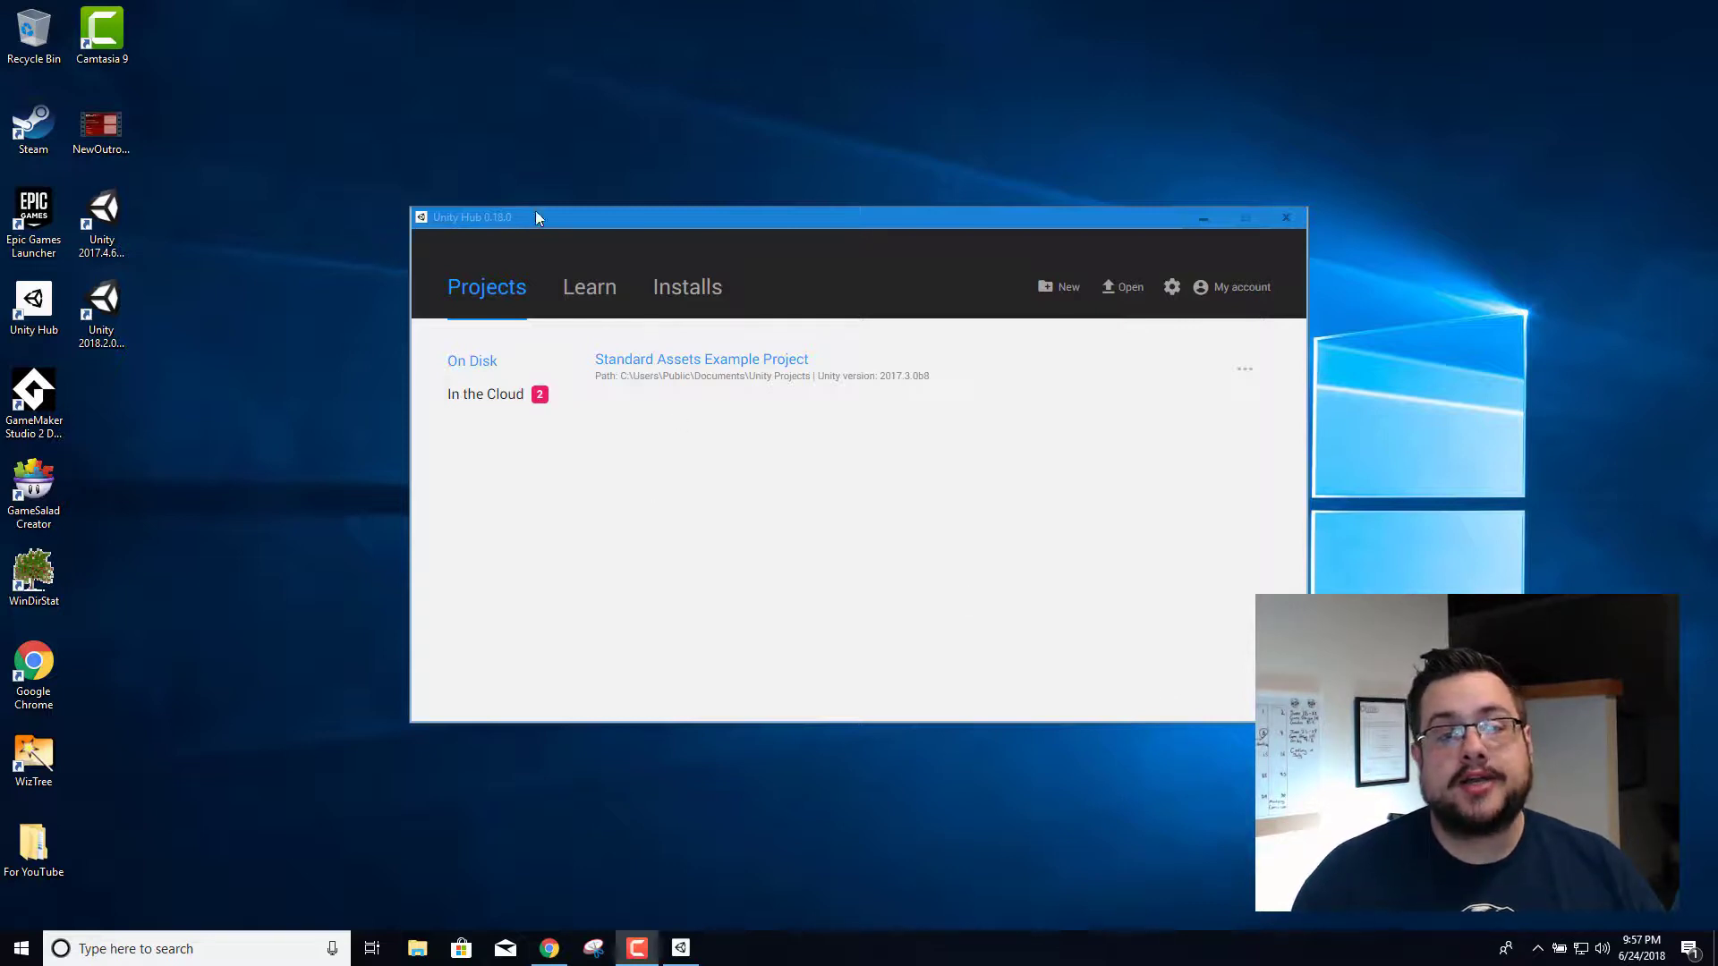
Browse Unity Hub's Learn page (Tutorial Projects, Resources, Getting Started), then check installed versions
{"action": "left_click", "coordinate": [560, 222]}
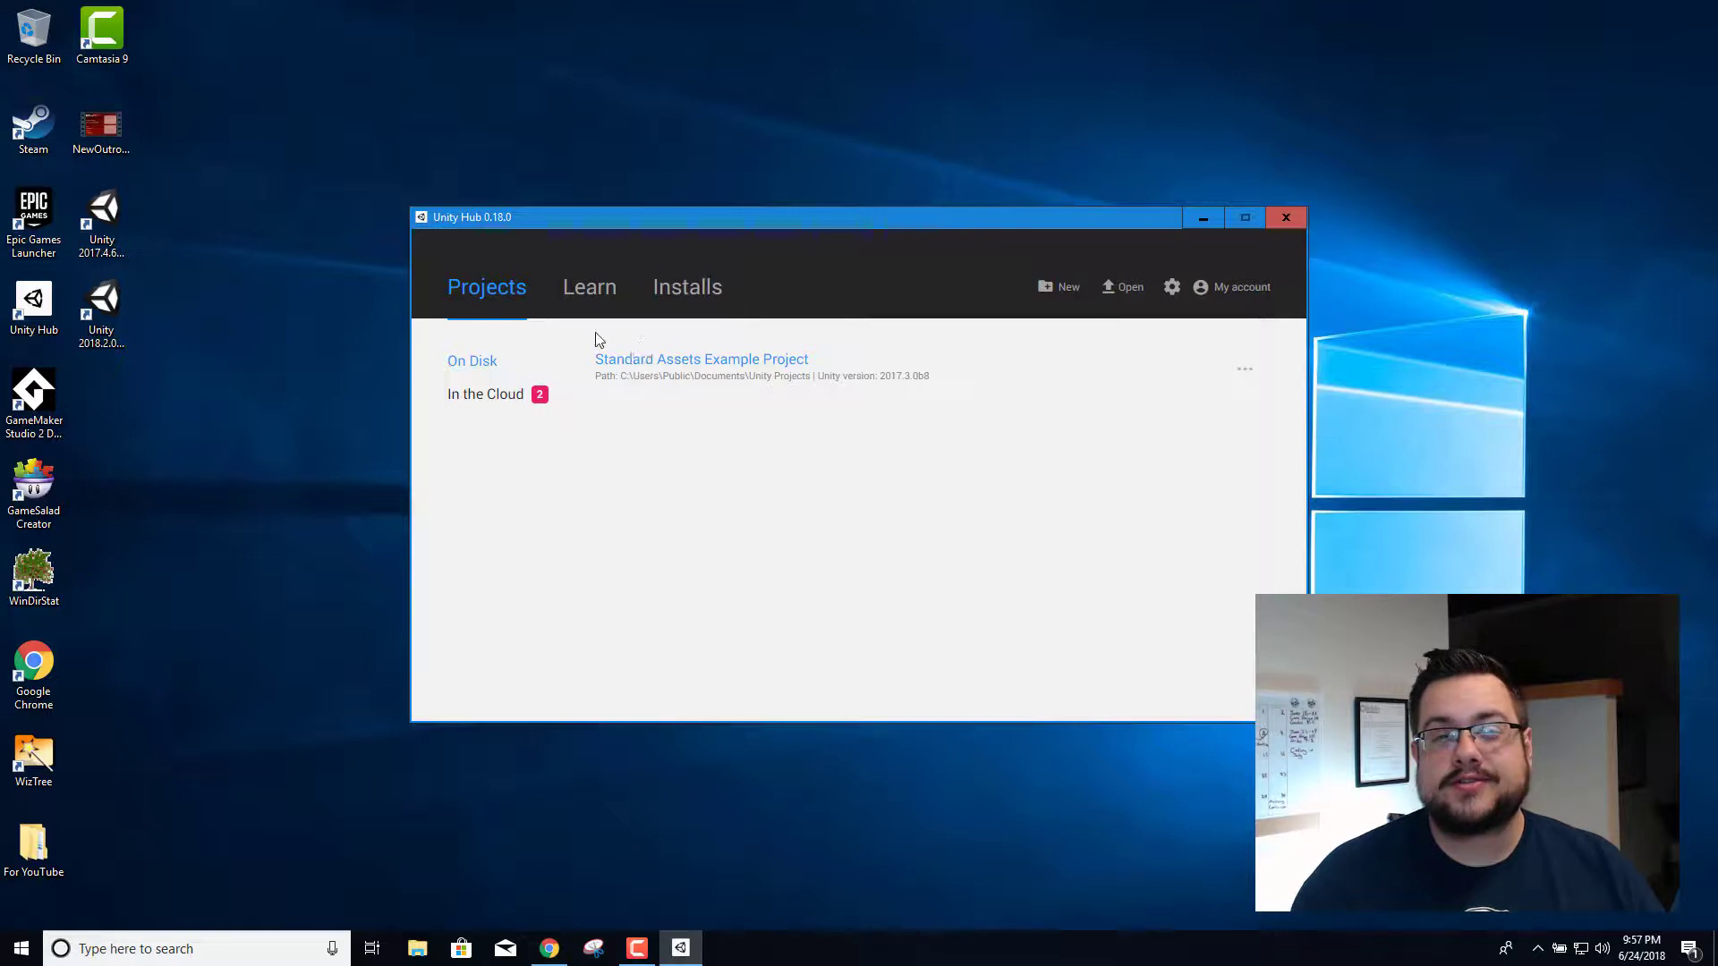
{"action": "left_click", "coordinate": [588, 302]}
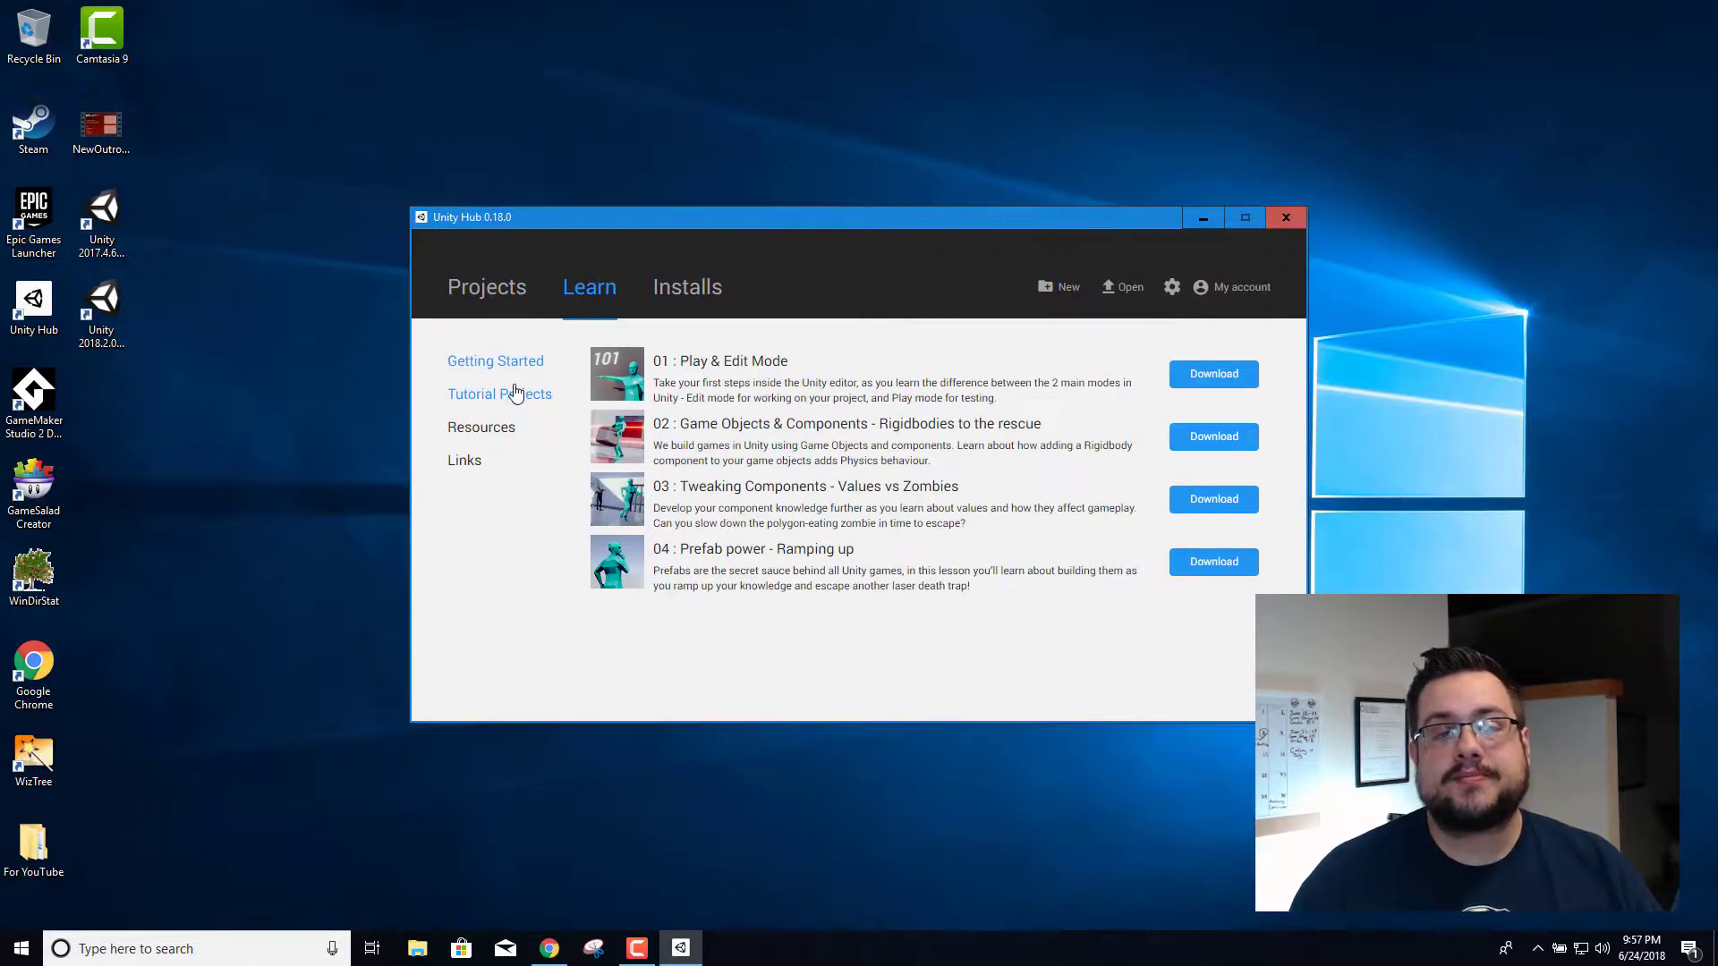
{"action": "left_click", "coordinate": [510, 399]}
{"action": "left_click", "coordinate": [481, 429]}
{"action": "left_click", "coordinate": [519, 362]}
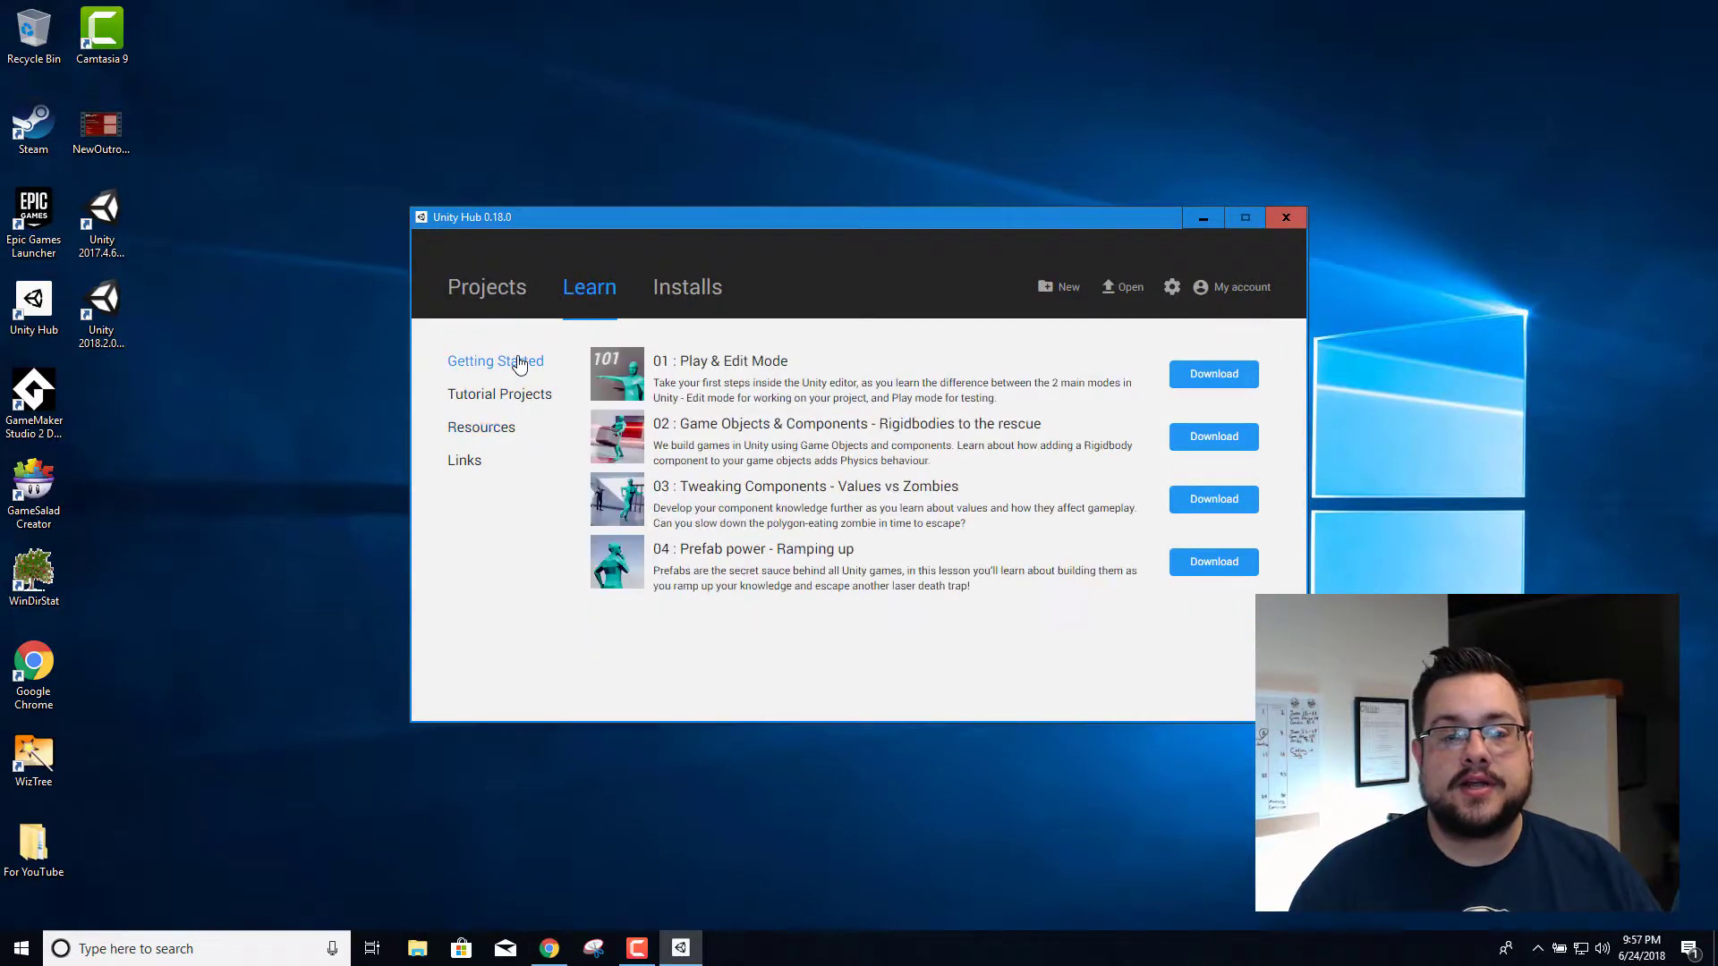
{"action": "left_click", "coordinate": [486, 437]}
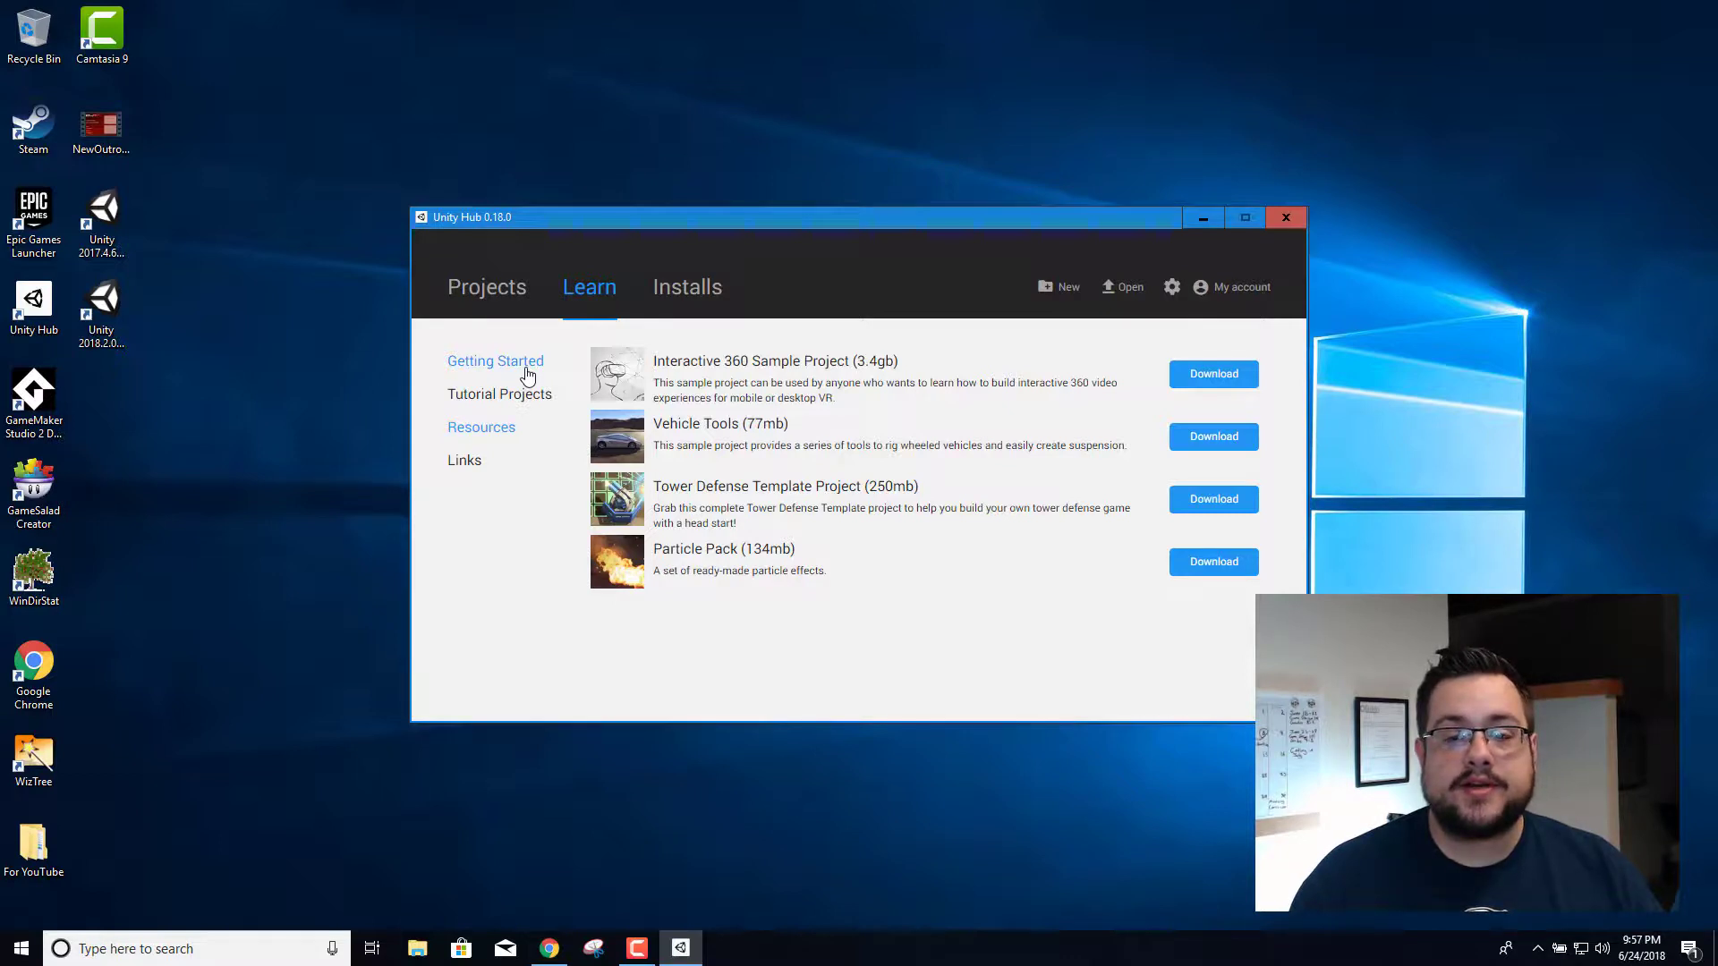
{"action": "left_click", "coordinate": [490, 369]}
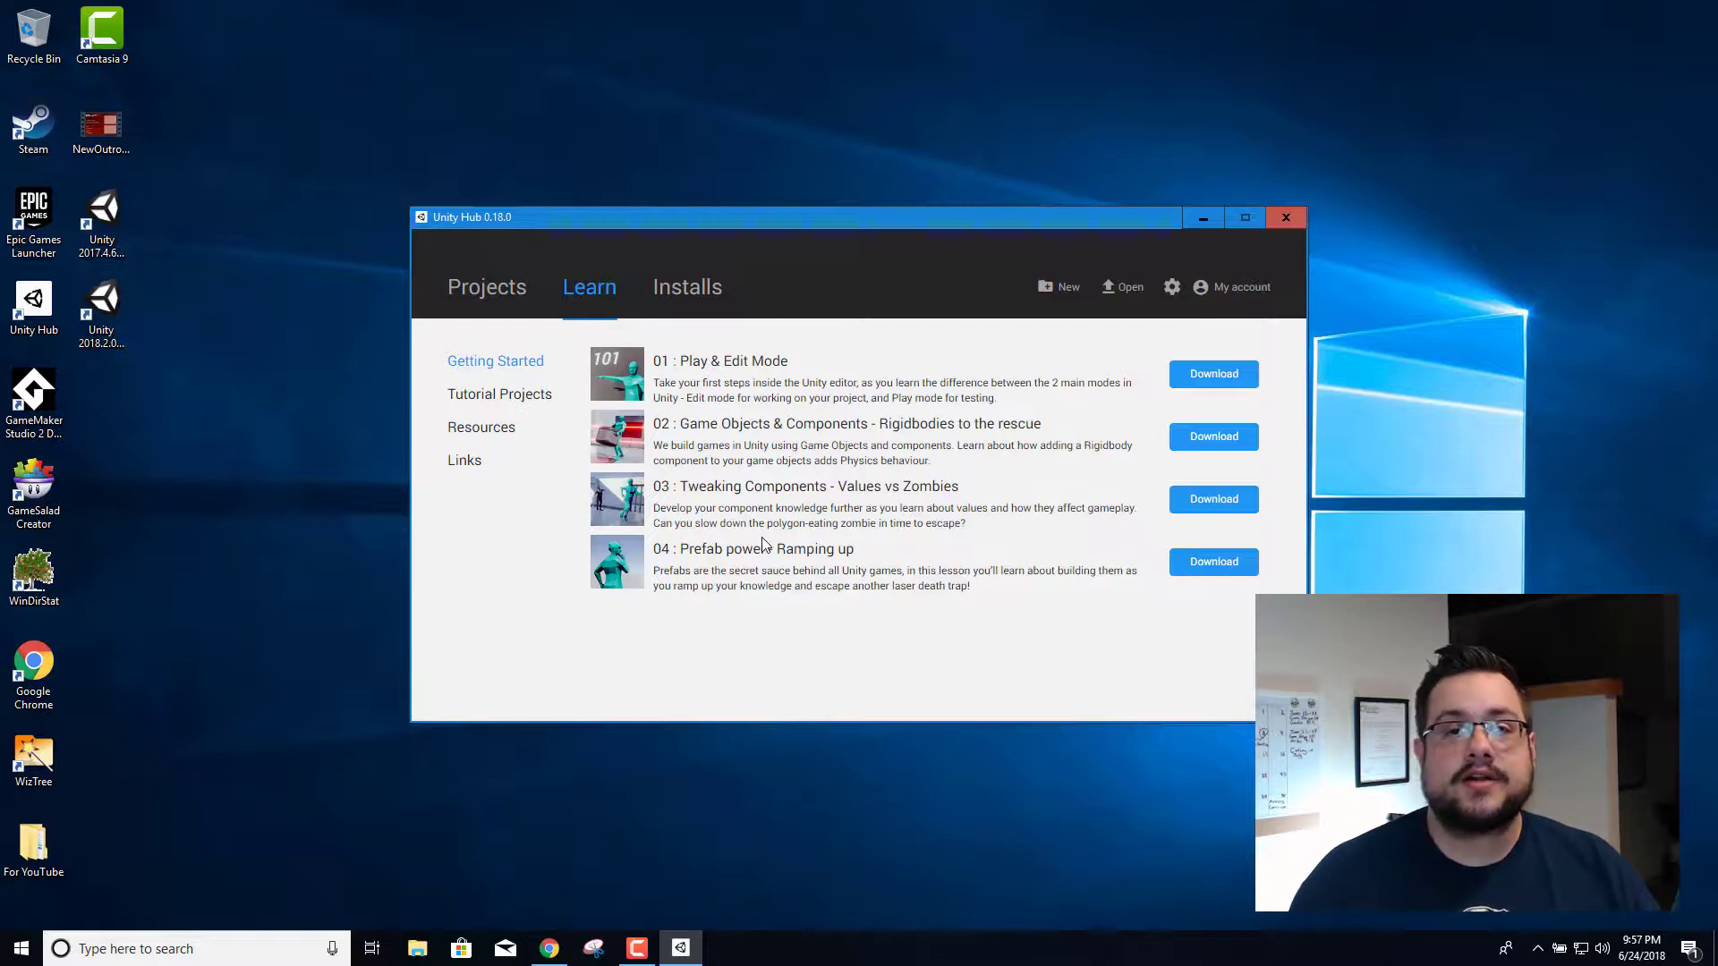
{"action": "left_click", "coordinate": [661, 298]}
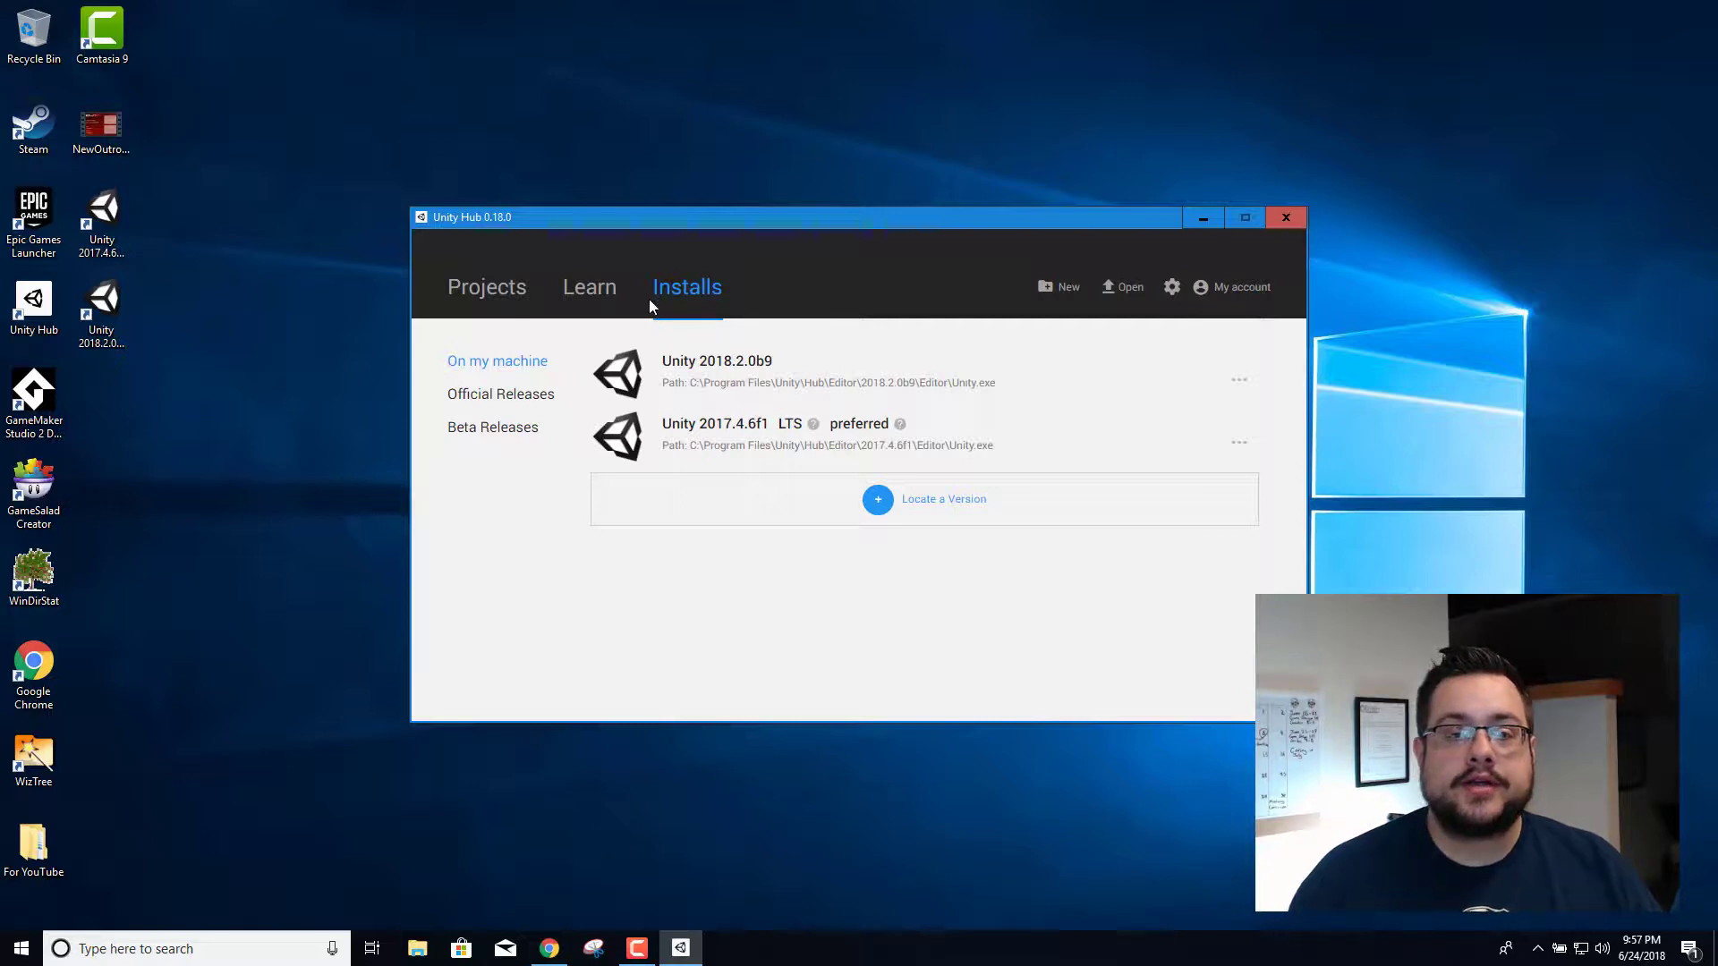
List the Official Releases and read, then dismiss, the LTS label explanation
{"action": "left_click", "coordinate": [522, 398]}
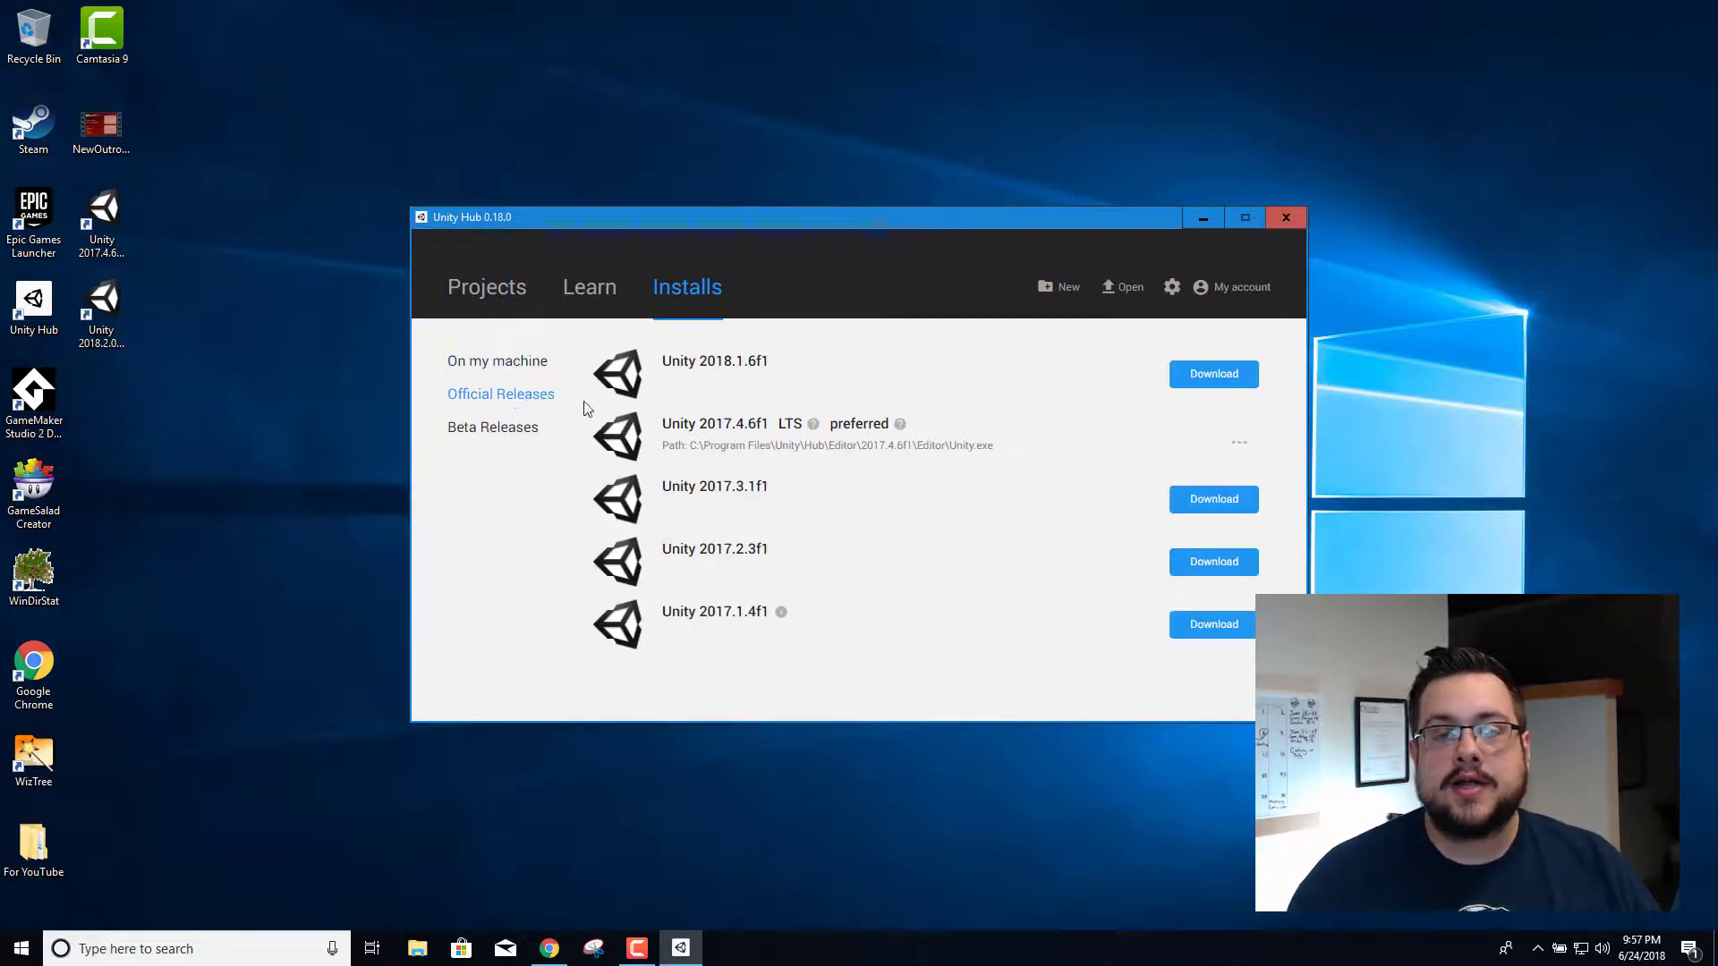
{"action": "left_click", "coordinate": [811, 425]}
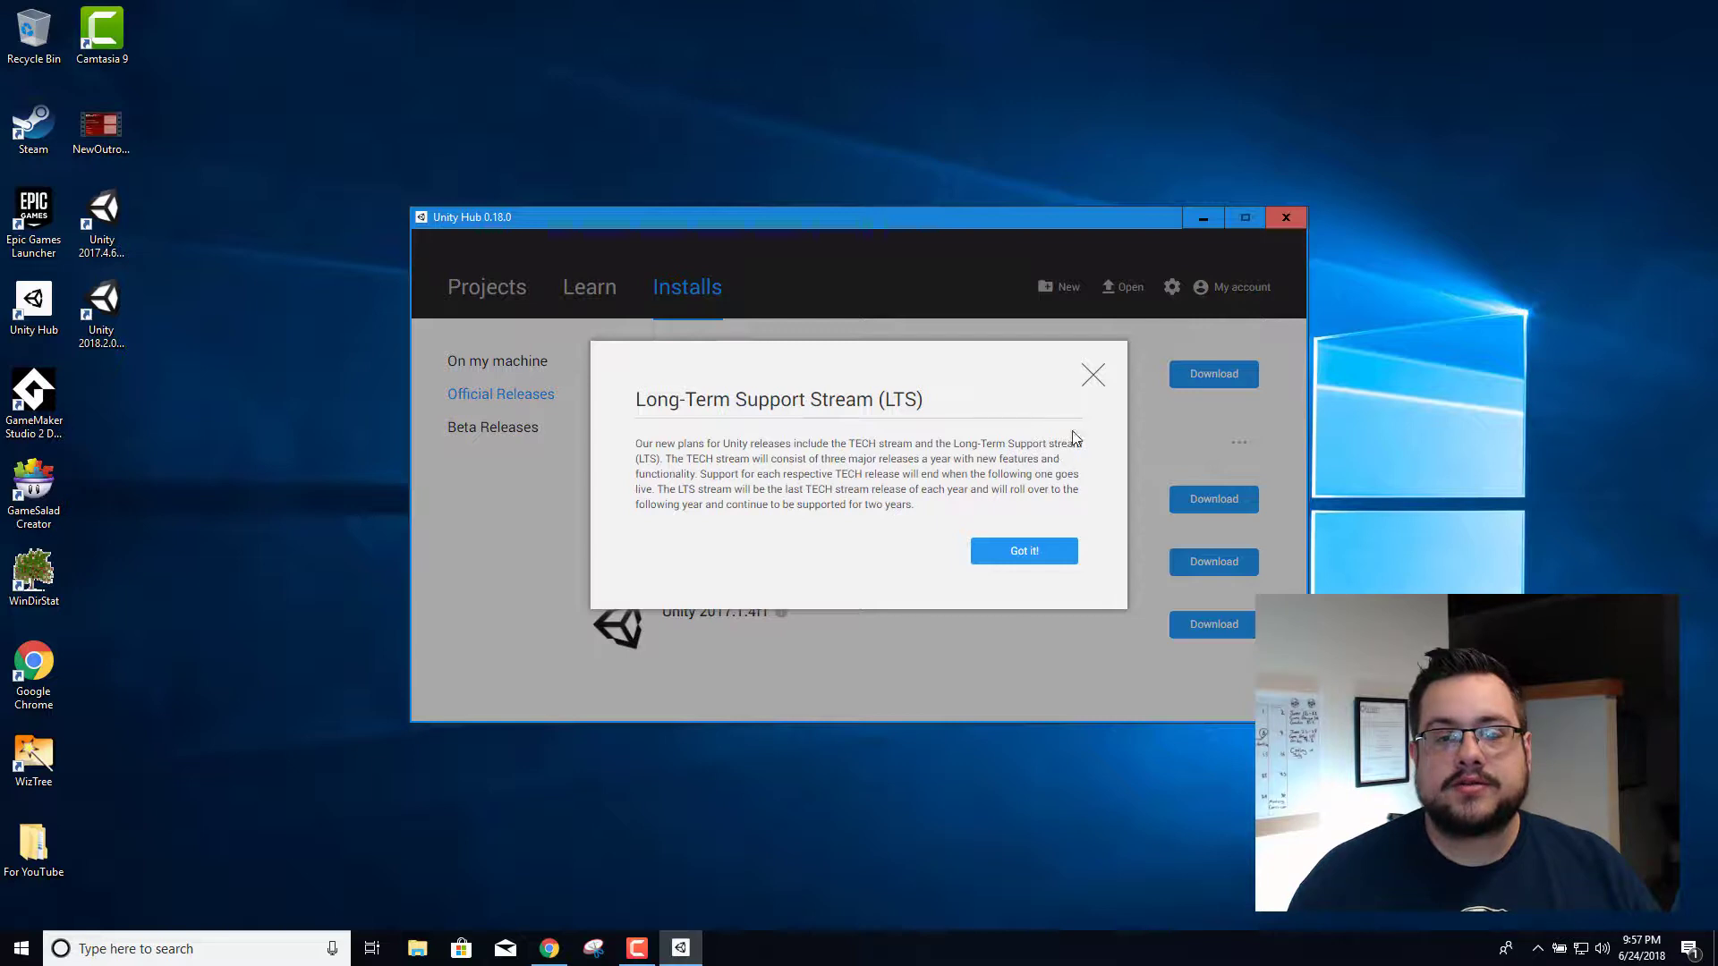
{"action": "left_click", "coordinate": [1087, 383]}
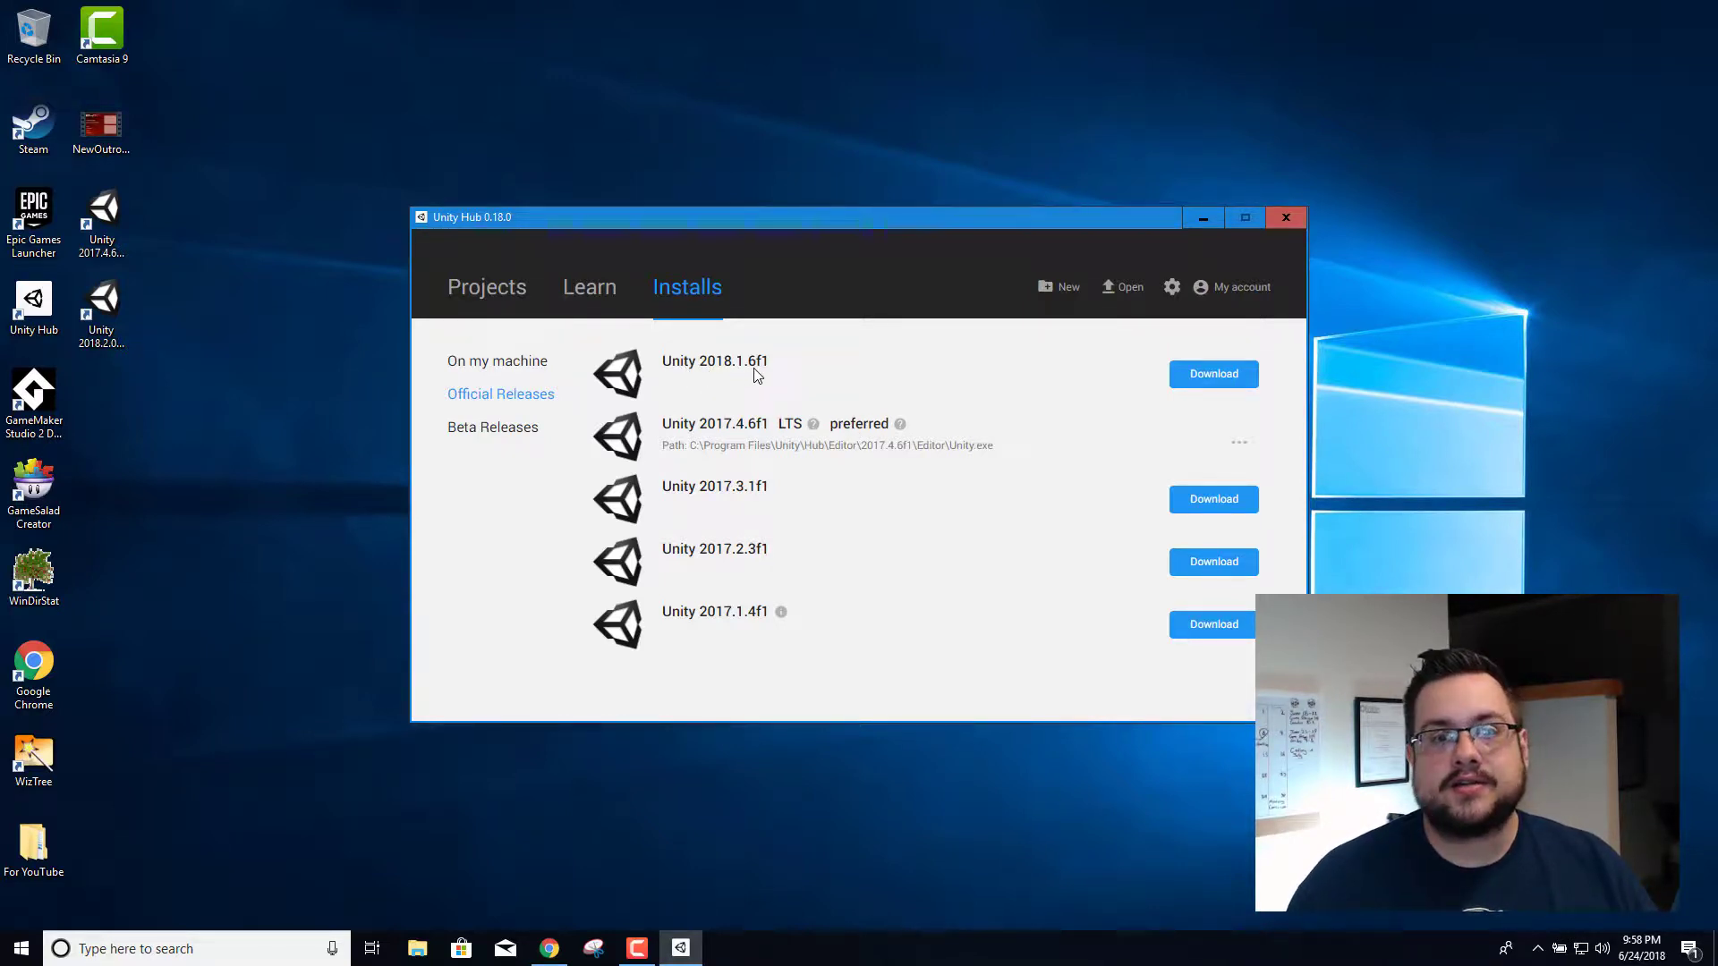
Review Beta and Official Releases, then list the Unity versions installed on this machine
{"action": "left_click", "coordinate": [480, 434]}
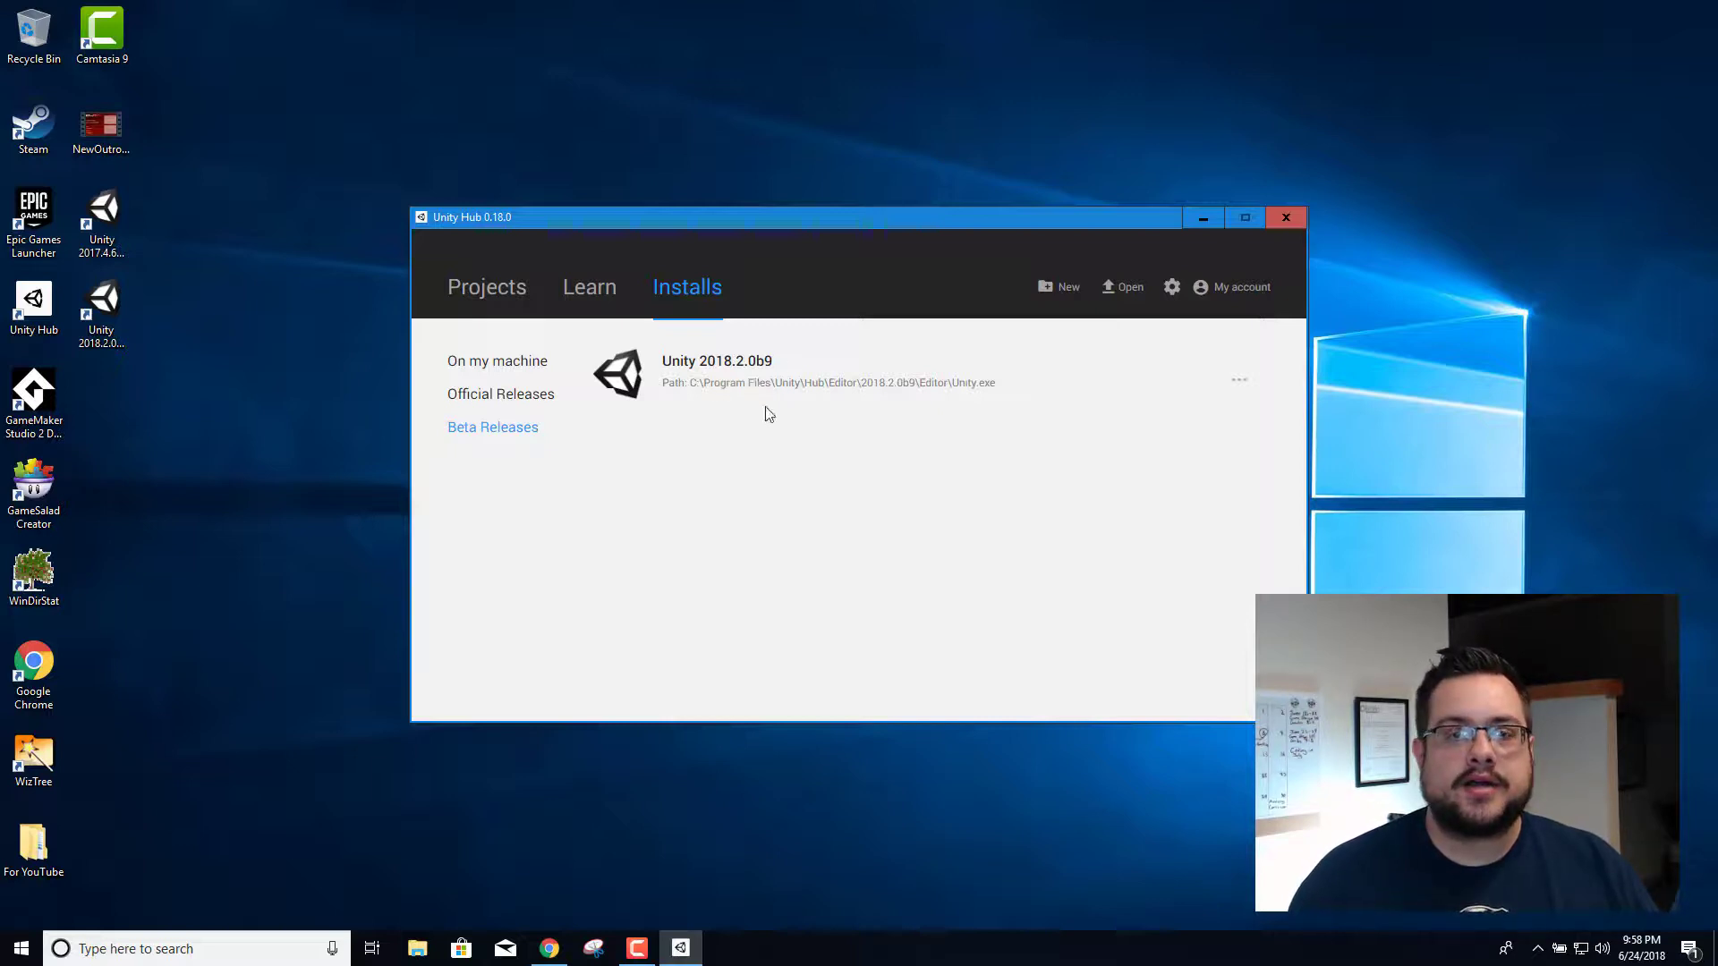
{"action": "left_click", "coordinate": [510, 397]}
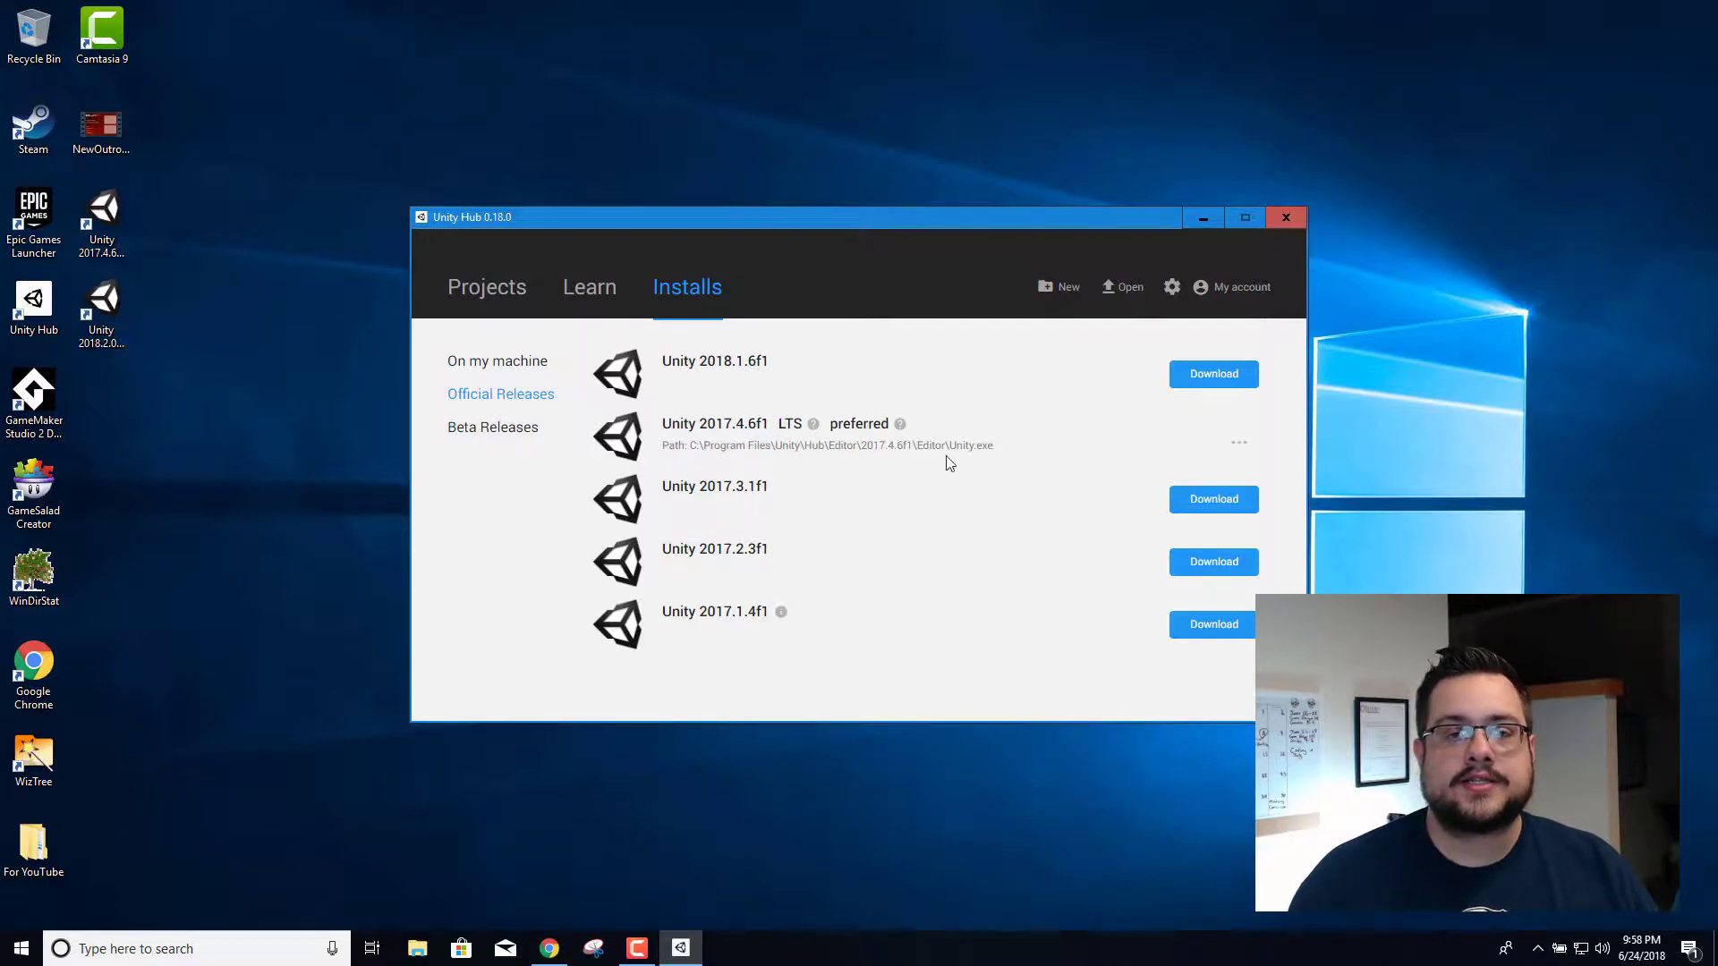
{"action": "left_click", "coordinate": [518, 367]}
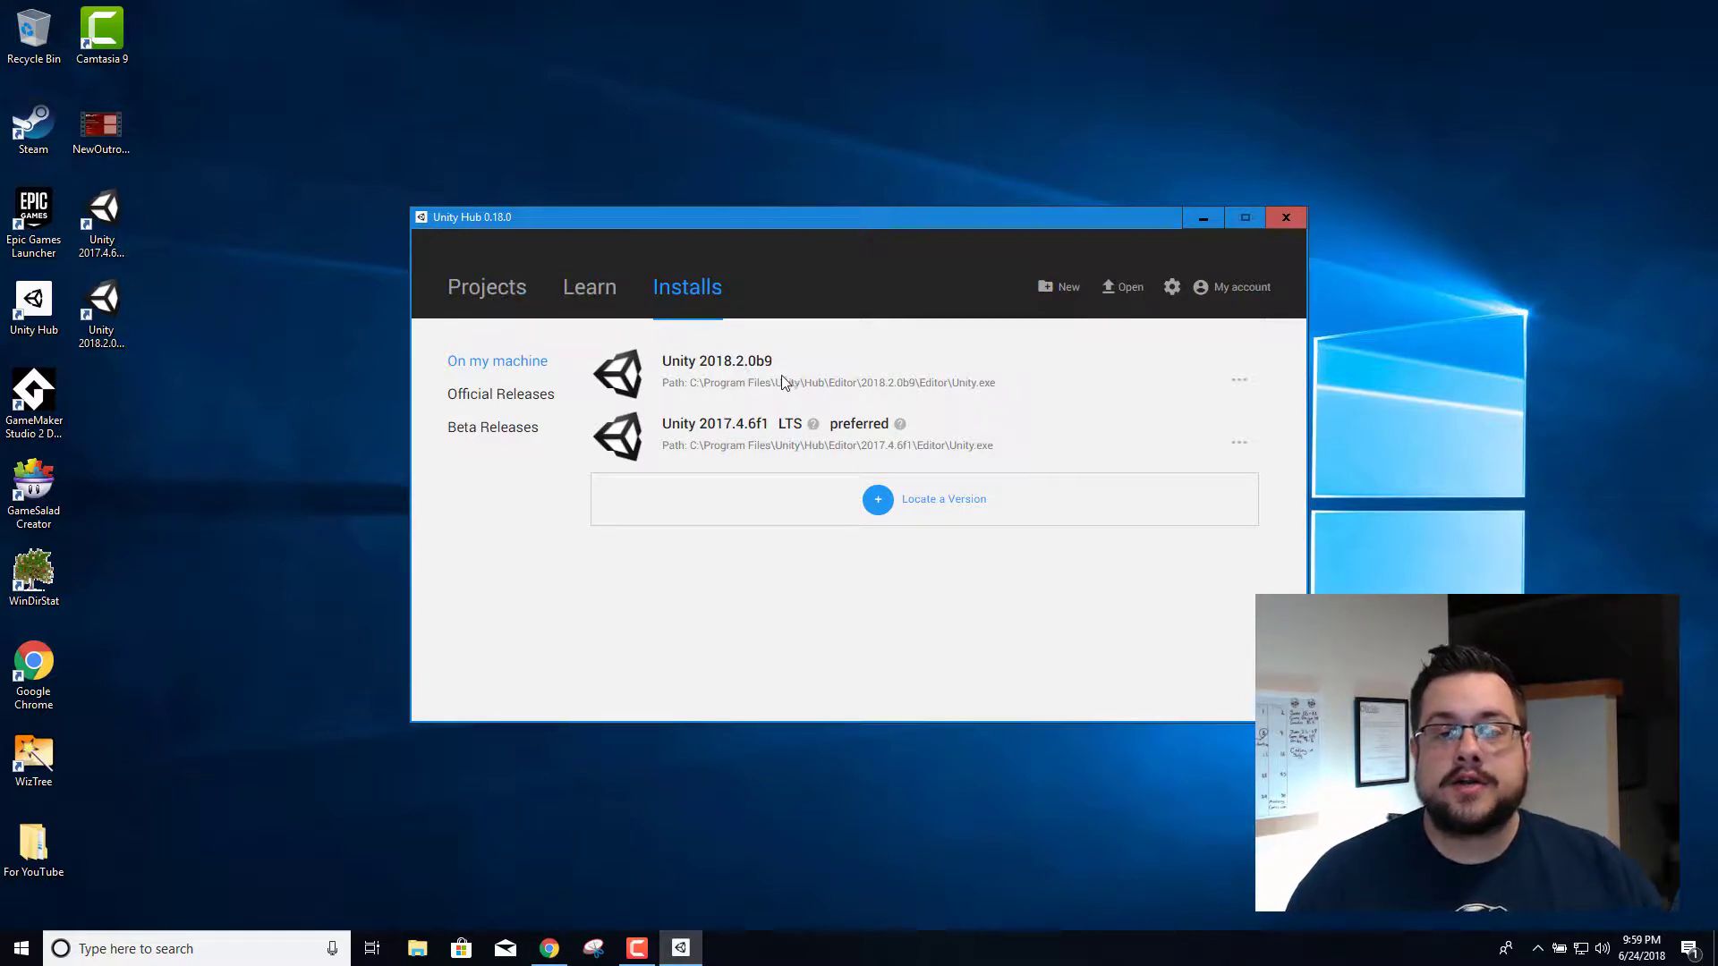
Start a new project from the Projects page and name it 'YouTube Unity'
{"action": "left_click", "coordinate": [464, 298]}
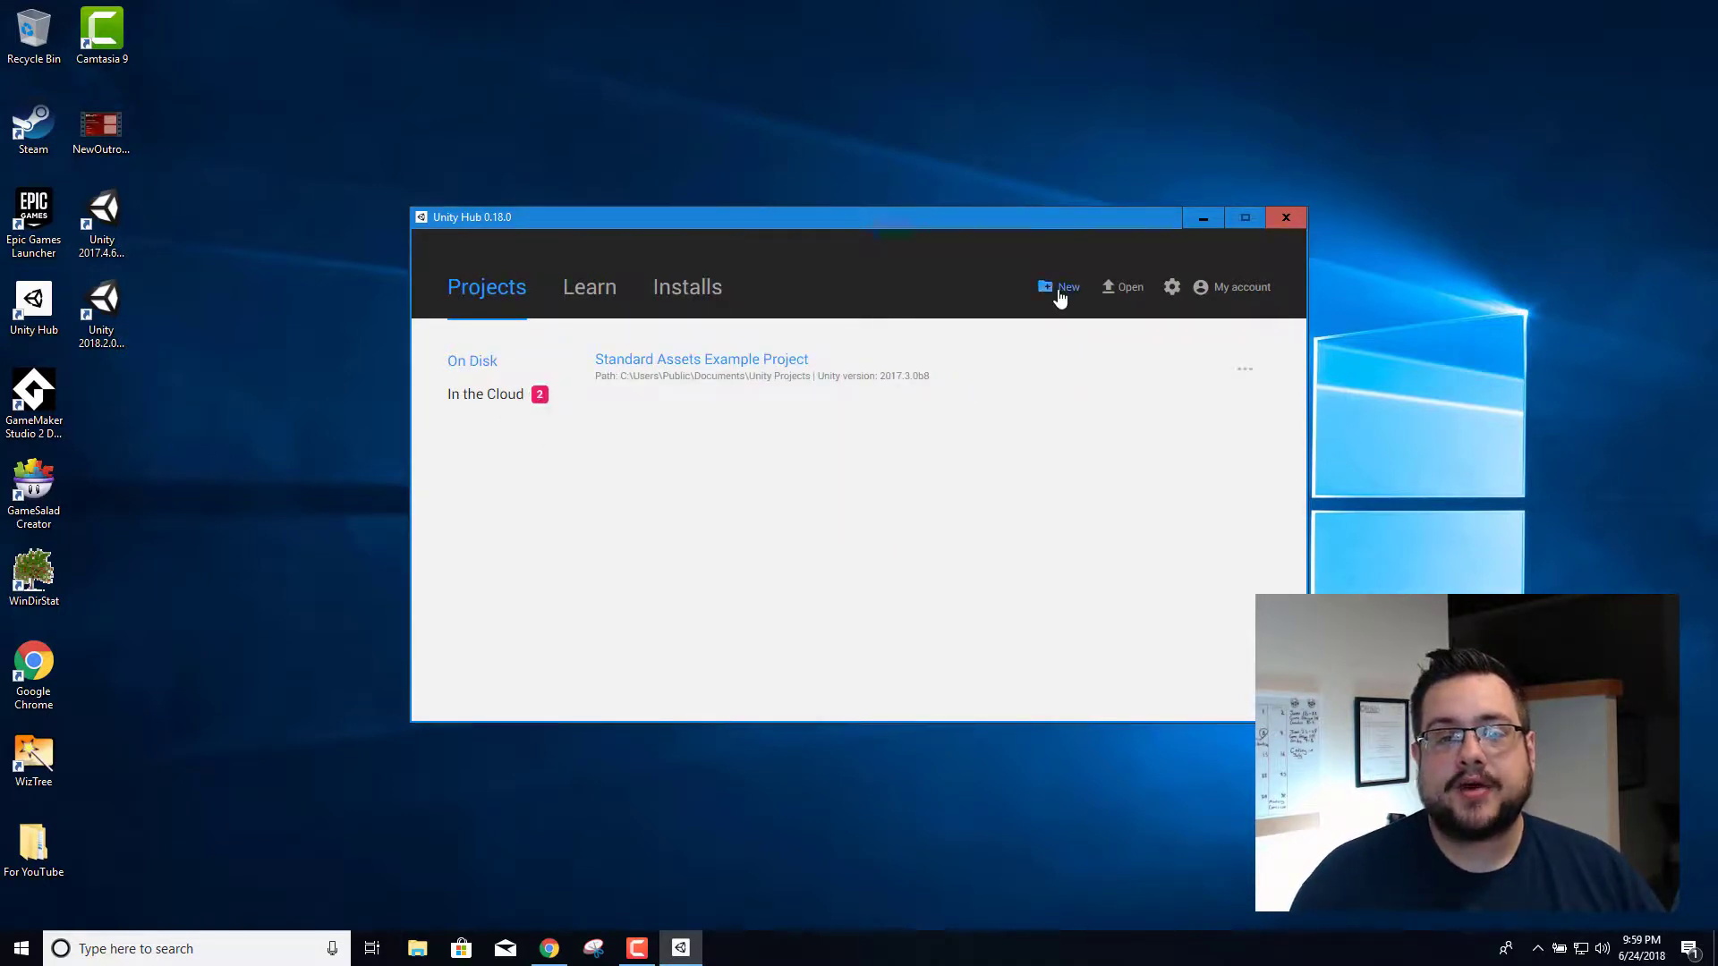
{"action": "left_click", "coordinate": [1059, 296]}
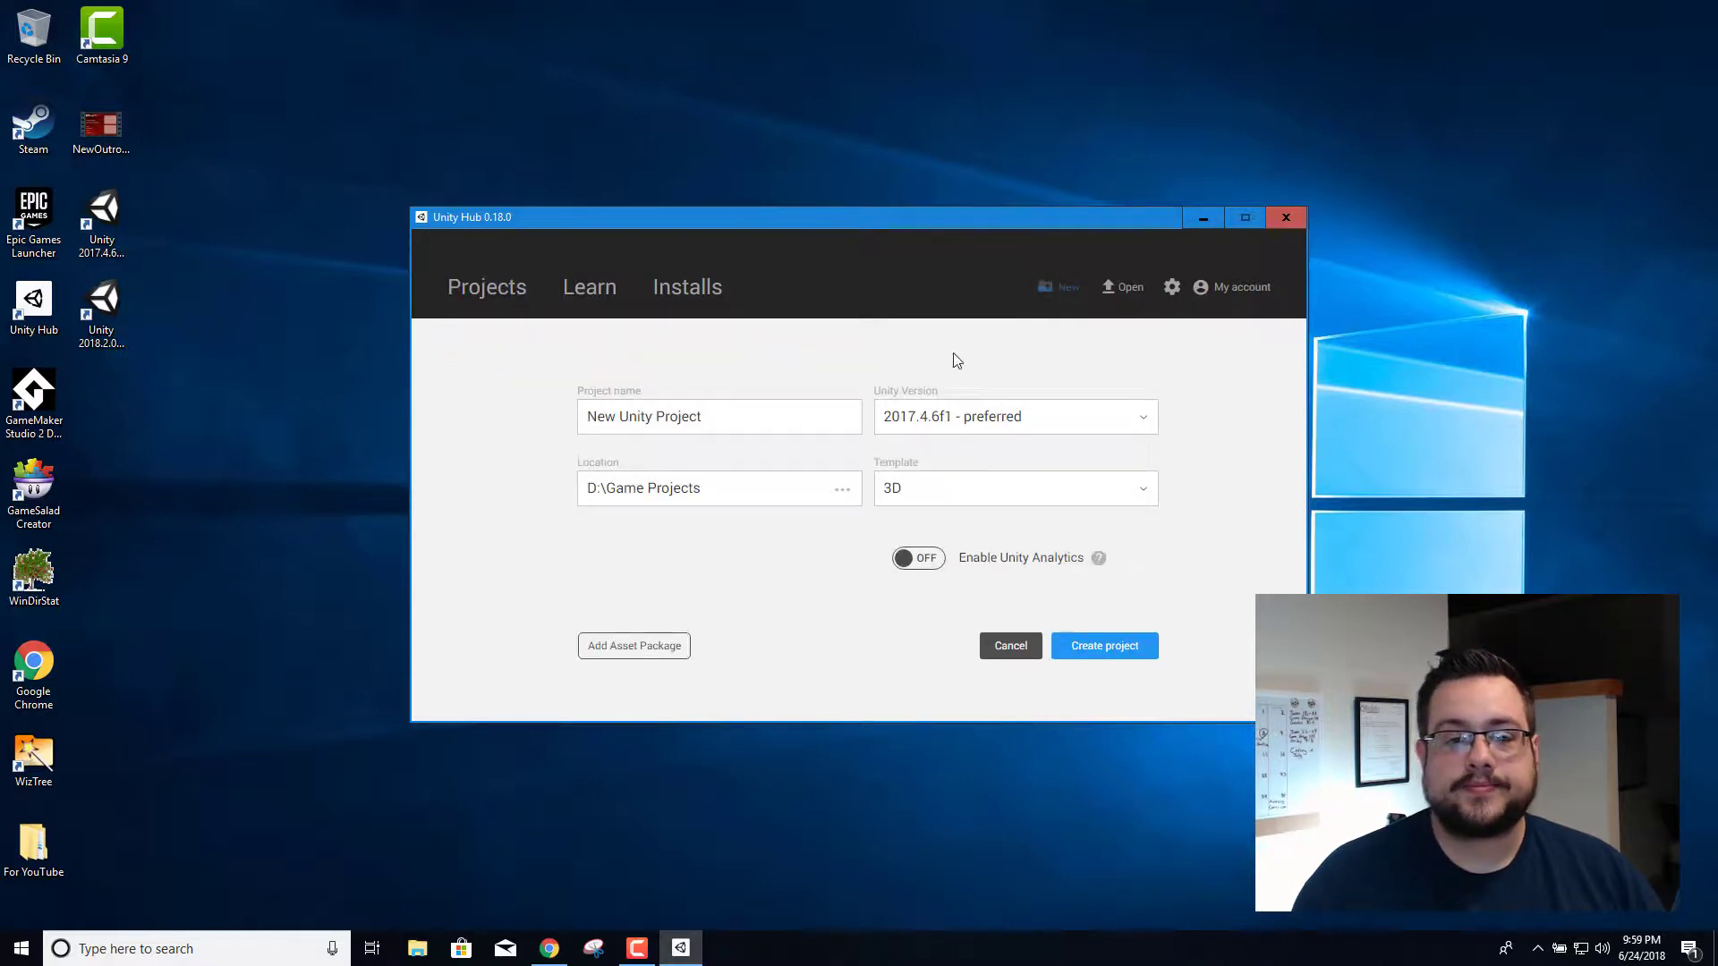
{"action": "left_click_drag", "start_coordinate": [703, 417], "coordinate": [494, 395]}
{"action": "type", "text": "YouT"}
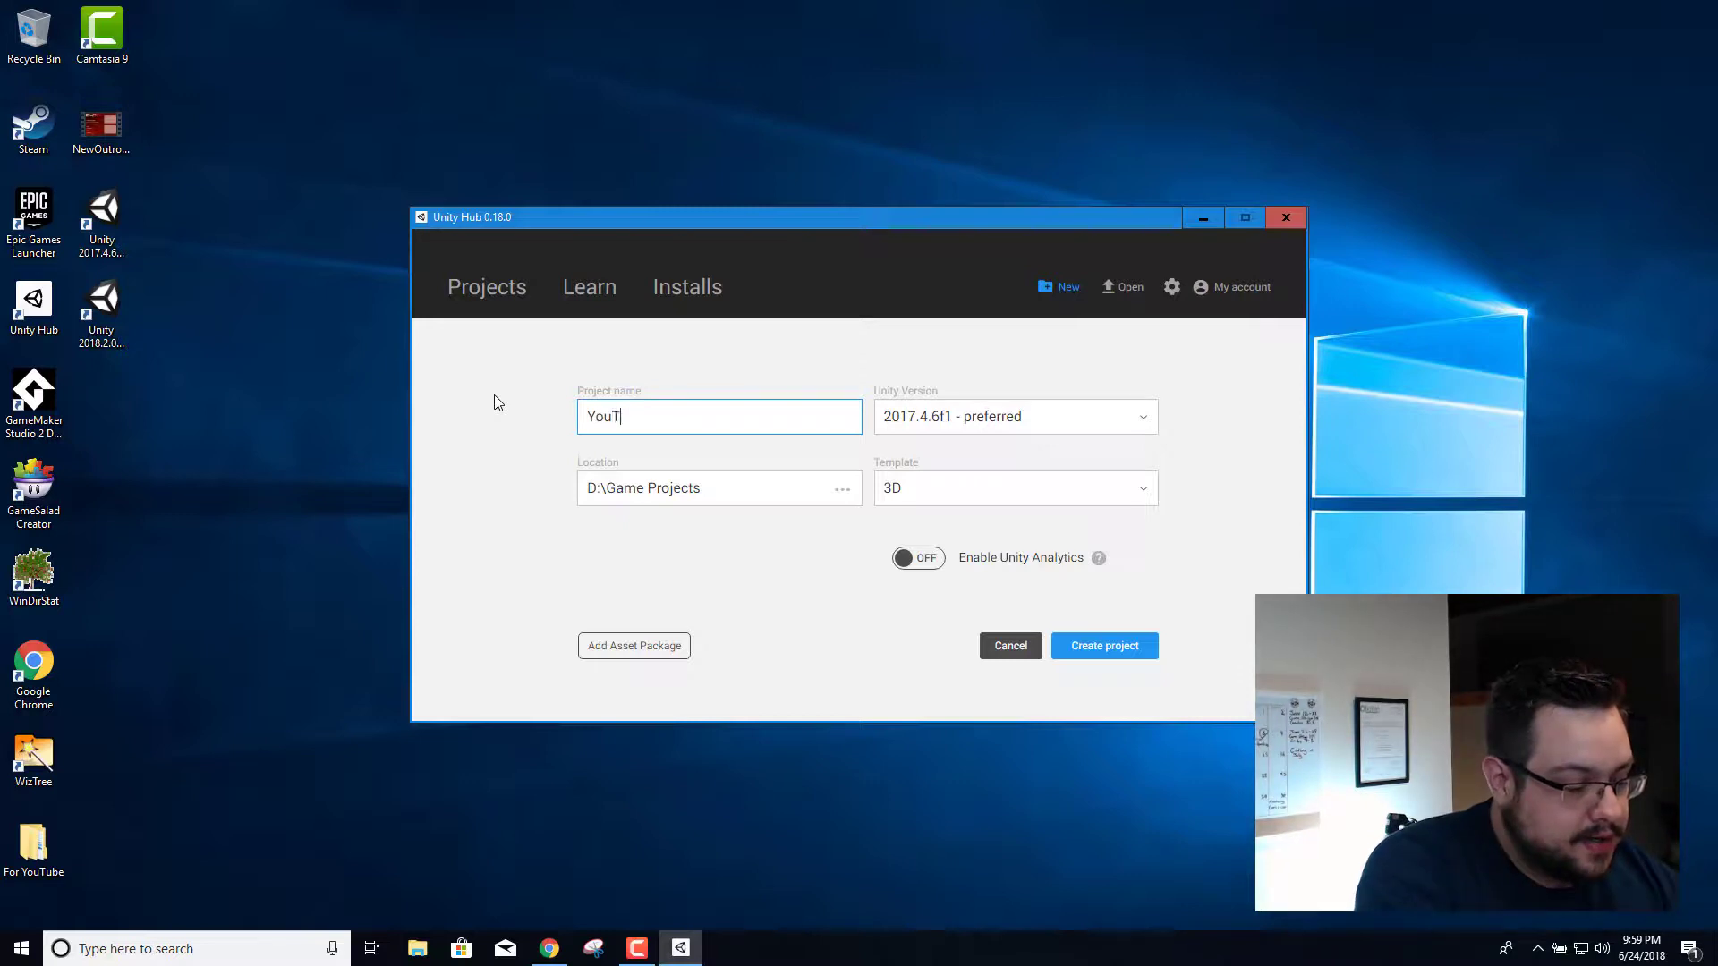
{"action": "type", "text": "ube Unity"}
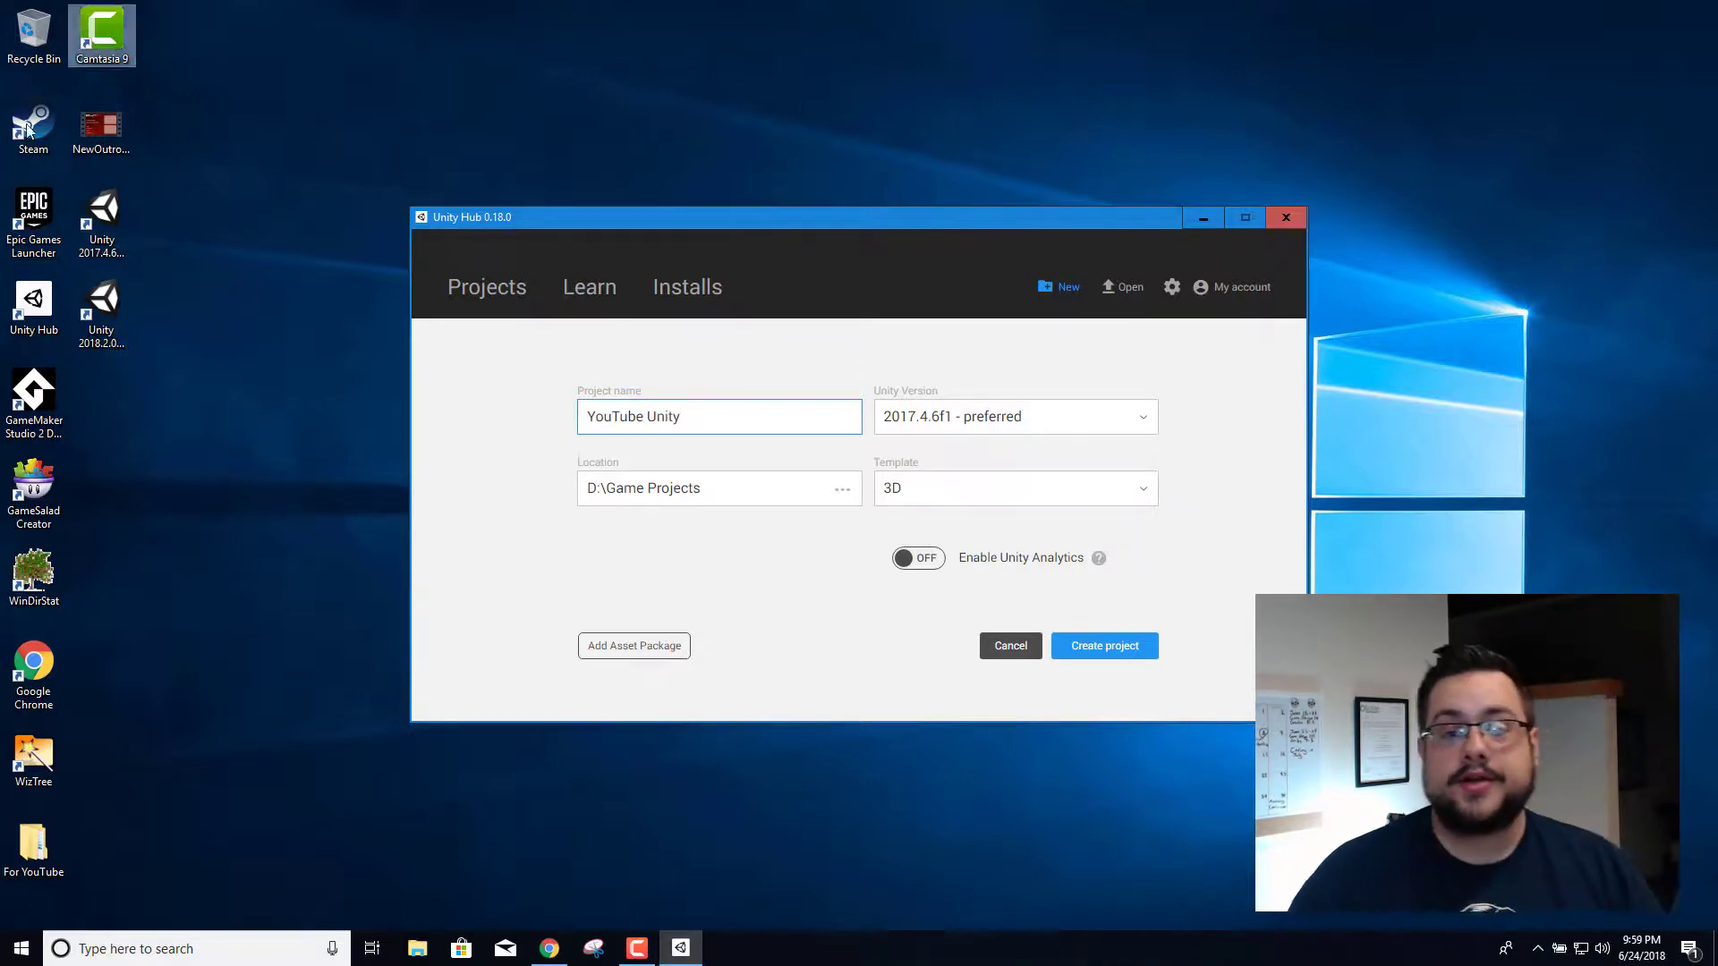
Compare the Unity version and template choices, briefly trying 2018.2.0b9 with 3D
{"action": "left_click", "coordinate": [942, 414]}
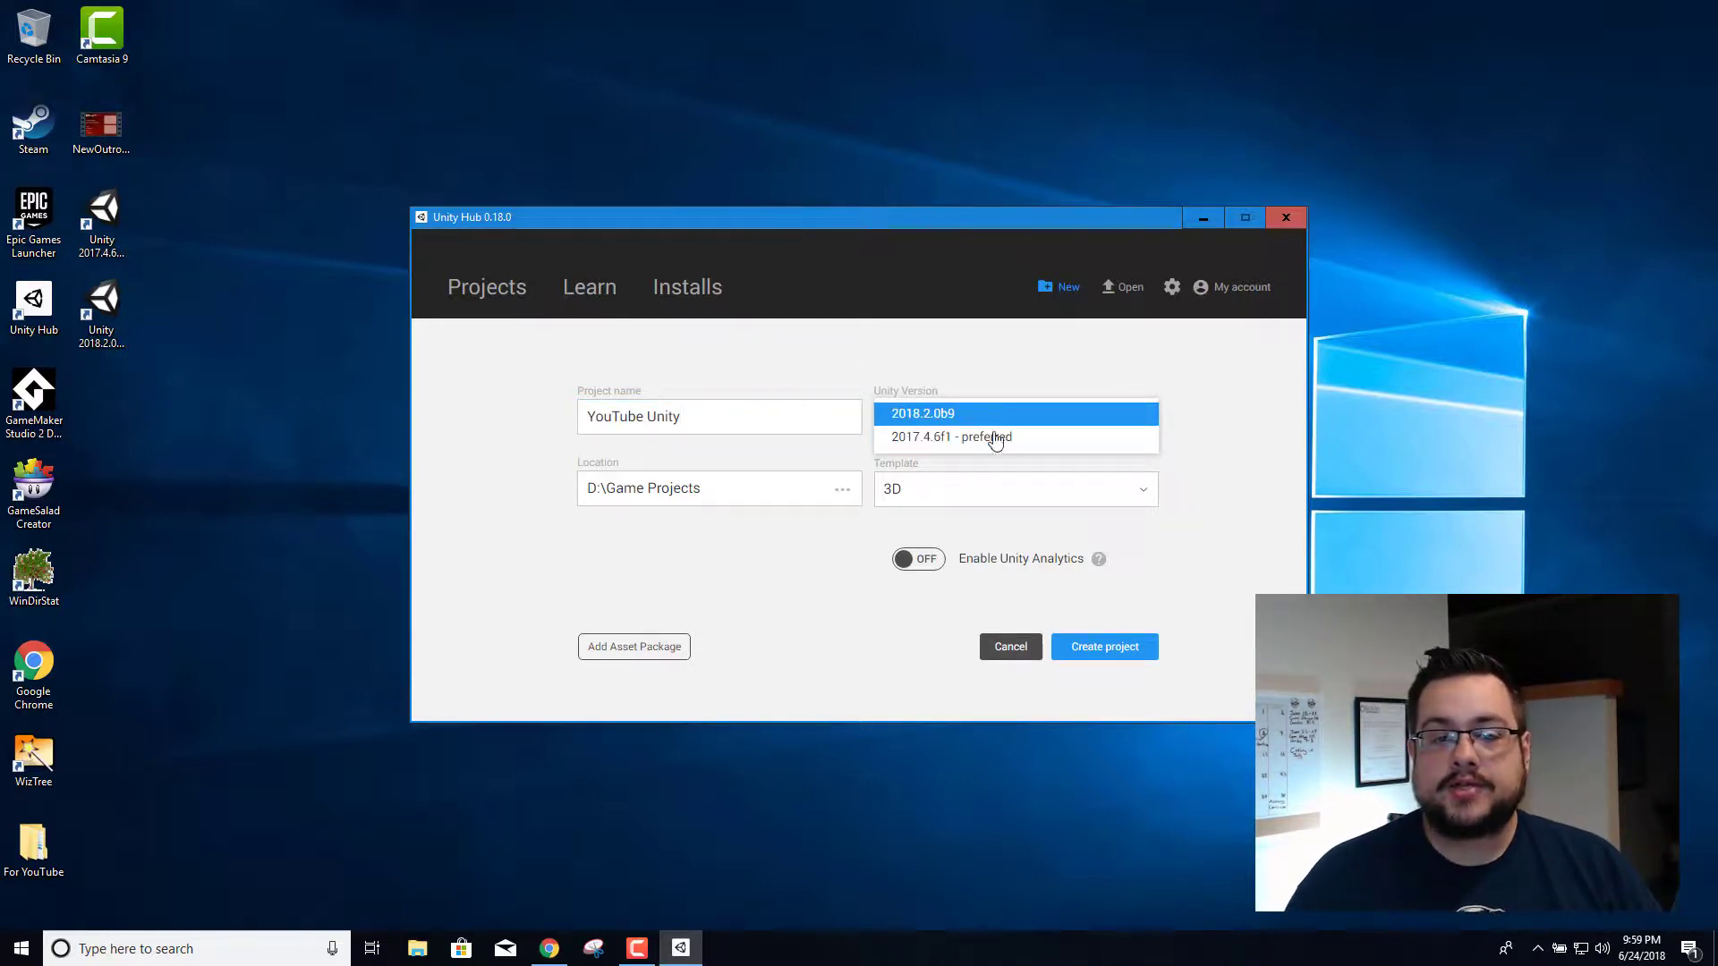
{"action": "left_click", "coordinate": [944, 439]}
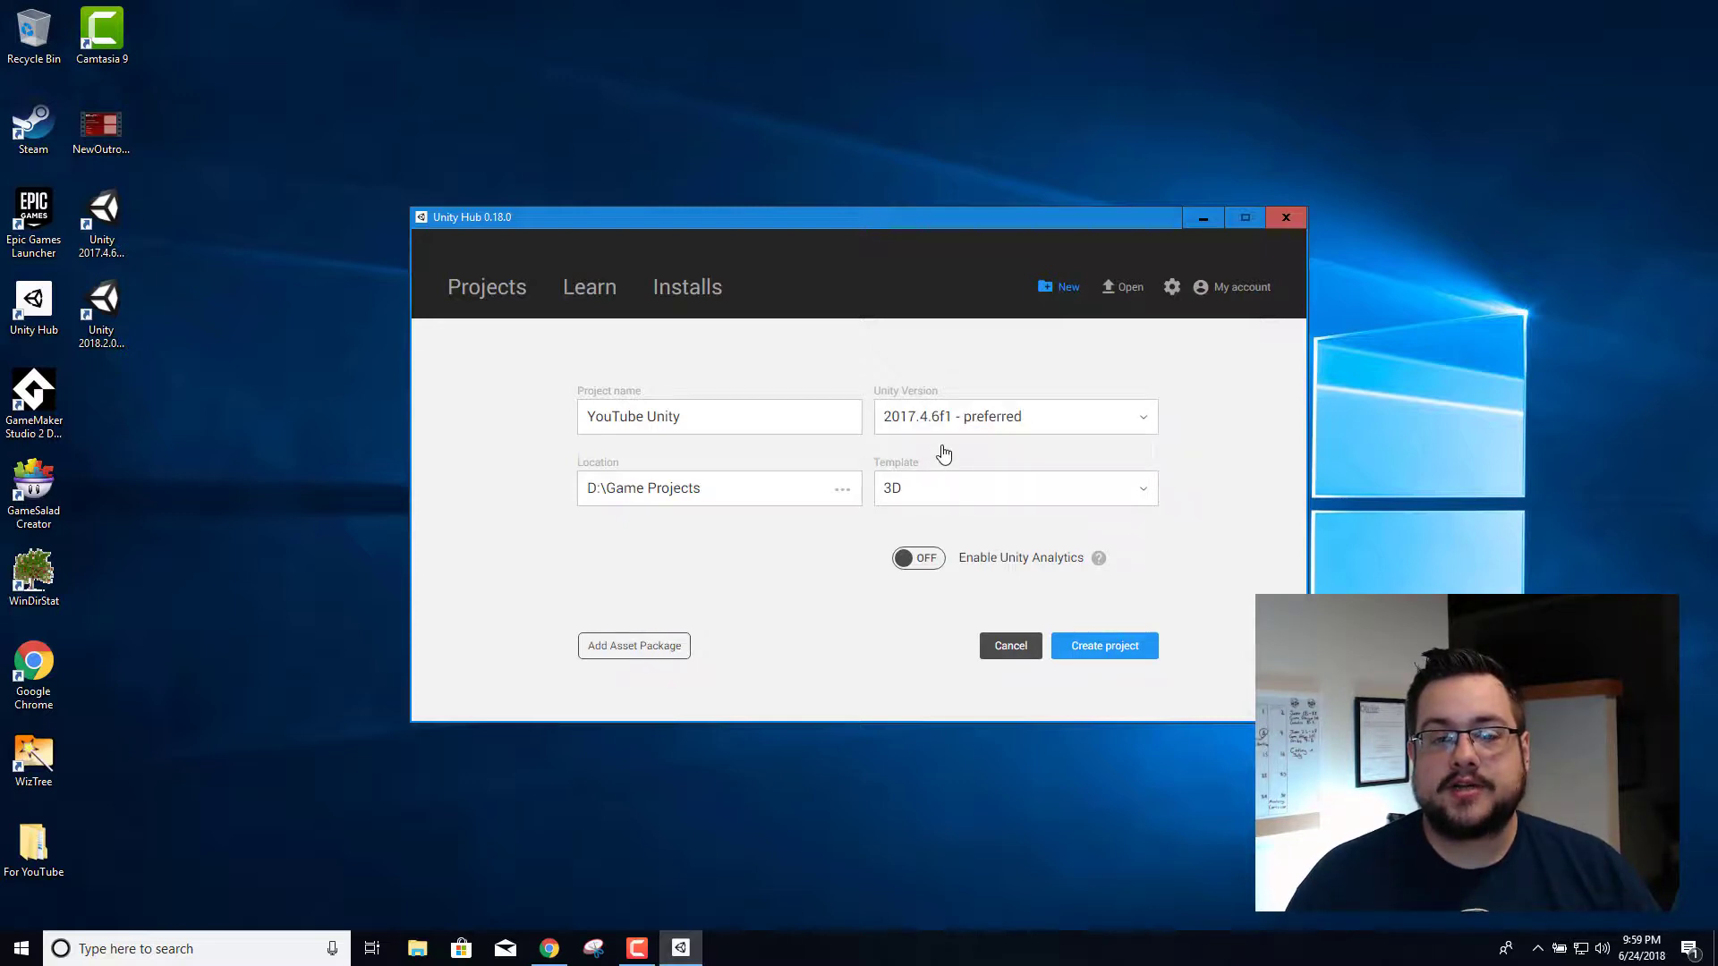
{"action": "left_click", "coordinate": [925, 501]}
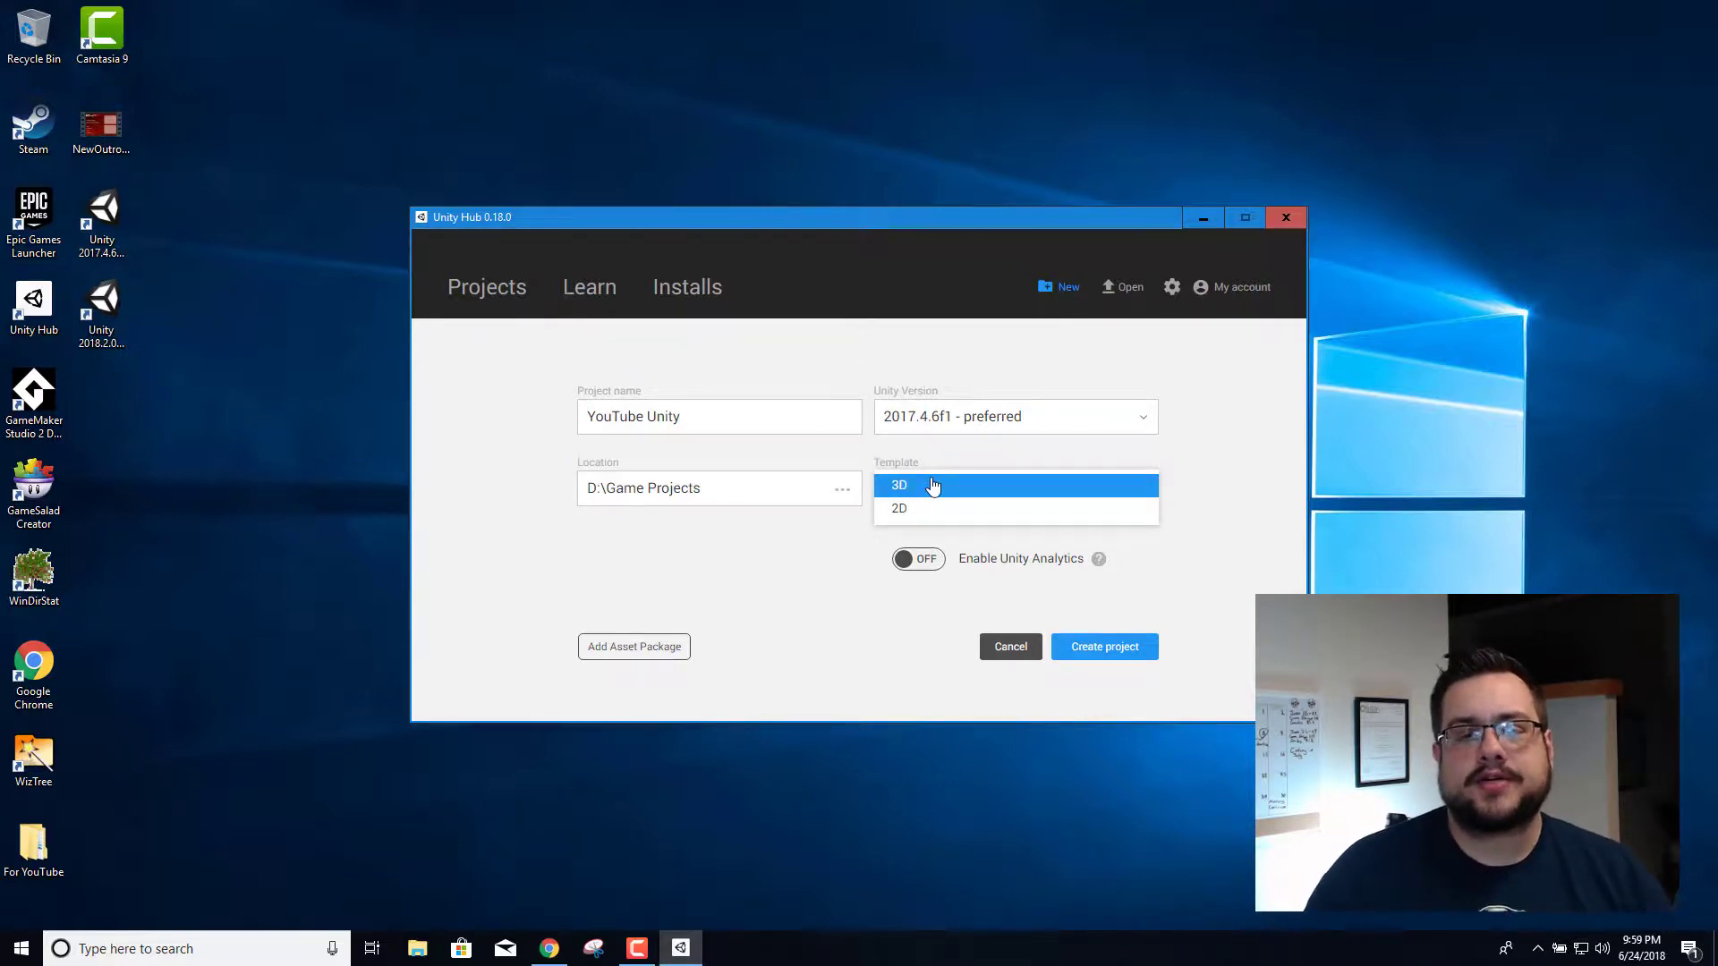
{"action": "left_click", "coordinate": [935, 486]}
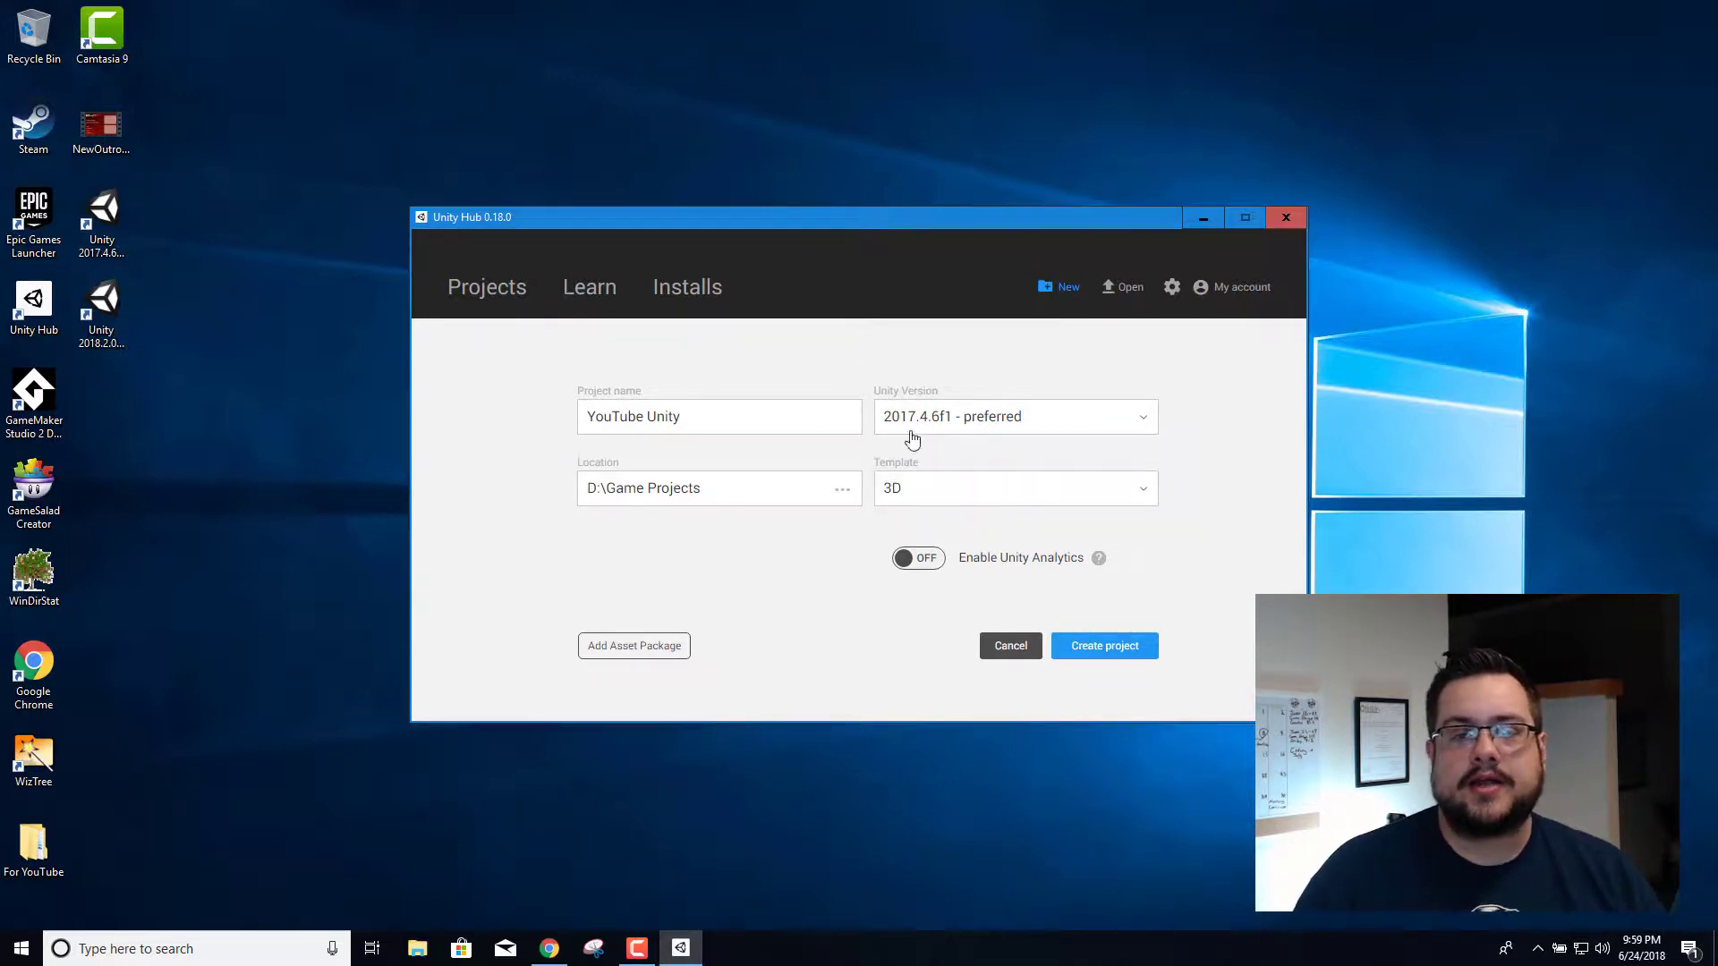
{"action": "left_click", "coordinate": [928, 422]}
{"action": "left_click", "coordinate": [949, 410]}
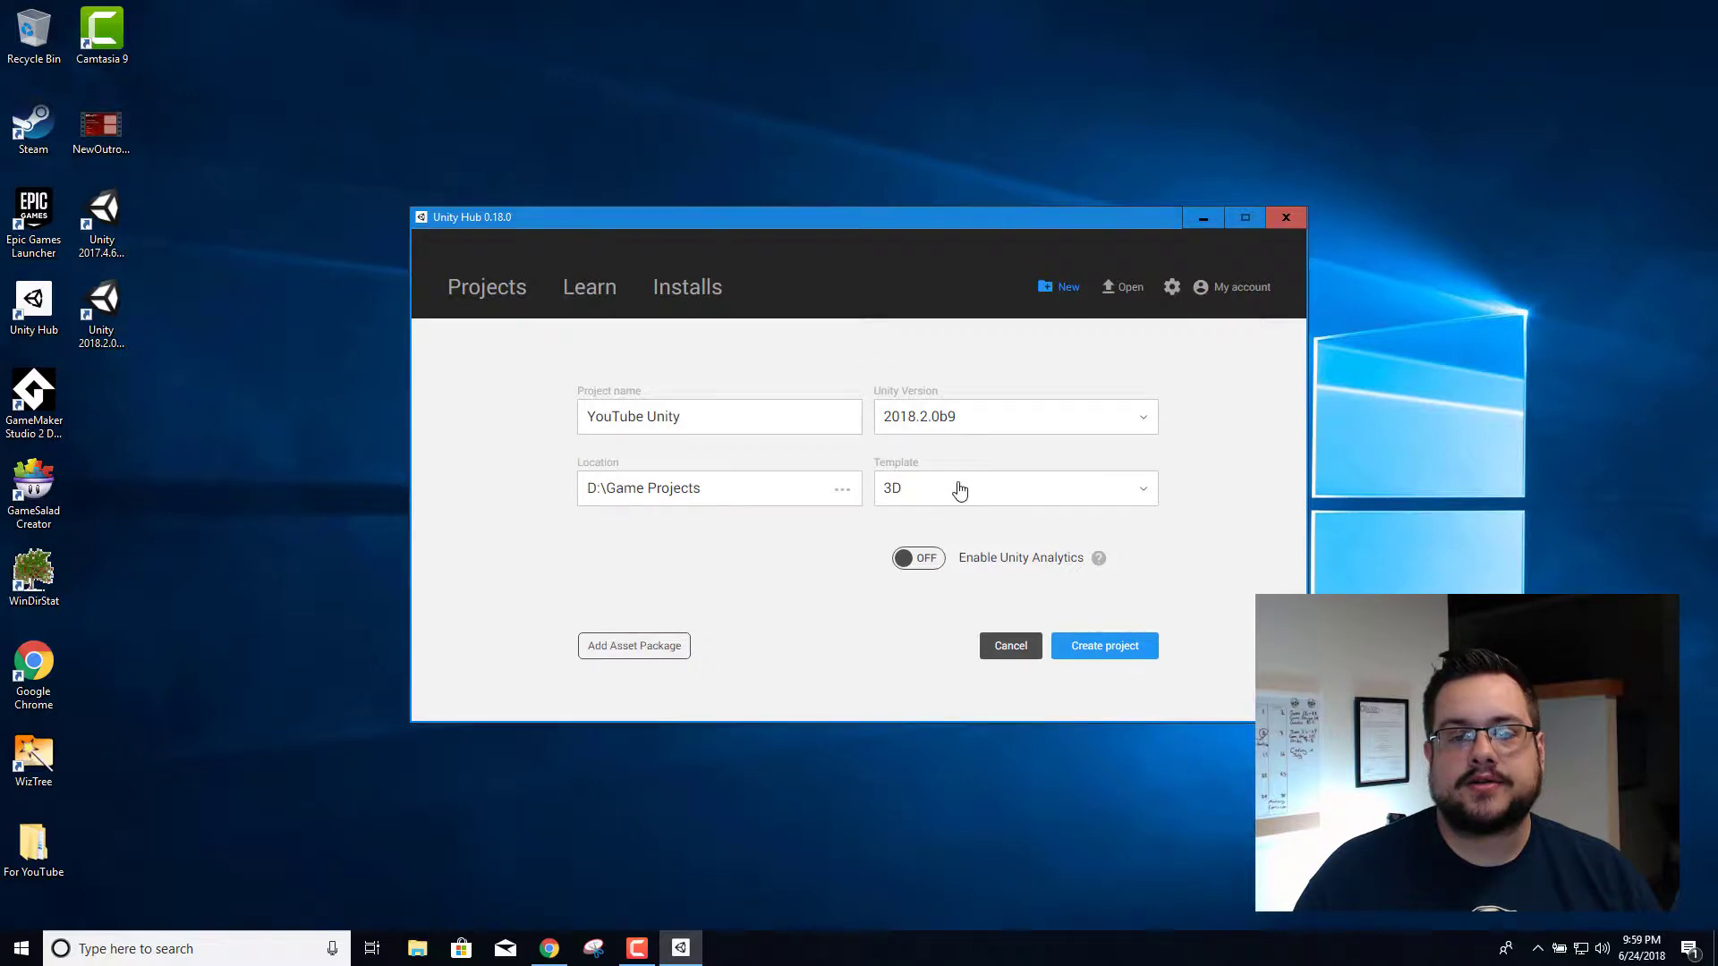
{"action": "left_click", "coordinate": [958, 488]}
{"action": "scroll", "coordinate": [1047, 570], "scroll_direction": "down", "scroll_amount": 1}
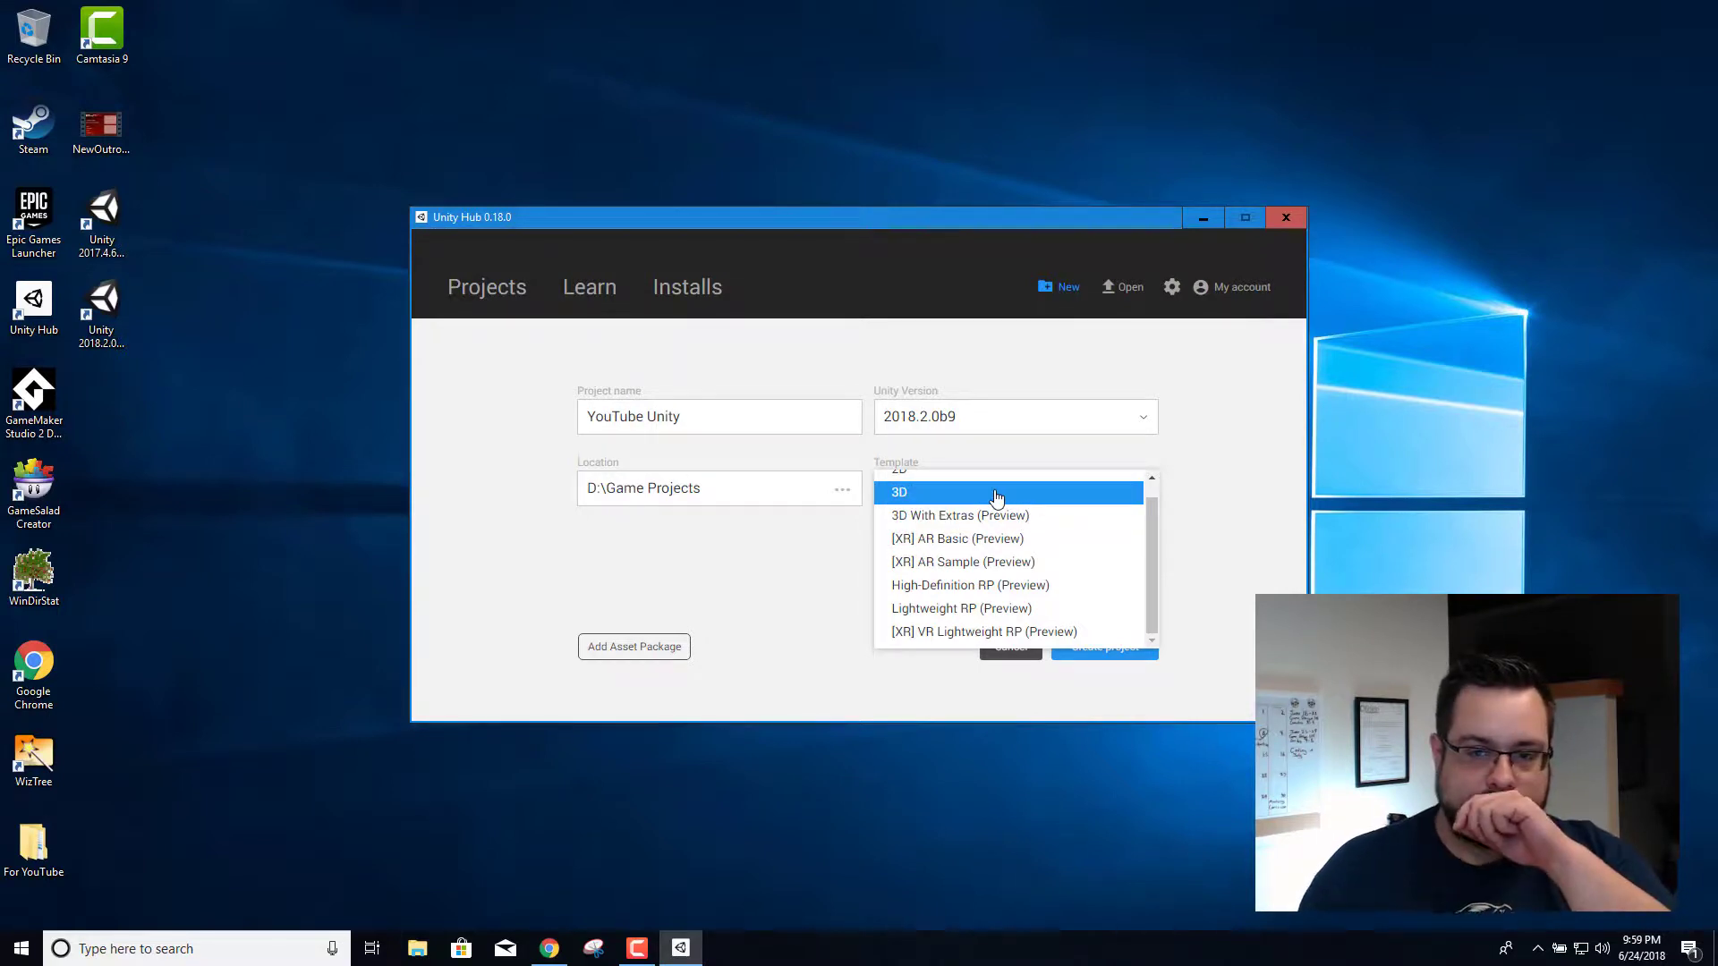
{"action": "scroll", "coordinate": [999, 490], "scroll_direction": "up", "scroll_amount": 1}
{"action": "left_click", "coordinate": [989, 428]}
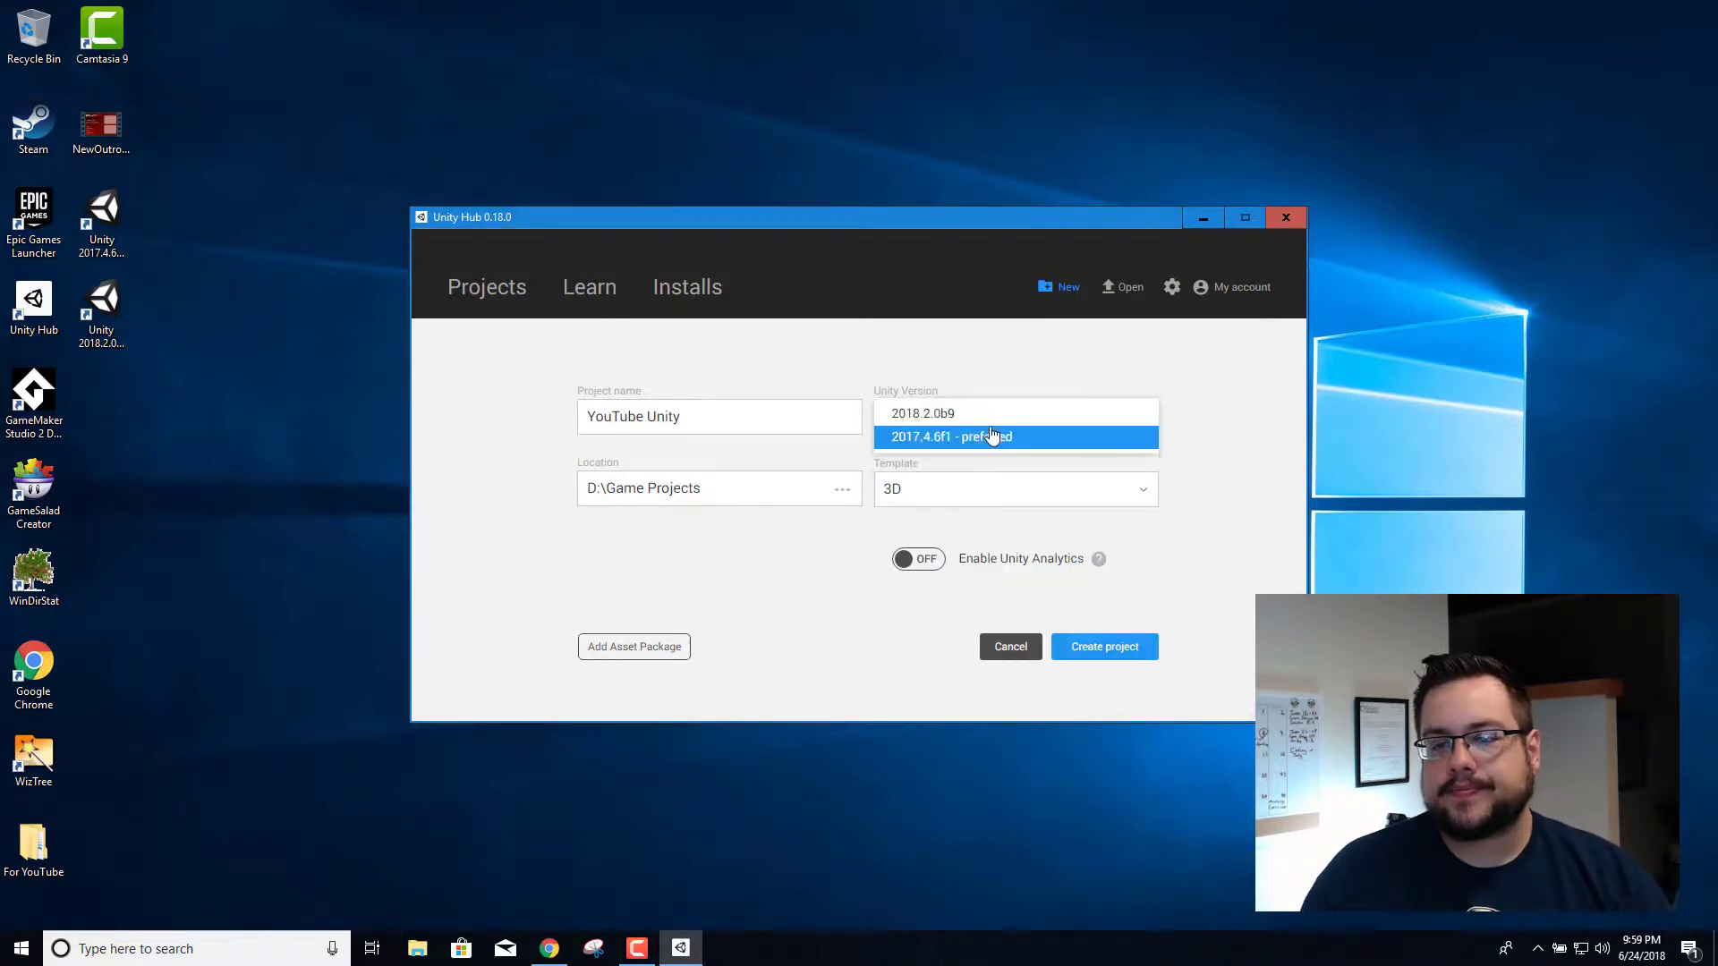
Settle on Unity 2017.4.6f1 with the 3D template and create the project
{"action": "left_click", "coordinate": [979, 436]}
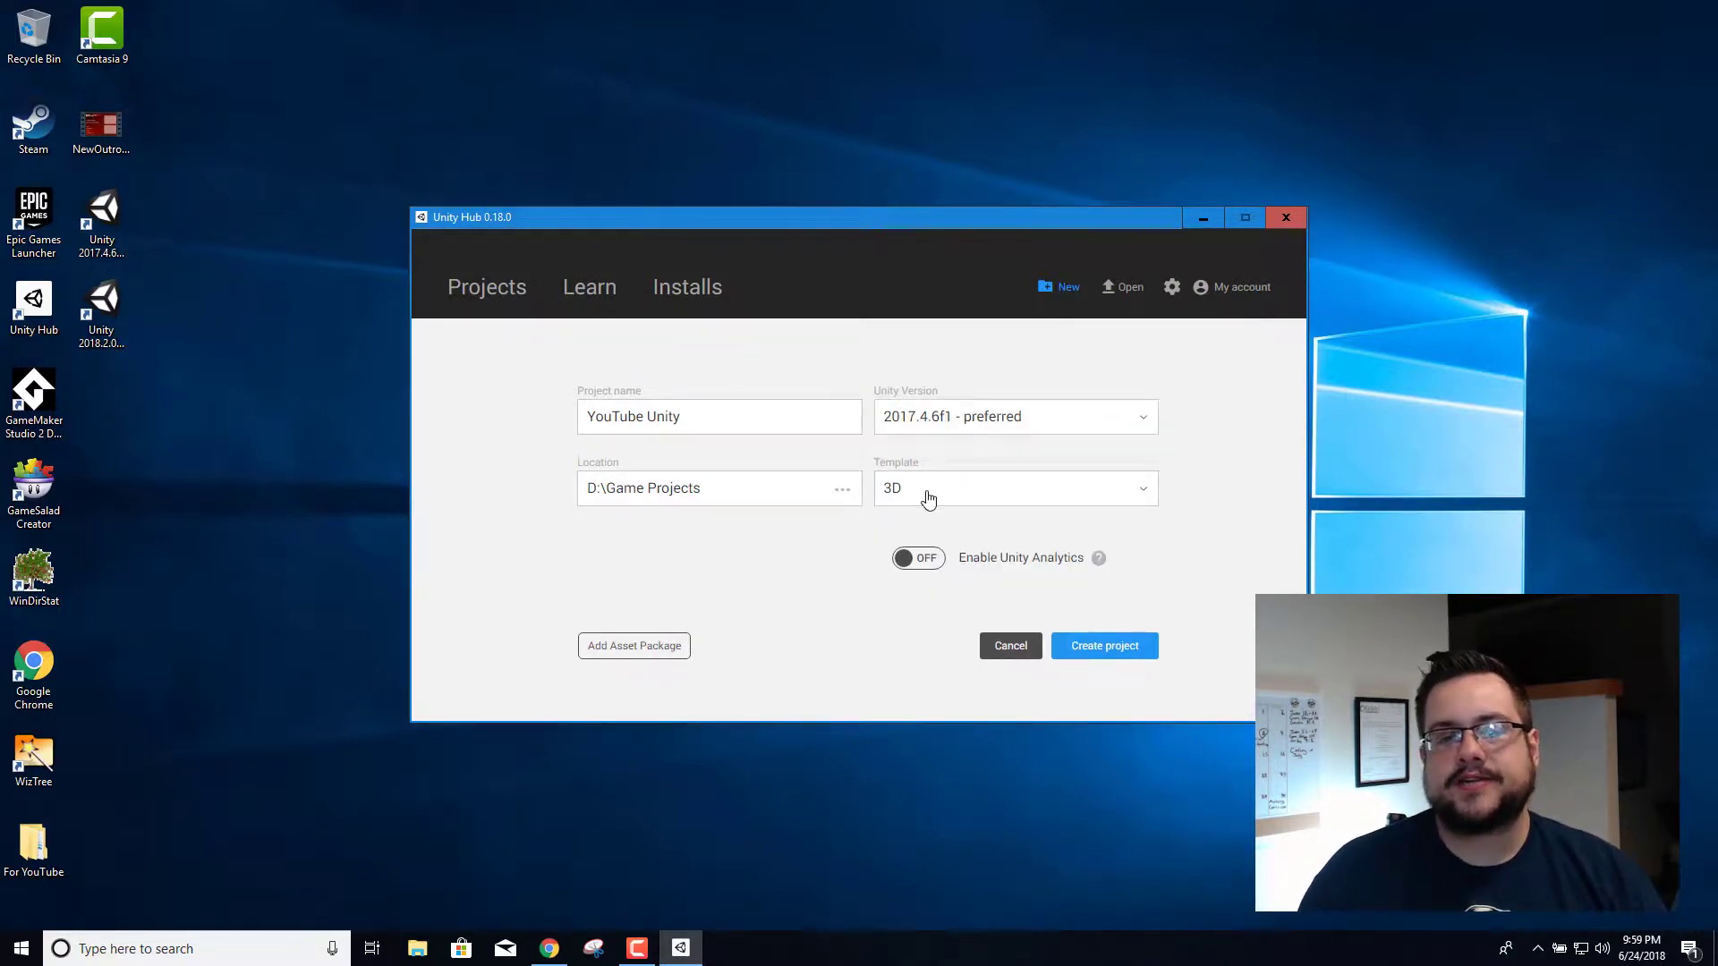
{"action": "left_click", "coordinate": [923, 491]}
{"action": "left_click", "coordinate": [922, 491]}
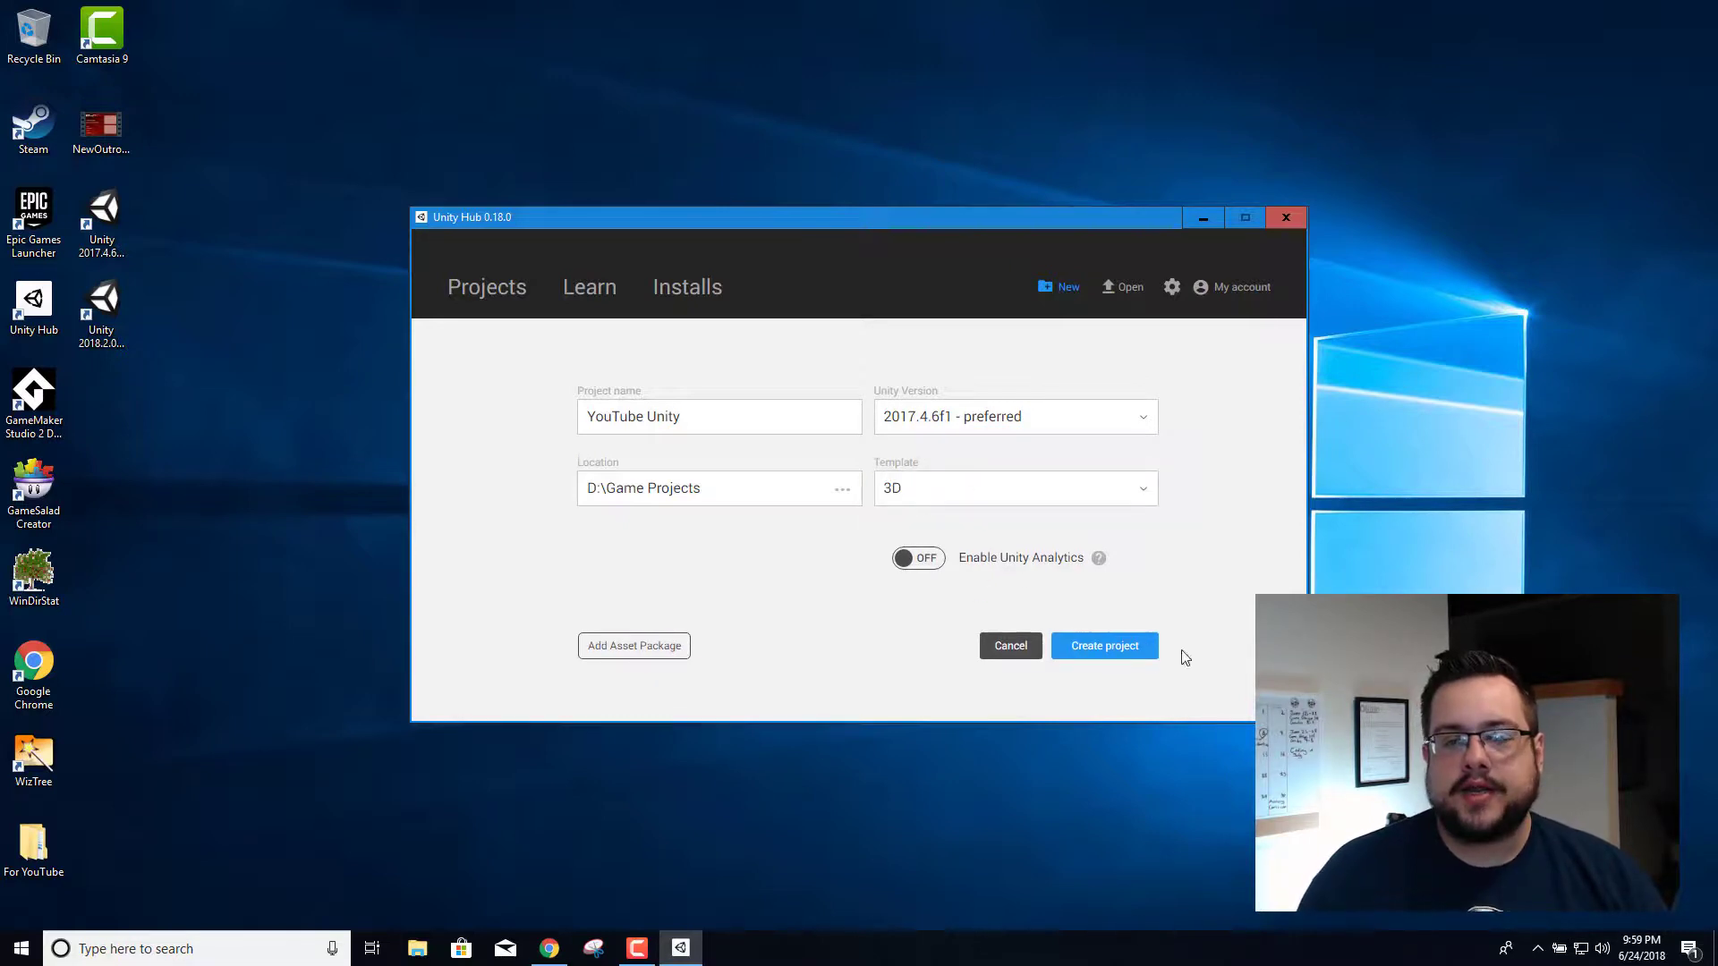
{"action": "left_click", "coordinate": [1118, 654]}
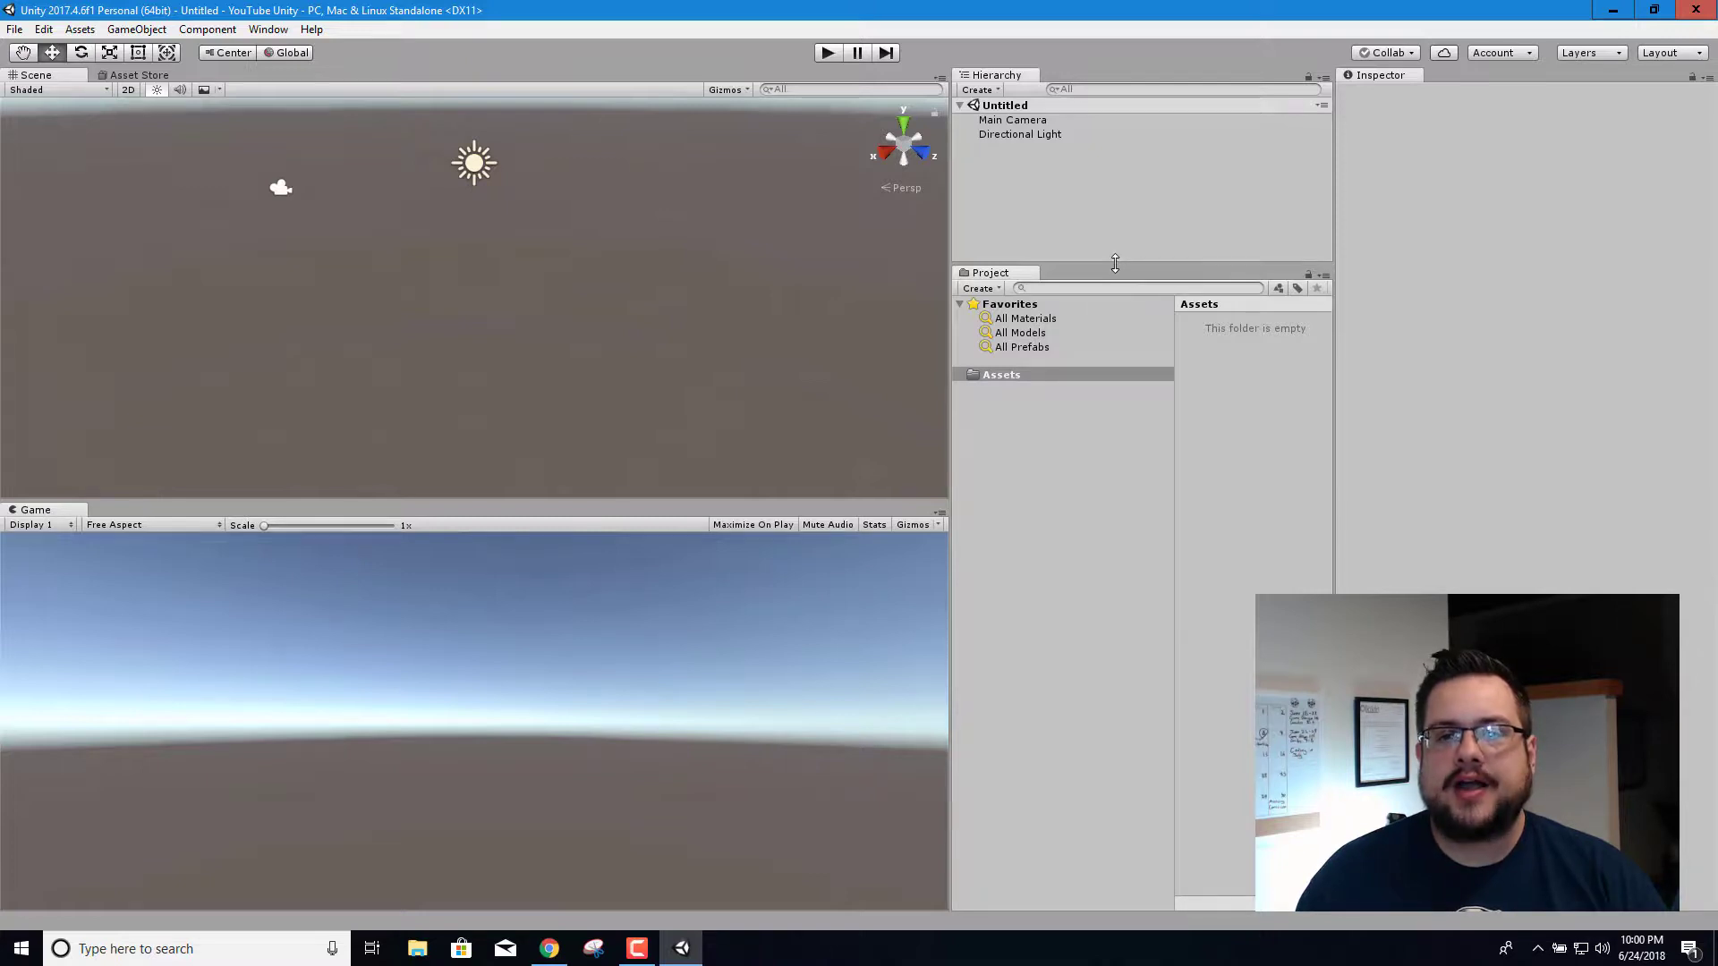
Reset the editor to the Default layout, then switch to the 2 by 3 layout
{"action": "left_click_drag", "start_coordinate": [1115, 262], "coordinate": [1114, 498]}
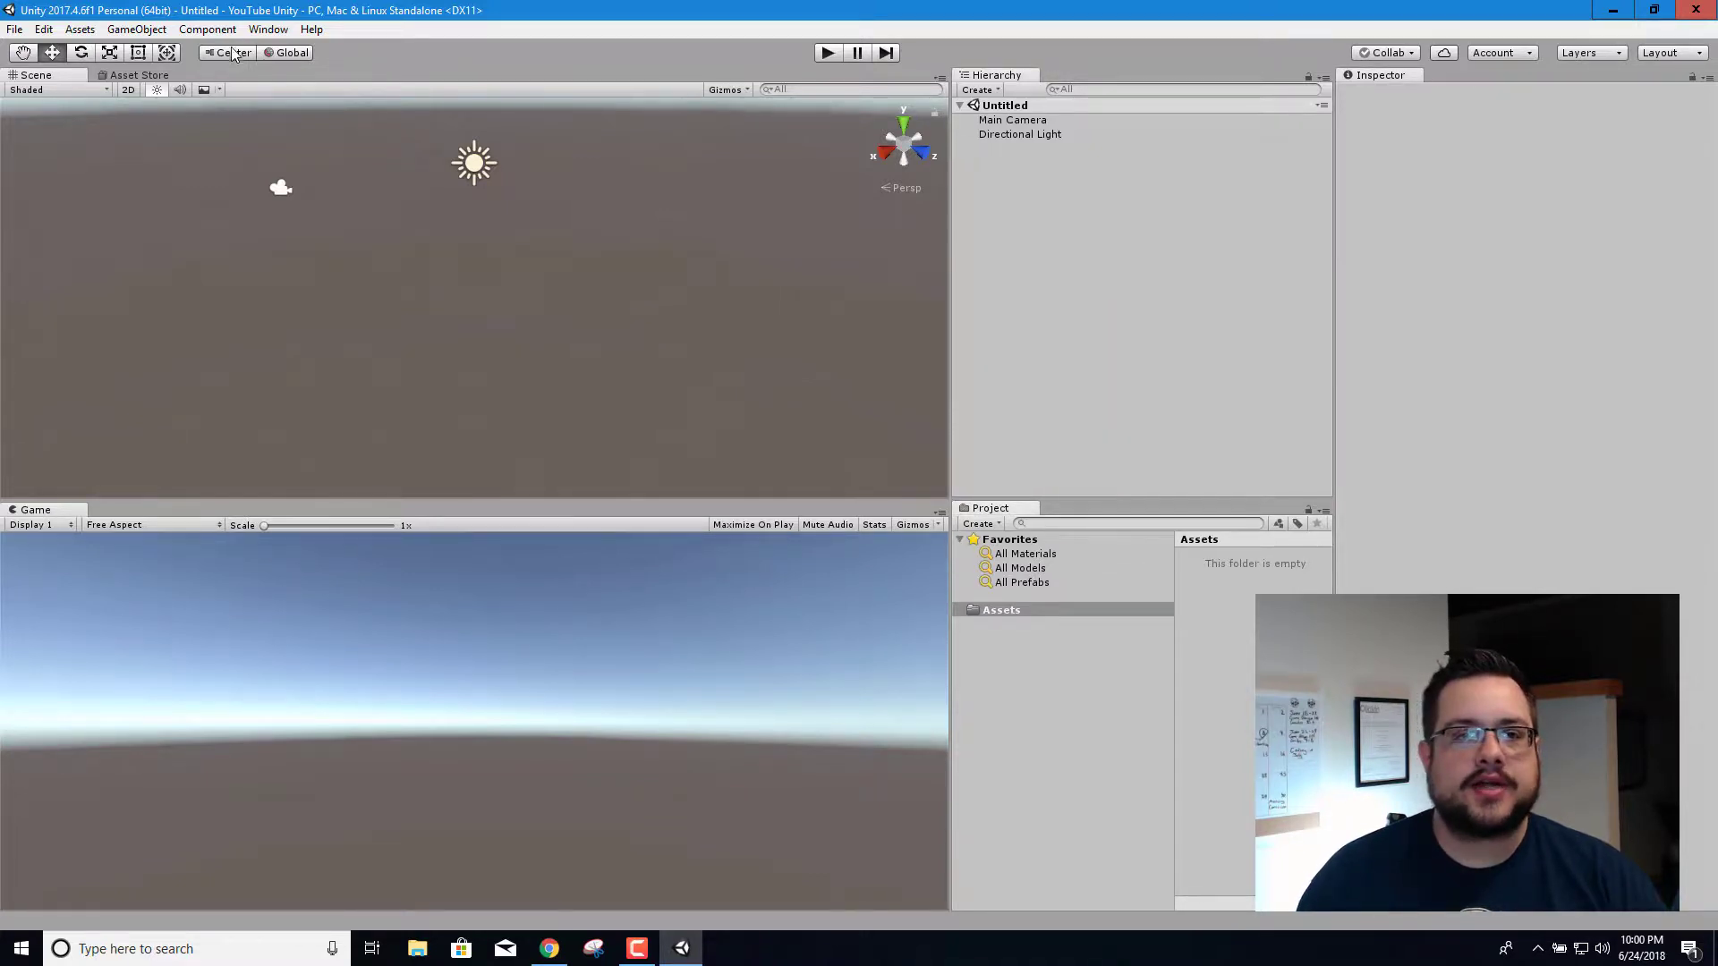
{"action": "left_click", "coordinate": [268, 29]}
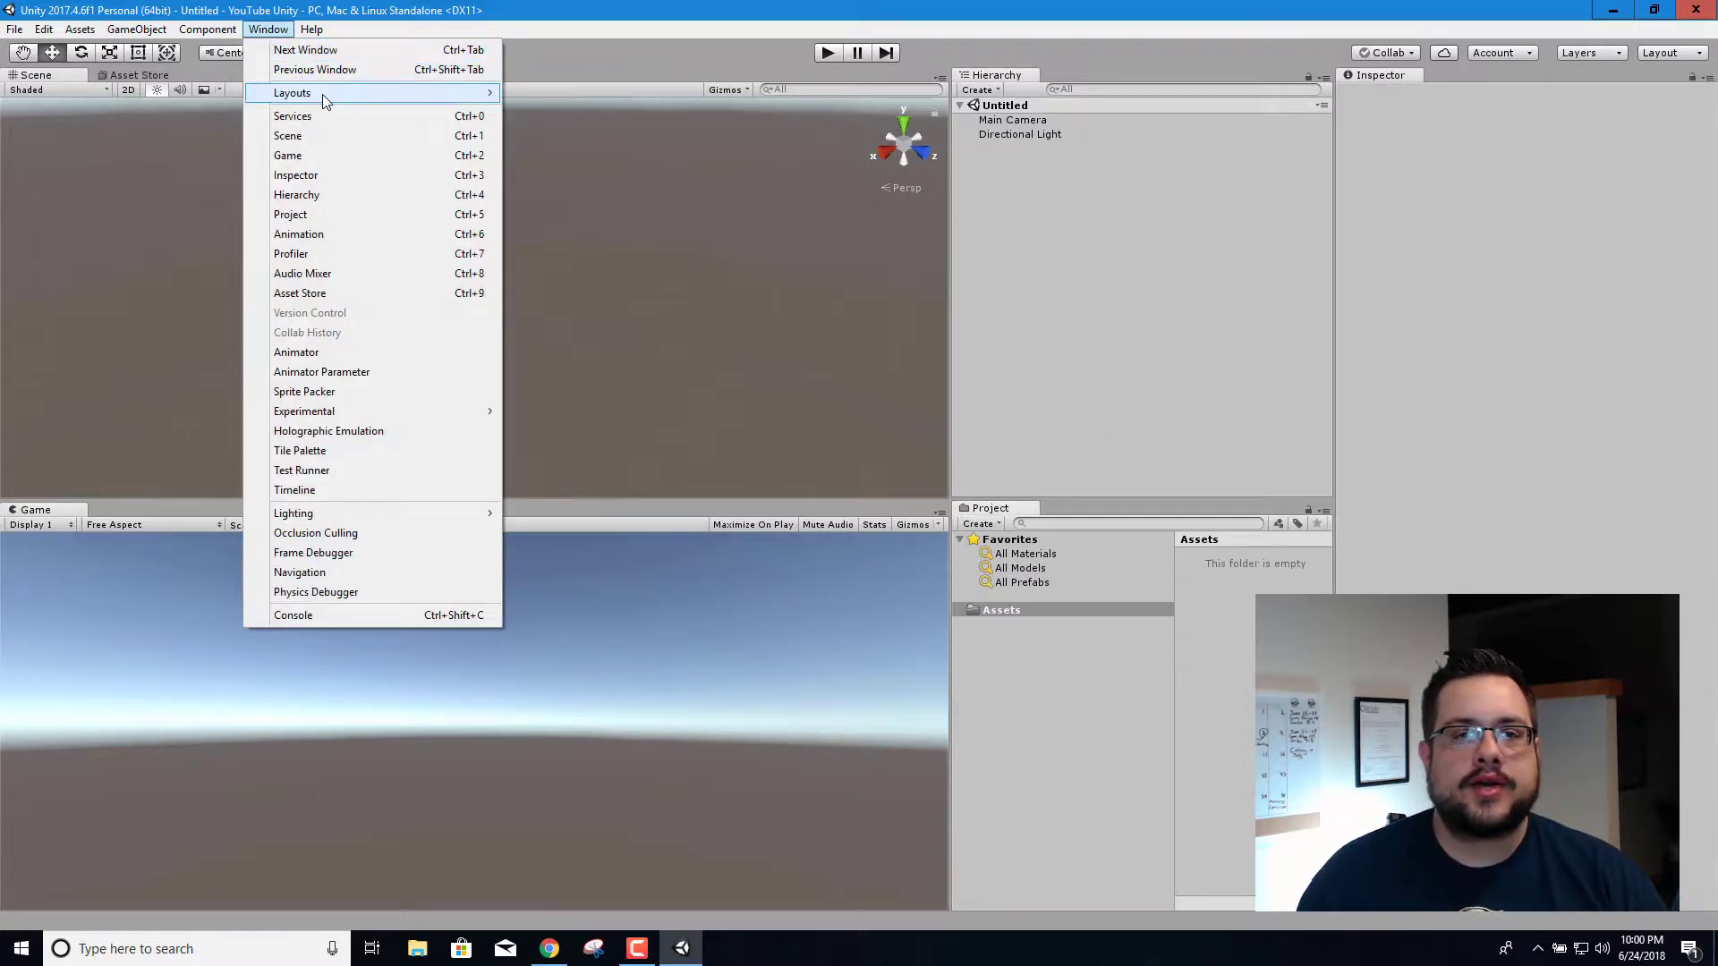
{"action": "mouse_move", "coordinate": [405, 100]}
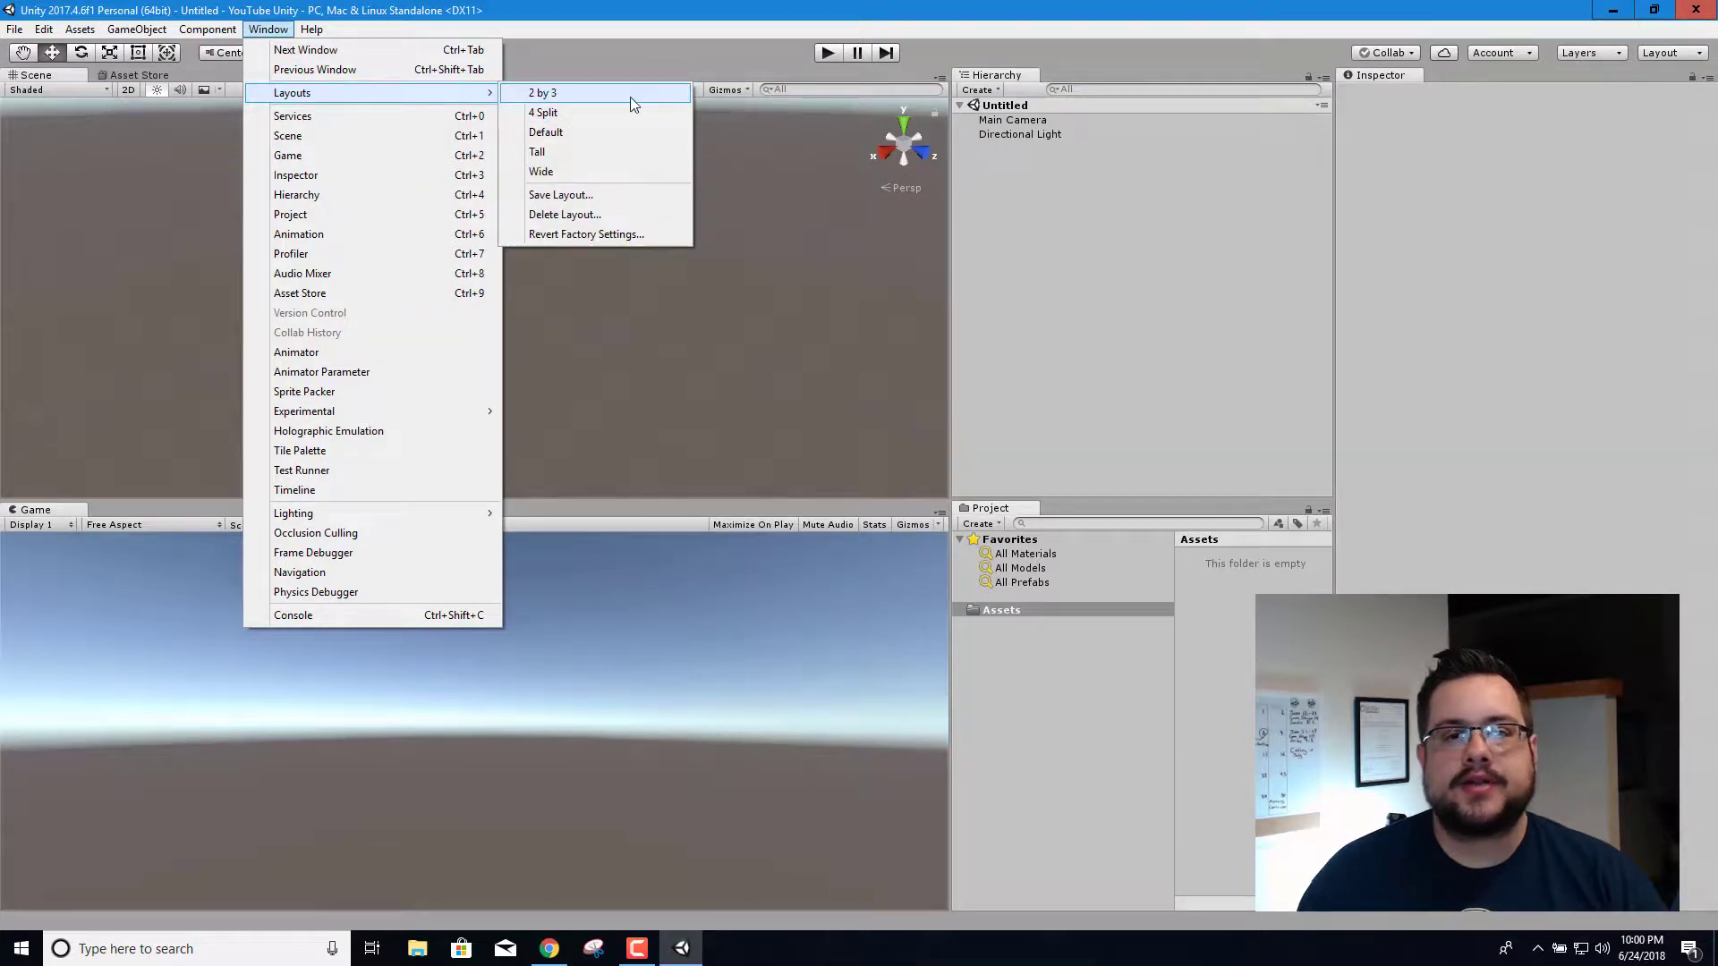
{"action": "left_click", "coordinate": [599, 132]}
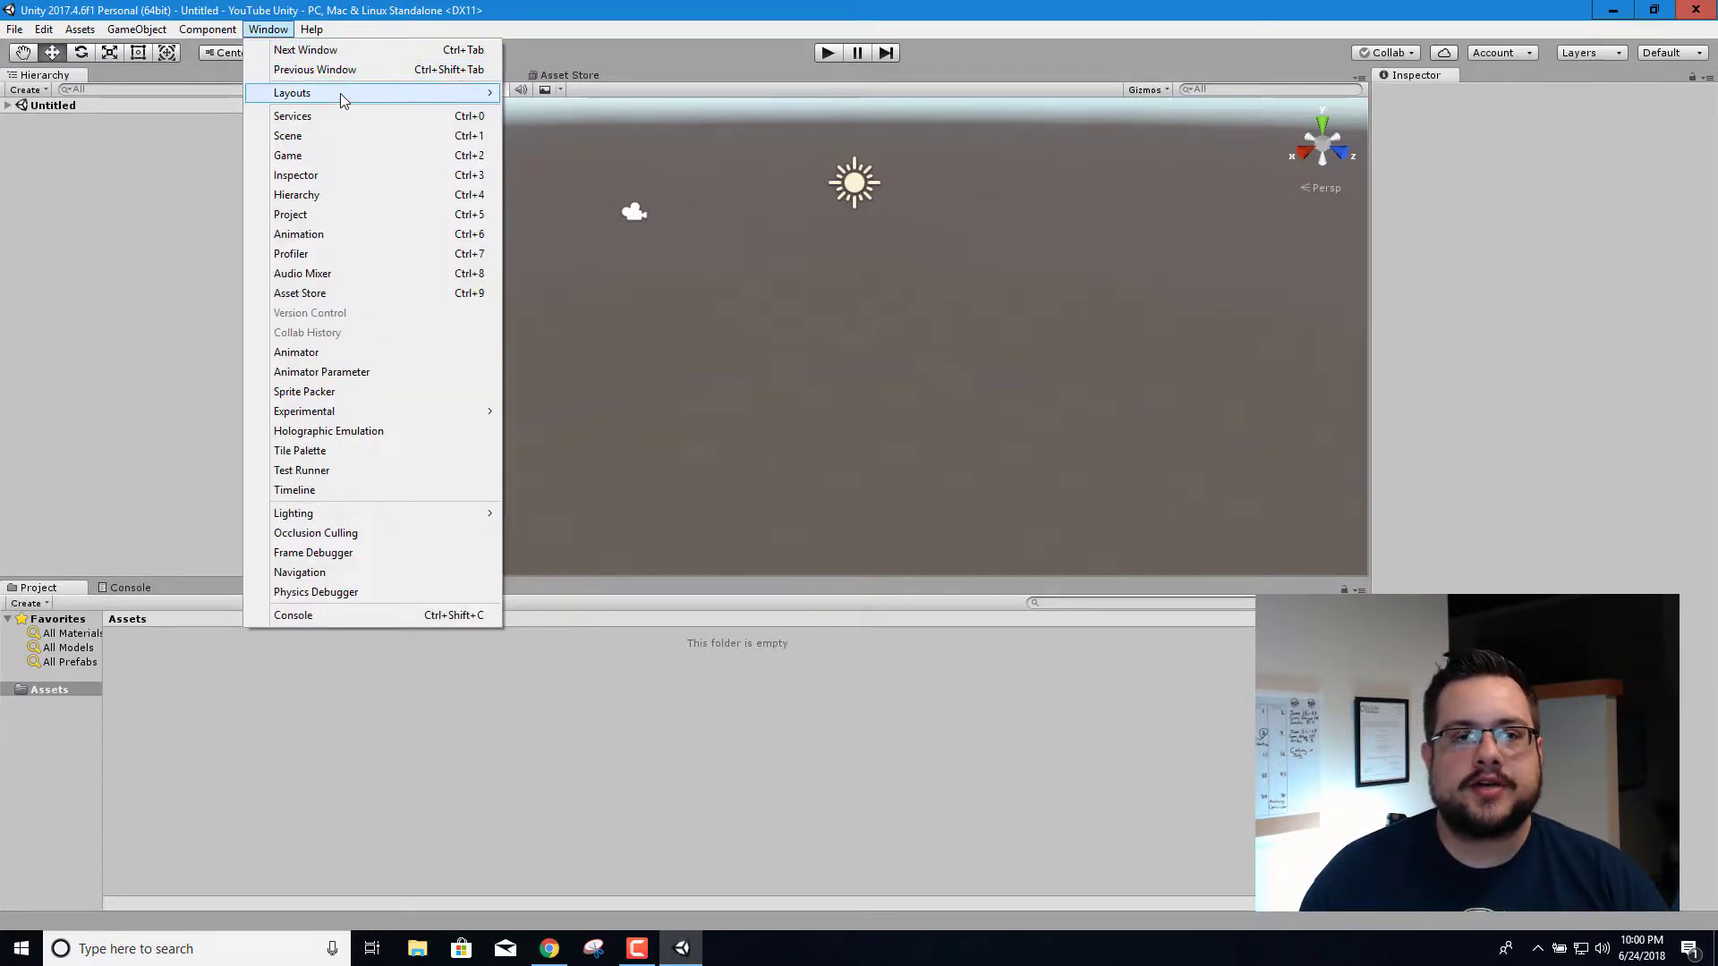
{"action": "mouse_move", "coordinate": [400, 101]}
{"action": "left_click", "coordinate": [573, 94]}
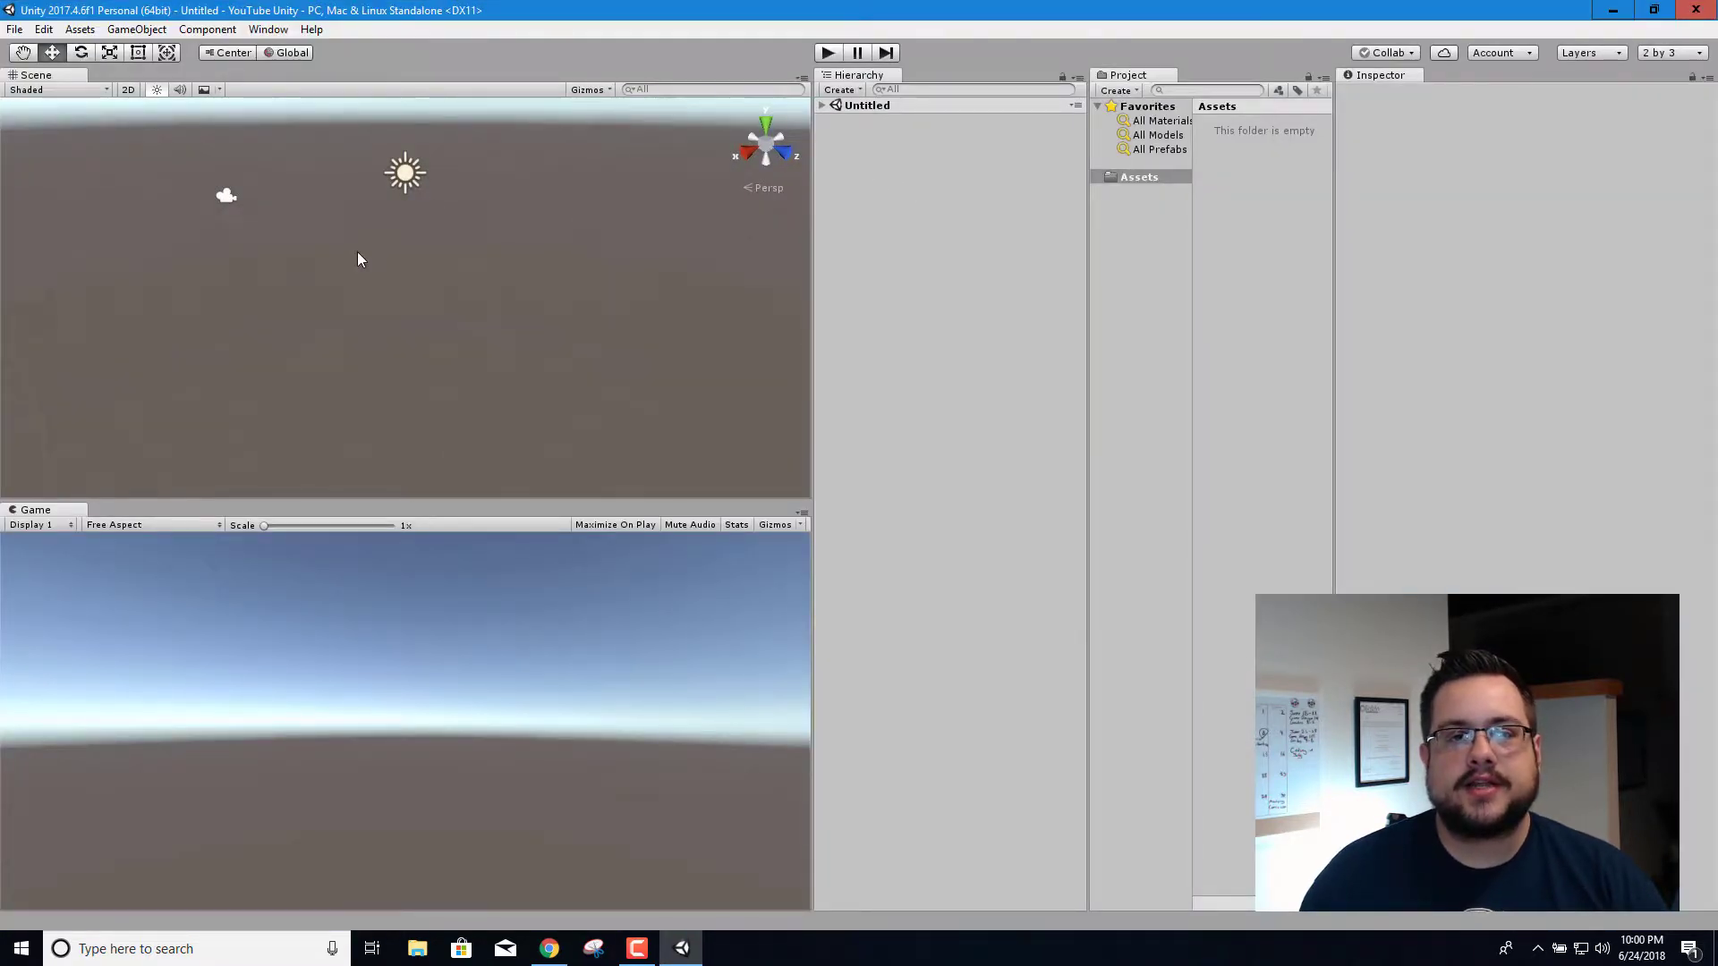
{"action": "left_click_drag", "start_coordinate": [358, 260], "coordinate": [490, 228]}
{"action": "right_click_drag", "start_coordinate": [453, 257], "coordinate": [413, 210]}
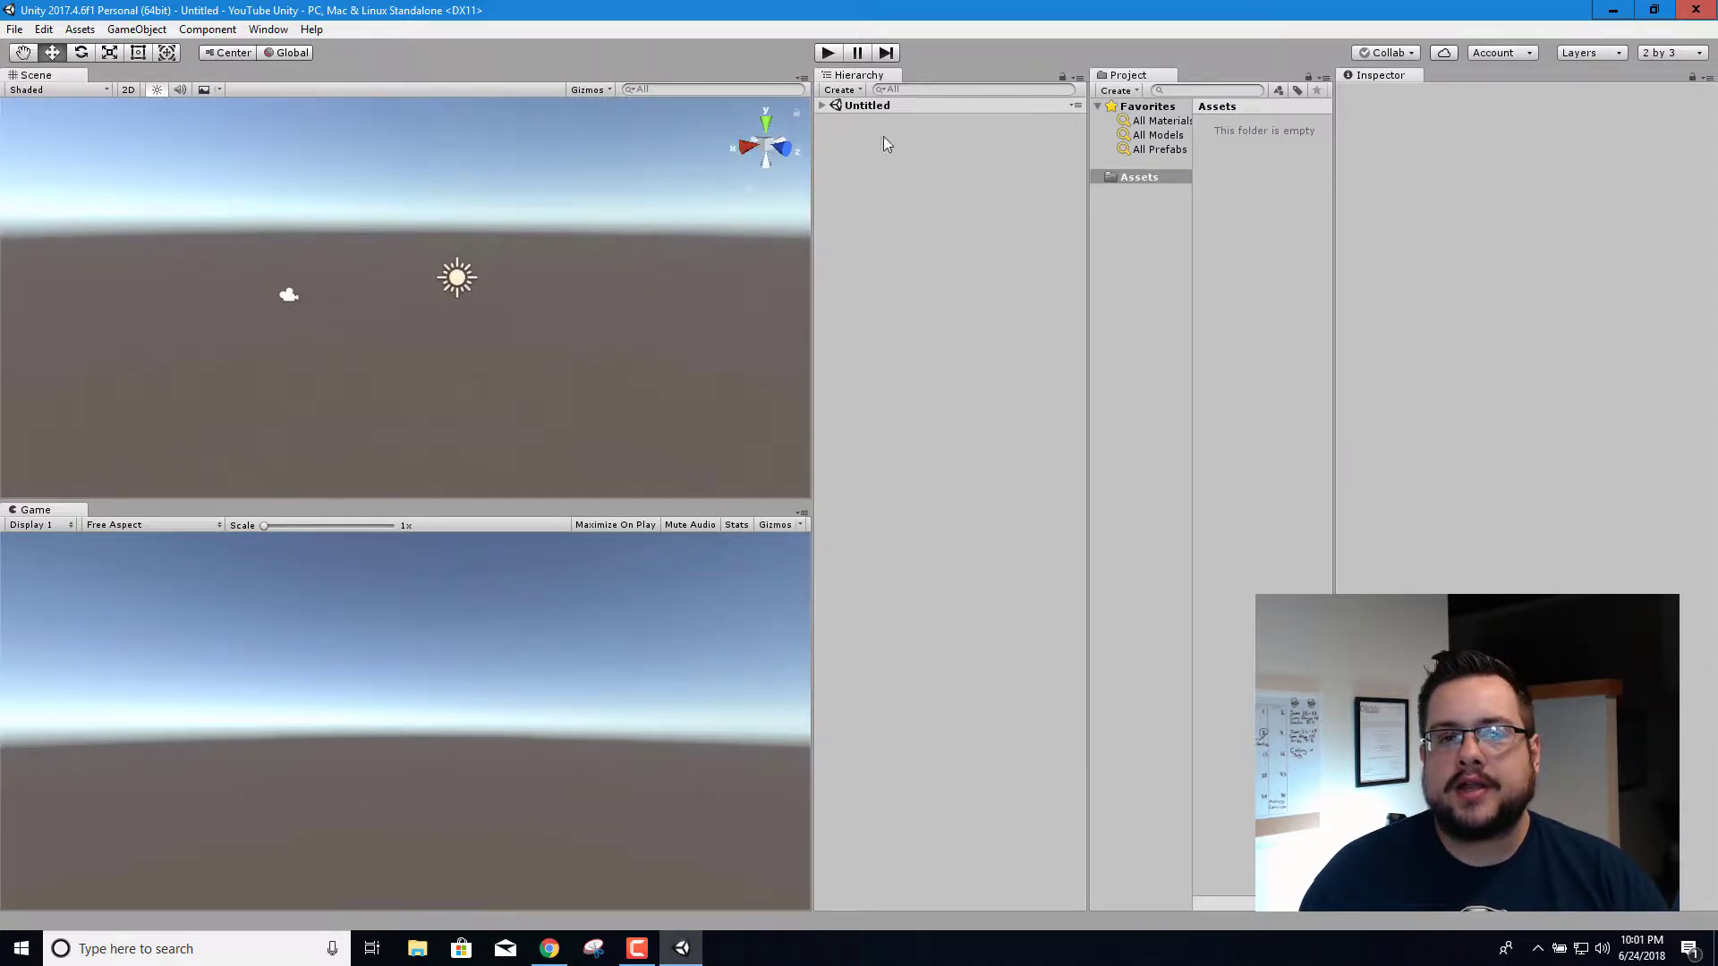
Expand Untitled, dock the Project panel below the Hierarchy, and widen Scene/Game views
{"action": "left_click", "coordinate": [820, 106]}
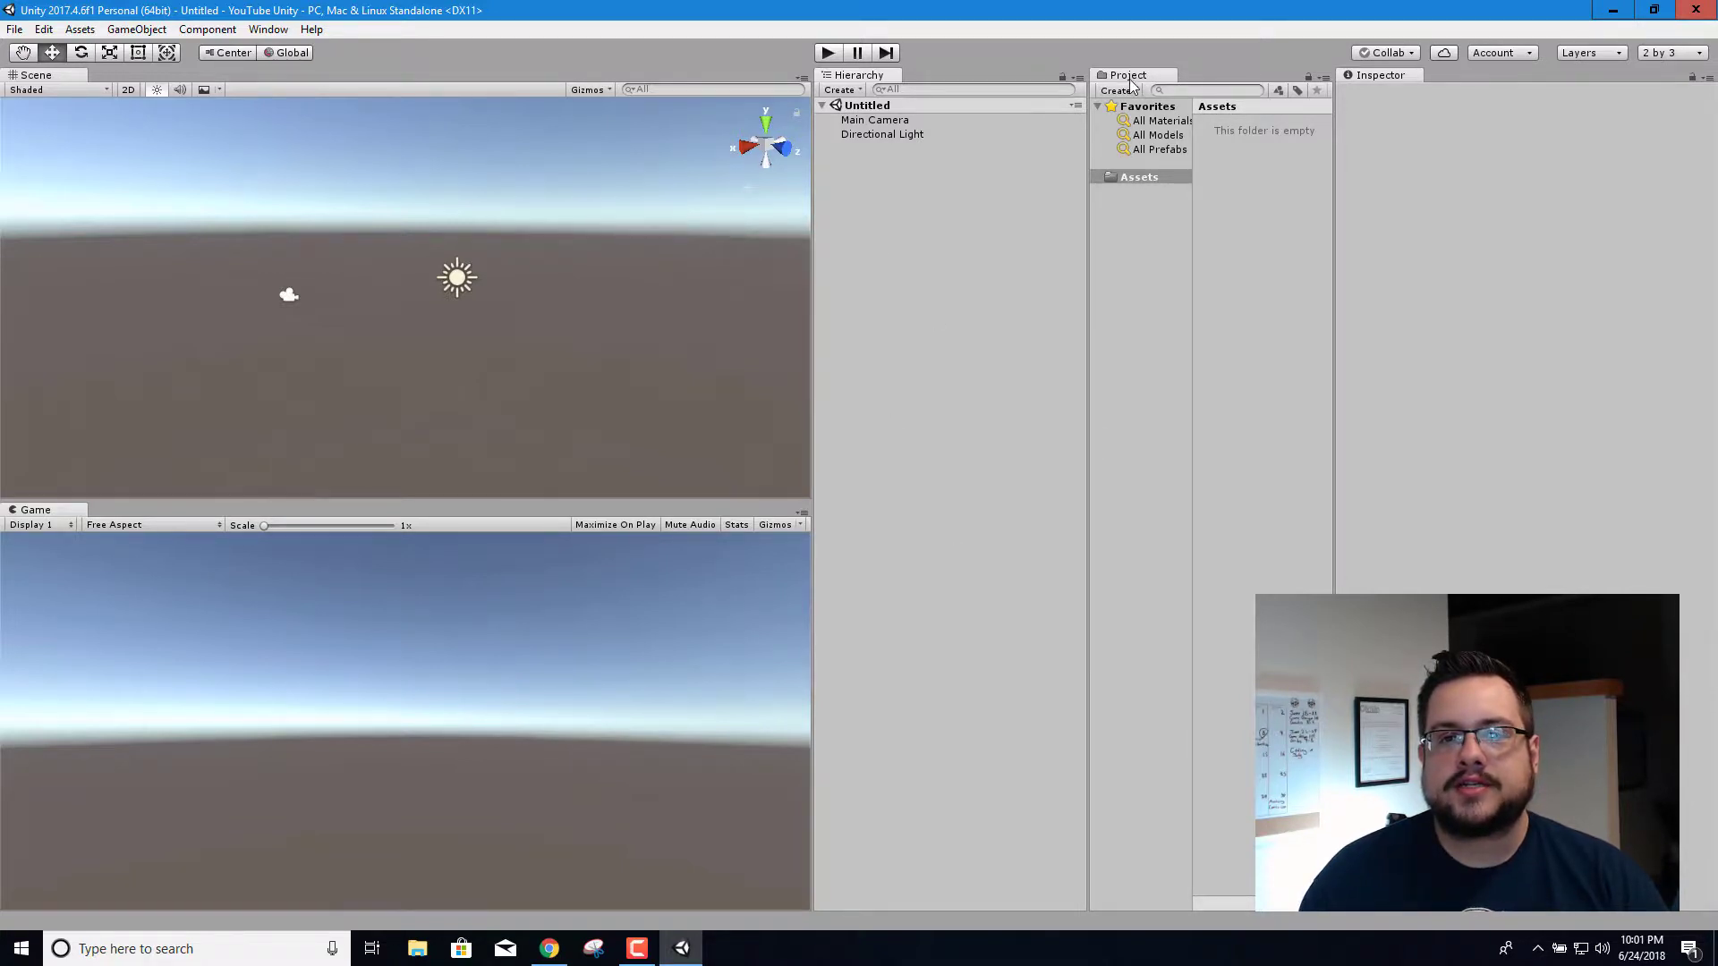
{"action": "left_click_drag", "start_coordinate": [1132, 83], "coordinate": [950, 792]}
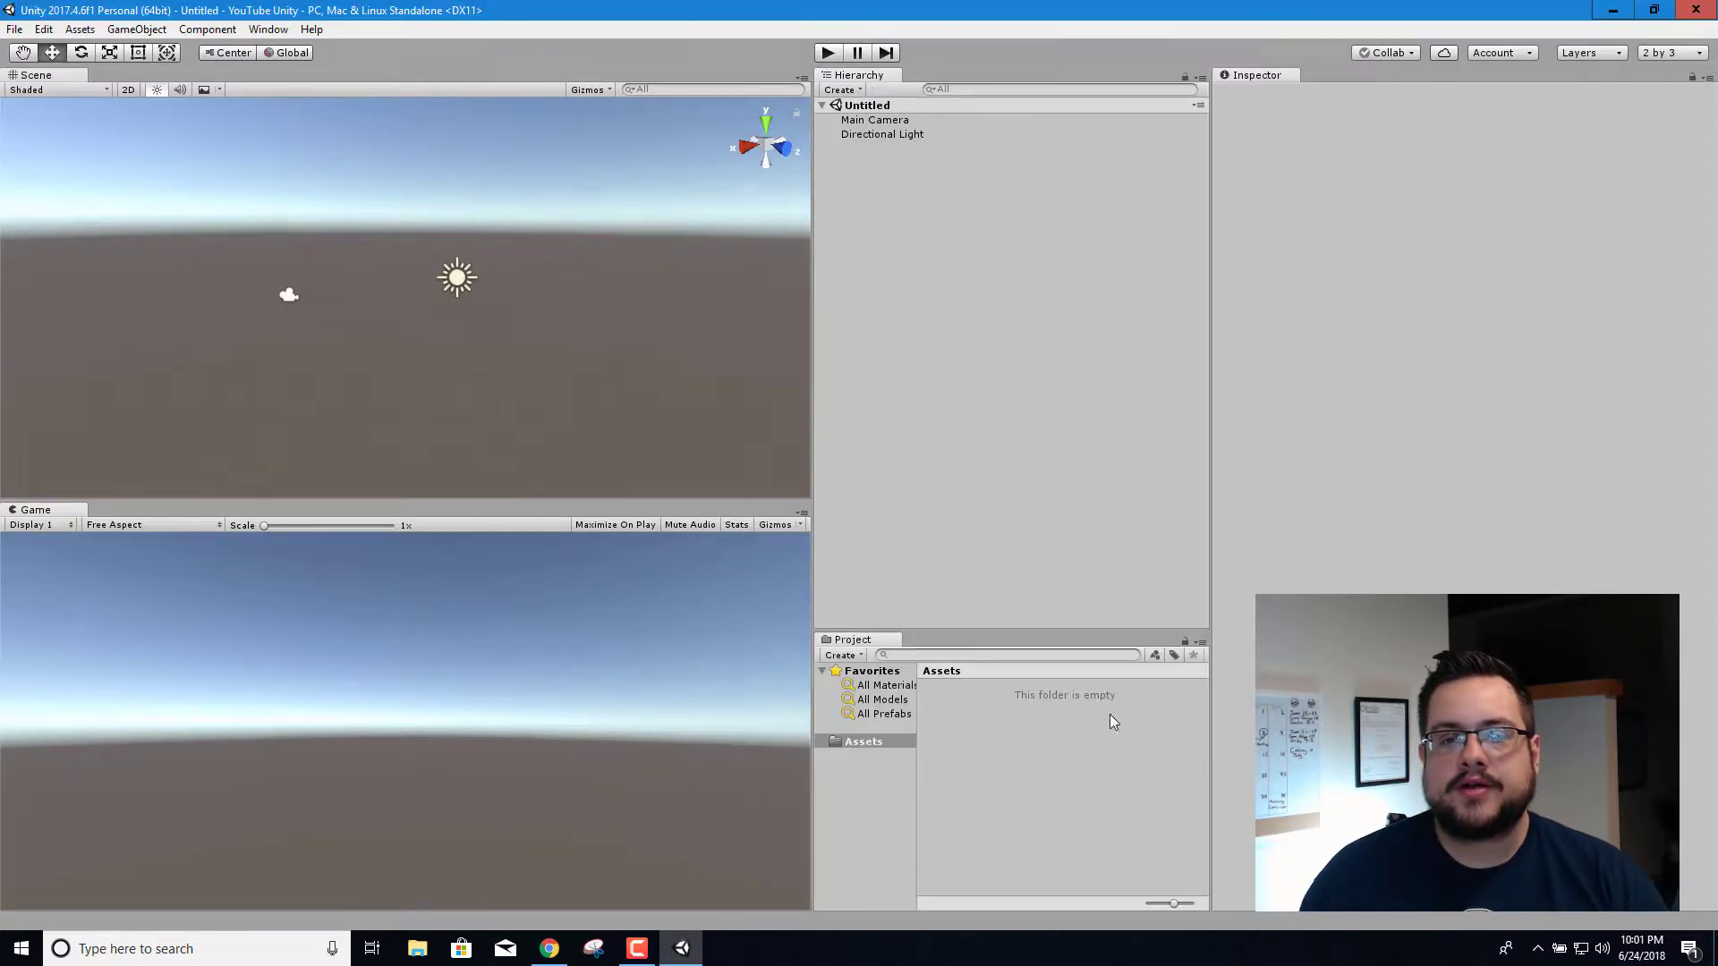
{"action": "left_click_drag", "start_coordinate": [815, 310], "coordinate": [1100, 311]}
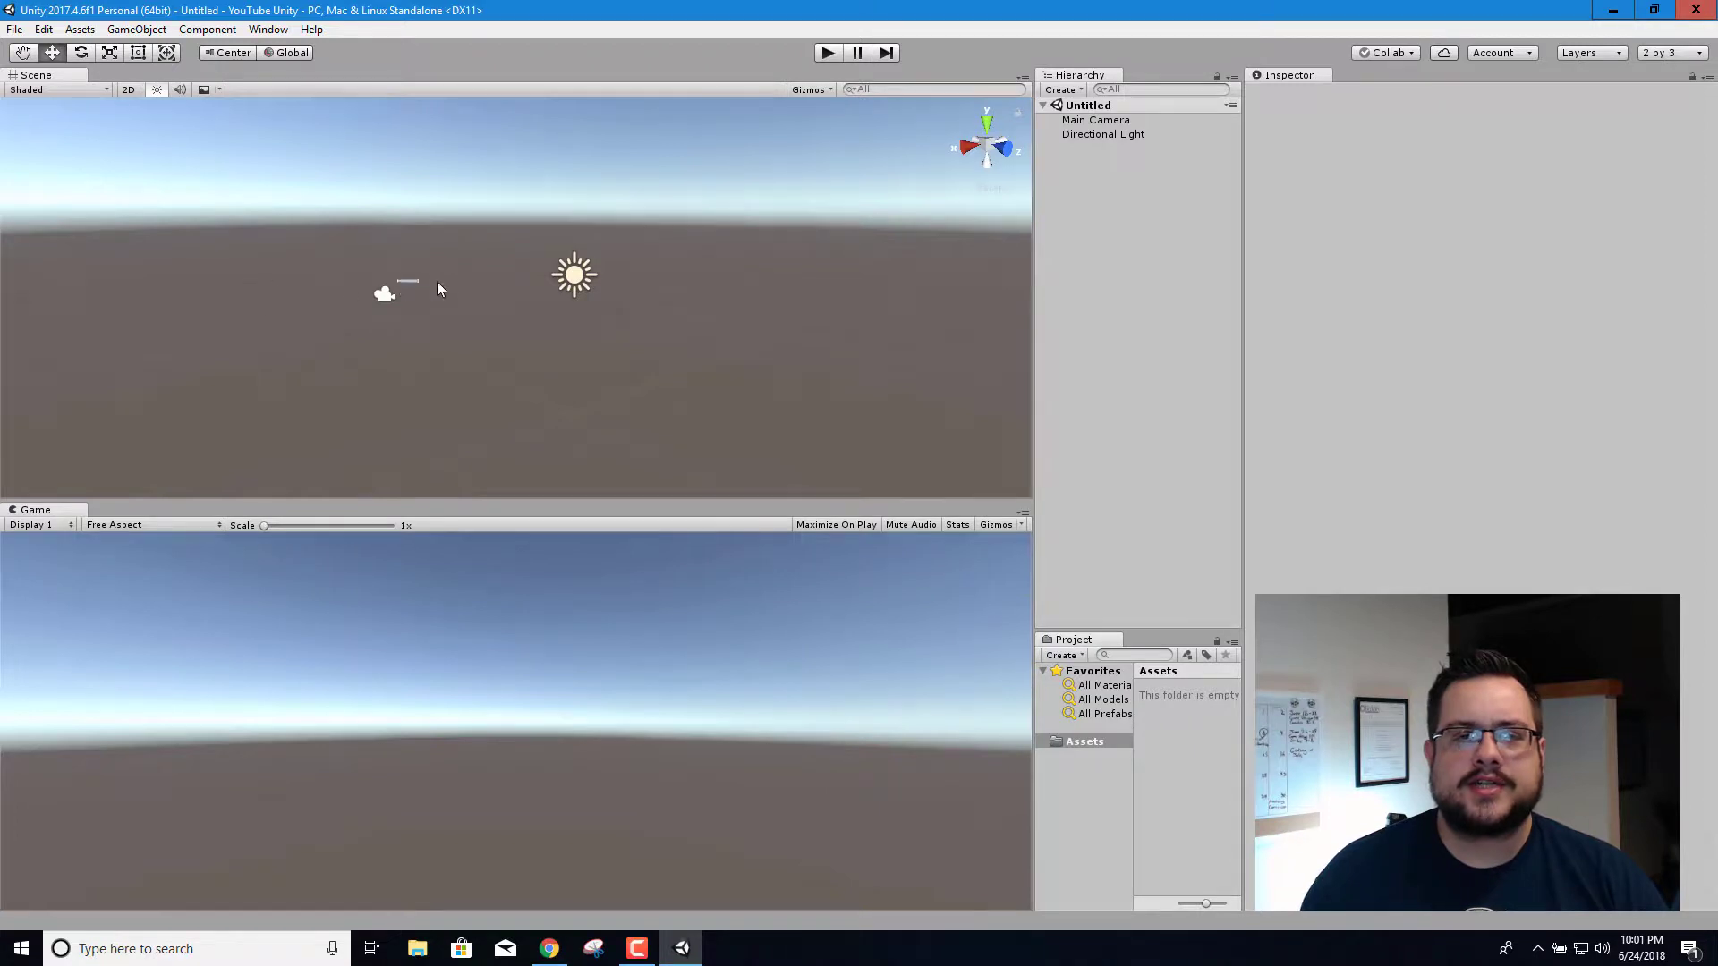
{"action": "left_click_drag", "start_coordinate": [448, 286], "coordinate": [550, 296], "text": "alt"}
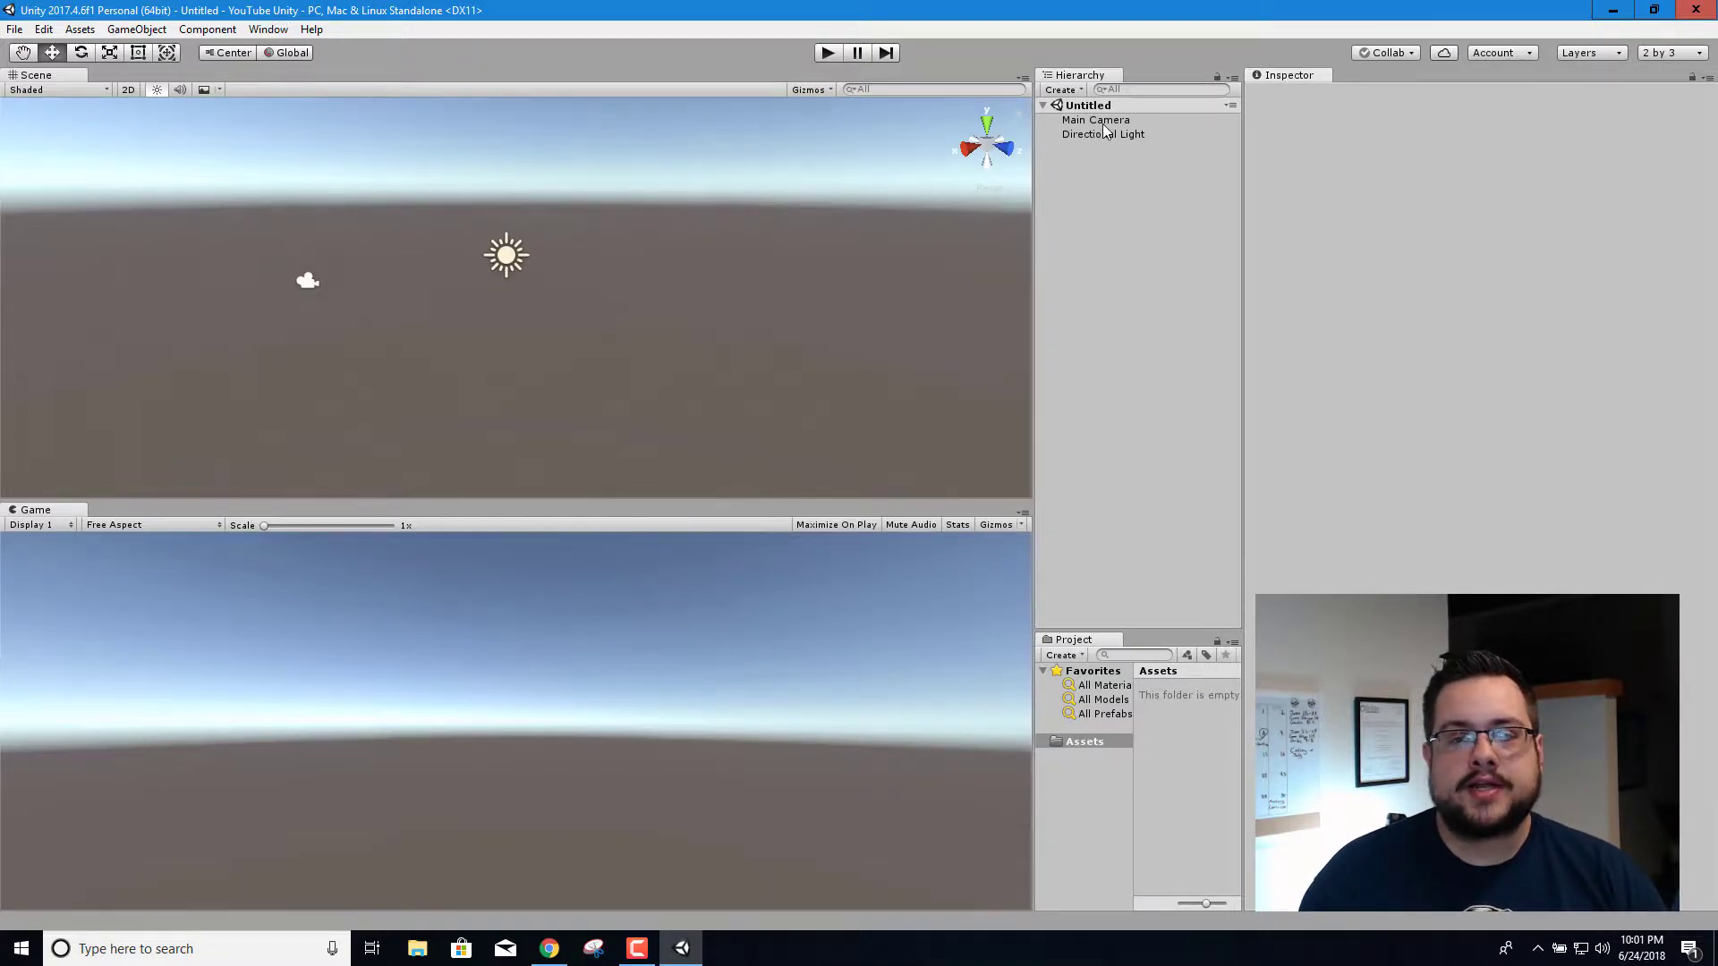
Create a Terrain via GameObject > 3D Object > Terrain and frame it with F
{"action": "left_click", "coordinate": [136, 30]}
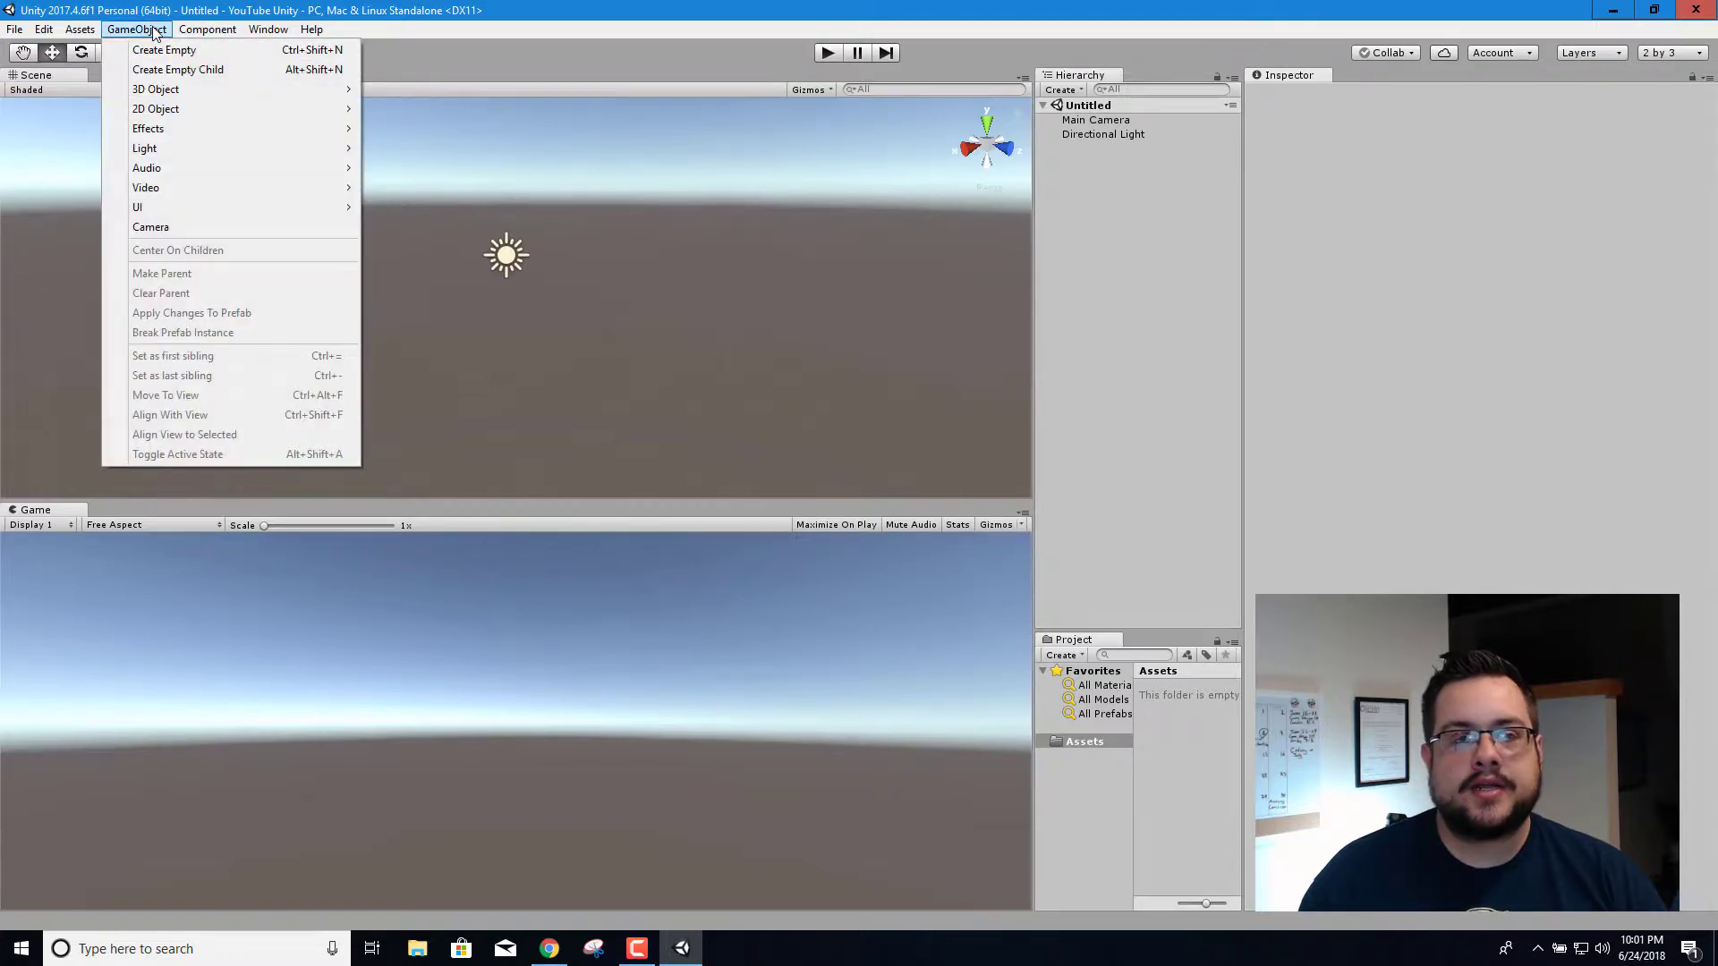
{"action": "mouse_move", "coordinate": [206, 34]}
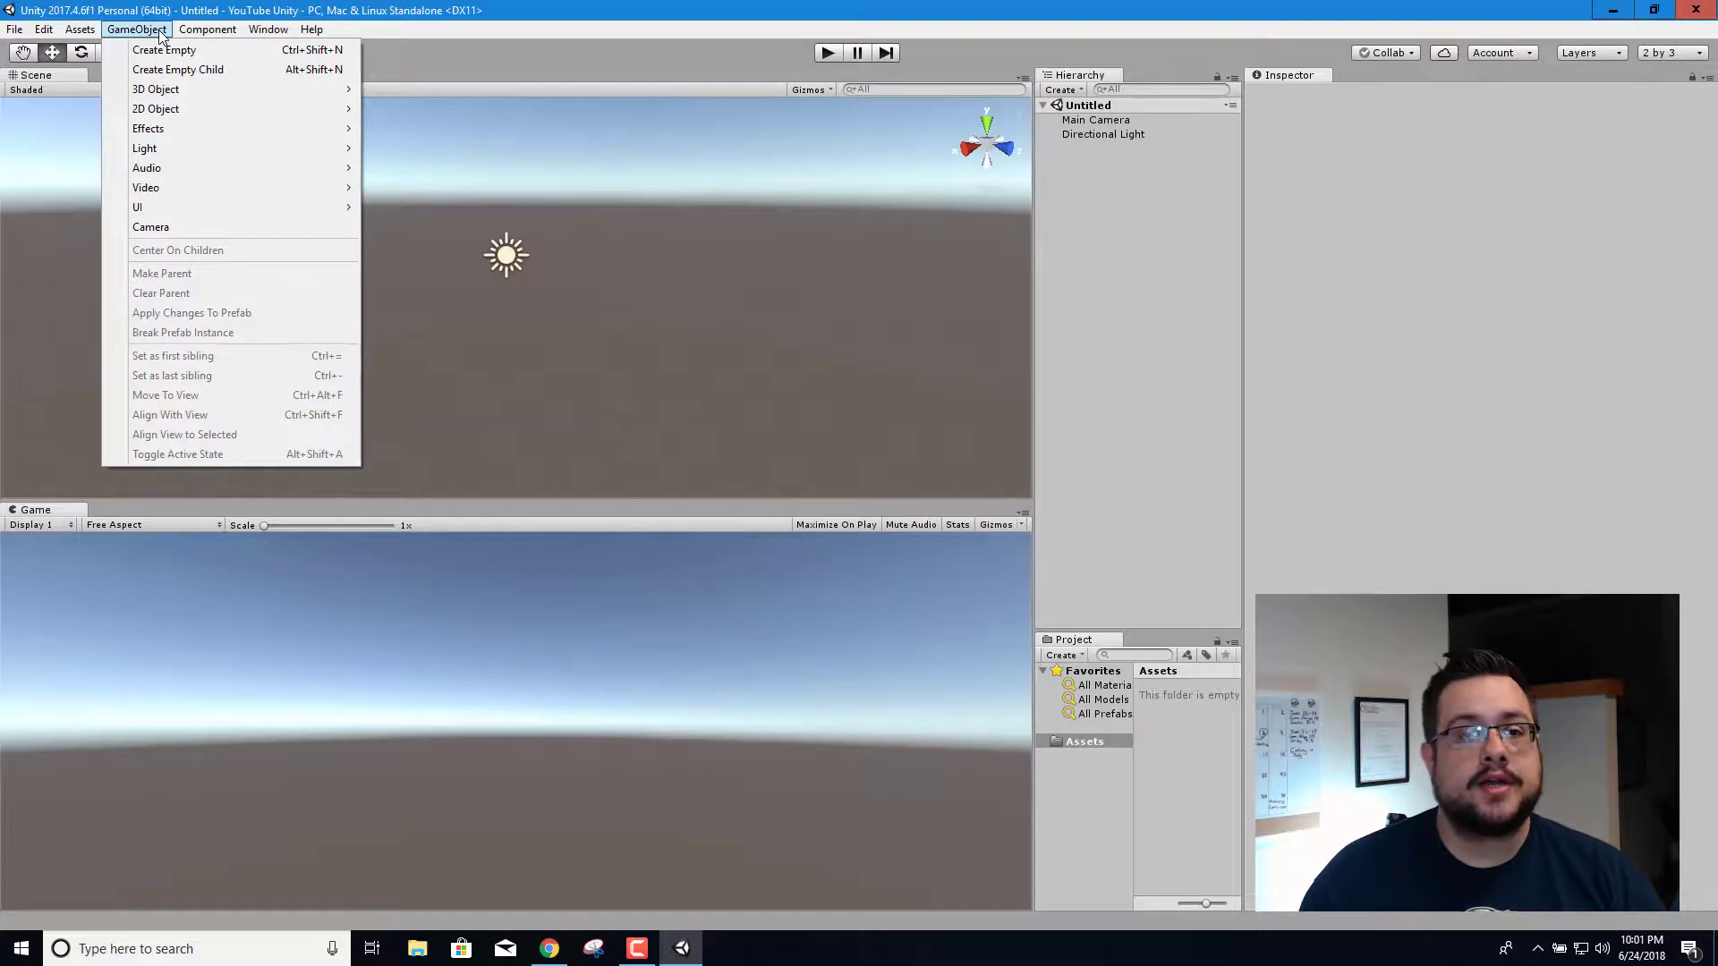
{"action": "mouse_move", "coordinate": [215, 91]}
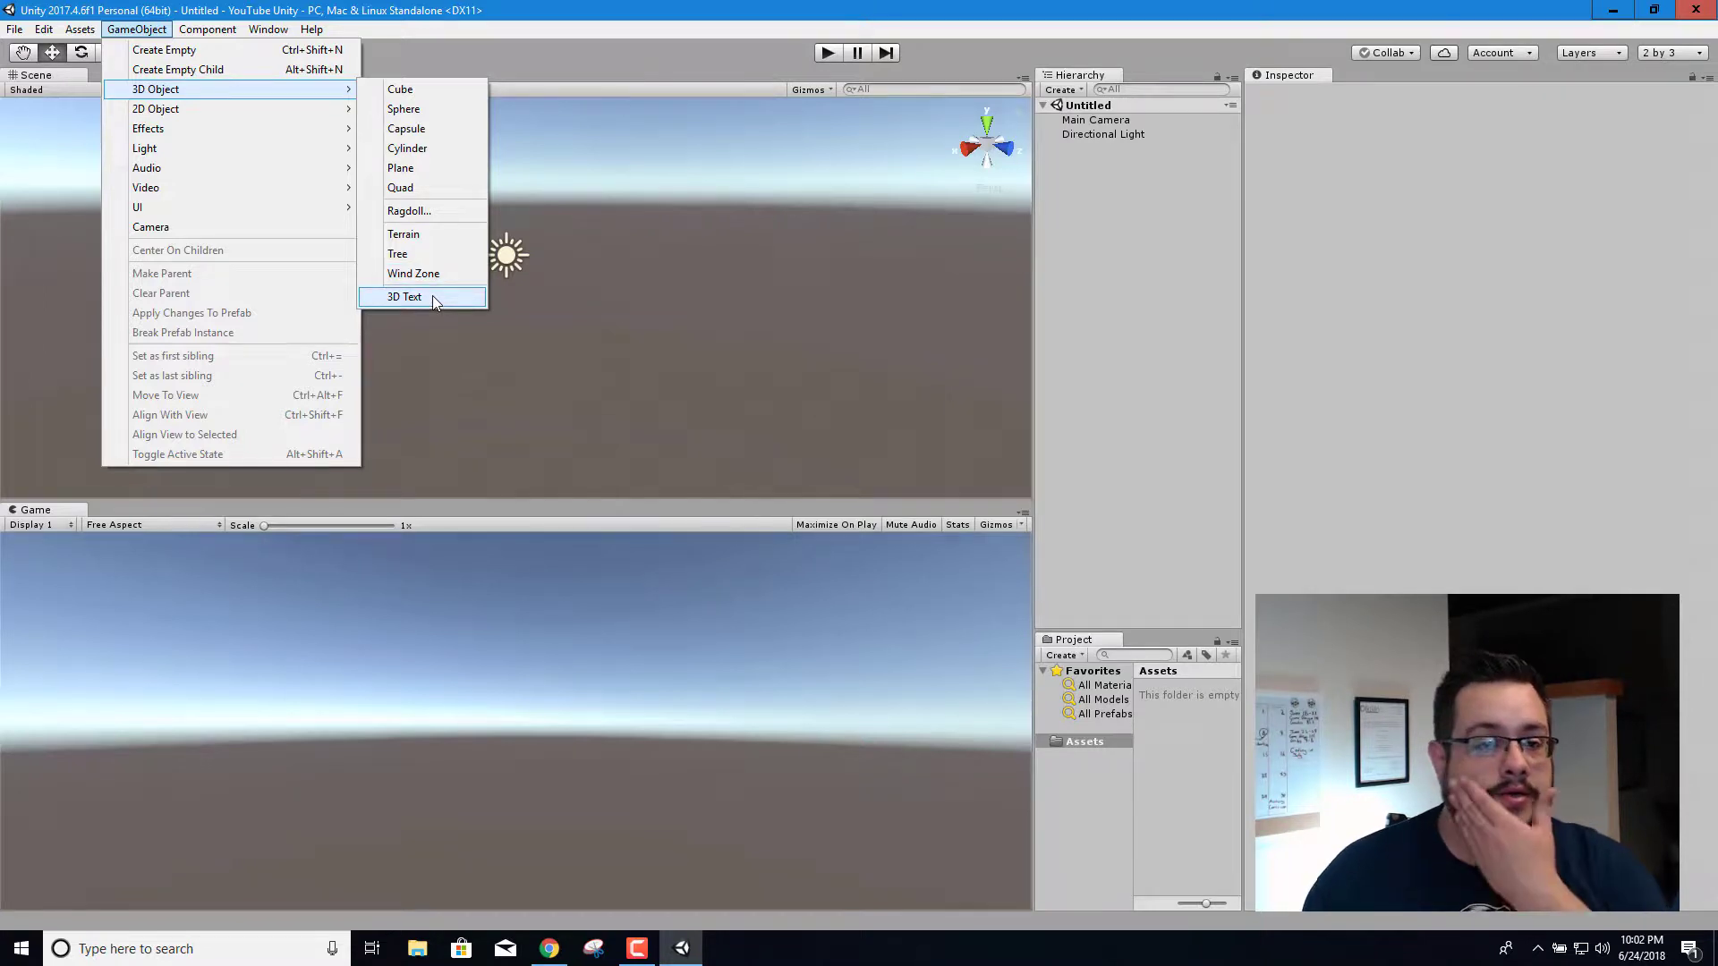
{"action": "left_click", "coordinate": [477, 238]}
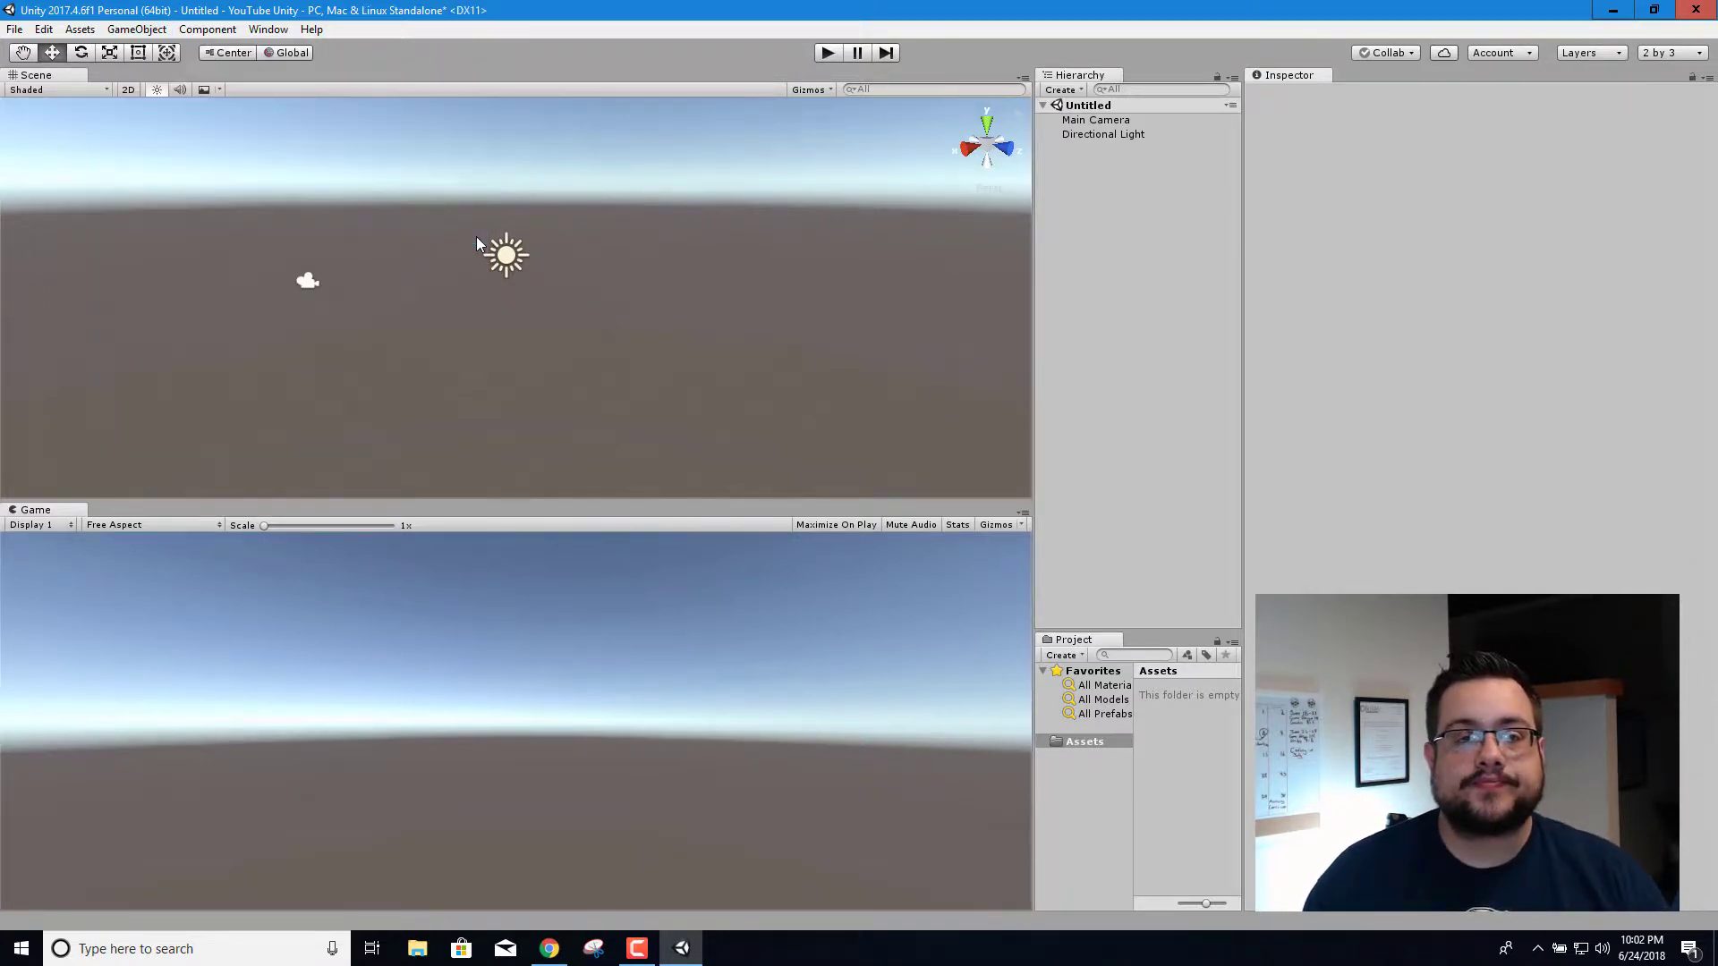
{"action": "key", "text": "f"}
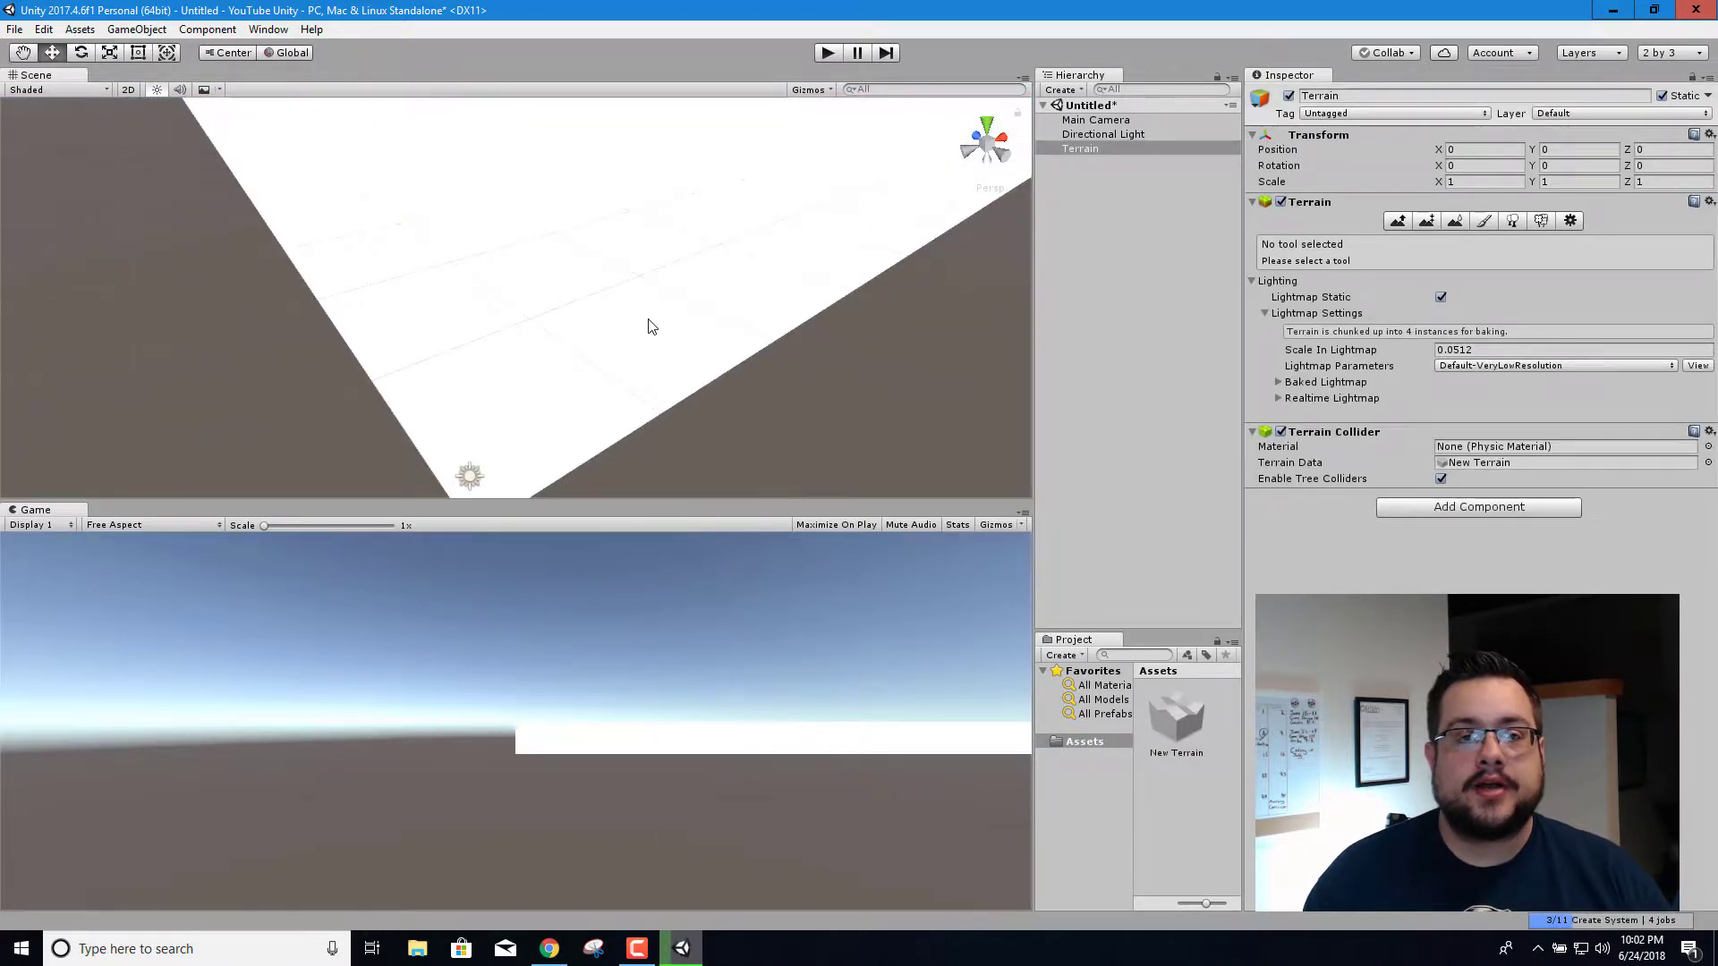
{"action": "left_click_drag", "start_coordinate": [683, 295], "coordinate": [712, 214], "text": "alt"}
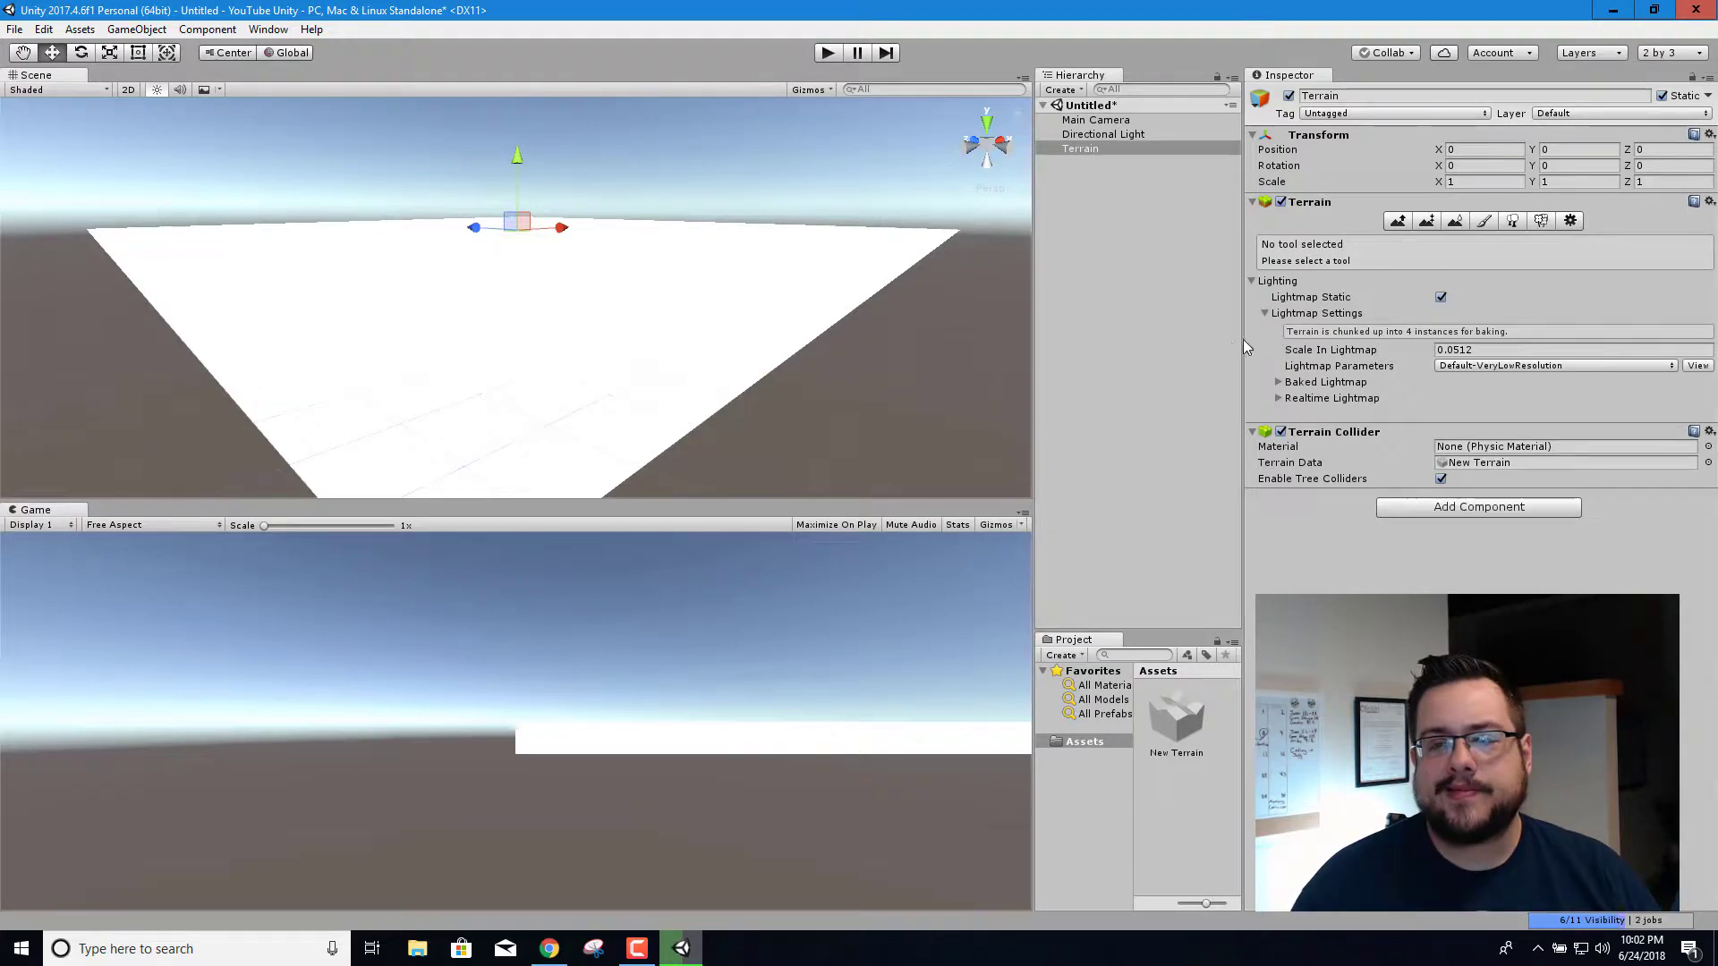
Switch the terrain to Paint Texture and inspect Add Texture, cancelling without choosing a texture
{"action": "left_click_drag", "start_coordinate": [1035, 422], "coordinate": [927, 444]}
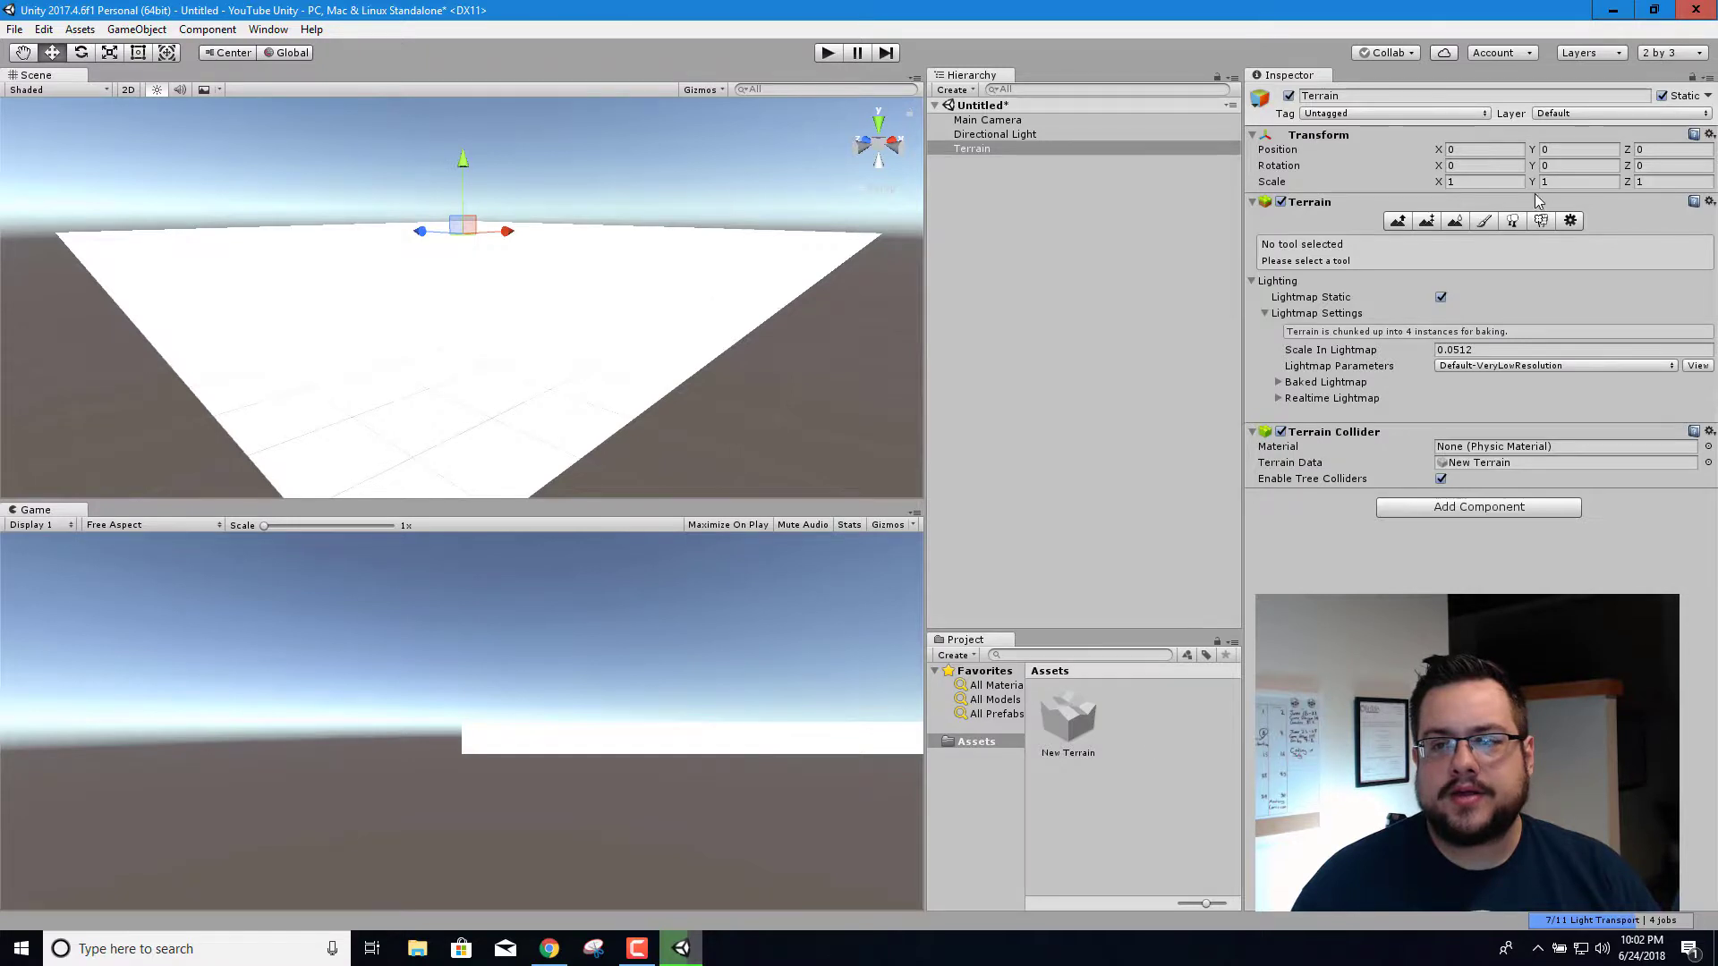
{"action": "left_click", "coordinate": [1486, 221]}
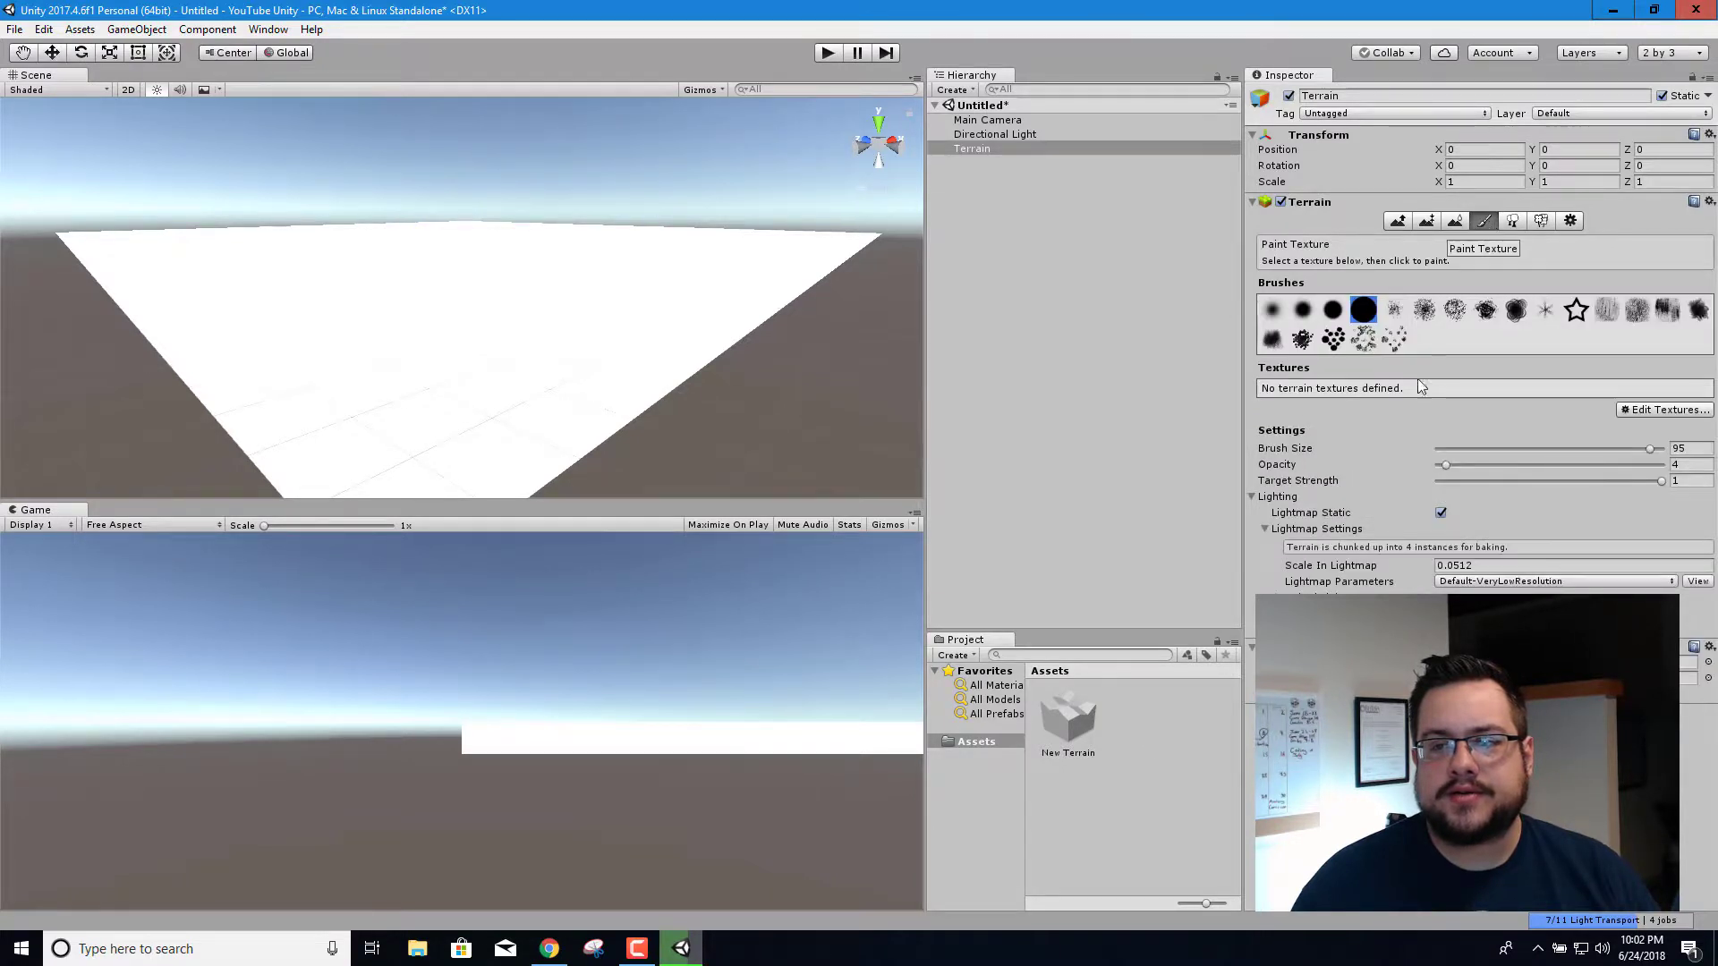
{"action": "left_click", "coordinate": [1667, 410]}
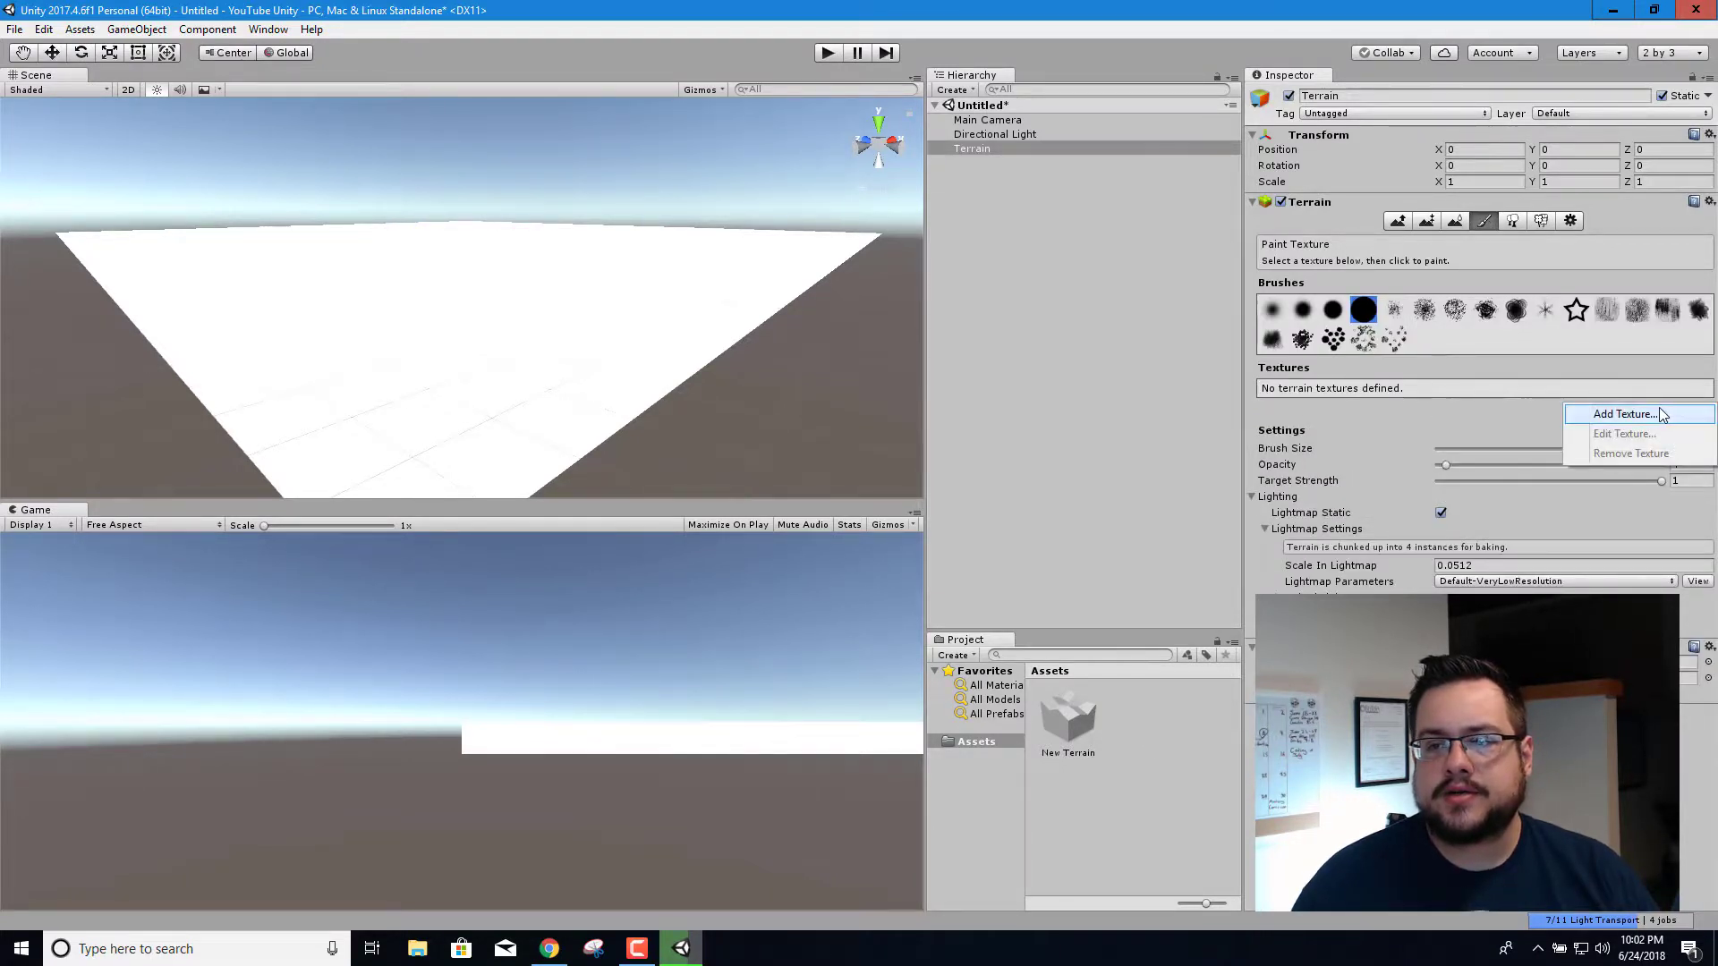
{"action": "left_click", "coordinate": [1579, 413]}
{"action": "left_click", "coordinate": [573, 387]}
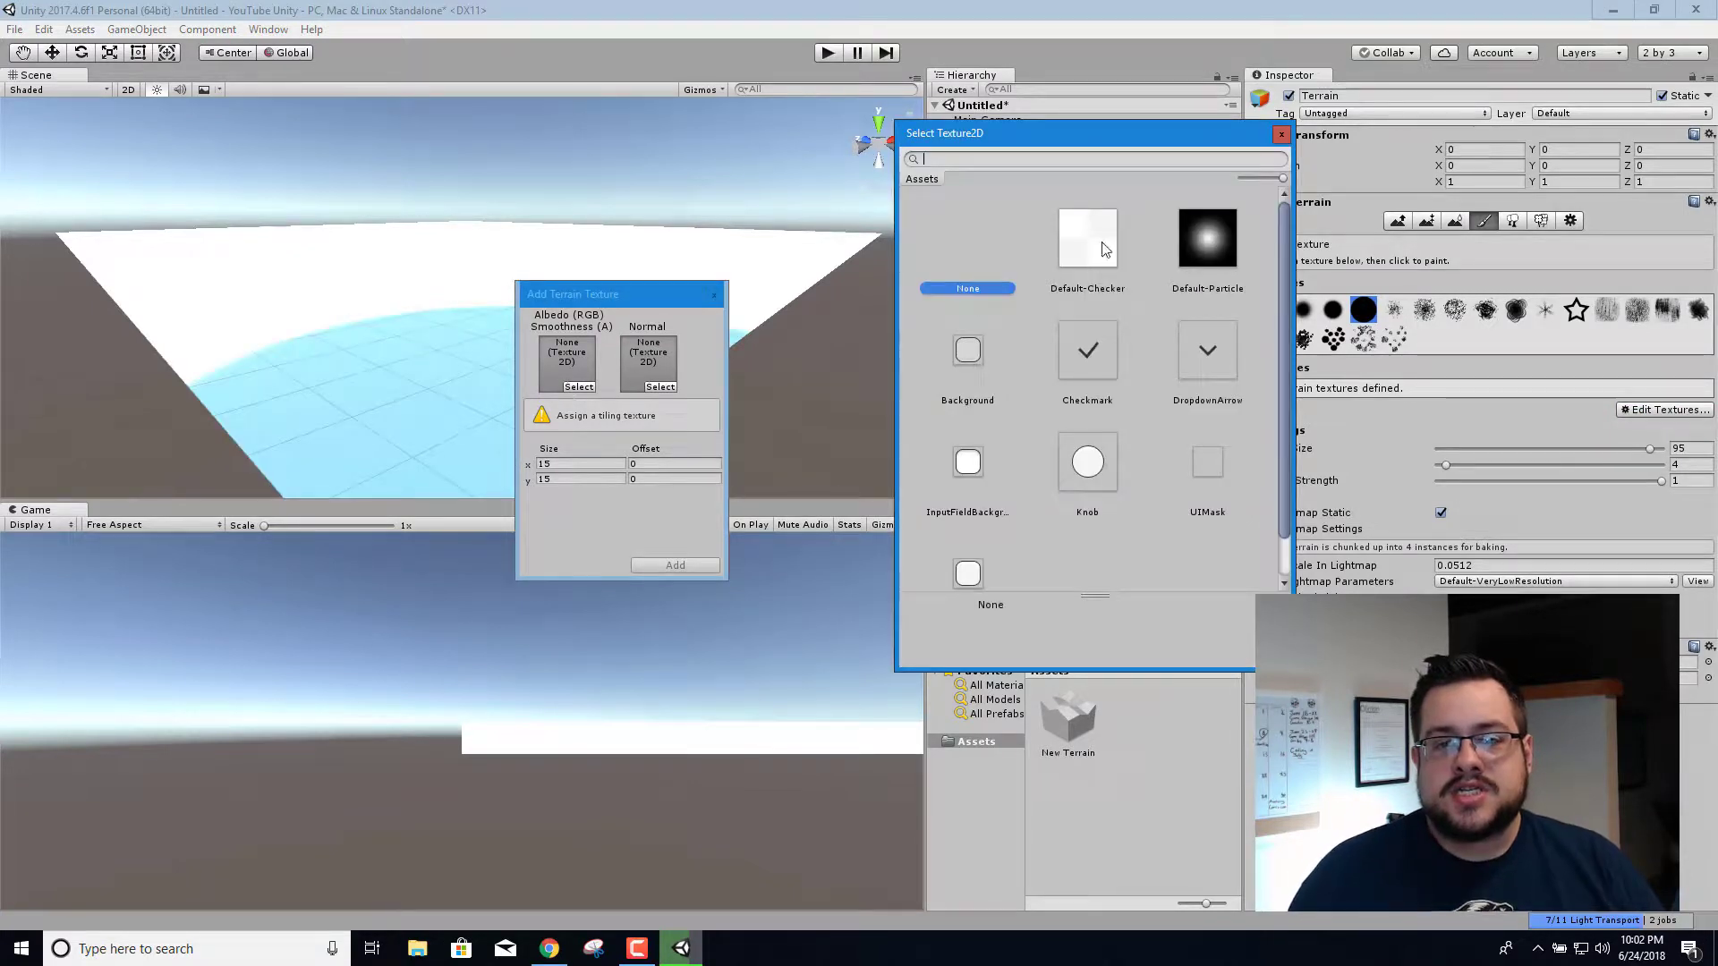
{"action": "left_click", "coordinate": [1281, 135]}
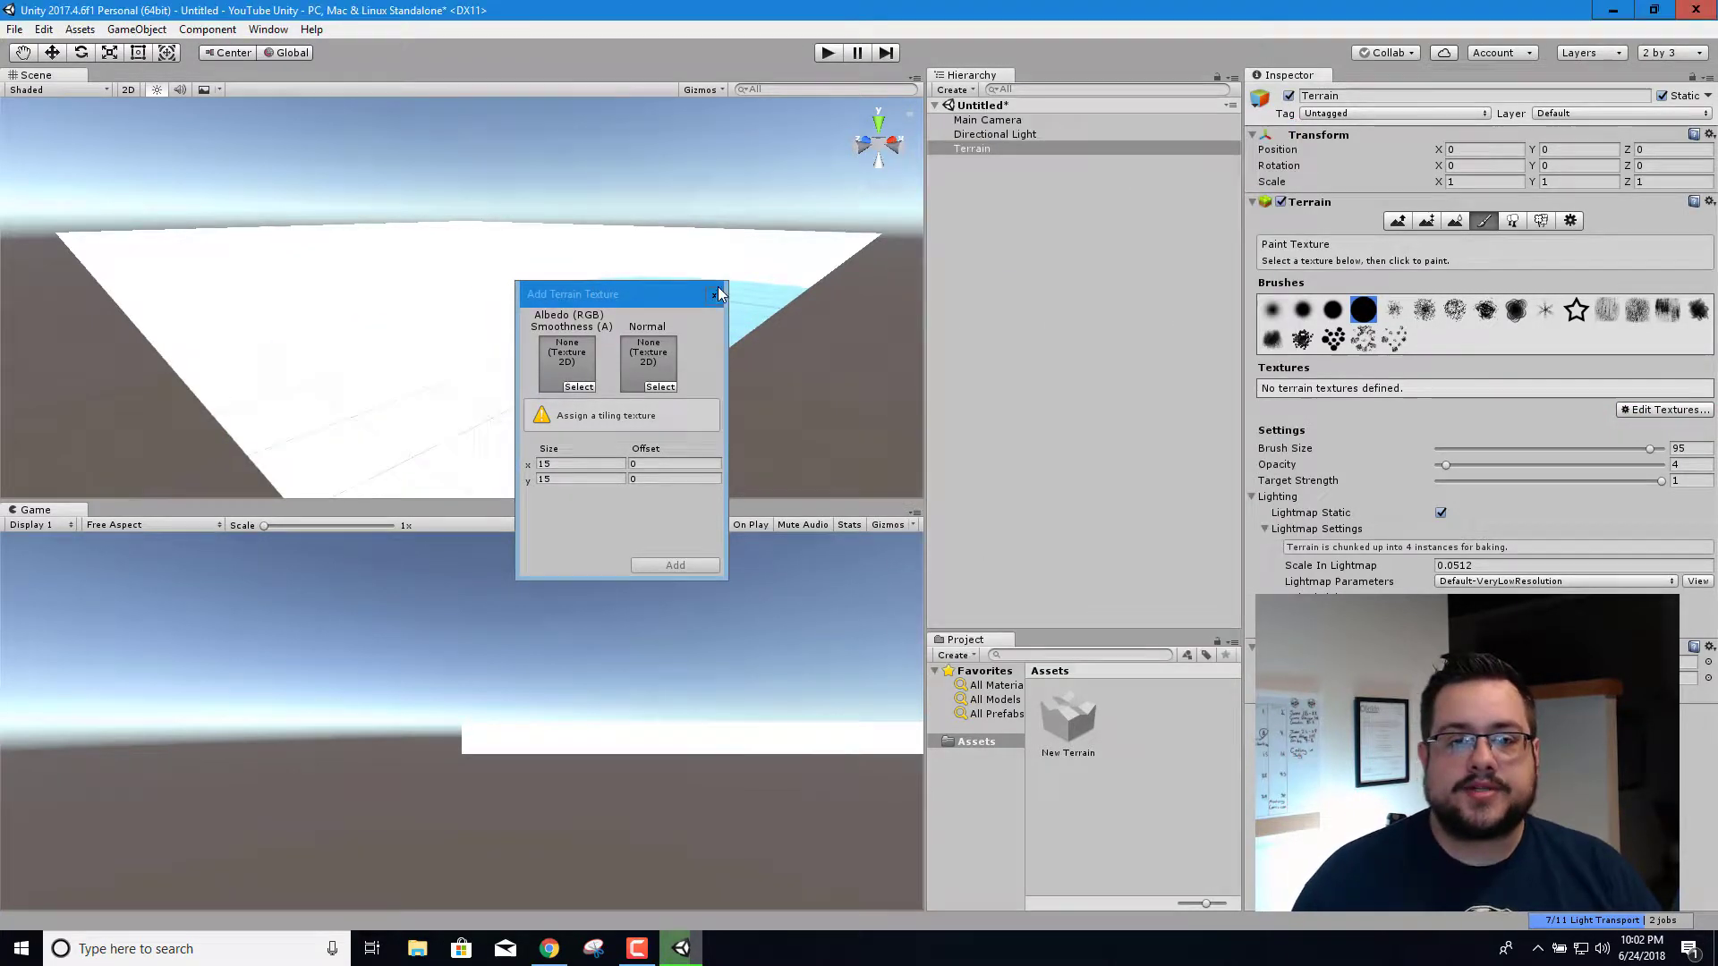
{"action": "left_click", "coordinate": [713, 295]}
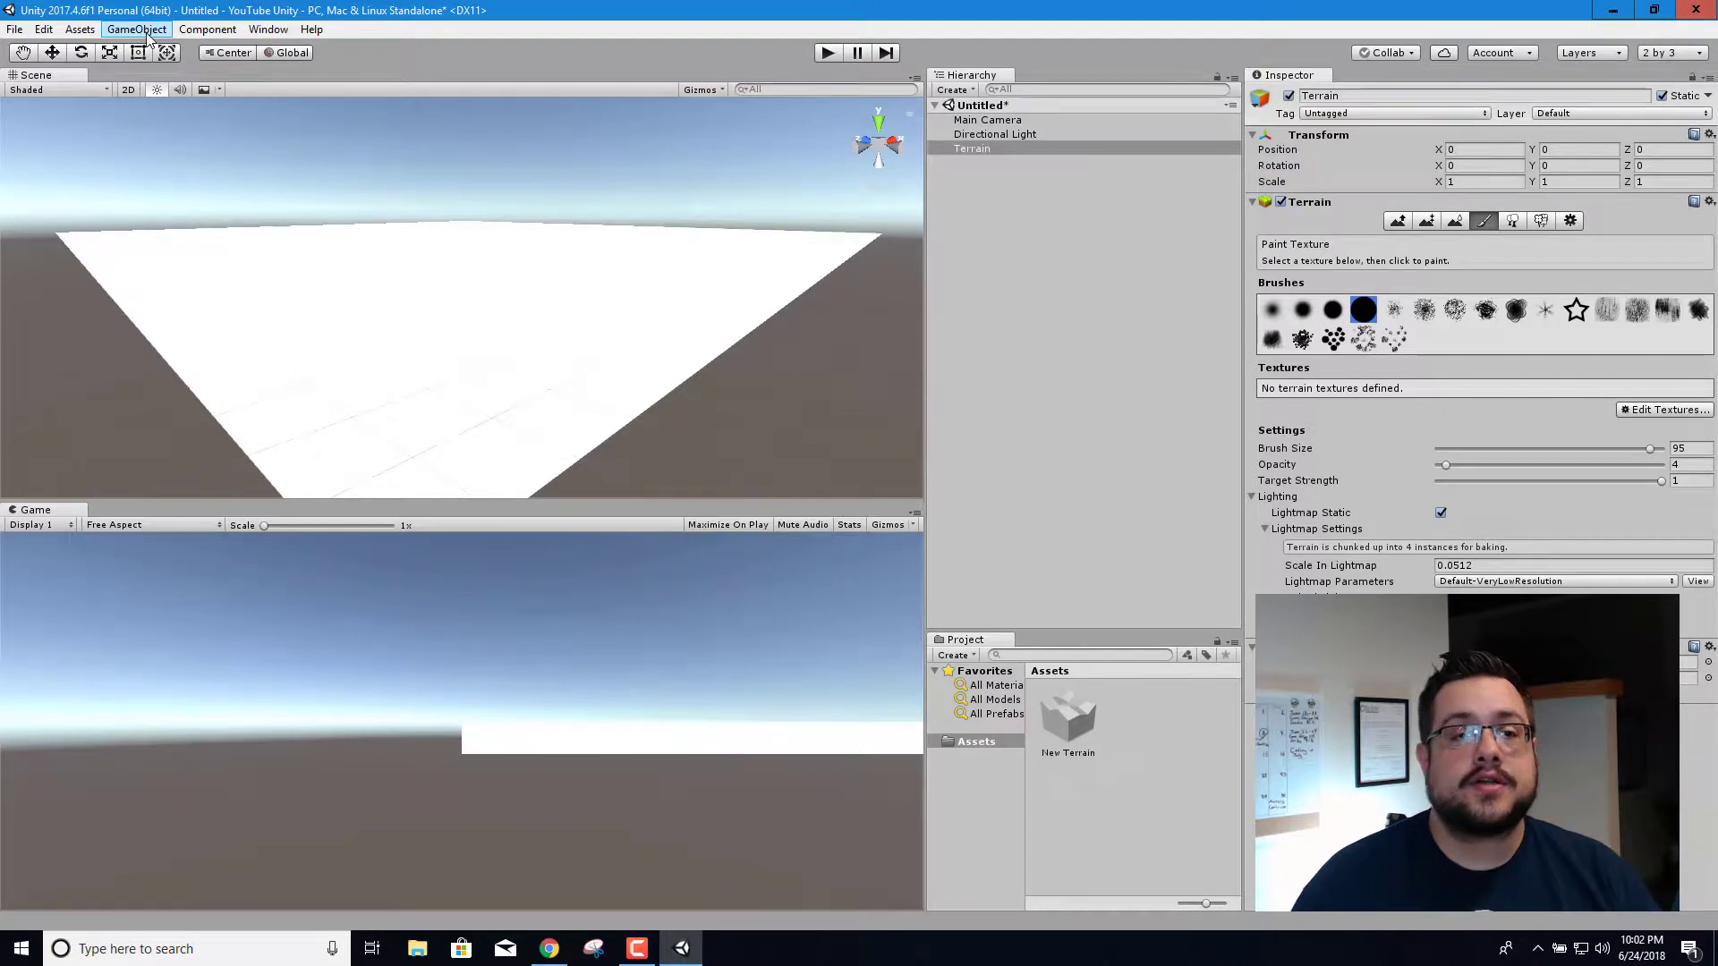
Open Window > Asset Store and maximize its panel to fill the editor
{"action": "left_click", "coordinate": [266, 31]}
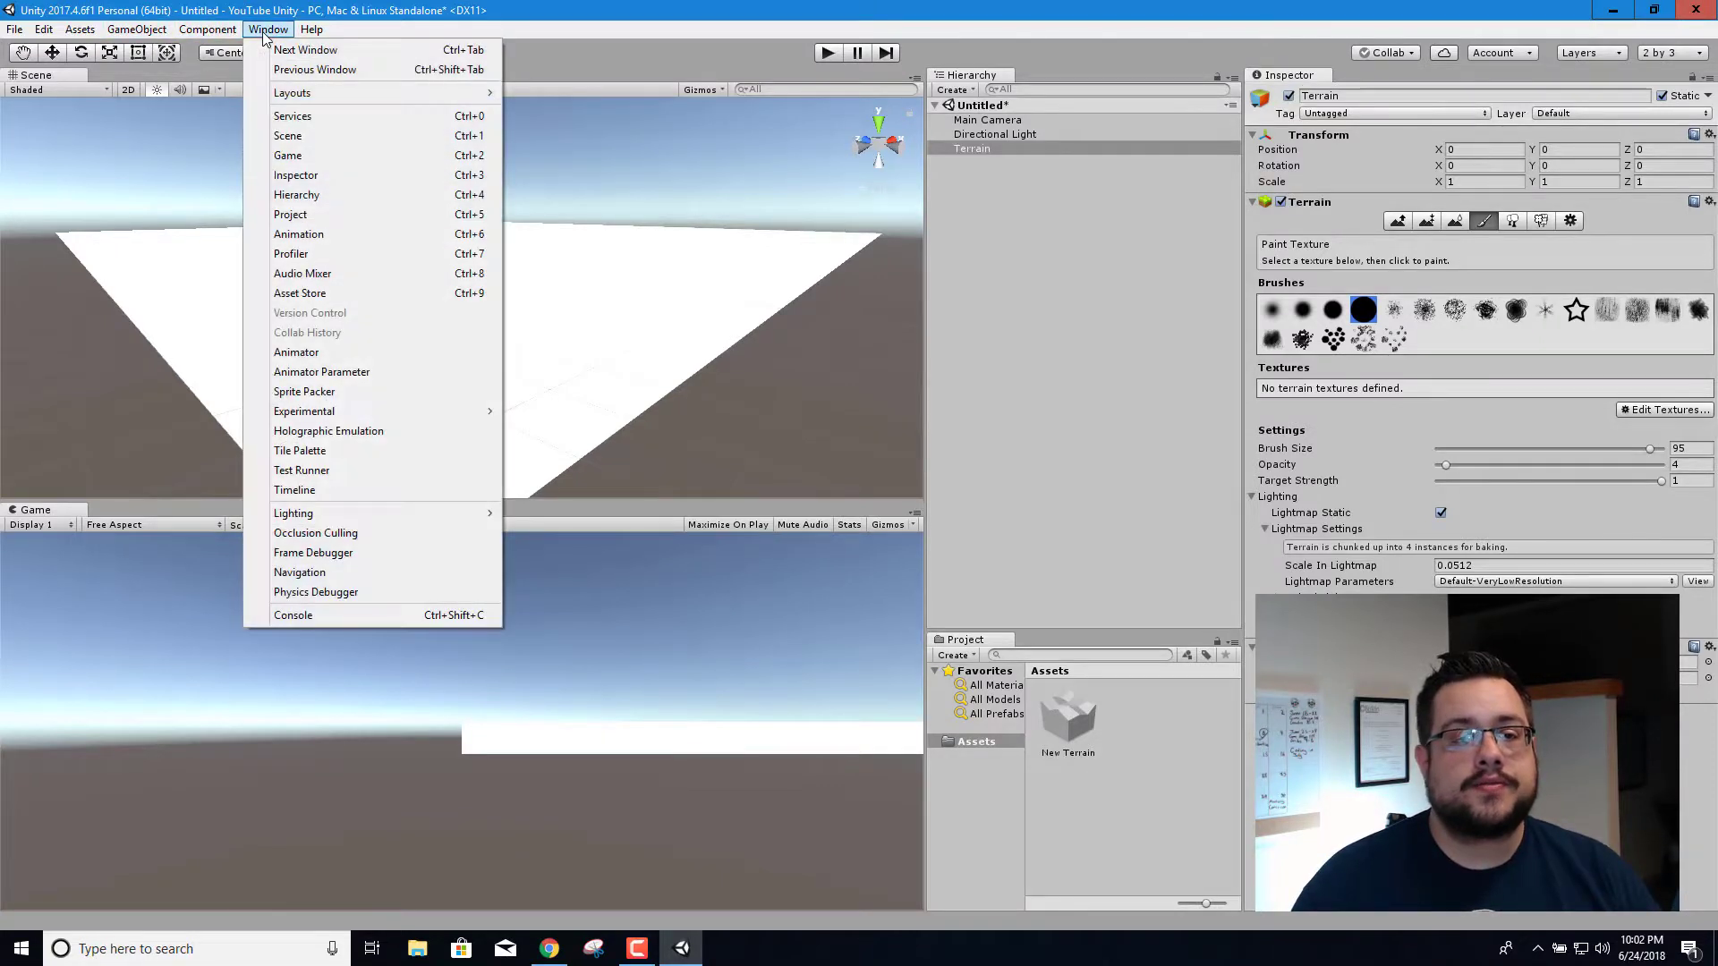
{"action": "left_click", "coordinate": [337, 295]}
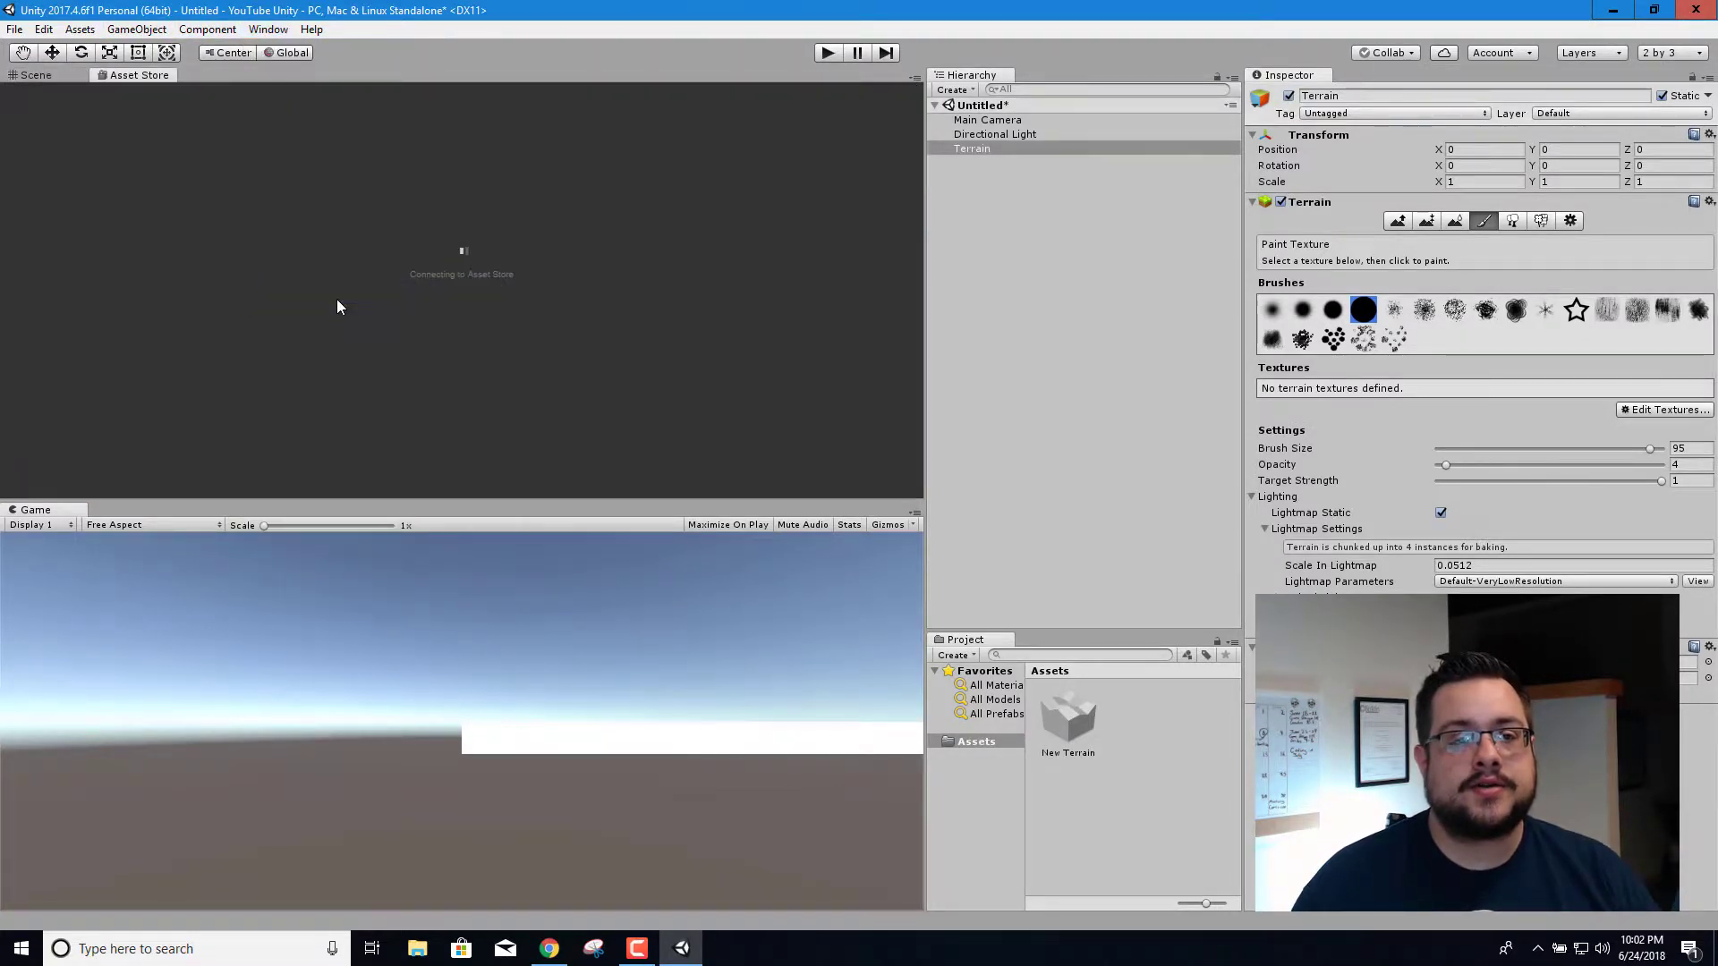
{"action": "right_click", "coordinate": [155, 81]}
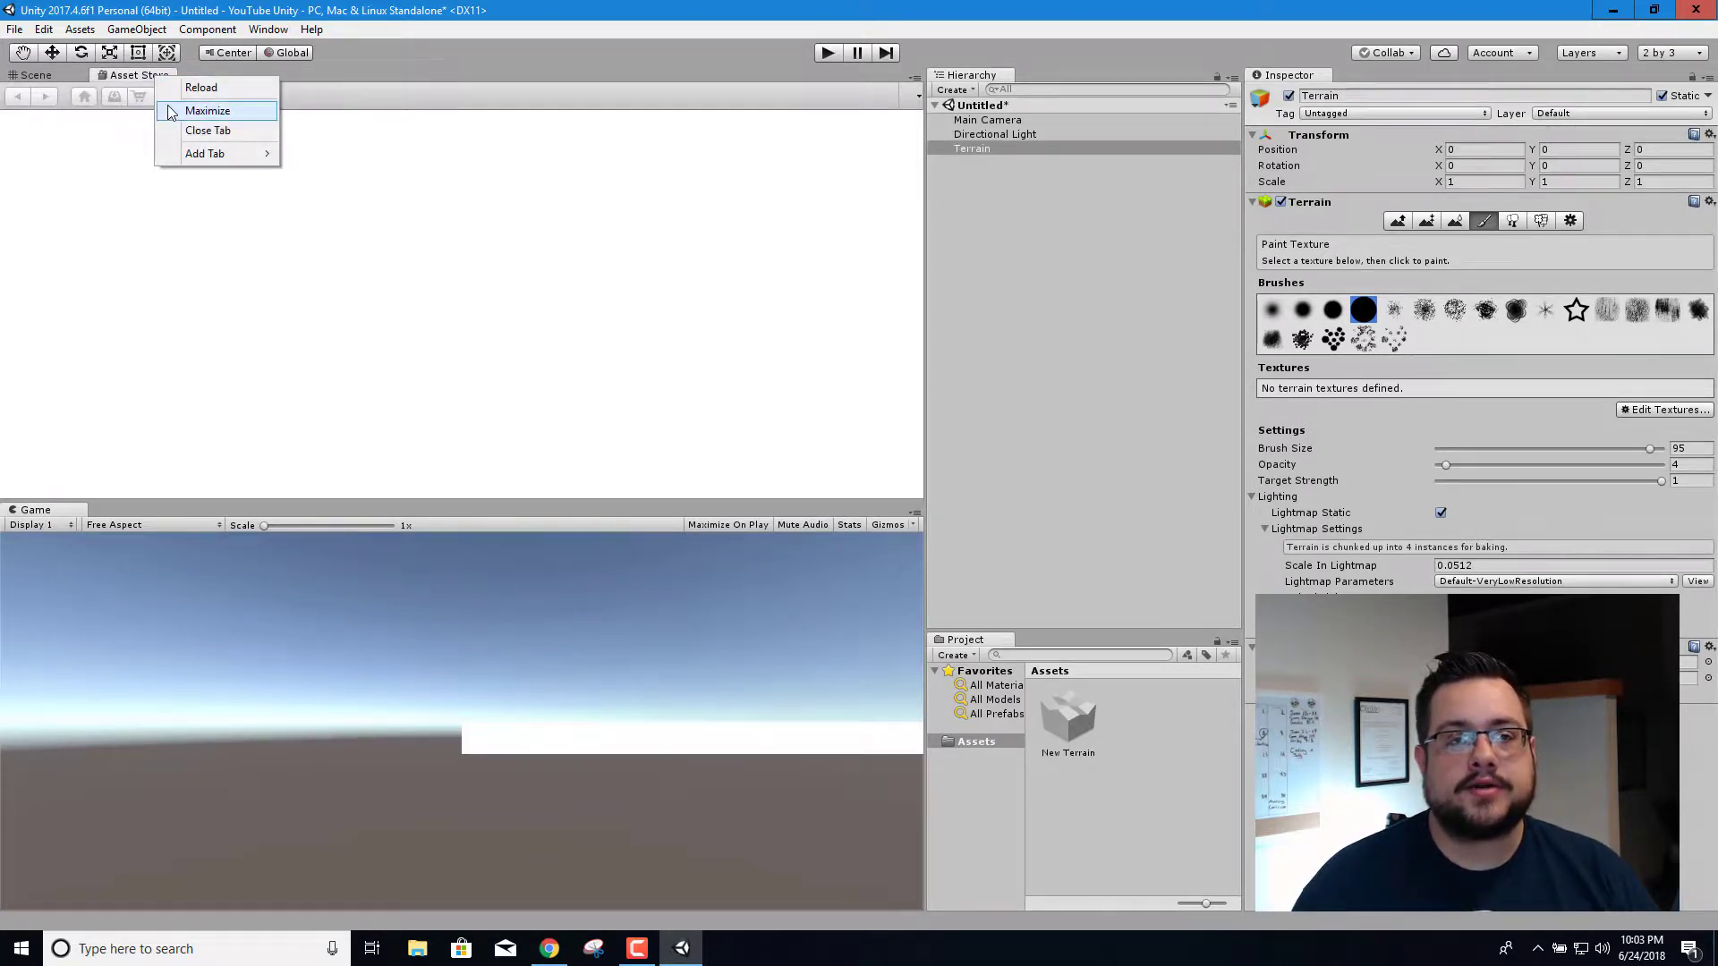
{"action": "left_click", "coordinate": [215, 109]}
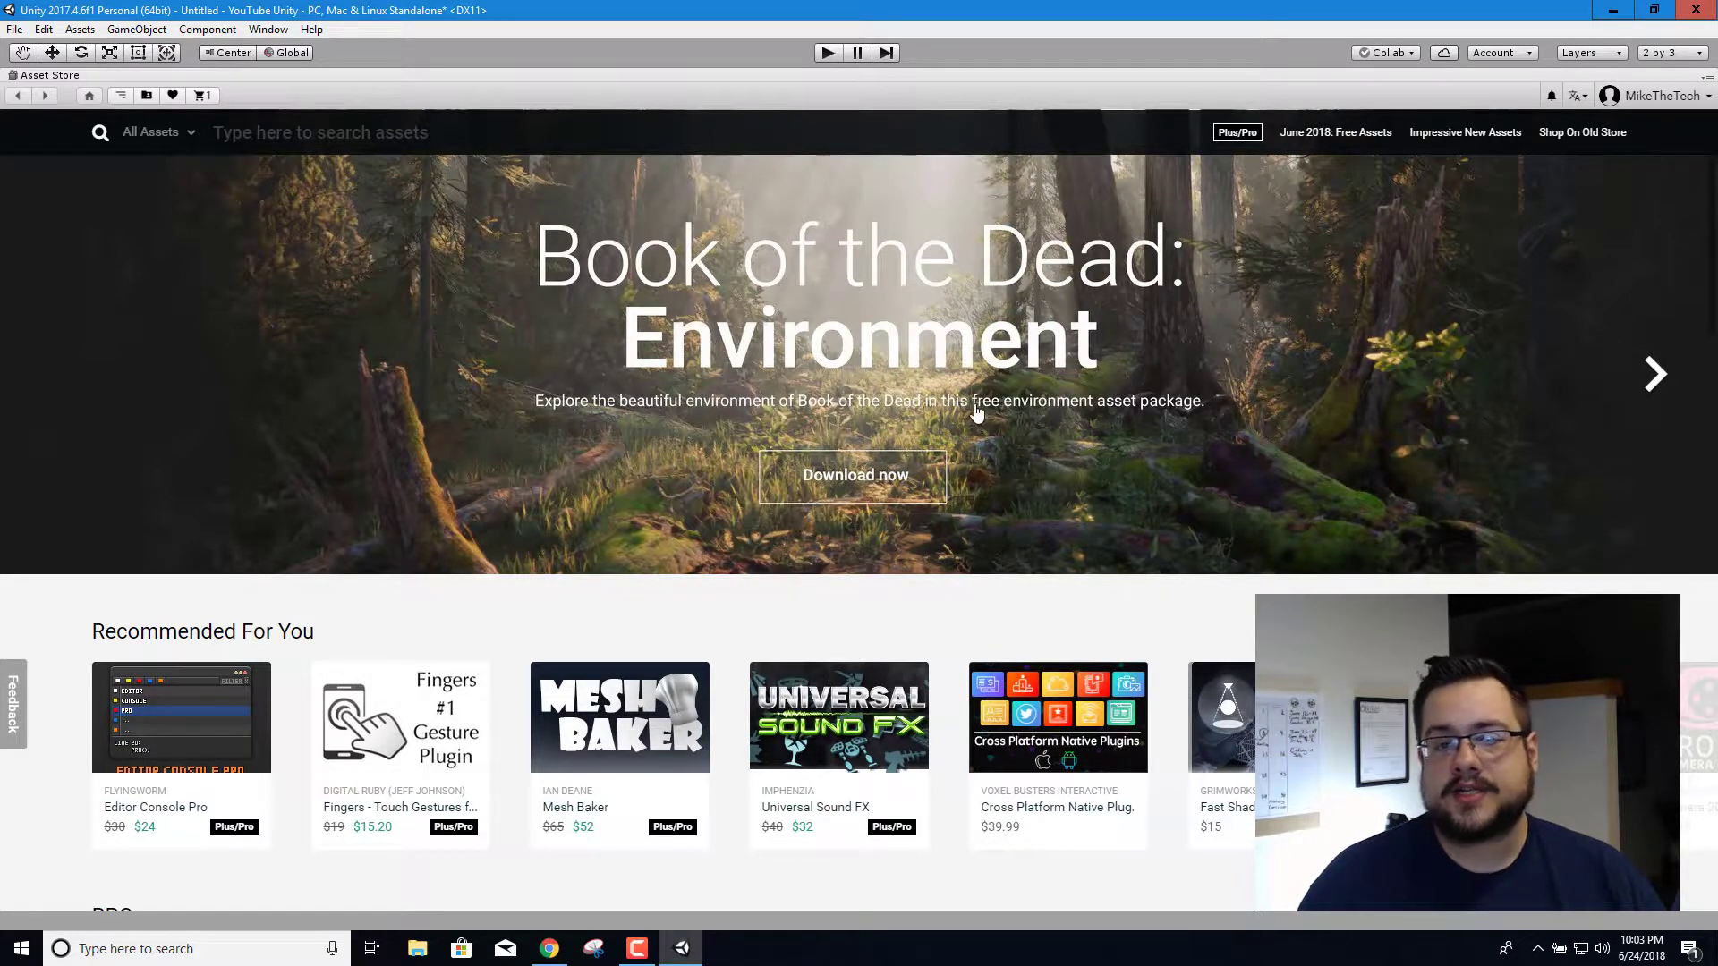
Filter the Asset Store to 2D > Textures & Materials with a $0 price range
{"action": "left_click", "coordinate": [192, 138]}
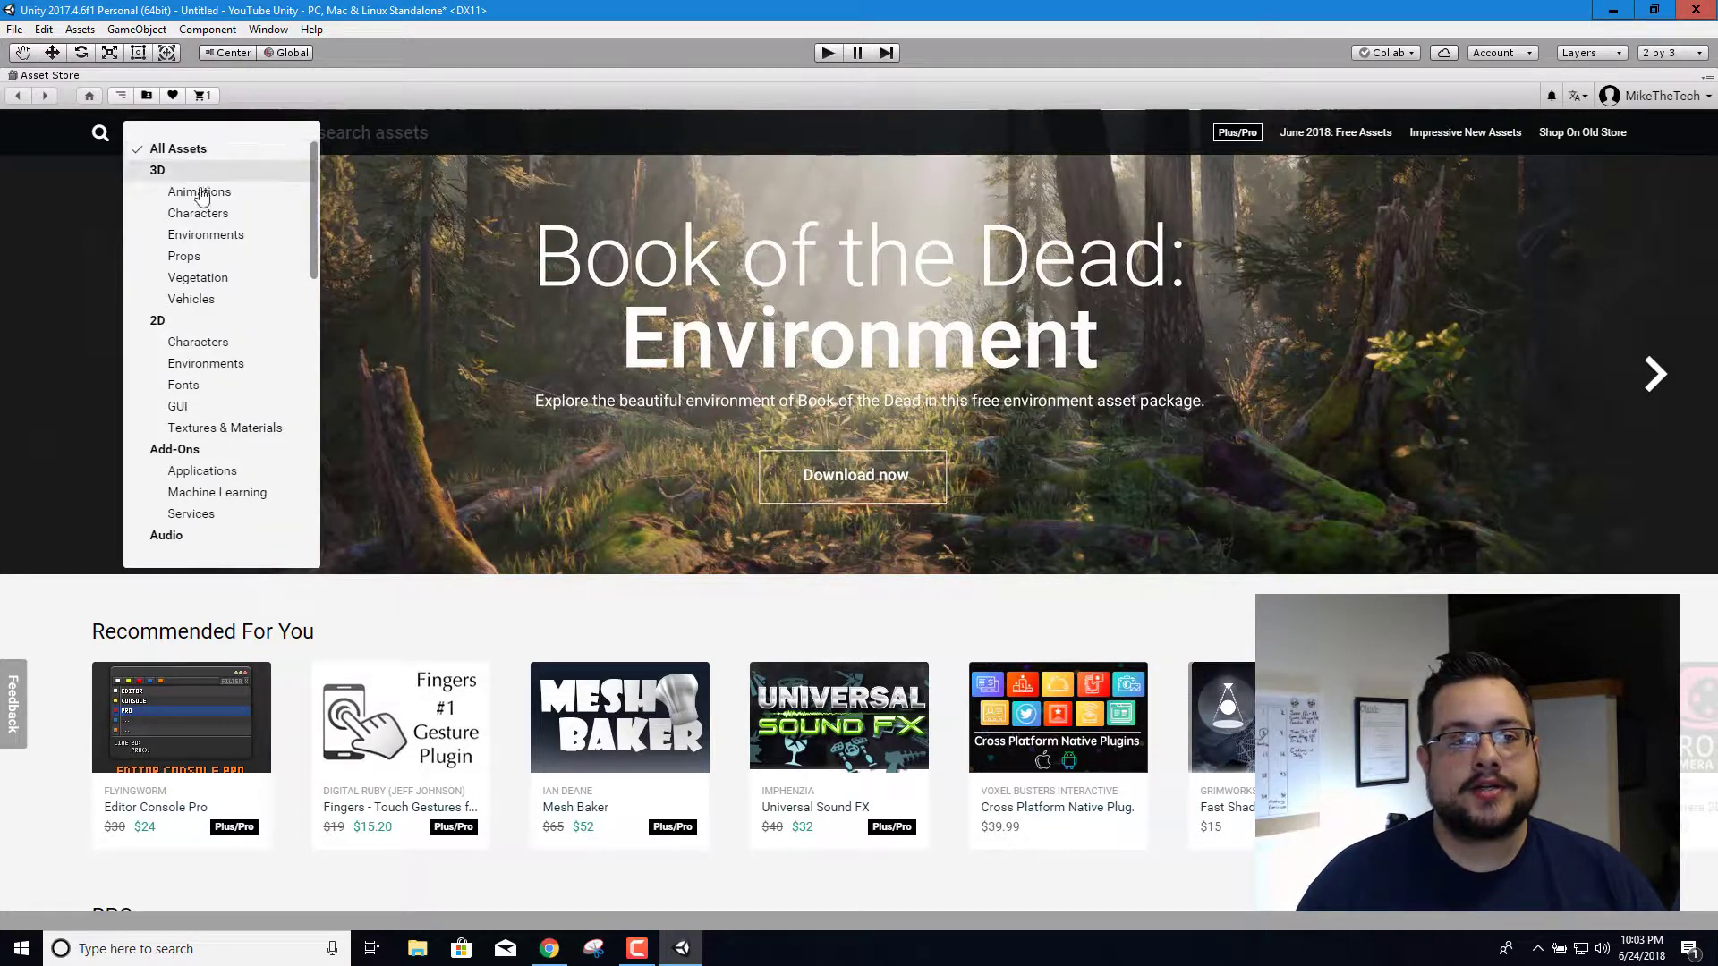
{"action": "left_click", "coordinate": [230, 429]}
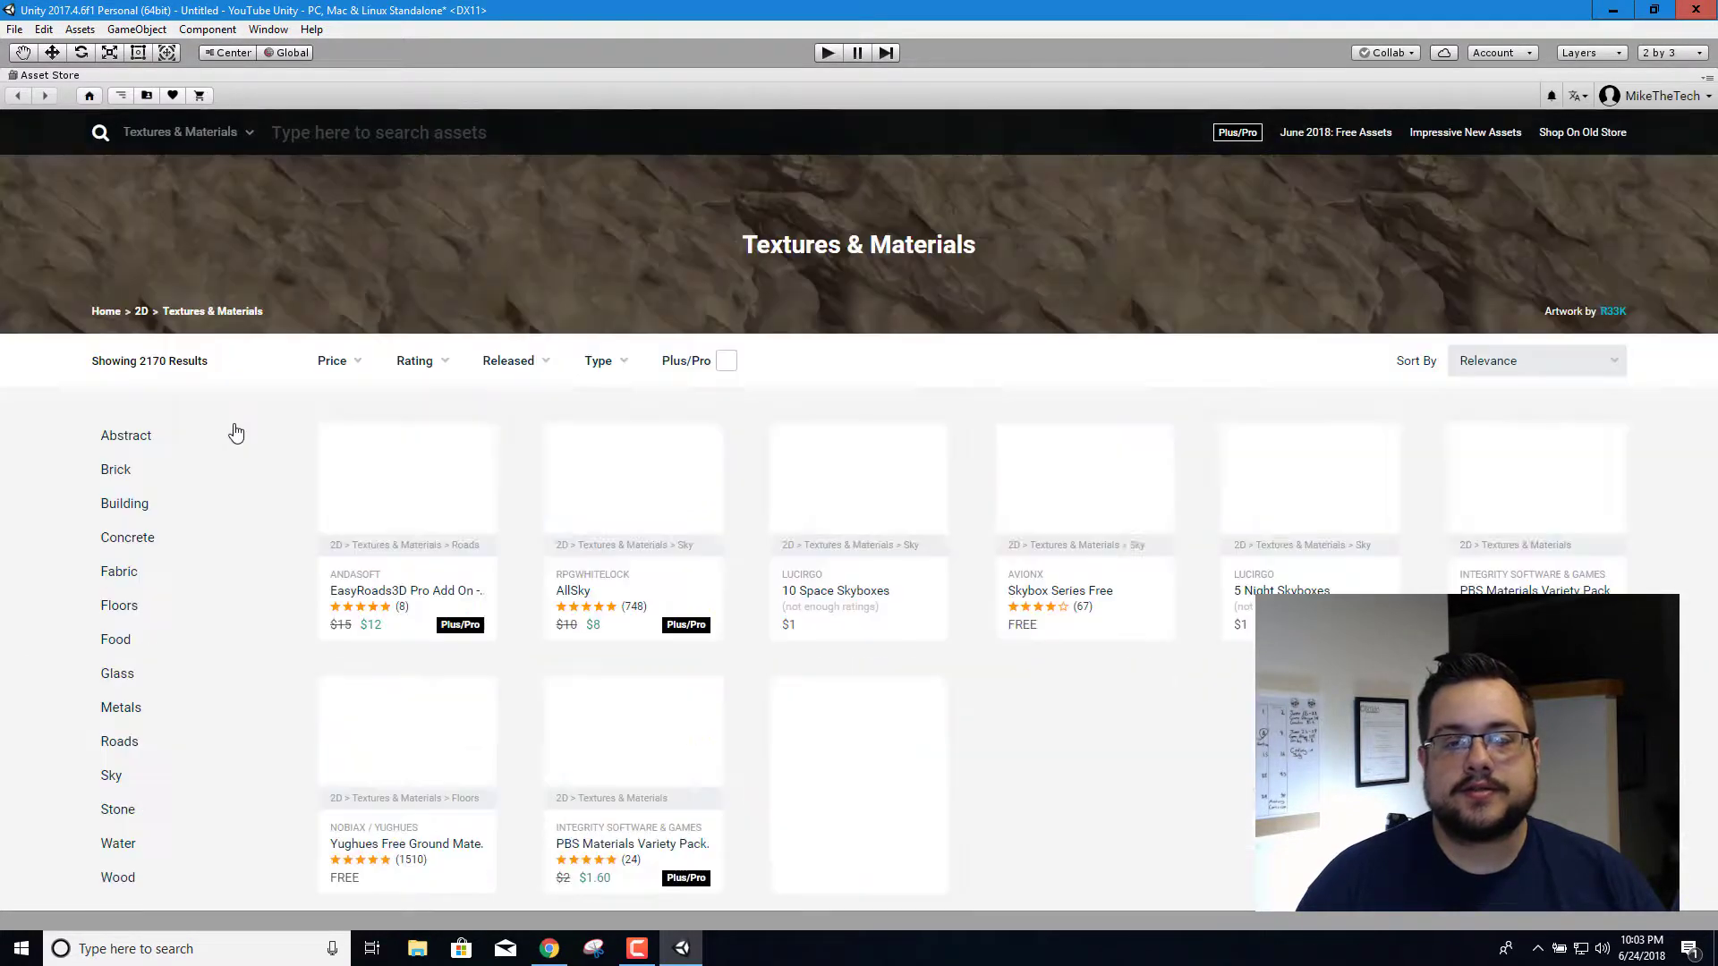
{"action": "left_click", "coordinate": [358, 362]}
{"action": "left_click_drag", "start_coordinate": [556, 492], "coordinate": [333, 497]}
{"action": "left_click", "coordinate": [545, 548]}
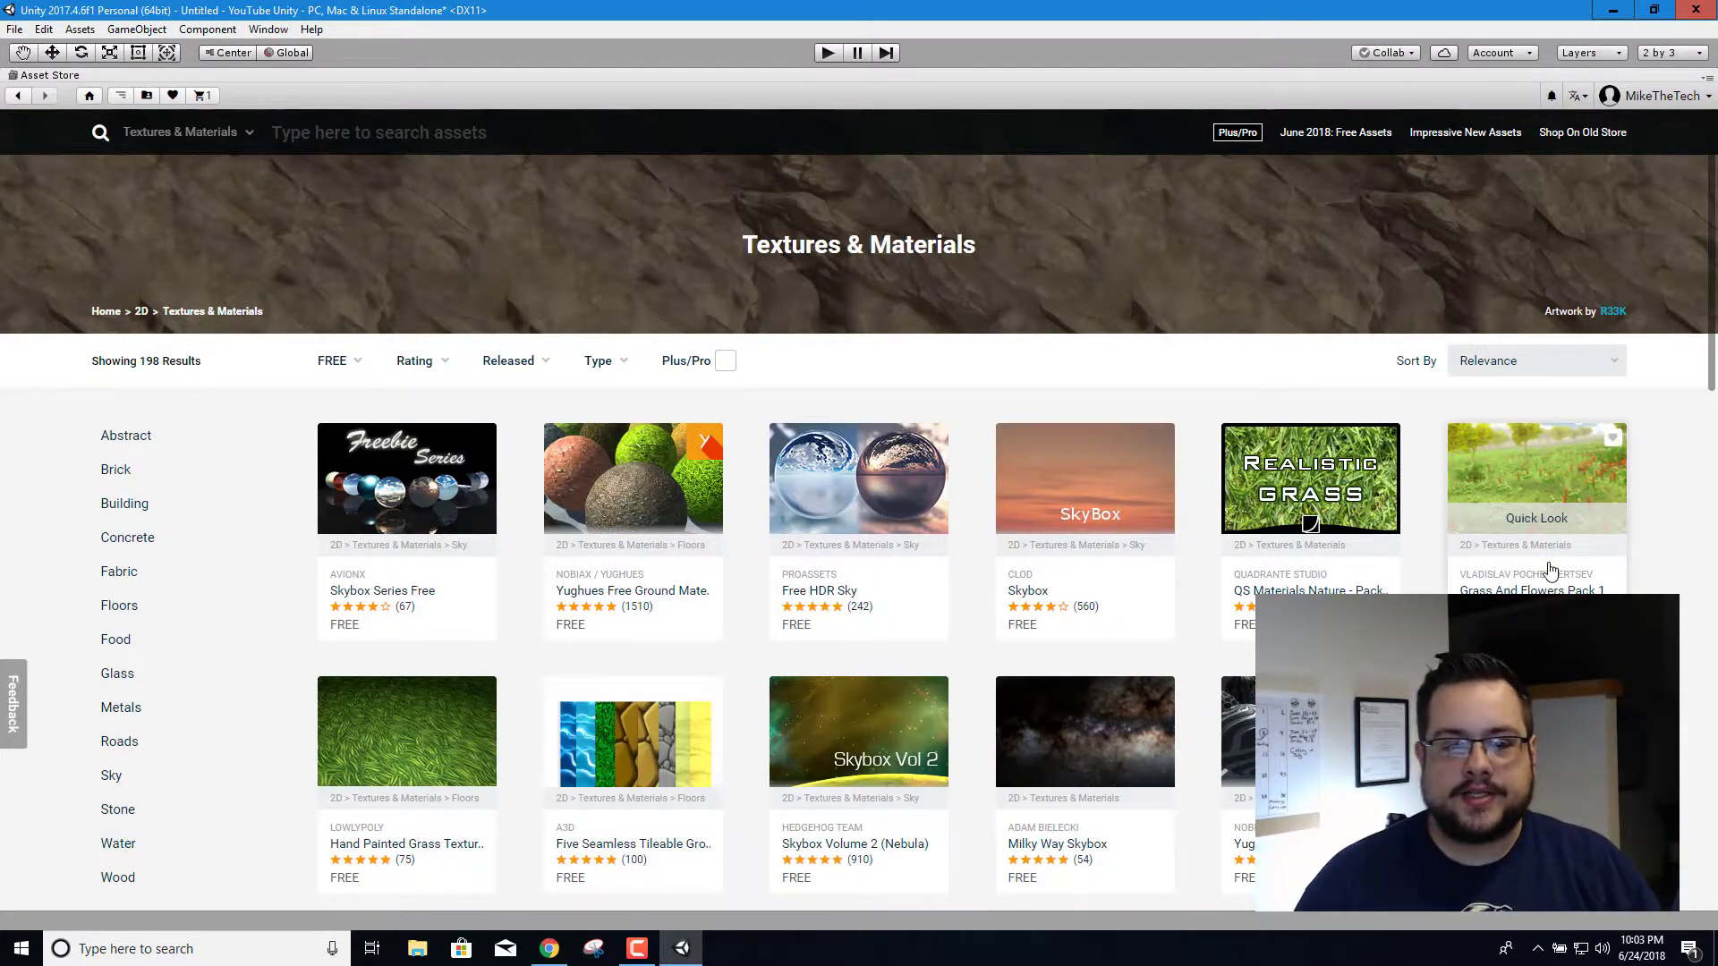
Browse the free results, preview the PBR Ground Materials page, then return to the listing
{"action": "scroll", "coordinate": [1550, 573], "scroll_direction": "down", "scroll_amount": 1}
{"action": "scroll", "coordinate": [1551, 573], "scroll_direction": "down", "scroll_amount": 2}
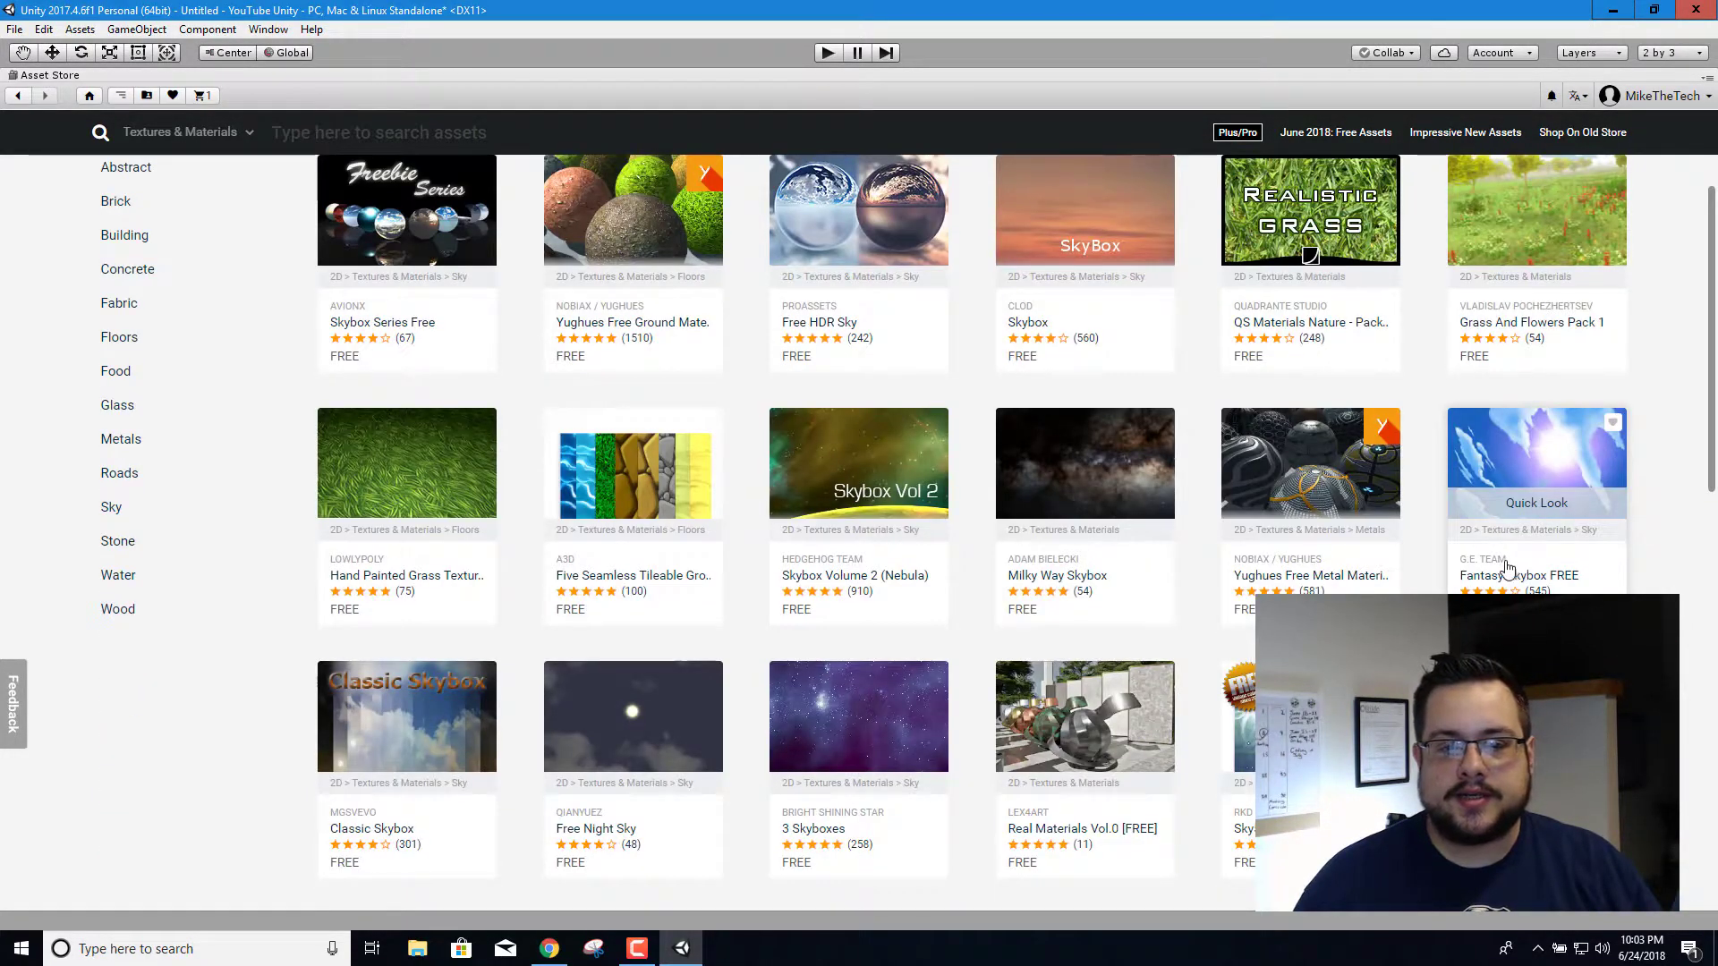
{"action": "scroll", "coordinate": [1511, 570], "scroll_direction": "down", "scroll_amount": 1}
{"action": "scroll", "coordinate": [1504, 572], "scroll_direction": "down", "scroll_amount": 2}
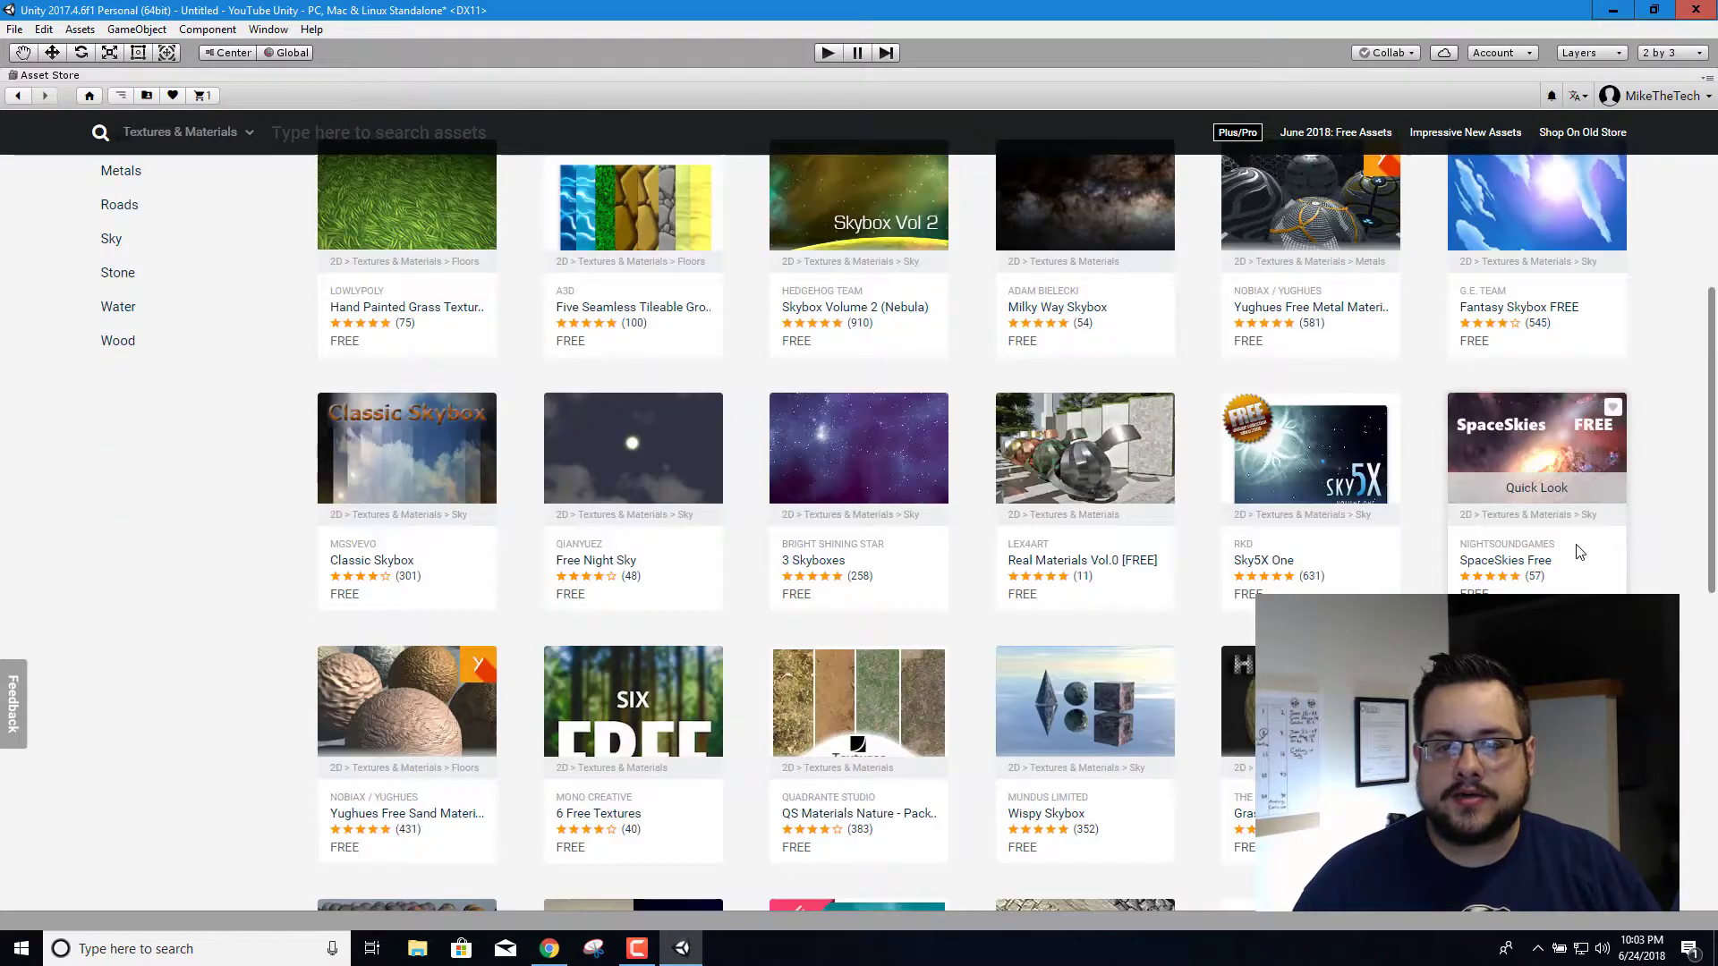
{"action": "scroll", "coordinate": [1579, 552], "scroll_direction": "down", "scroll_amount": 1}
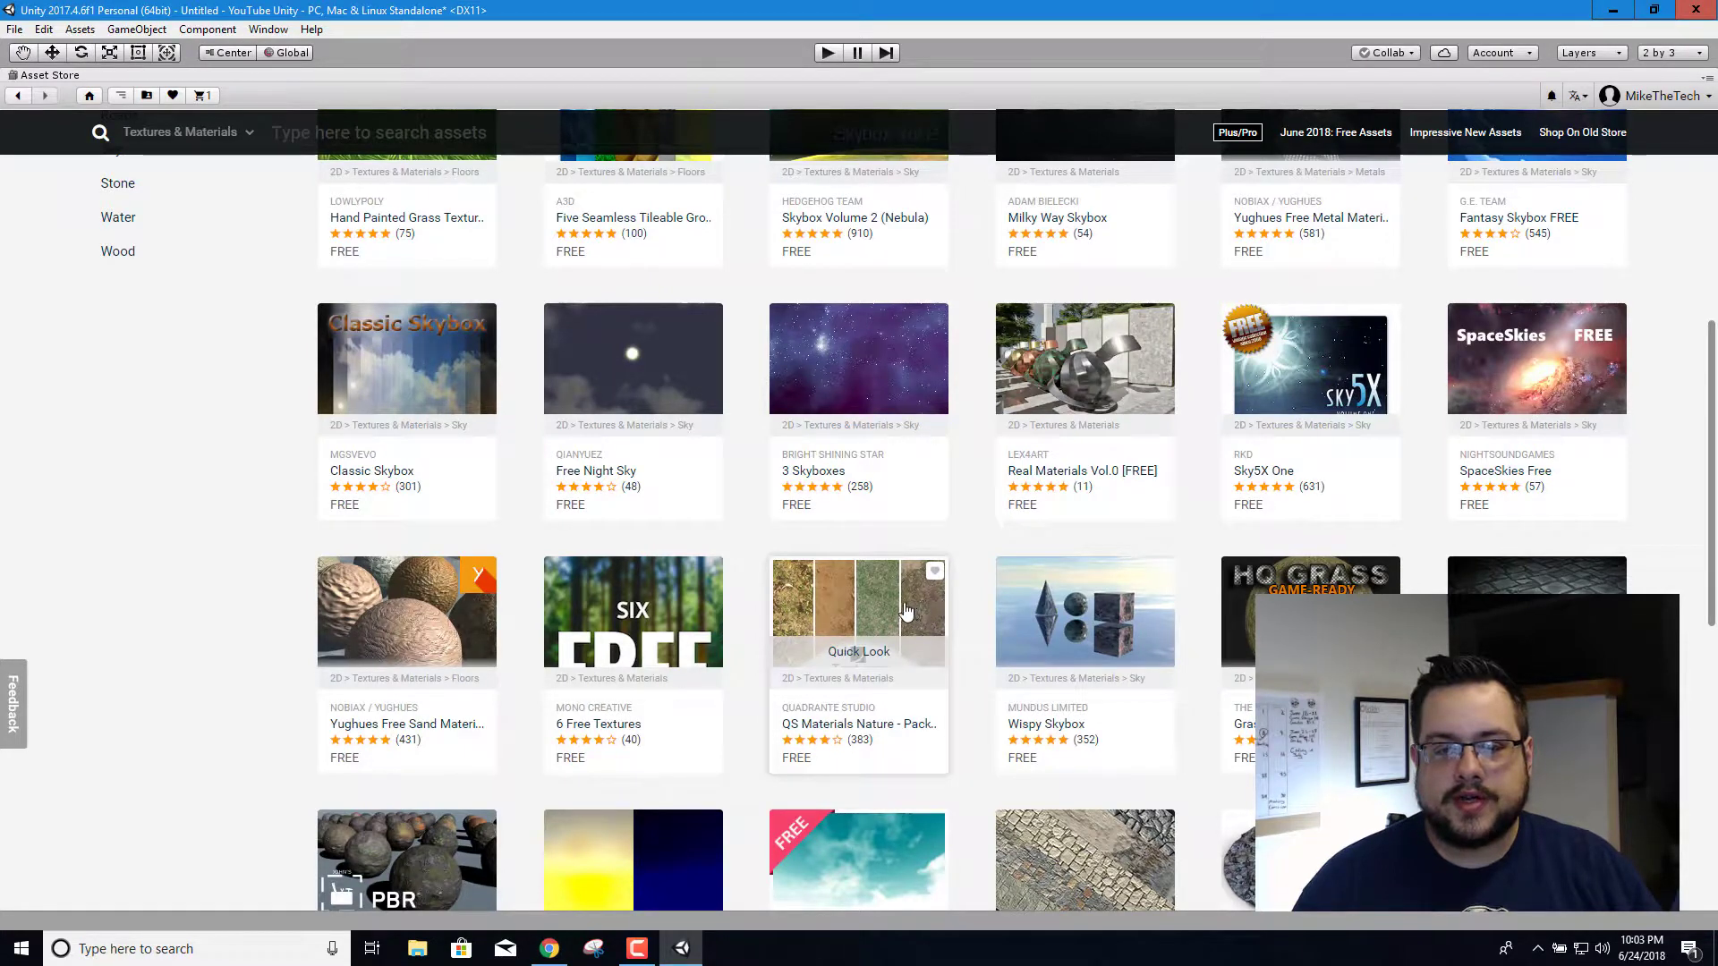
{"action": "scroll", "coordinate": [904, 611], "scroll_direction": "down", "scroll_amount": 3}
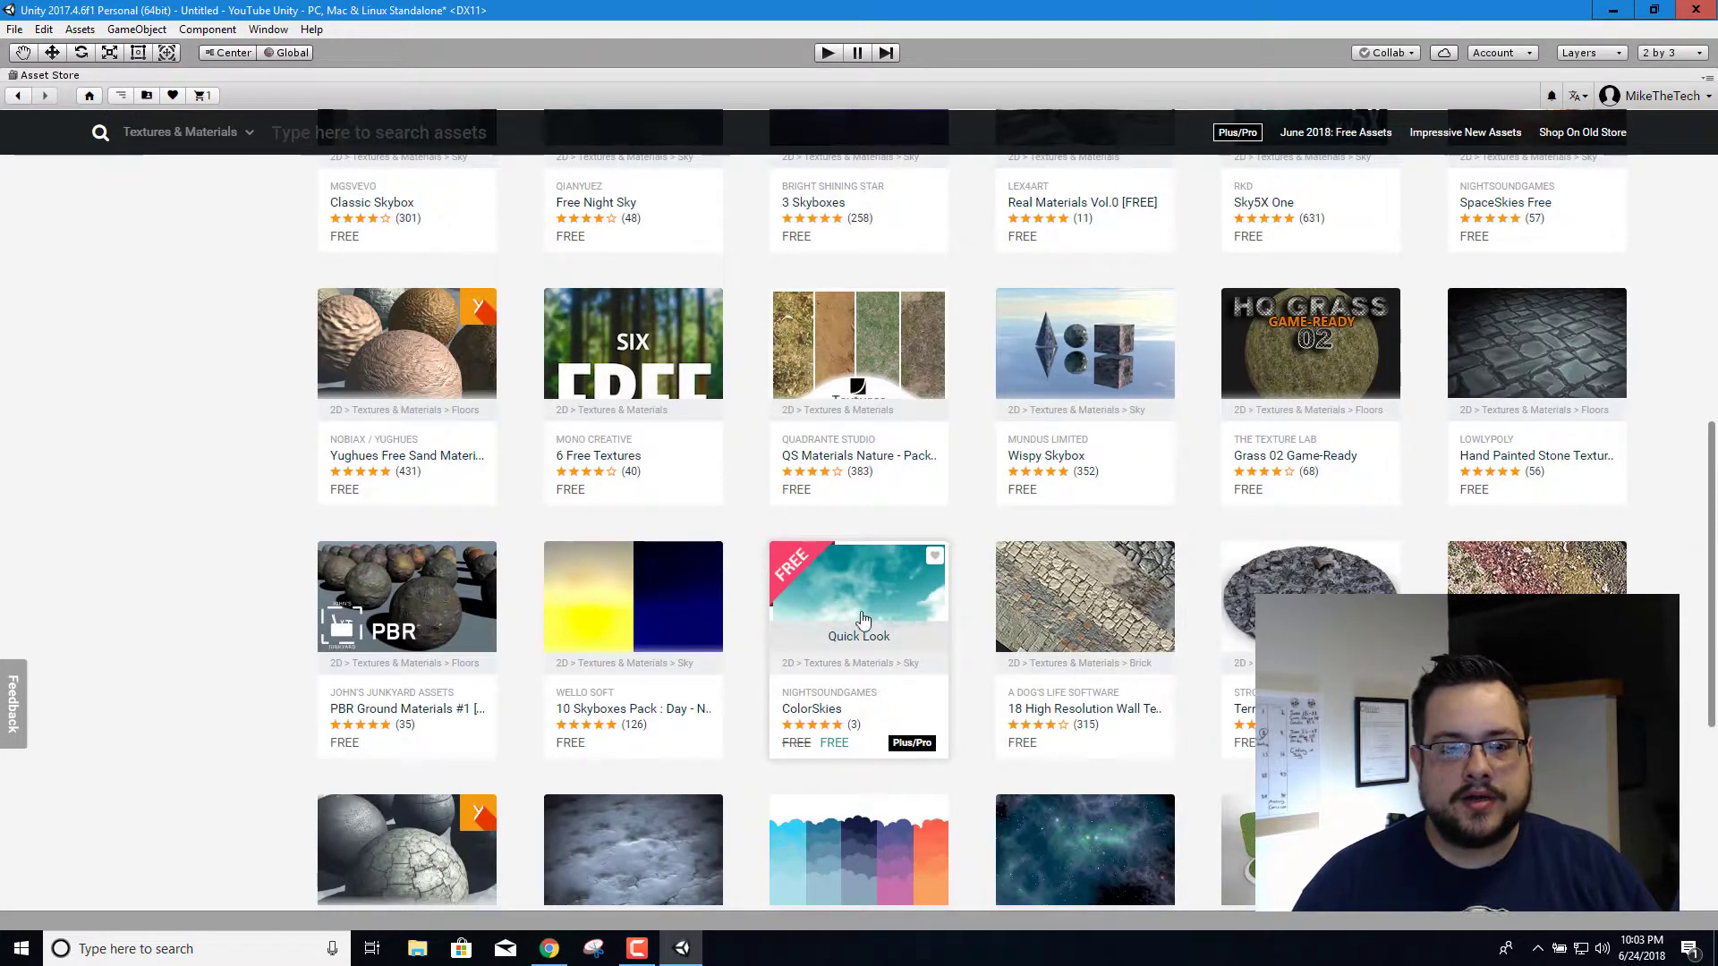
{"action": "left_click", "coordinate": [442, 594]}
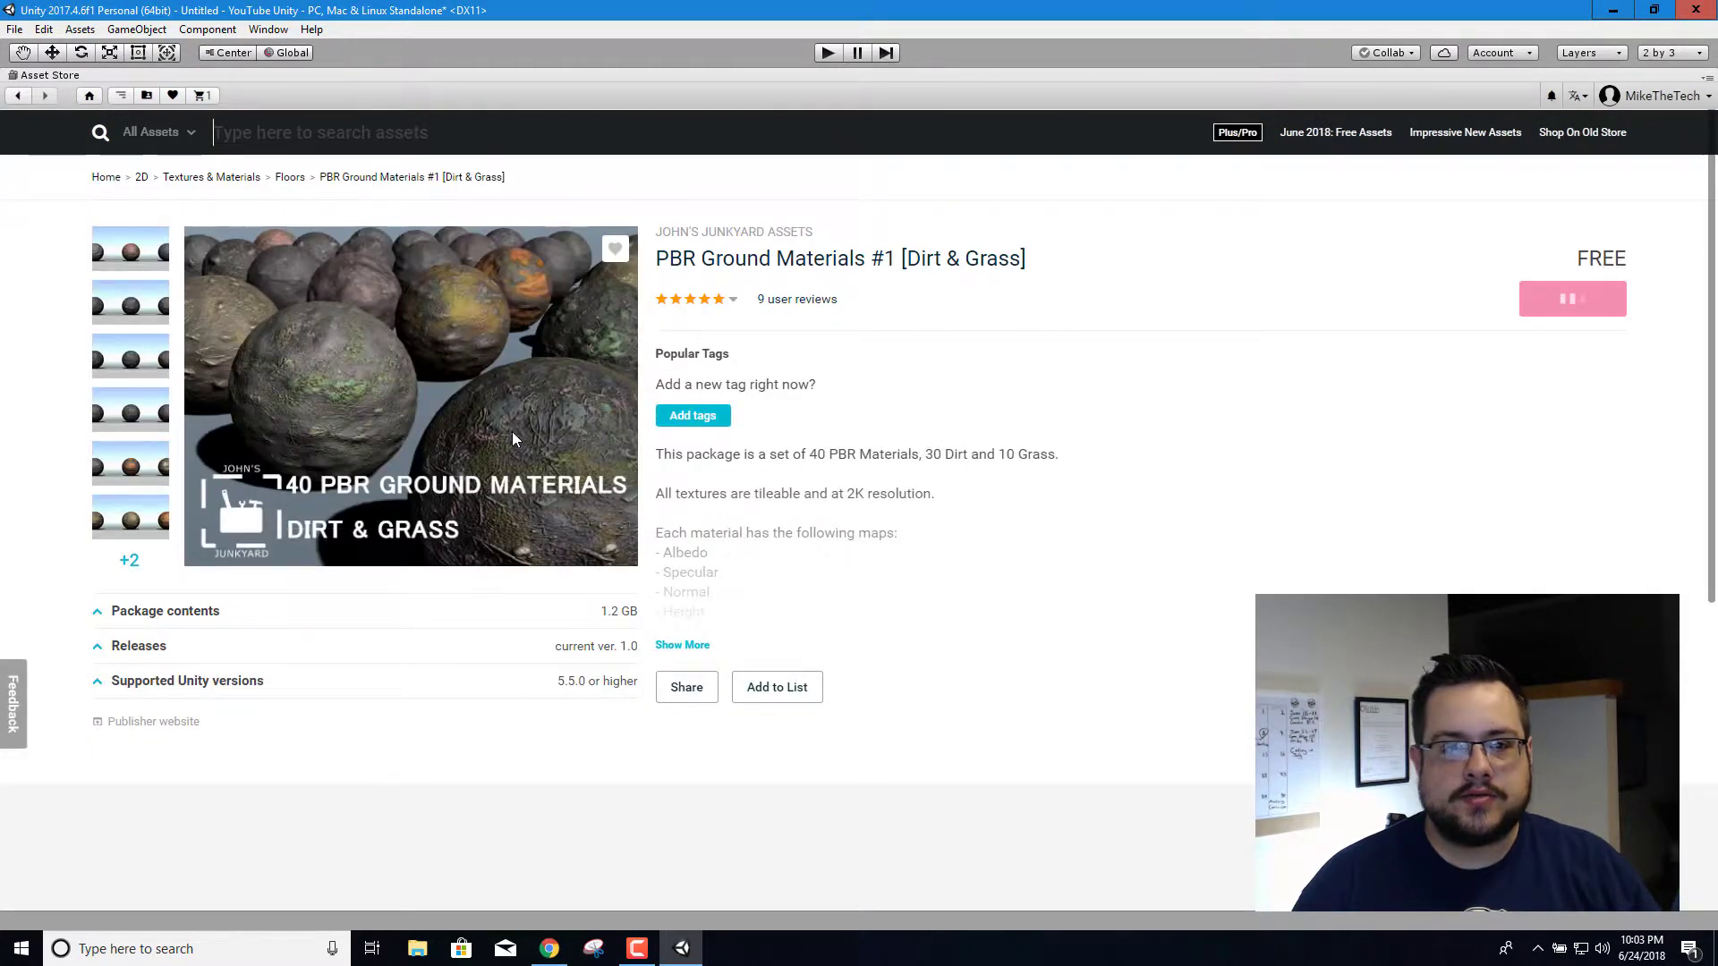
{"action": "left_click", "coordinate": [20, 95]}
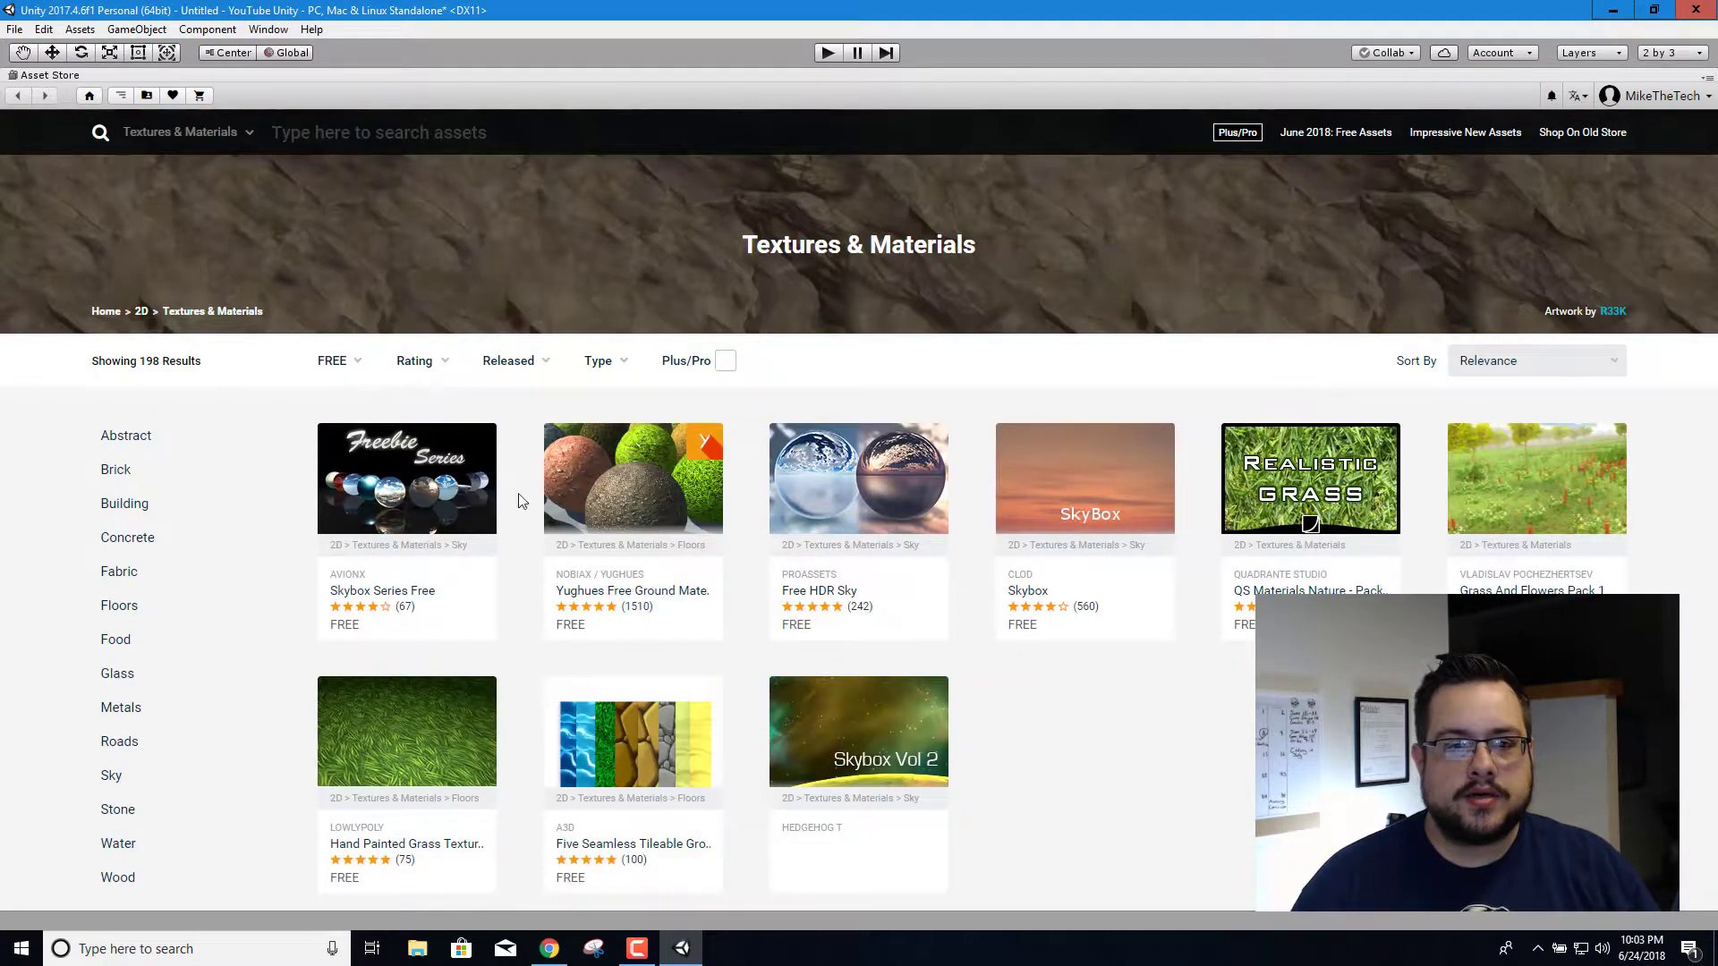
{"action": "left_click", "coordinate": [642, 506]}
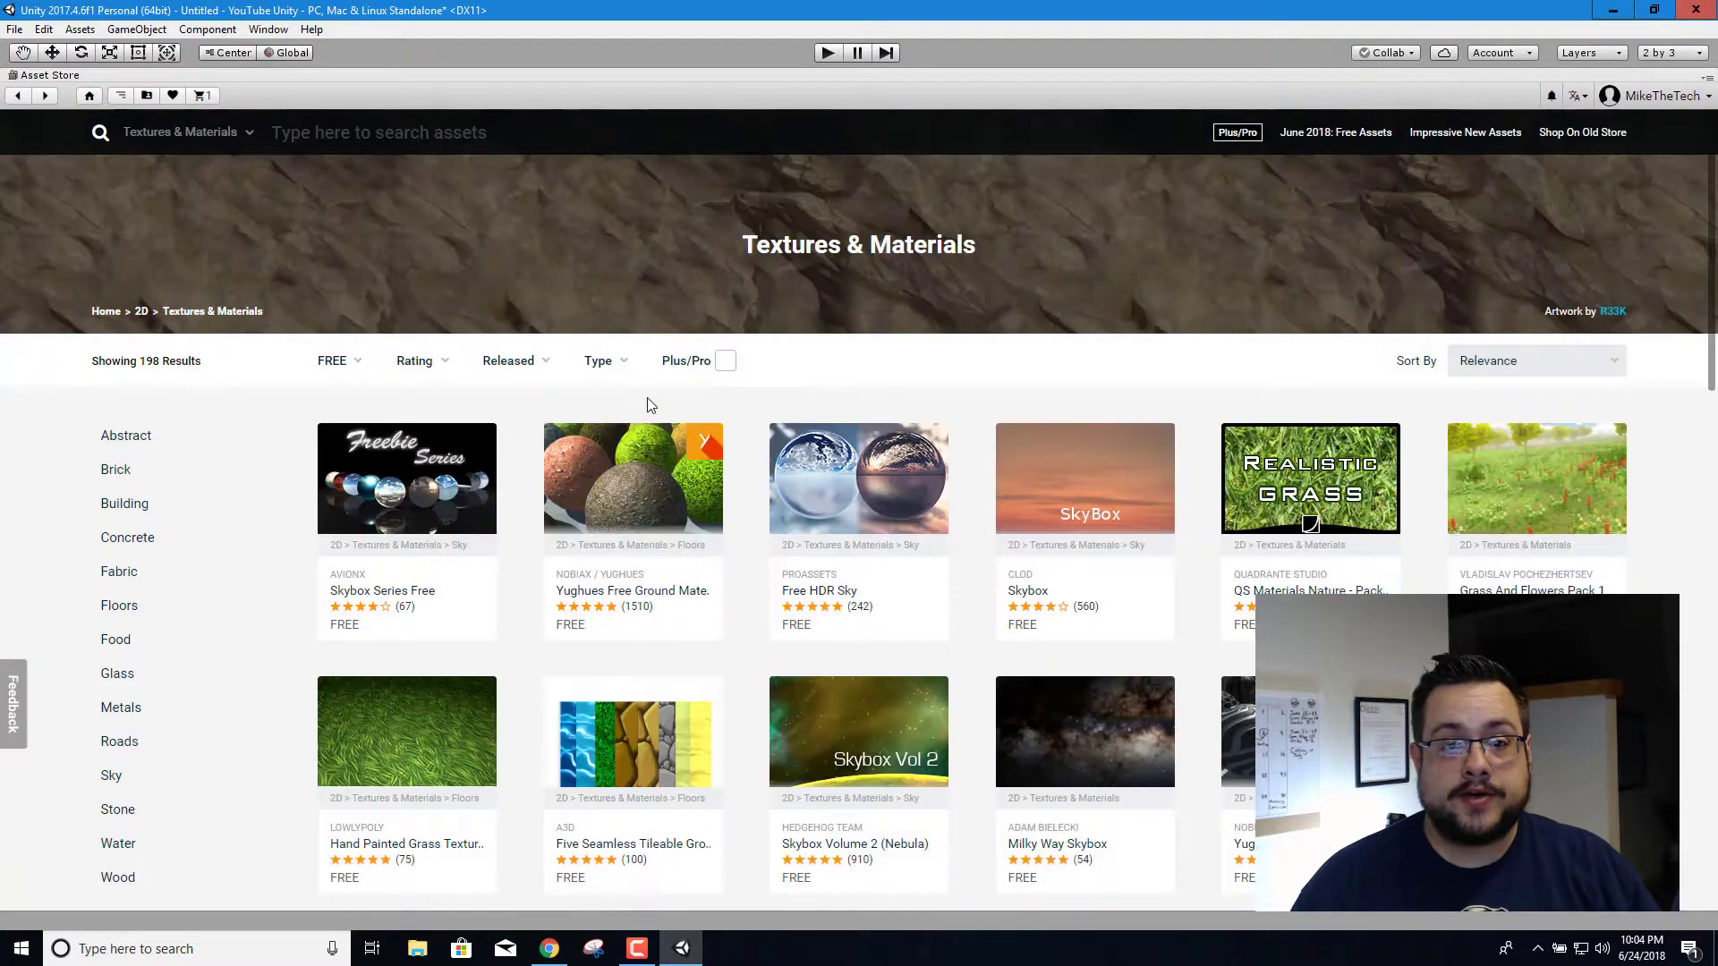
Open Yughues Free Ground Materials and view its four gallery preview images
{"action": "mouse_move", "coordinate": [631, 501]}
{"action": "left_click", "coordinate": [640, 467]}
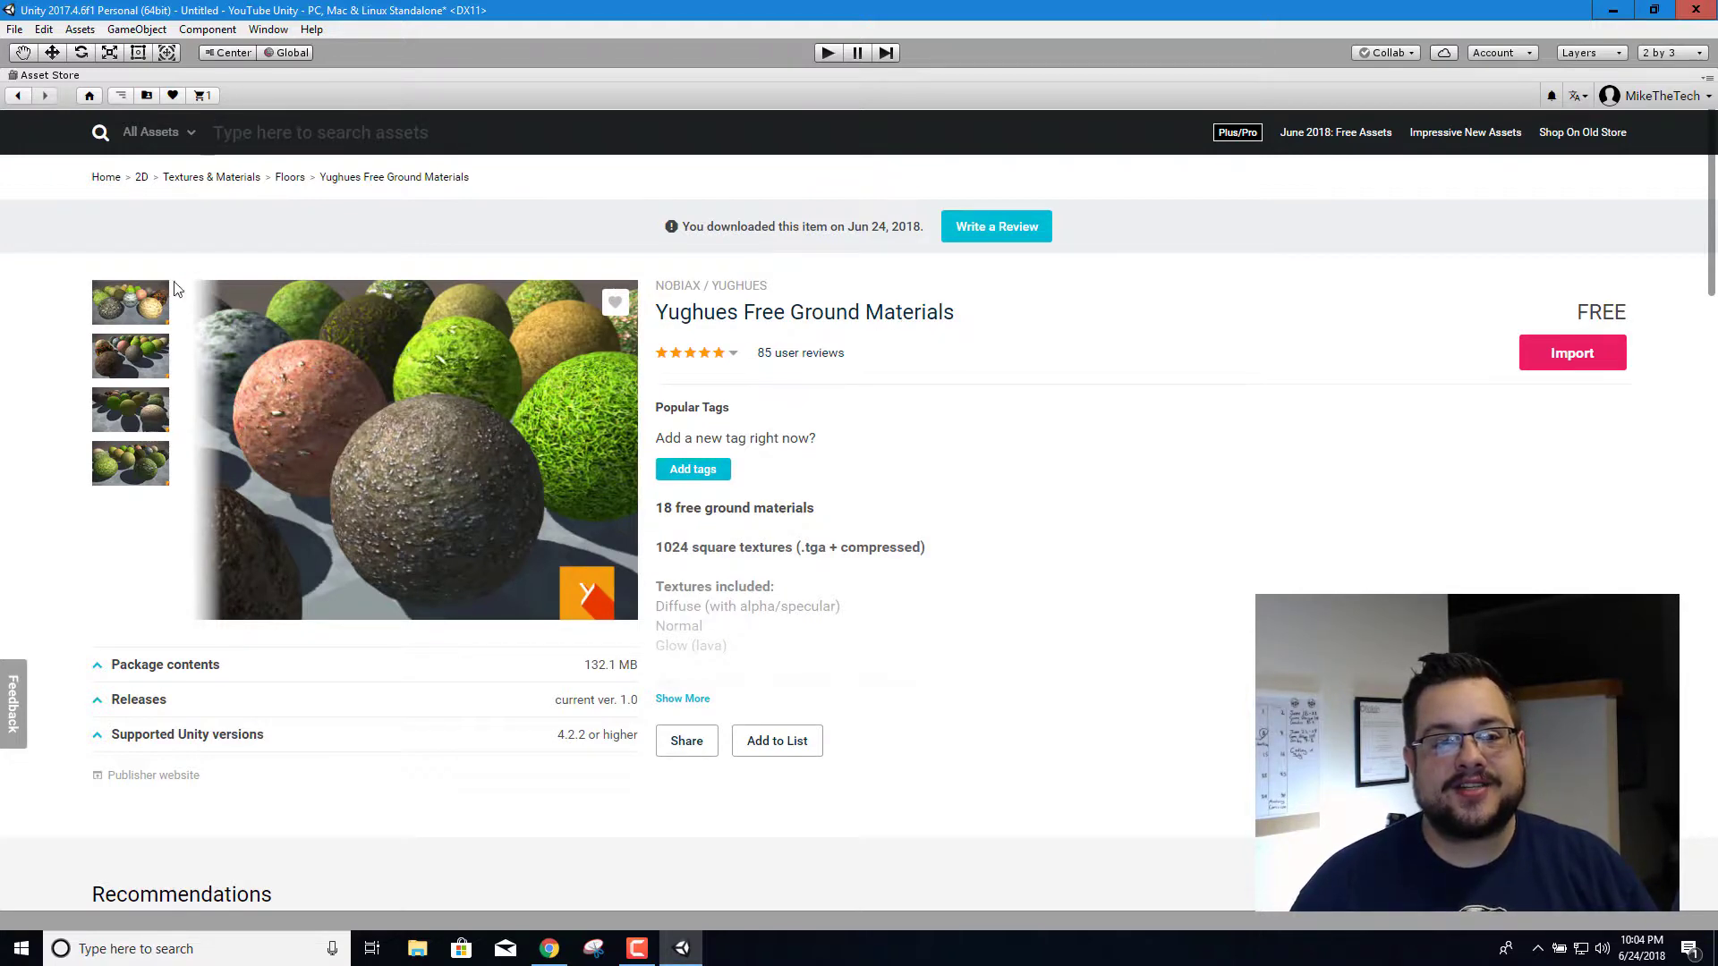
{"action": "left_click", "coordinate": [149, 304]}
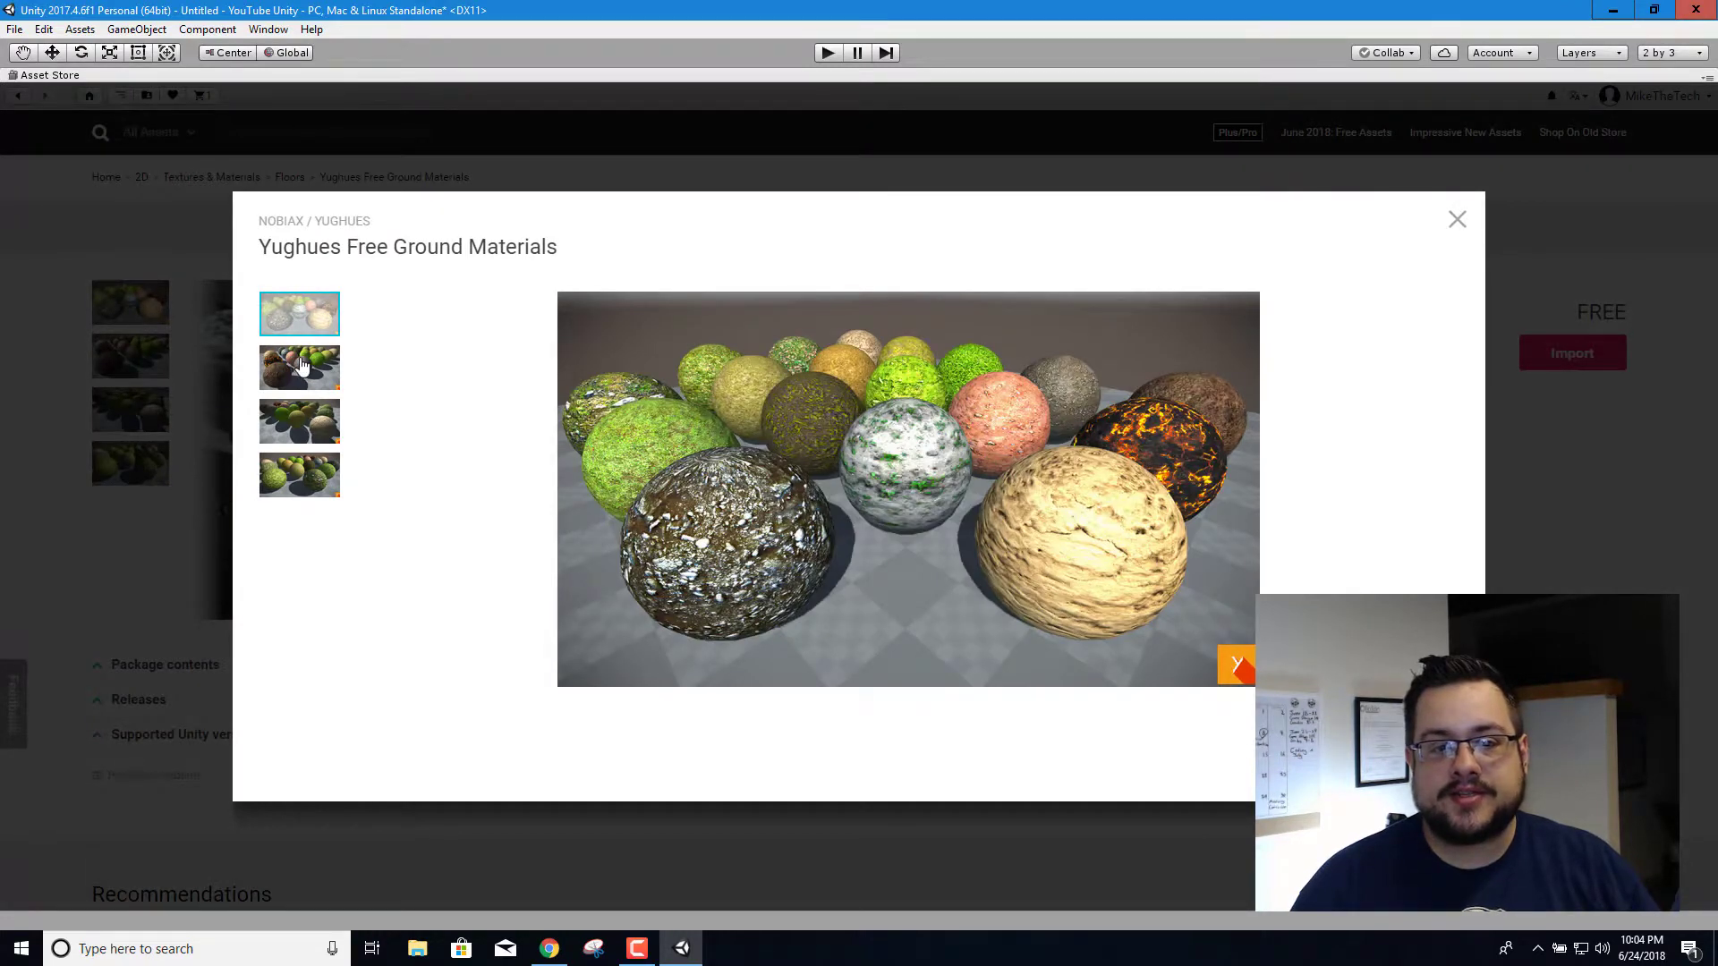
{"action": "left_click", "coordinate": [301, 365]}
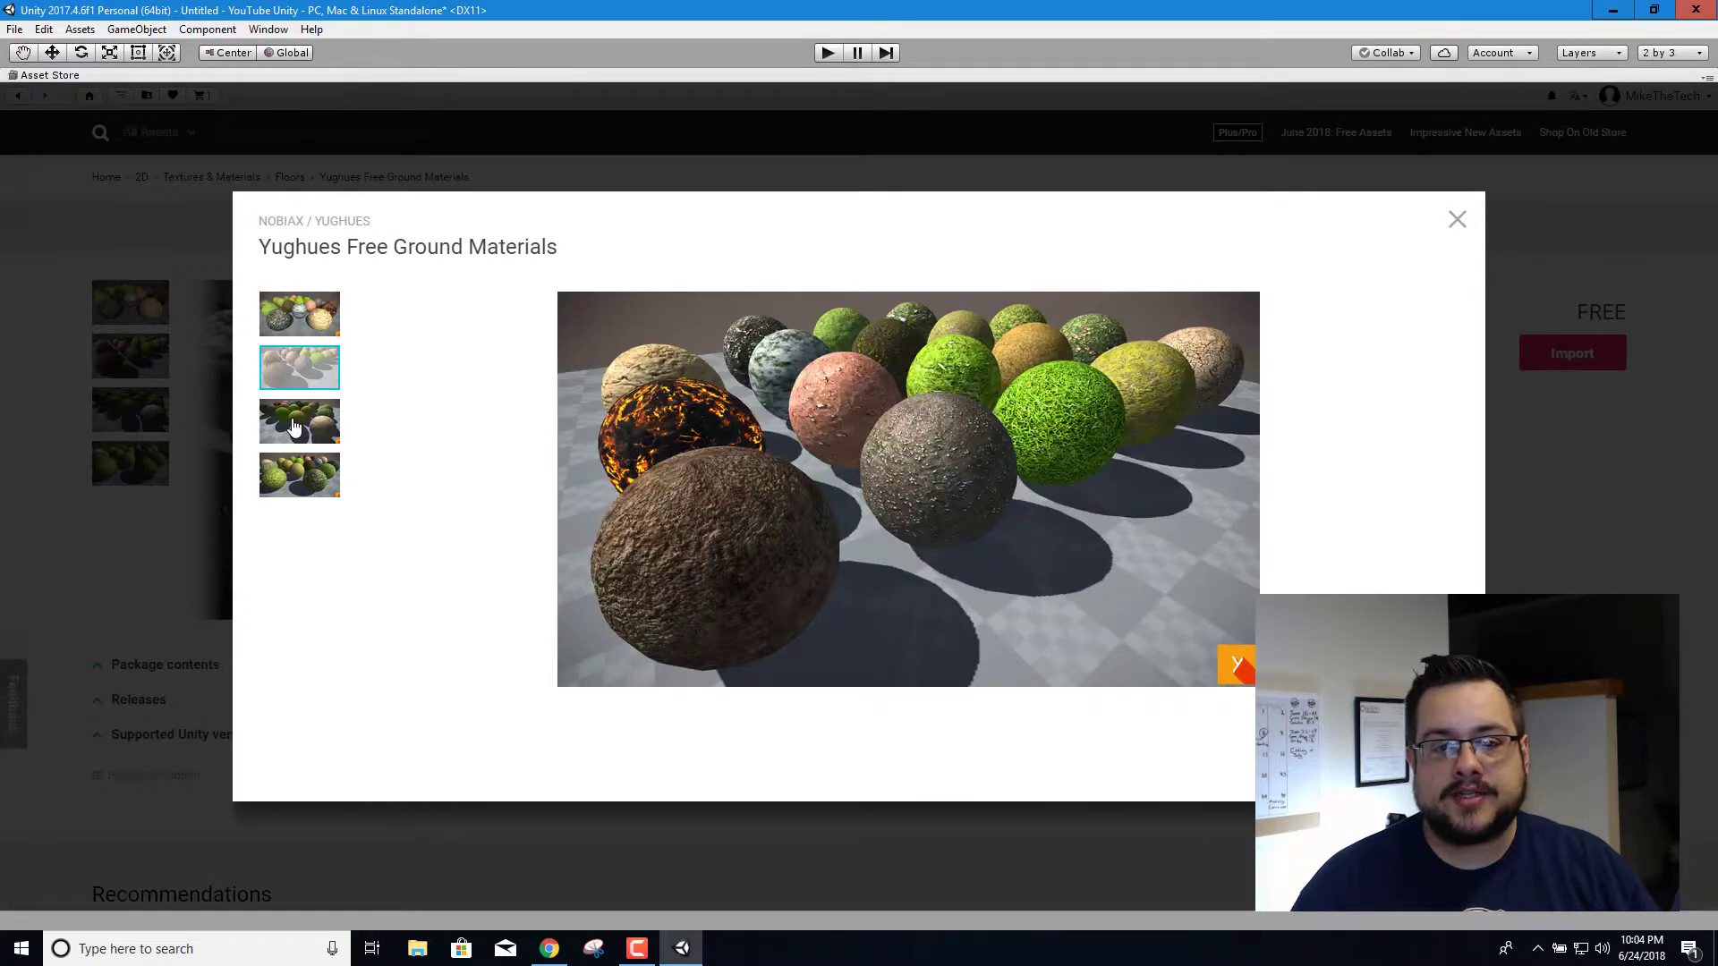
{"action": "left_click", "coordinate": [295, 425]}
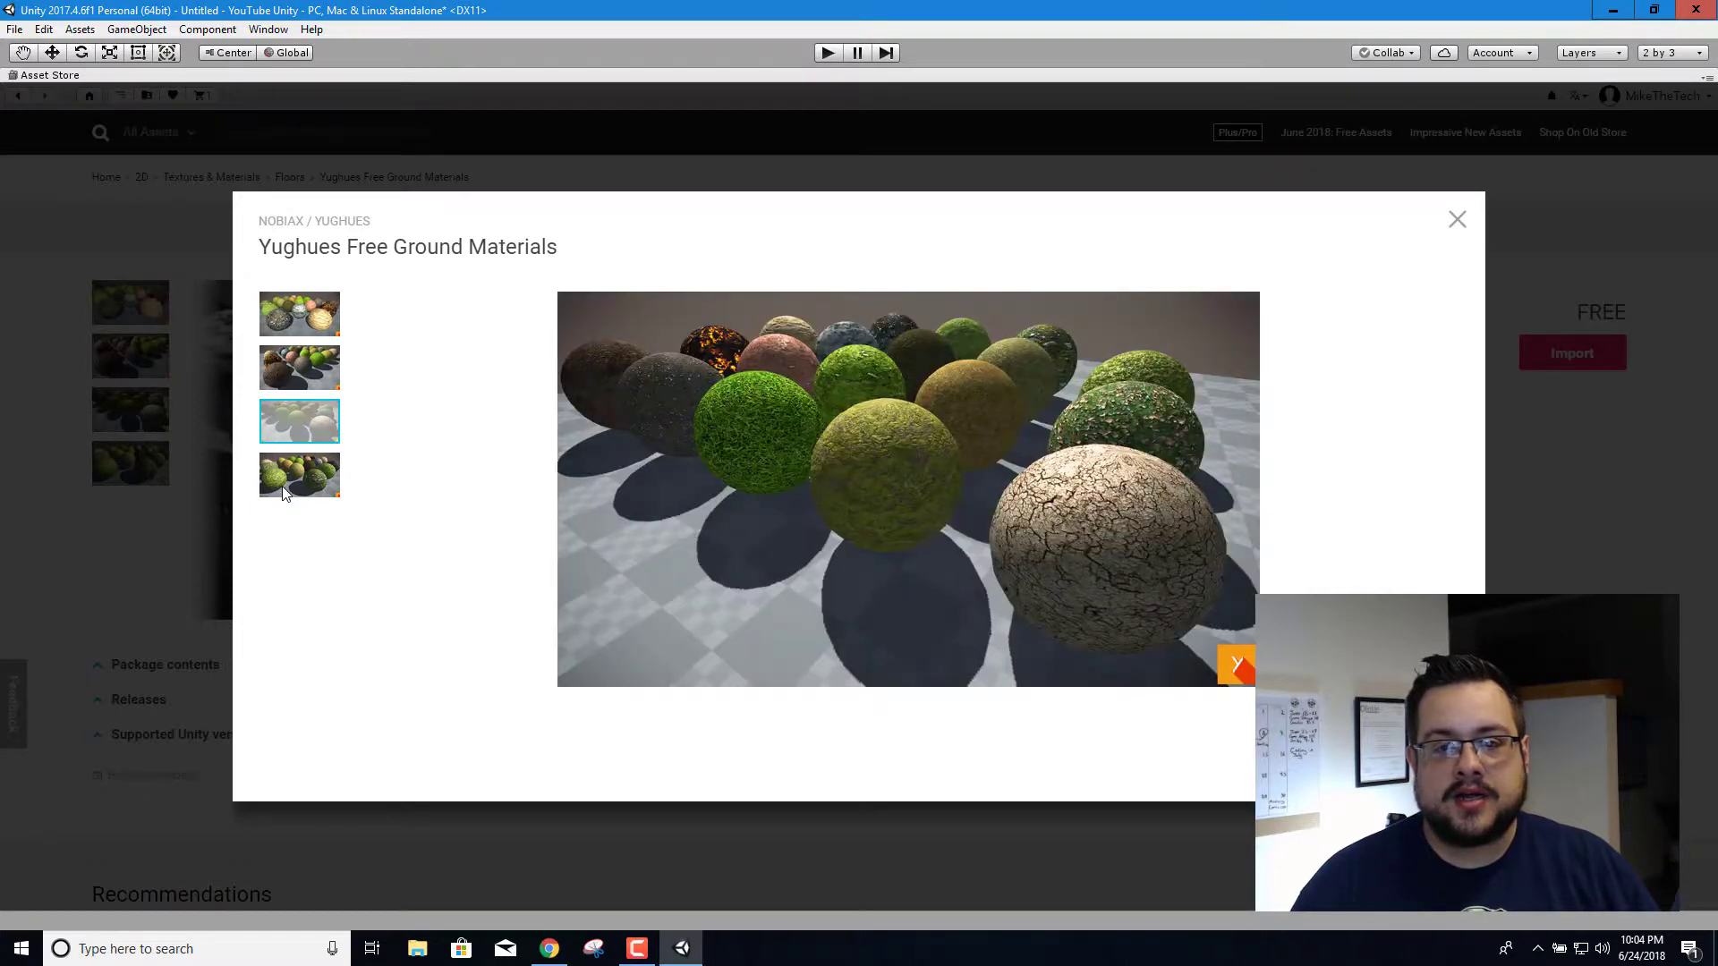
{"action": "left_click", "coordinate": [288, 491]}
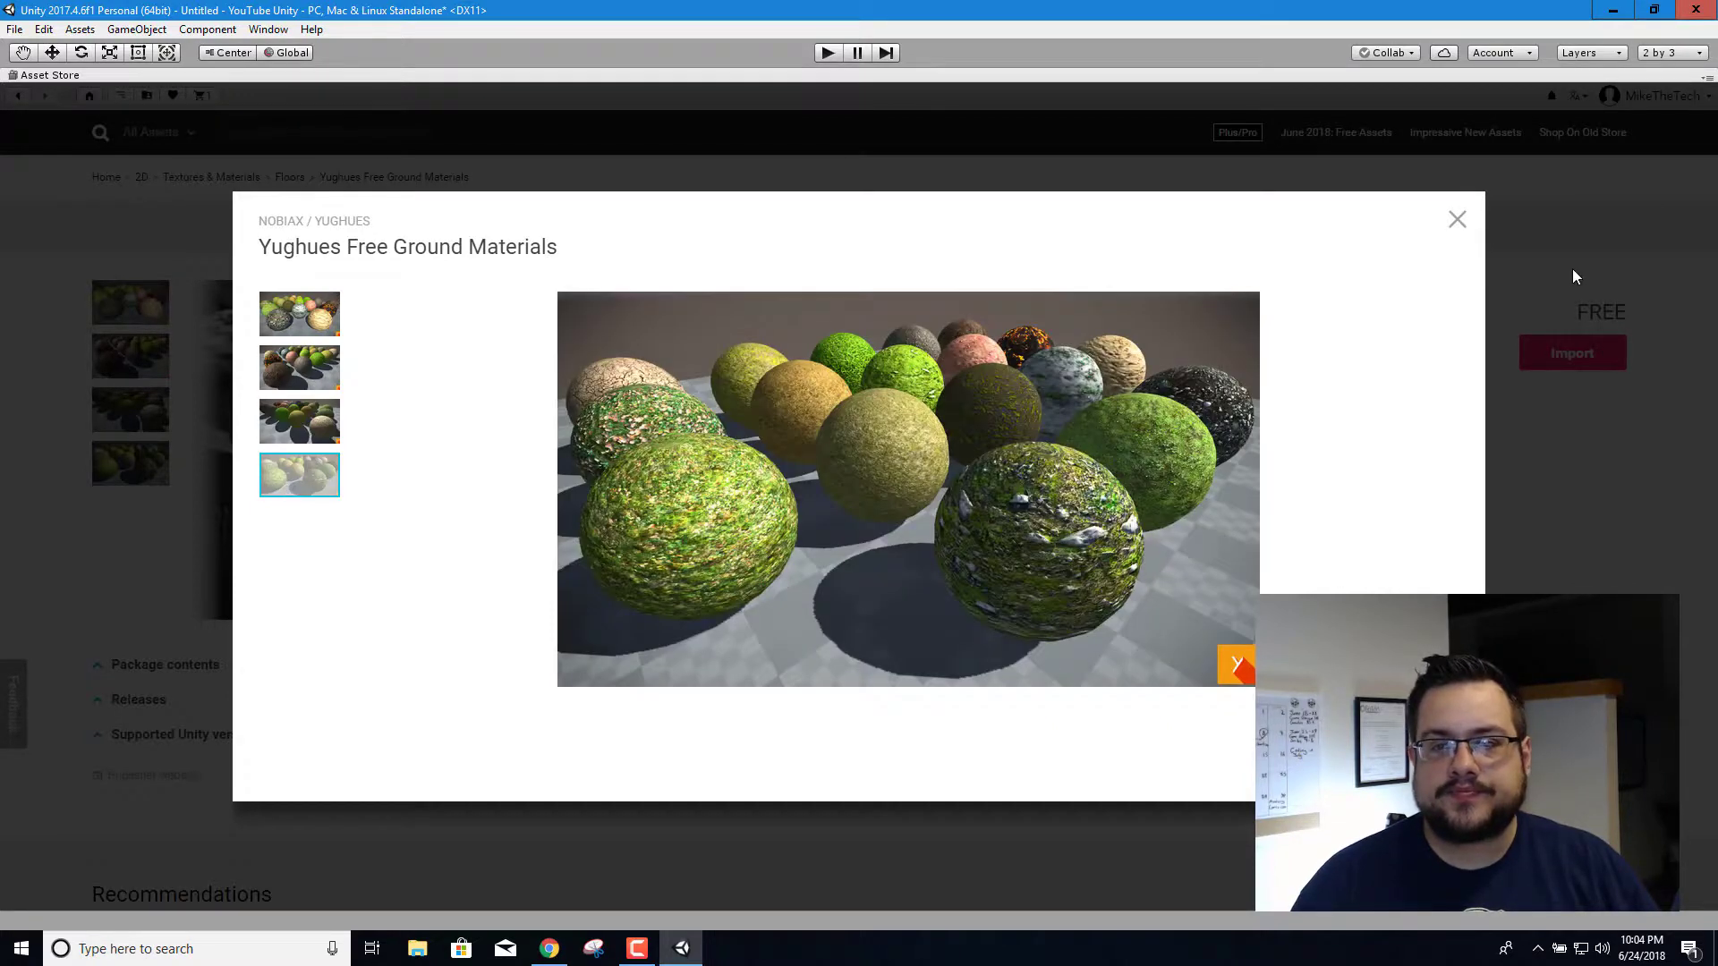
{"action": "left_click", "coordinate": [1457, 220]}
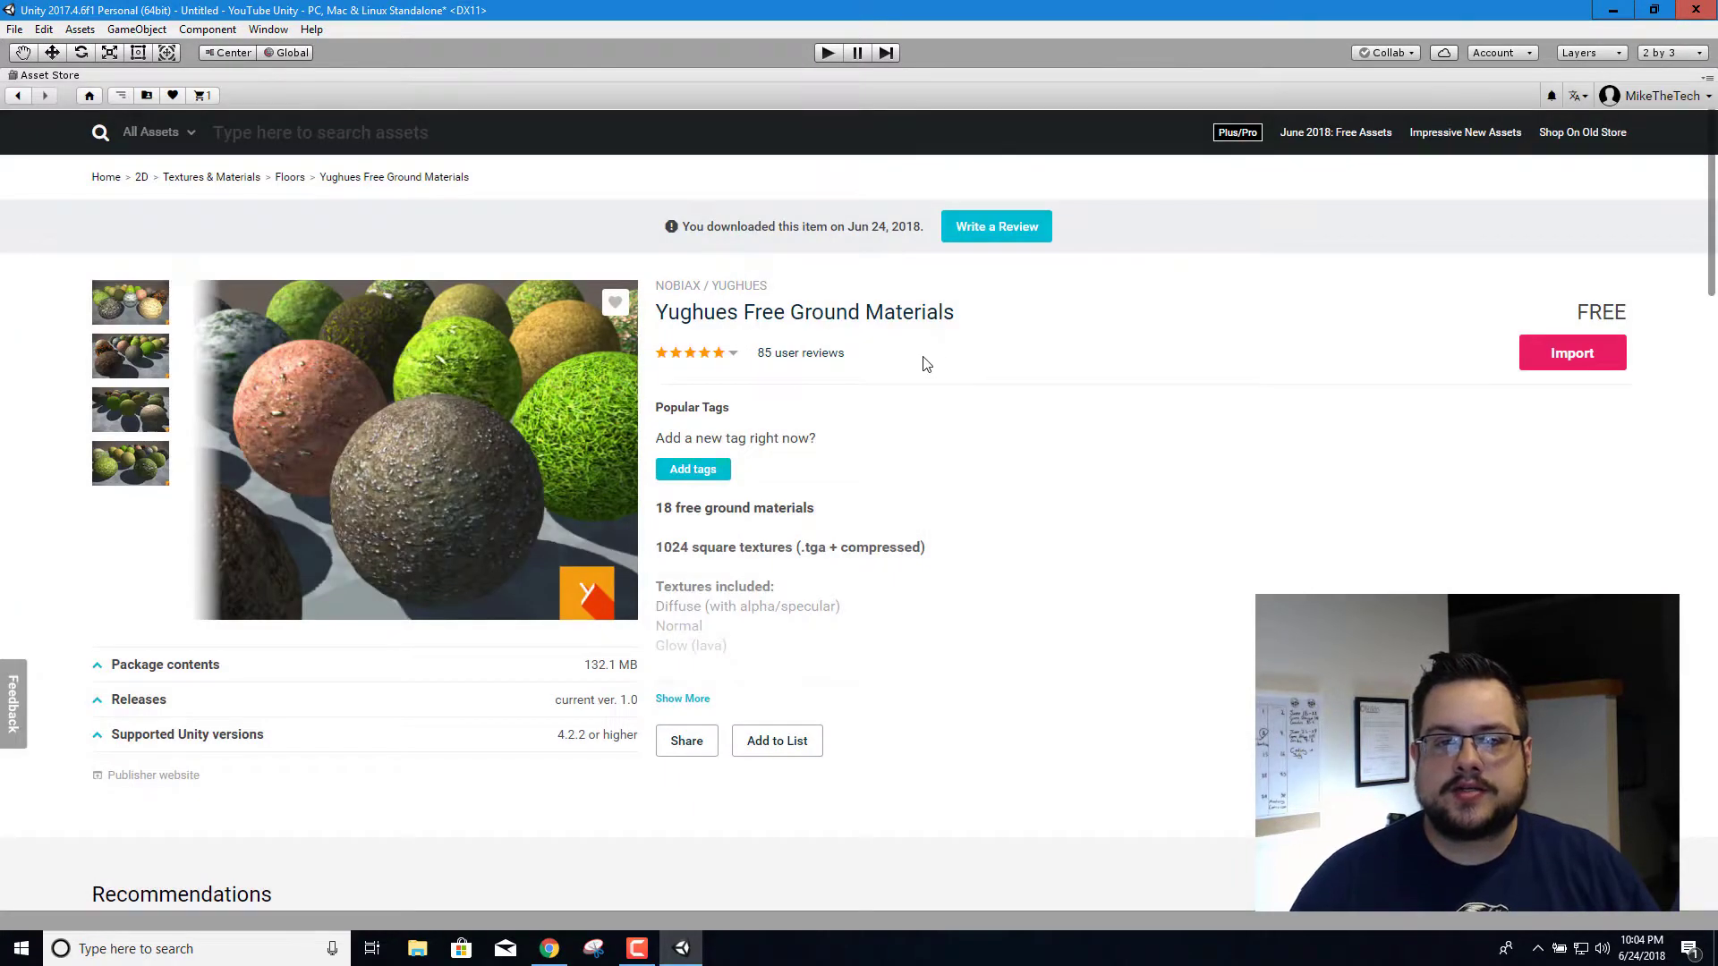
Import every item of the Yughues Free Ground Materials package into the project
{"action": "left_click", "coordinate": [1553, 358]}
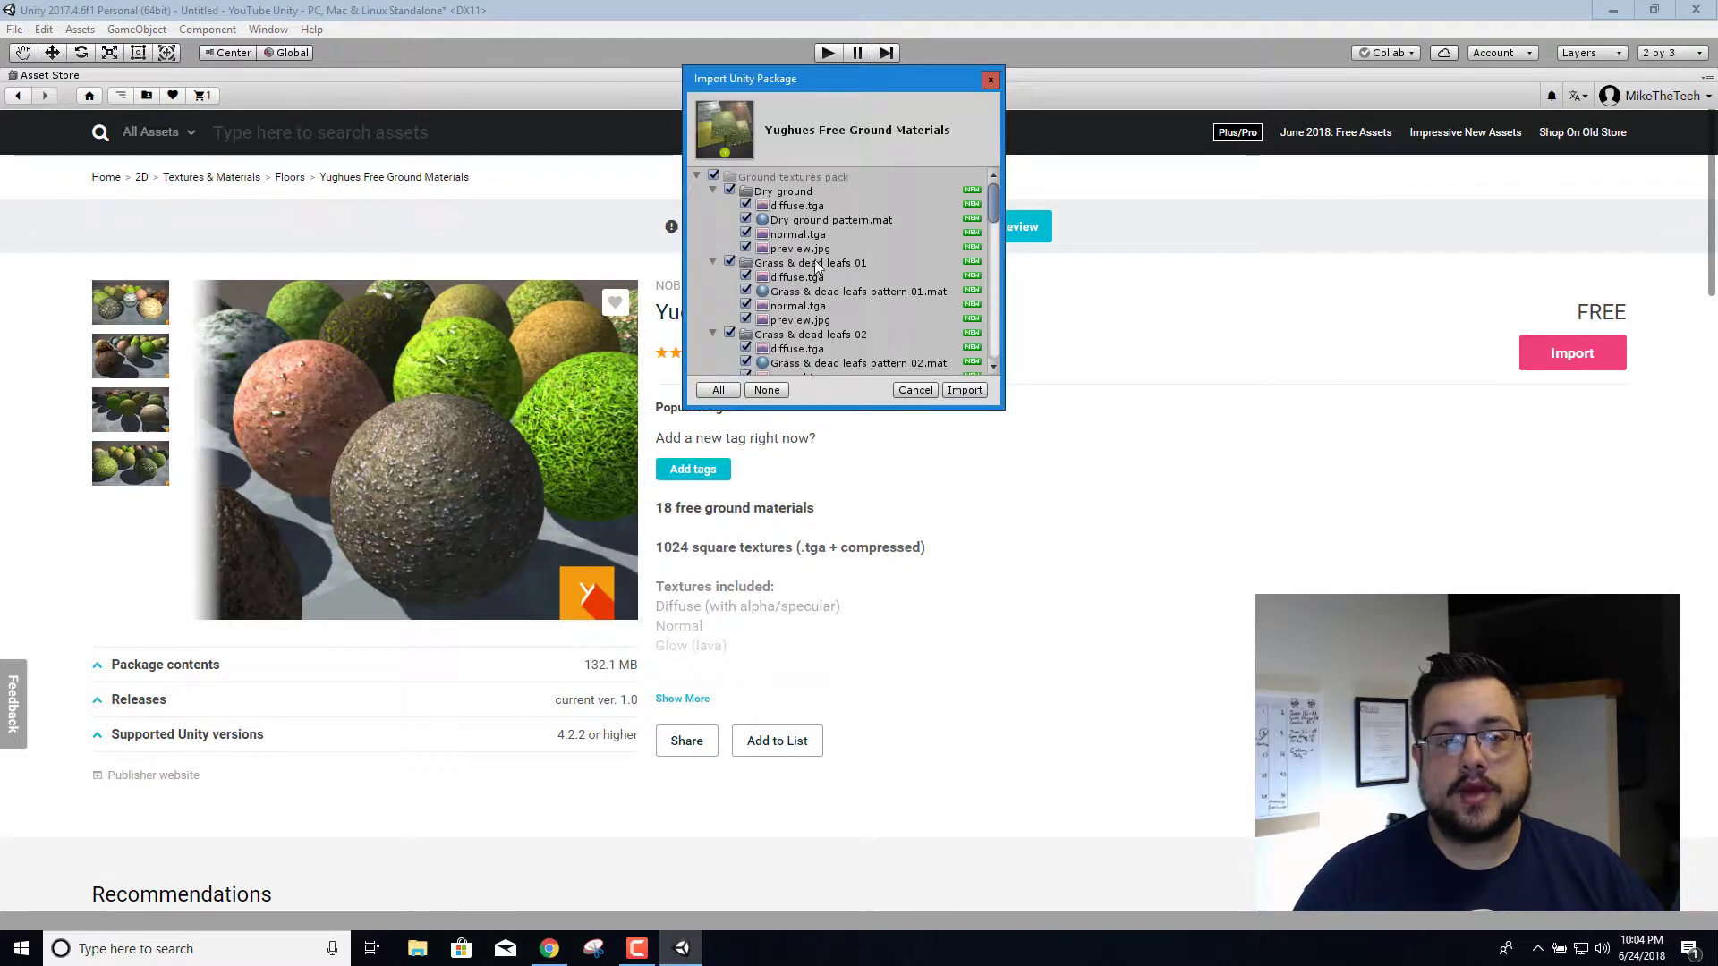
{"action": "left_click_drag", "start_coordinate": [741, 83], "coordinate": [738, 227]}
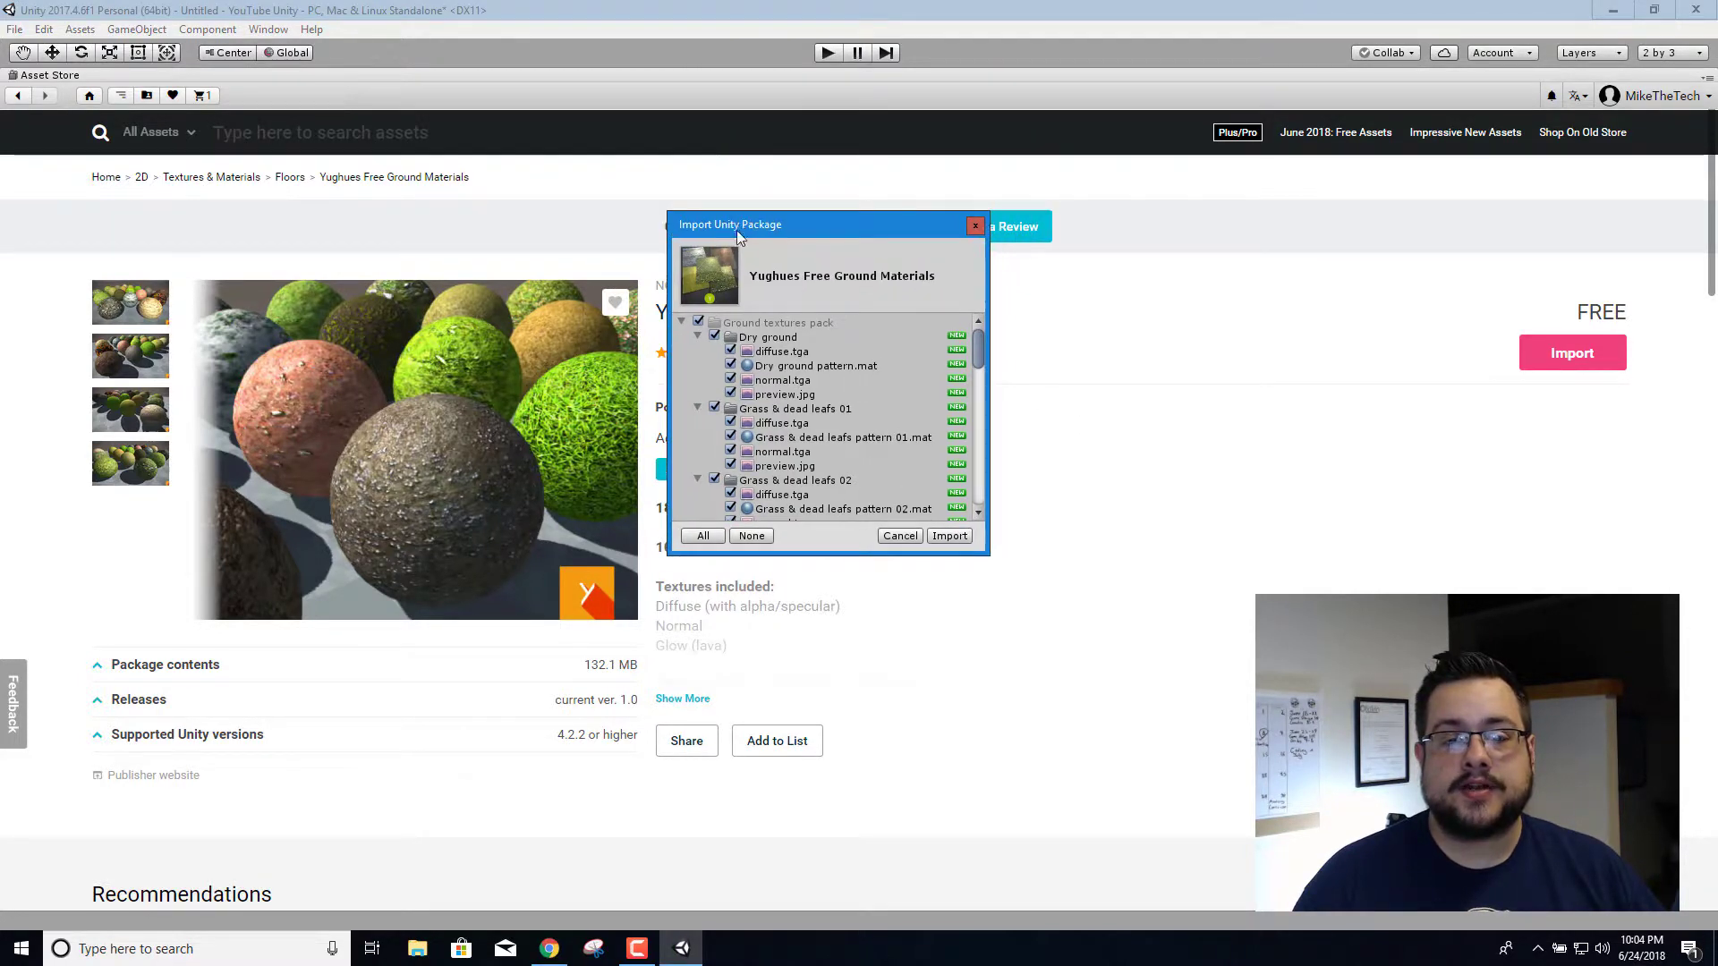
{"action": "scroll", "coordinate": [815, 369], "scroll_direction": "down", "scroll_amount": 10}
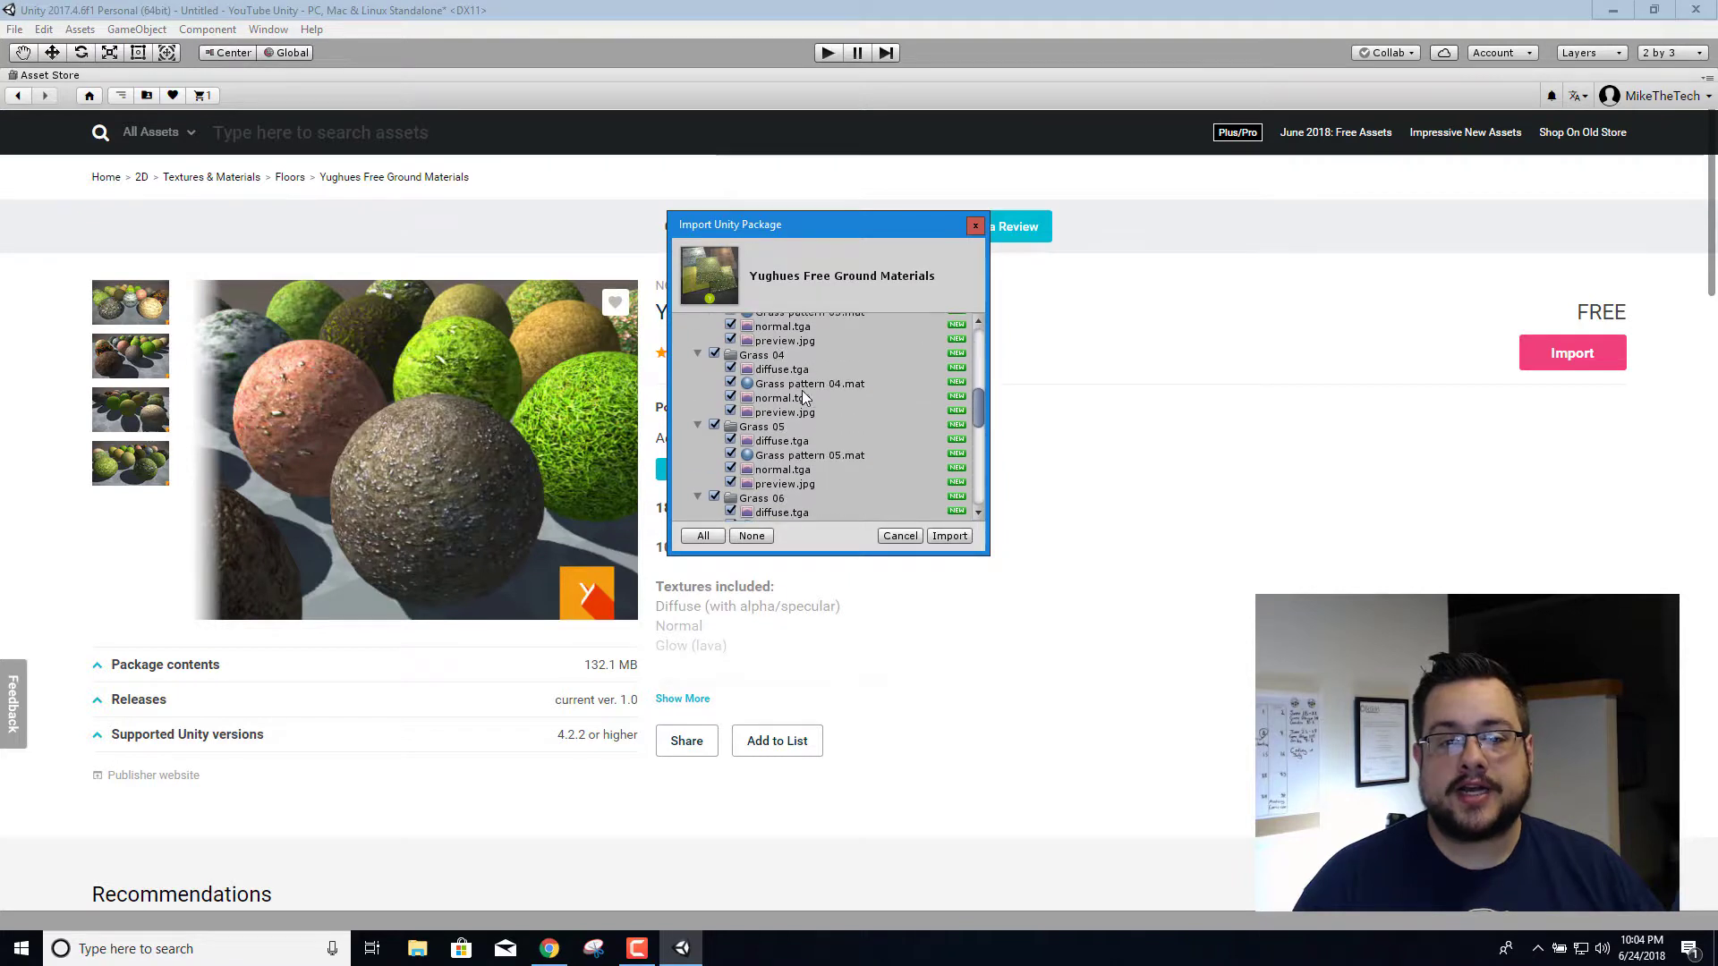
{"action": "scroll", "coordinate": [810, 394], "scroll_direction": "up", "scroll_amount": 10}
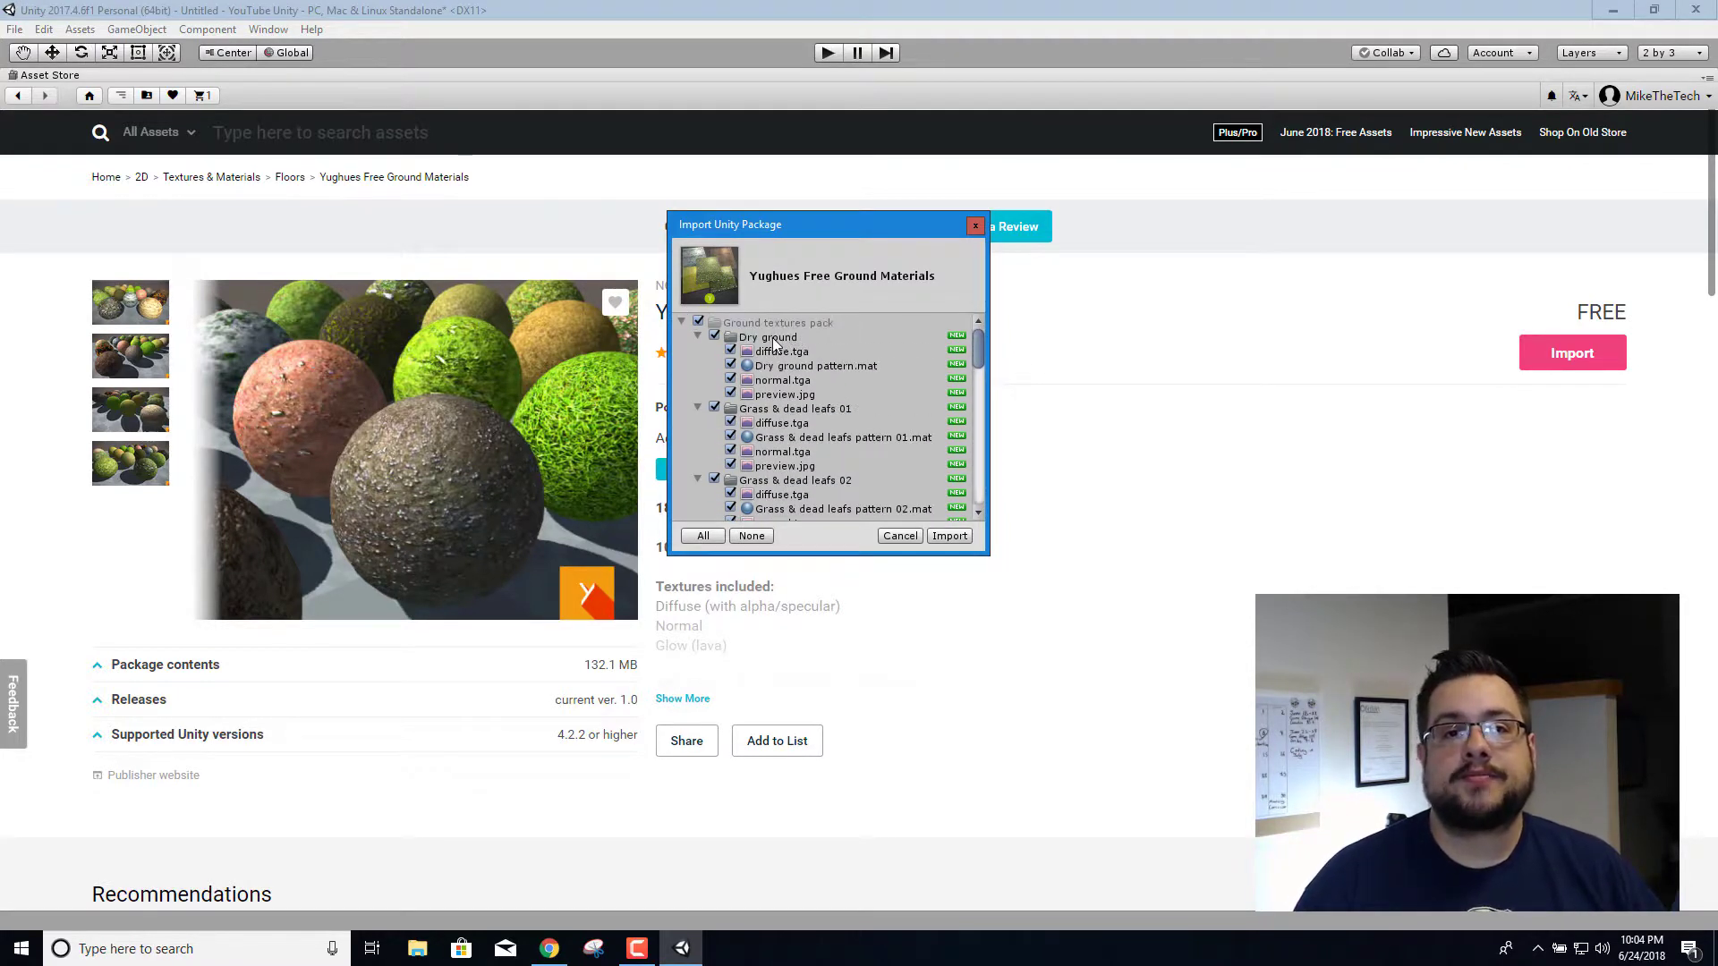
{"action": "left_click", "coordinate": [949, 536]}
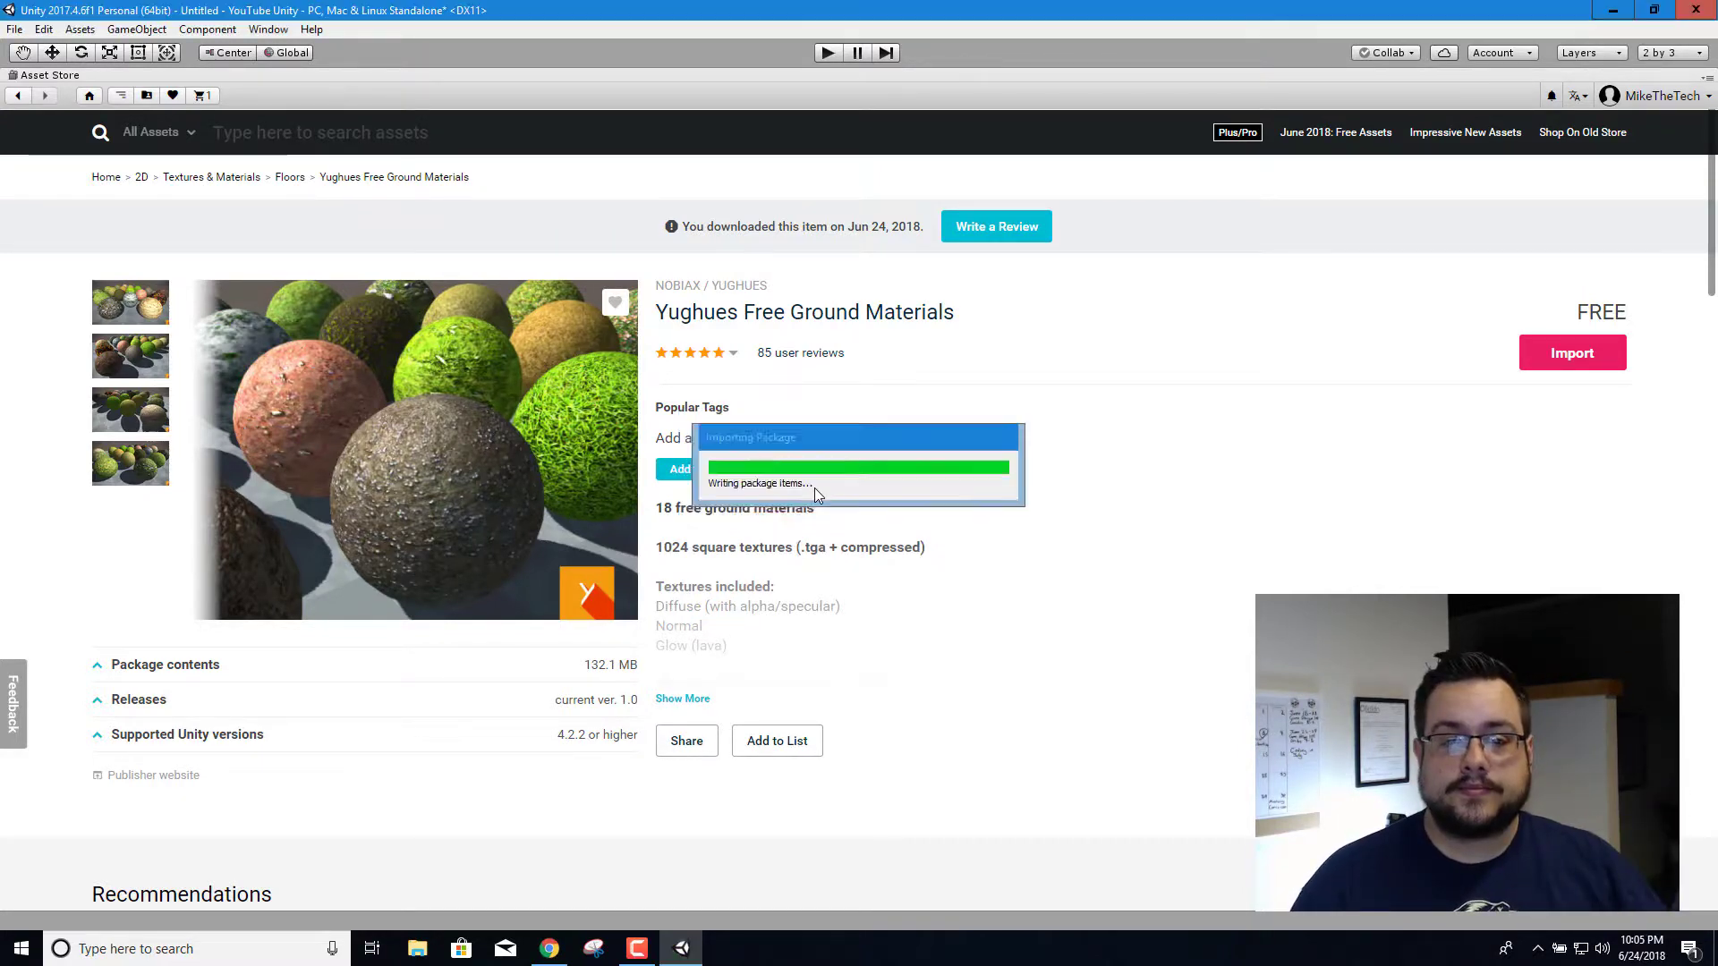
{"action": "left_click", "coordinate": [696, 956]}
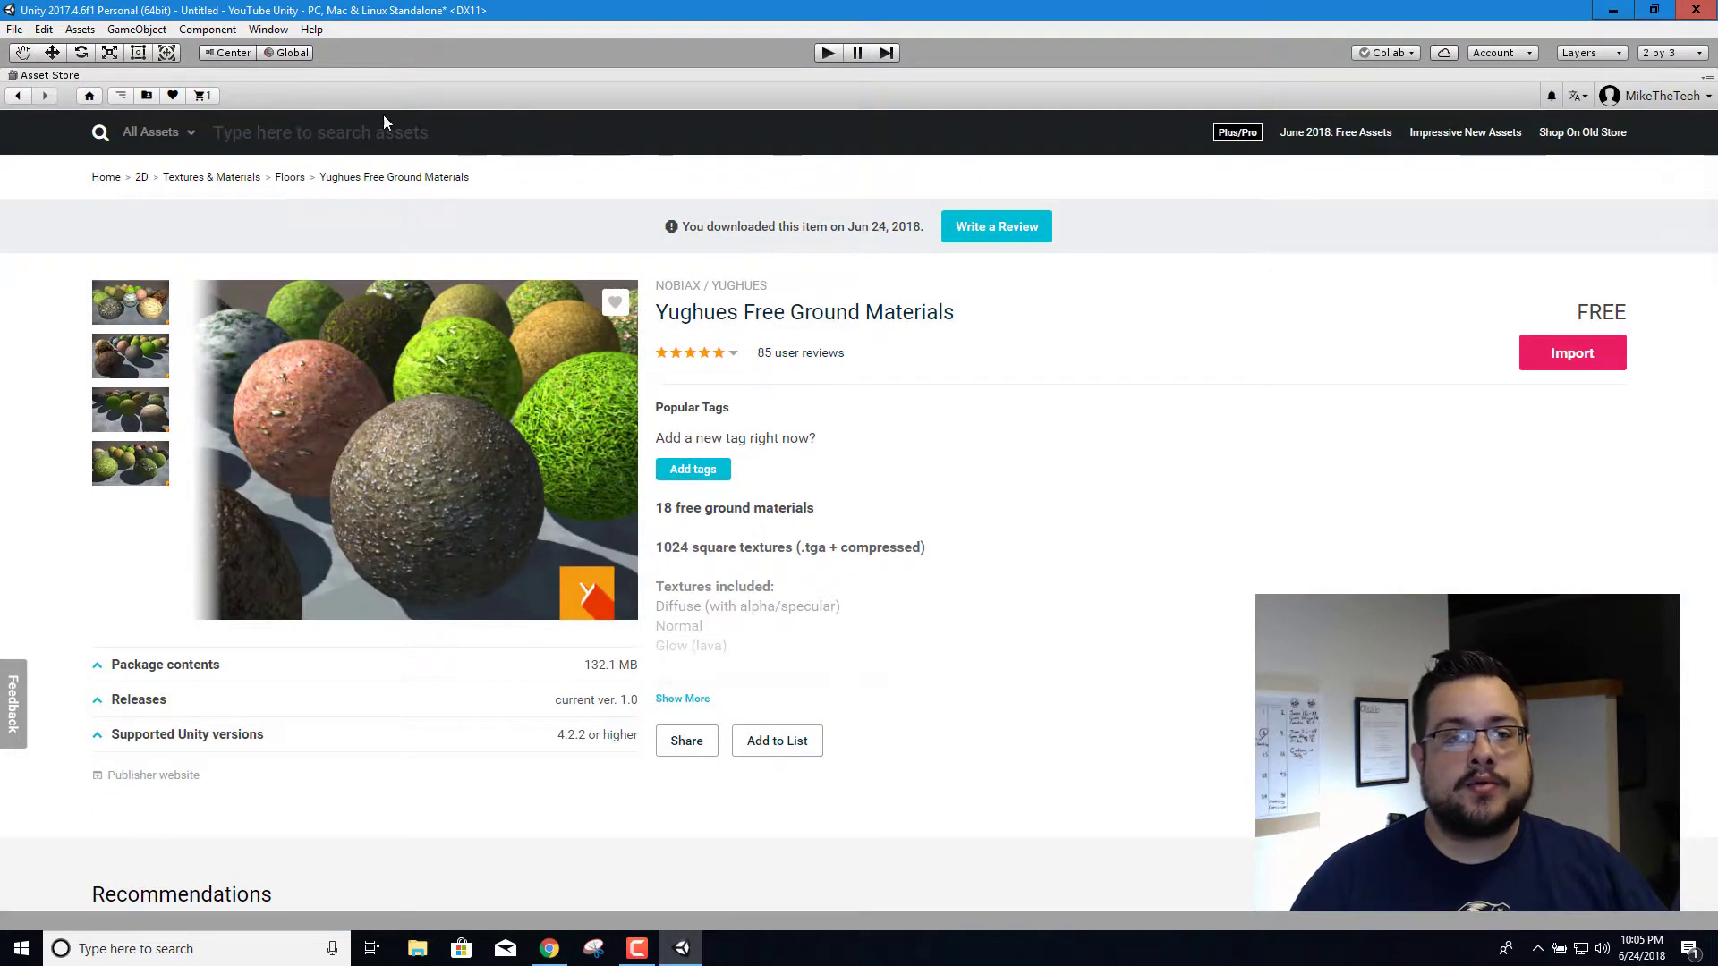
Un-maximize the Asset Store, return to the Scene view and put Terrain in Raise/Lower mode
{"action": "right_click", "coordinate": [82, 80]}
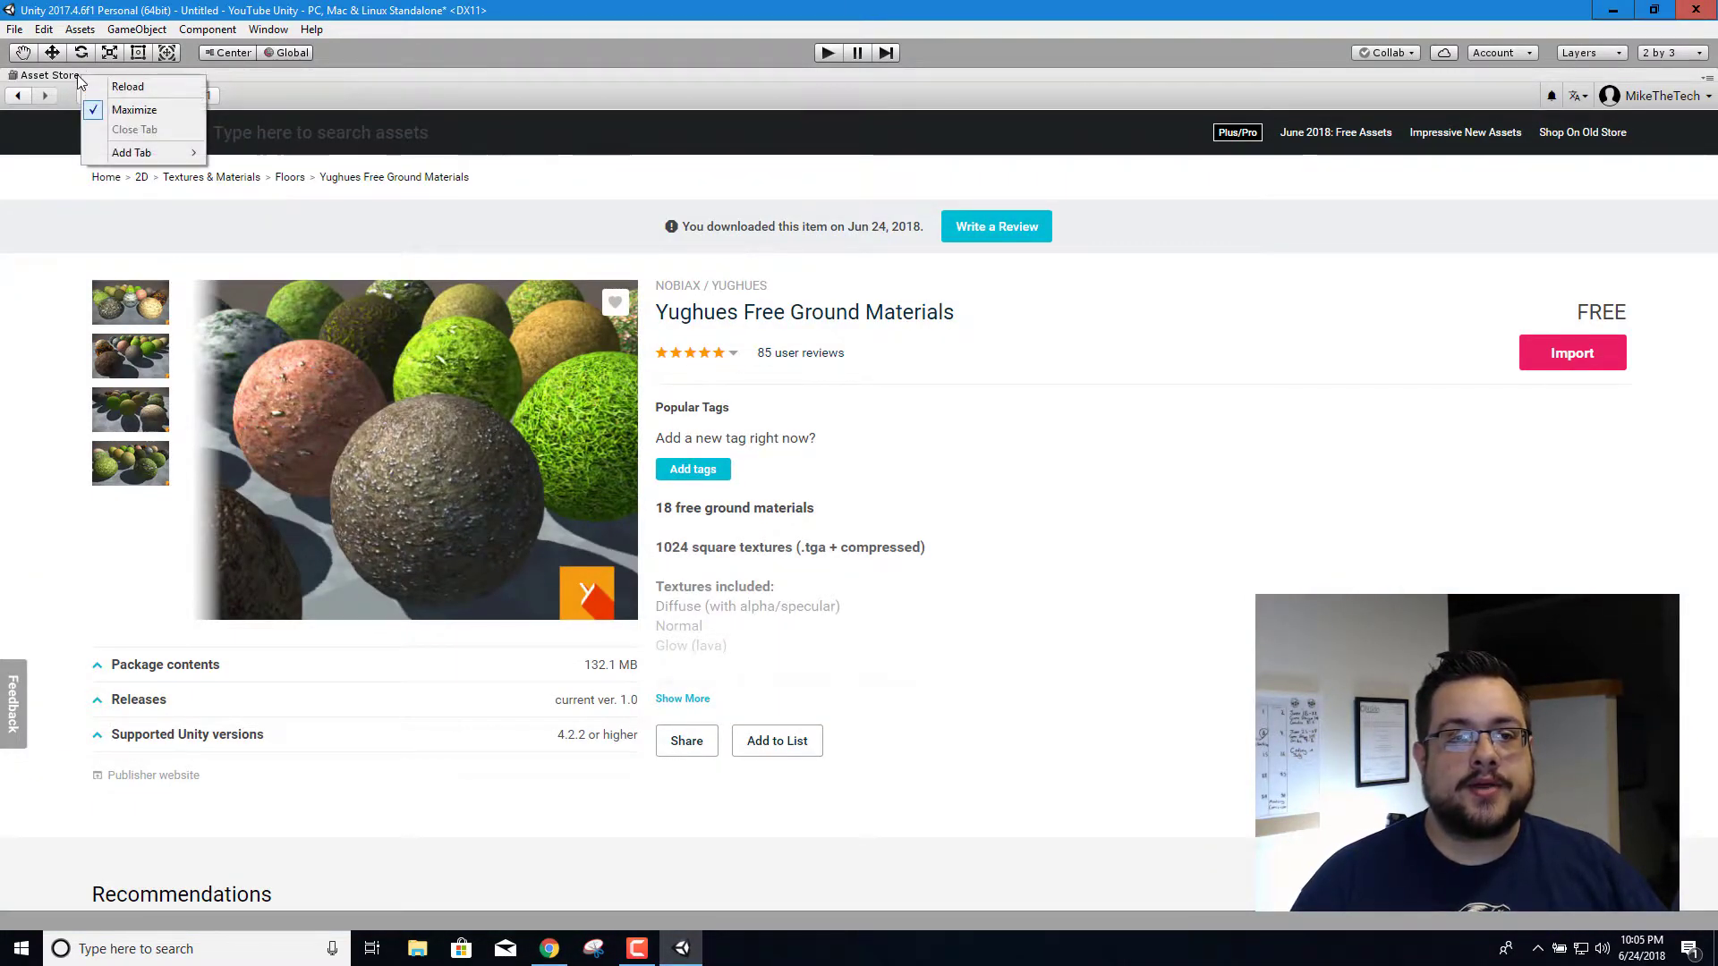
{"action": "left_click", "coordinate": [149, 110]}
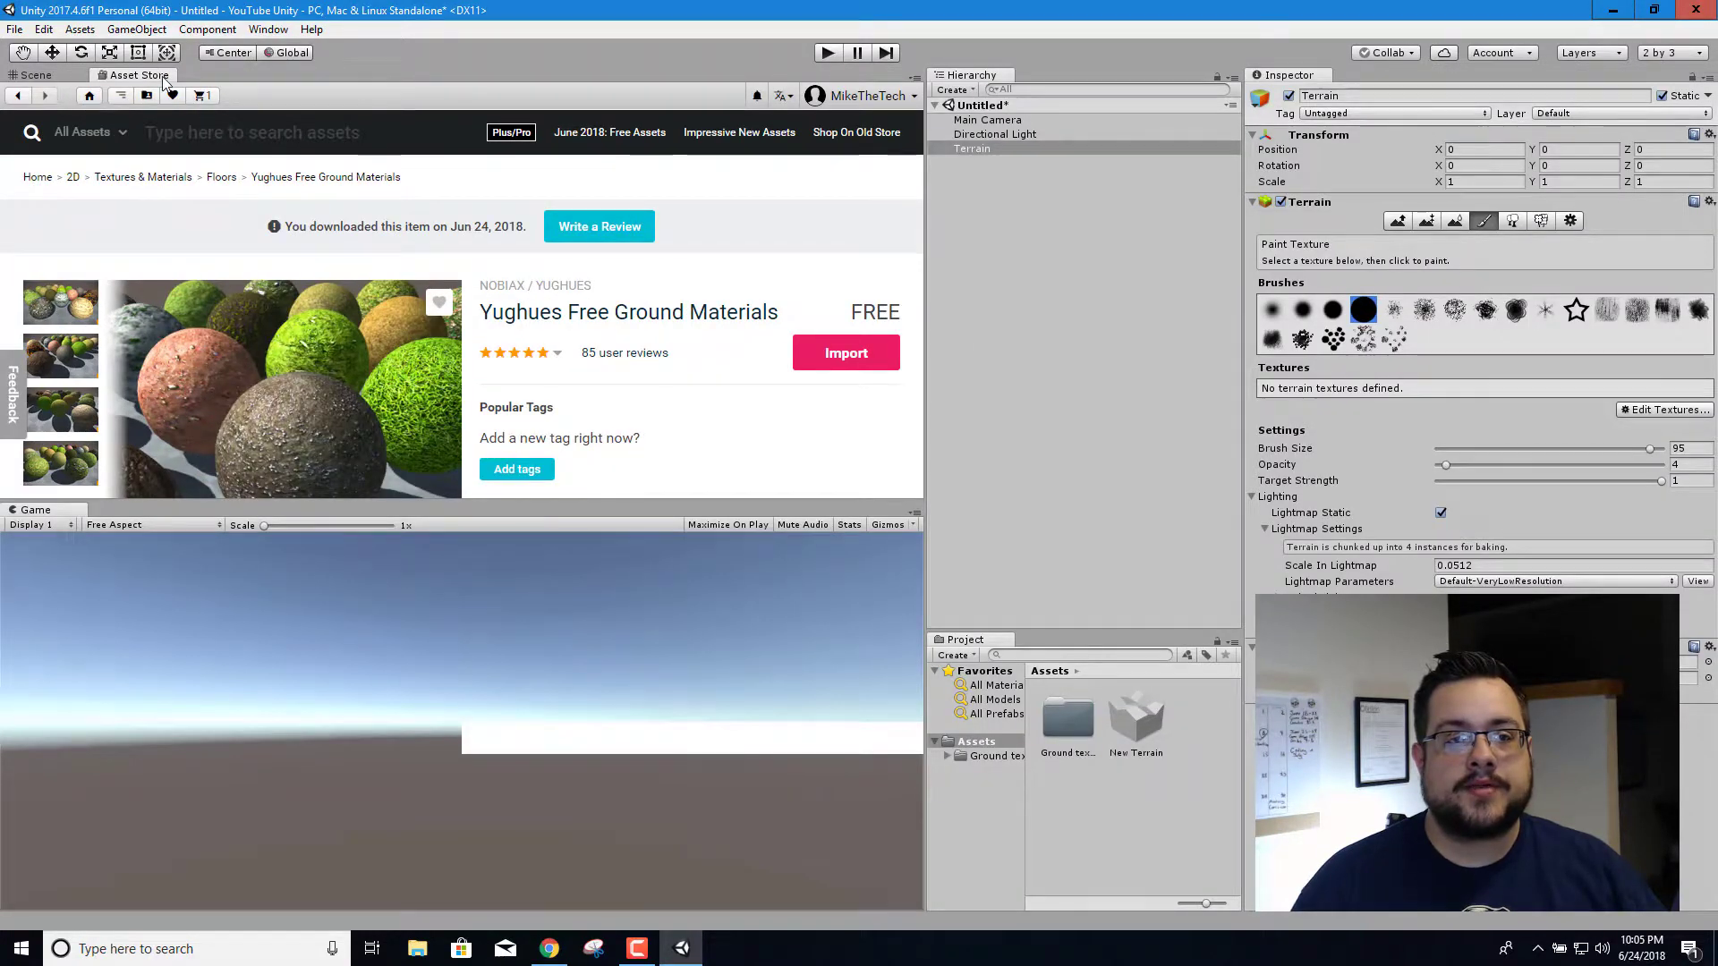
{"action": "left_click", "coordinate": [67, 78]}
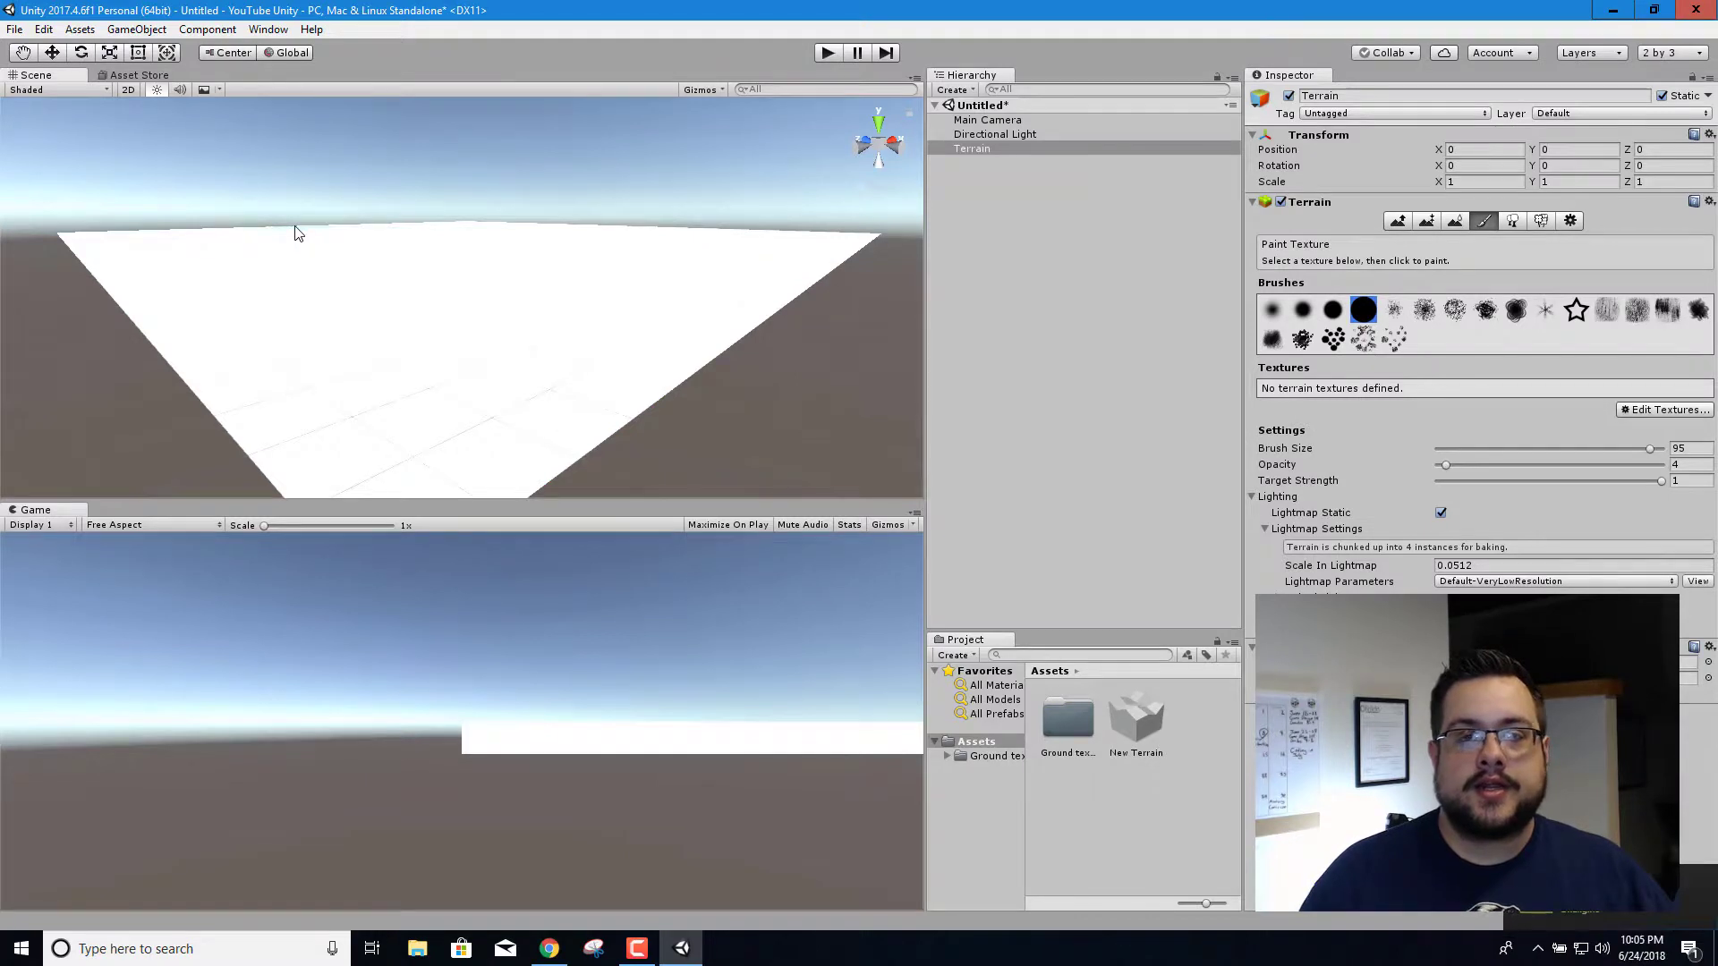
{"action": "left_click", "coordinate": [975, 149]}
{"action": "left_click", "coordinate": [1396, 221]}
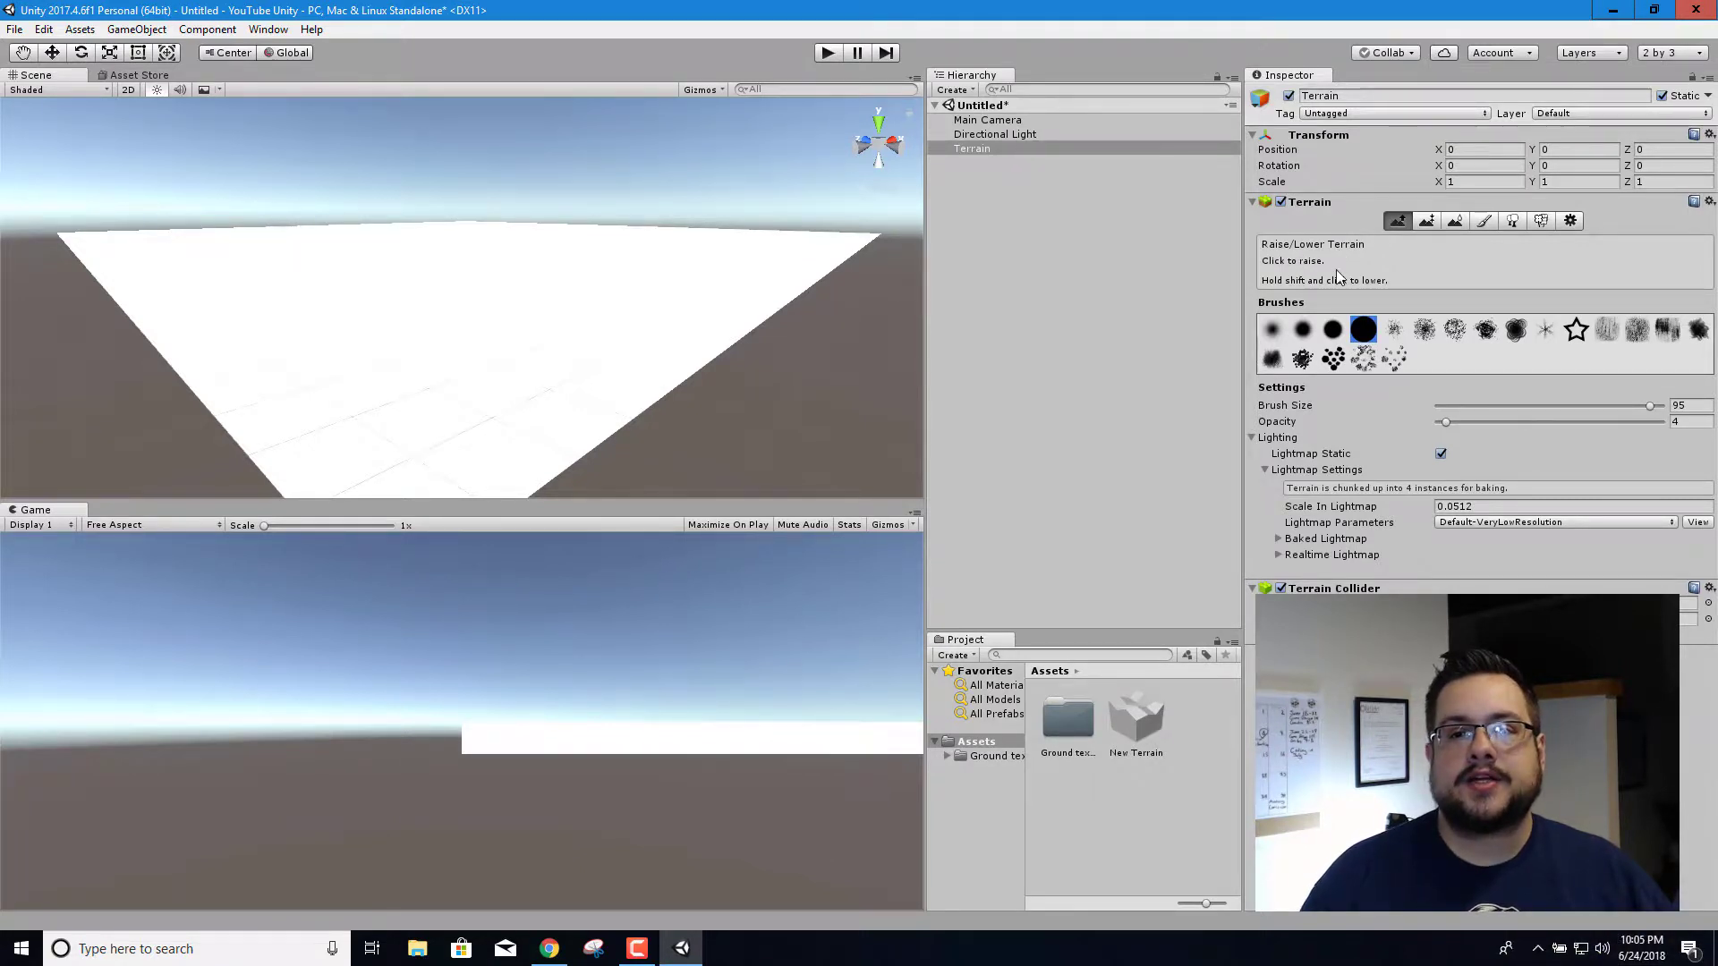
Raise a first mountain ridge on the flat terrain with the Raise/Lower brush
{"action": "right_click_drag", "start_coordinate": [468, 365], "coordinate": [1615, 575]}
{"action": "mouse_move", "coordinate": [154, 621]}
{"action": "right_mouse_down"}
{"action": "mouse_move", "coordinate": [25, 639]}
{"action": "mouse_move", "coordinate": [179, 501]}
{"action": "right_mouse_up"}
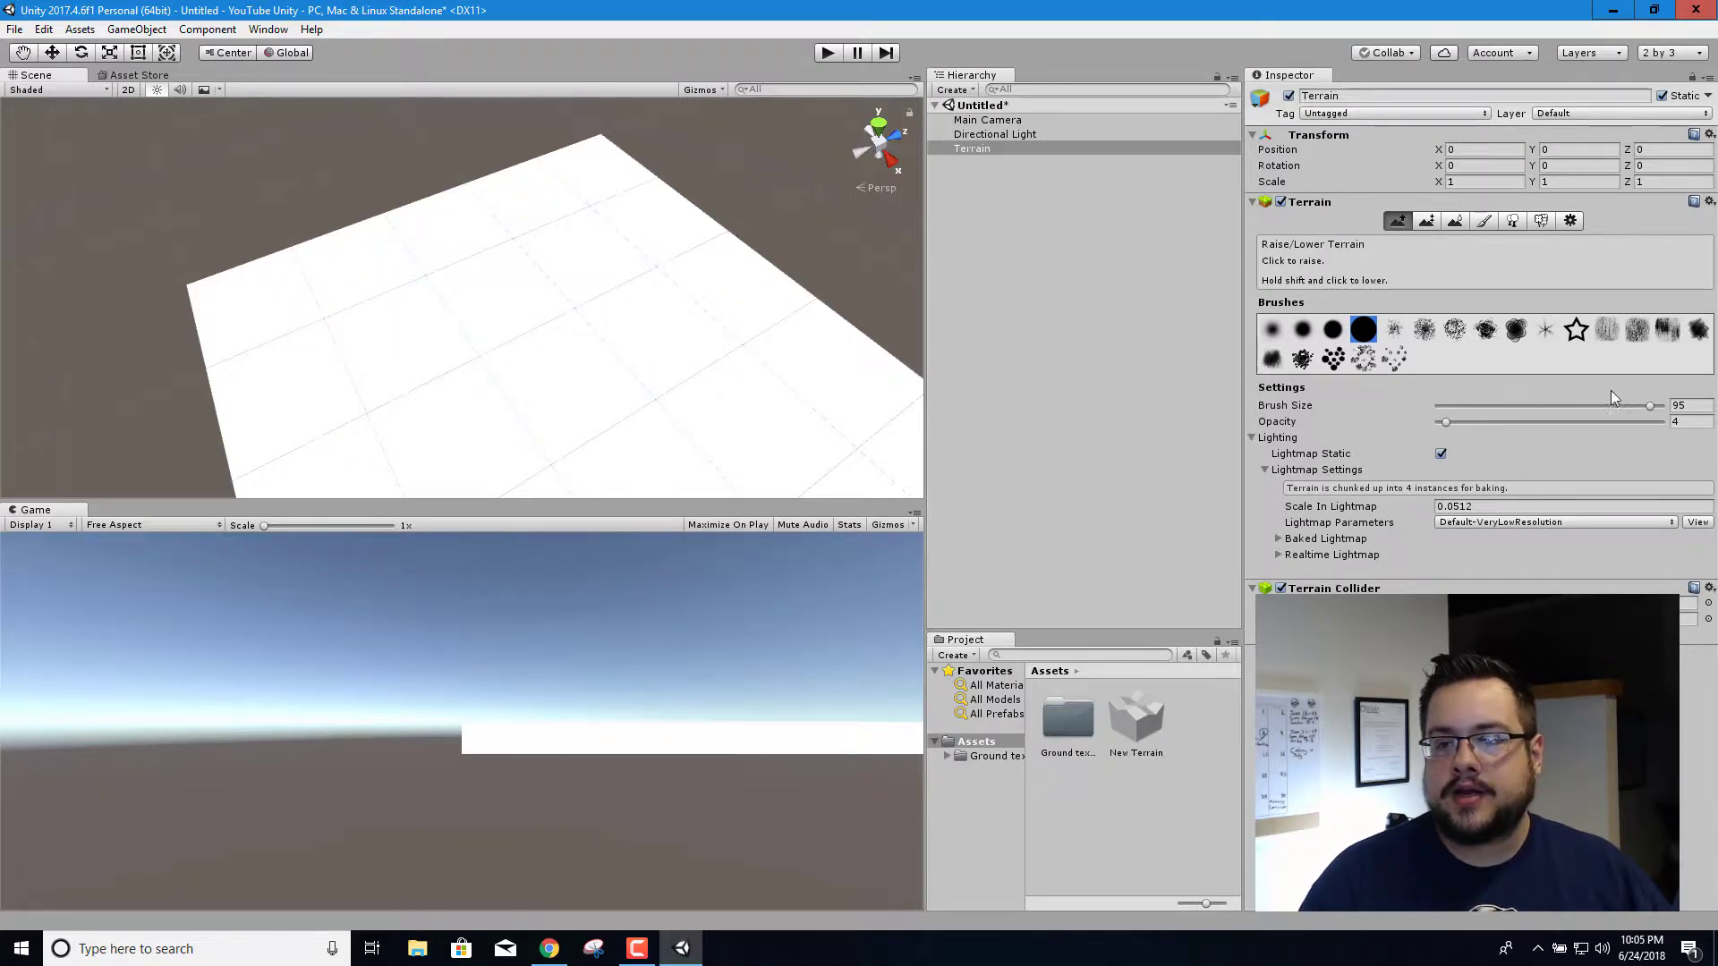
{"action": "mouse_move", "coordinate": [352, 400]}
{"action": "left_mouse_down"}
{"action": "mouse_move", "coordinate": [368, 345]}
{"action": "mouse_move", "coordinate": [557, 269]}
{"action": "mouse_move", "coordinate": [690, 285]}
{"action": "mouse_move", "coordinate": [814, 388]}
{"action": "mouse_move", "coordinate": [699, 307]}
{"action": "mouse_move", "coordinate": [502, 276]}
{"action": "mouse_move", "coordinate": [299, 354]}
{"action": "mouse_move", "coordinate": [282, 417]}
{"action": "mouse_move", "coordinate": [414, 295]}
{"action": "mouse_move", "coordinate": [622, 280]}
{"action": "mouse_move", "coordinate": [741, 326]}
{"action": "mouse_move", "coordinate": [808, 391]}
{"action": "mouse_move", "coordinate": [659, 303]}
{"action": "mouse_move", "coordinate": [413, 297]}
{"action": "mouse_move", "coordinate": [317, 380]}
{"action": "mouse_move", "coordinate": [437, 276]}
{"action": "mouse_move", "coordinate": [674, 282]}
{"action": "mouse_move", "coordinate": [826, 343]}
{"action": "mouse_move", "coordinate": [731, 295]}
{"action": "mouse_move", "coordinate": [480, 252]}
{"action": "mouse_move", "coordinate": [303, 334]}
{"action": "mouse_move", "coordinate": [438, 259]}
{"action": "mouse_move", "coordinate": [609, 247]}
{"action": "mouse_move", "coordinate": [378, 308]}
{"action": "mouse_move", "coordinate": [467, 274]}
{"action": "mouse_move", "coordinate": [341, 293]}
{"action": "mouse_move", "coordinate": [616, 252]}
{"action": "mouse_move", "coordinate": [758, 261]}
{"action": "mouse_move", "coordinate": [618, 236]}
{"action": "mouse_move", "coordinate": [665, 298]}
{"action": "mouse_move", "coordinate": [820, 378]}
{"action": "mouse_move", "coordinate": [695, 319]}
{"action": "mouse_move", "coordinate": [468, 310]}
{"action": "mouse_move", "coordinate": [335, 353]}
{"action": "mouse_move", "coordinate": [528, 295]}
{"action": "left_mouse_up"}
{"action": "mouse_move", "coordinate": [528, 295]}
{"action": "right_mouse_down"}
{"action": "mouse_move", "coordinate": [817, 269]}
{"action": "mouse_move", "coordinate": [752, 300]}
{"action": "mouse_move", "coordinate": [807, 405]}
{"action": "mouse_move", "coordinate": [767, 322]}
{"action": "mouse_move", "coordinate": [599, 137]}
{"action": "mouse_move", "coordinate": [178, 137]}
{"action": "mouse_move", "coordinate": [268, 101]}
{"action": "right_mouse_up"}
{"action": "key", "text": "d"}
{"action": "mouse_move", "coordinate": [1703, 232]}
{"action": "right_mouse_down"}
{"action": "mouse_move", "coordinate": [115, 240]}
{"action": "mouse_move", "coordinate": [336, 278]}
{"action": "right_mouse_up"}
Build the hill into taller ridges using brush size 95 and opacity 4
{"action": "mouse_move", "coordinate": [150, 311]}
{"action": "left_mouse_down"}
{"action": "mouse_move", "coordinate": [314, 277]}
{"action": "mouse_move", "coordinate": [313, 244]}
{"action": "mouse_move", "coordinate": [431, 194]}
{"action": "mouse_move", "coordinate": [693, 346]}
{"action": "mouse_move", "coordinate": [718, 297]}
{"action": "mouse_move", "coordinate": [680, 265]}
{"action": "mouse_move", "coordinate": [698, 231]}
{"action": "mouse_move", "coordinate": [648, 185]}
{"action": "mouse_move", "coordinate": [761, 202]}
{"action": "left_mouse_up"}
{"action": "mouse_move", "coordinate": [760, 202]}
{"action": "right_mouse_down"}
{"action": "mouse_move", "coordinate": [962, 228]}
{"action": "mouse_move", "coordinate": [573, 273]}
{"action": "right_mouse_up"}
{"action": "mouse_move", "coordinate": [576, 273]}
{"action": "left_mouse_down"}
{"action": "mouse_move", "coordinate": [408, 225]}
{"action": "mouse_move", "coordinate": [611, 191]}
{"action": "mouse_move", "coordinate": [574, 178]}
{"action": "mouse_move", "coordinate": [611, 217]}
{"action": "mouse_move", "coordinate": [476, 211]}
{"action": "left_mouse_up"}
{"action": "mouse_move", "coordinate": [582, 230]}
{"action": "right_mouse_down"}
{"action": "mouse_move", "coordinate": [824, 230]}
{"action": "mouse_move", "coordinate": [882, 261]}
{"action": "mouse_move", "coordinate": [1154, 266]}
{"action": "right_mouse_up"}
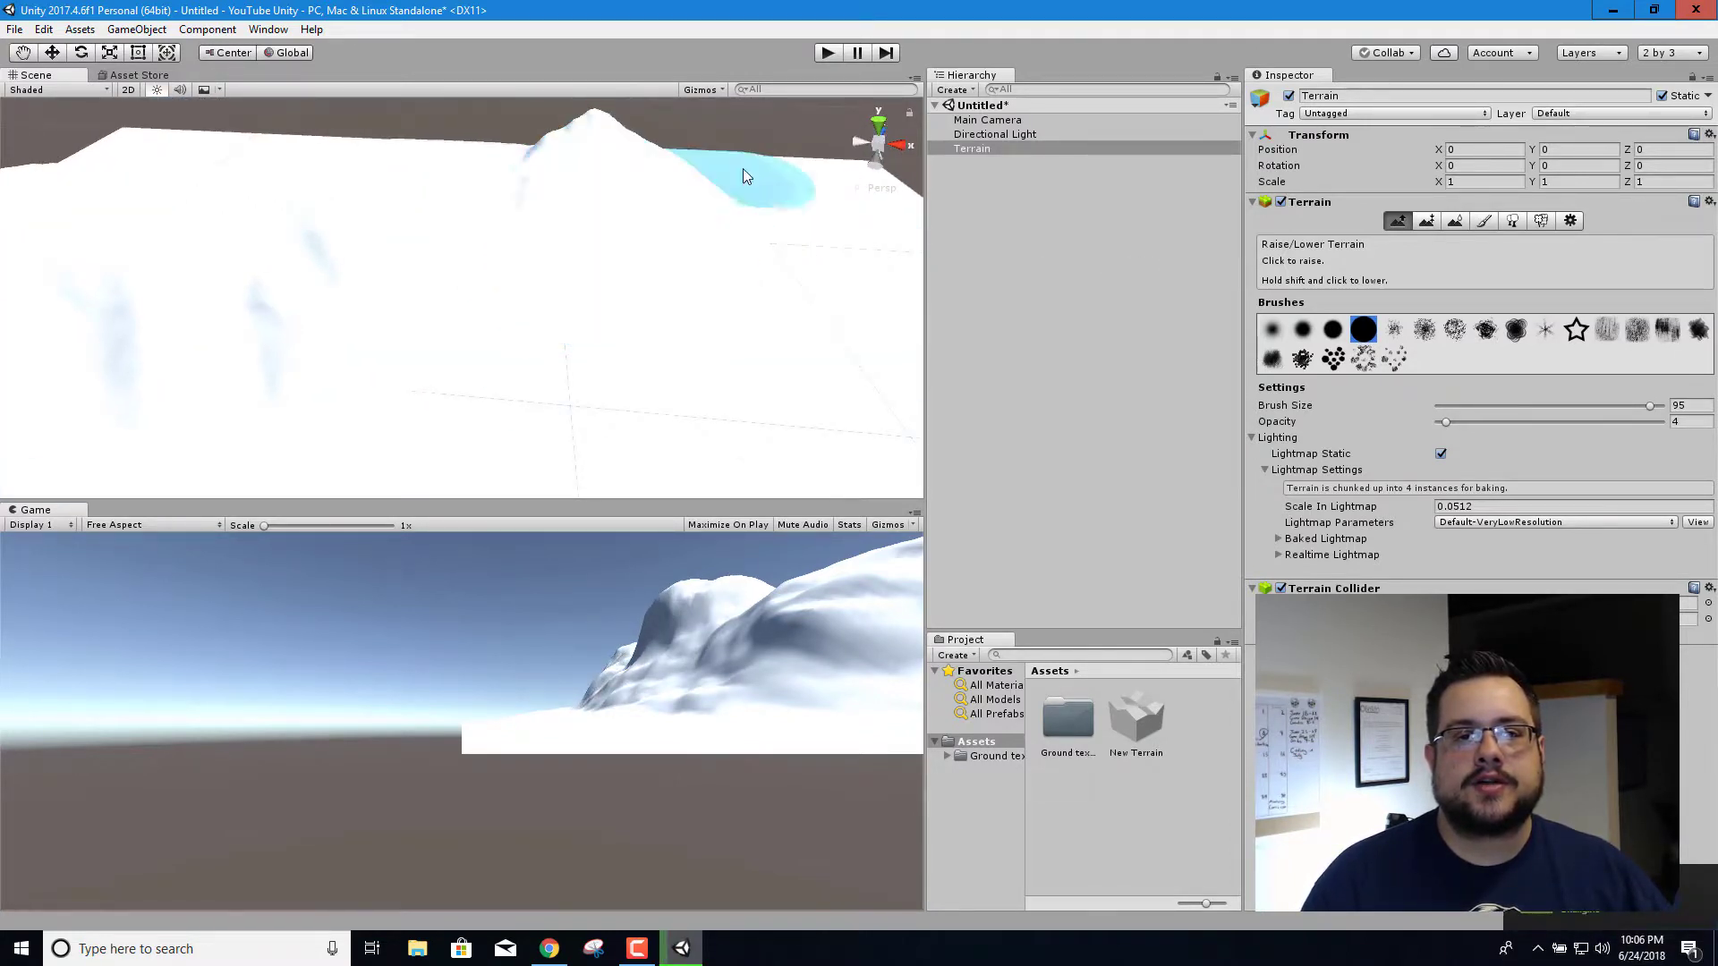
{"action": "mouse_move", "coordinate": [743, 168]}
{"action": "left_mouse_down"}
{"action": "mouse_move", "coordinate": [750, 191]}
{"action": "mouse_move", "coordinate": [718, 195]}
{"action": "left_mouse_up"}
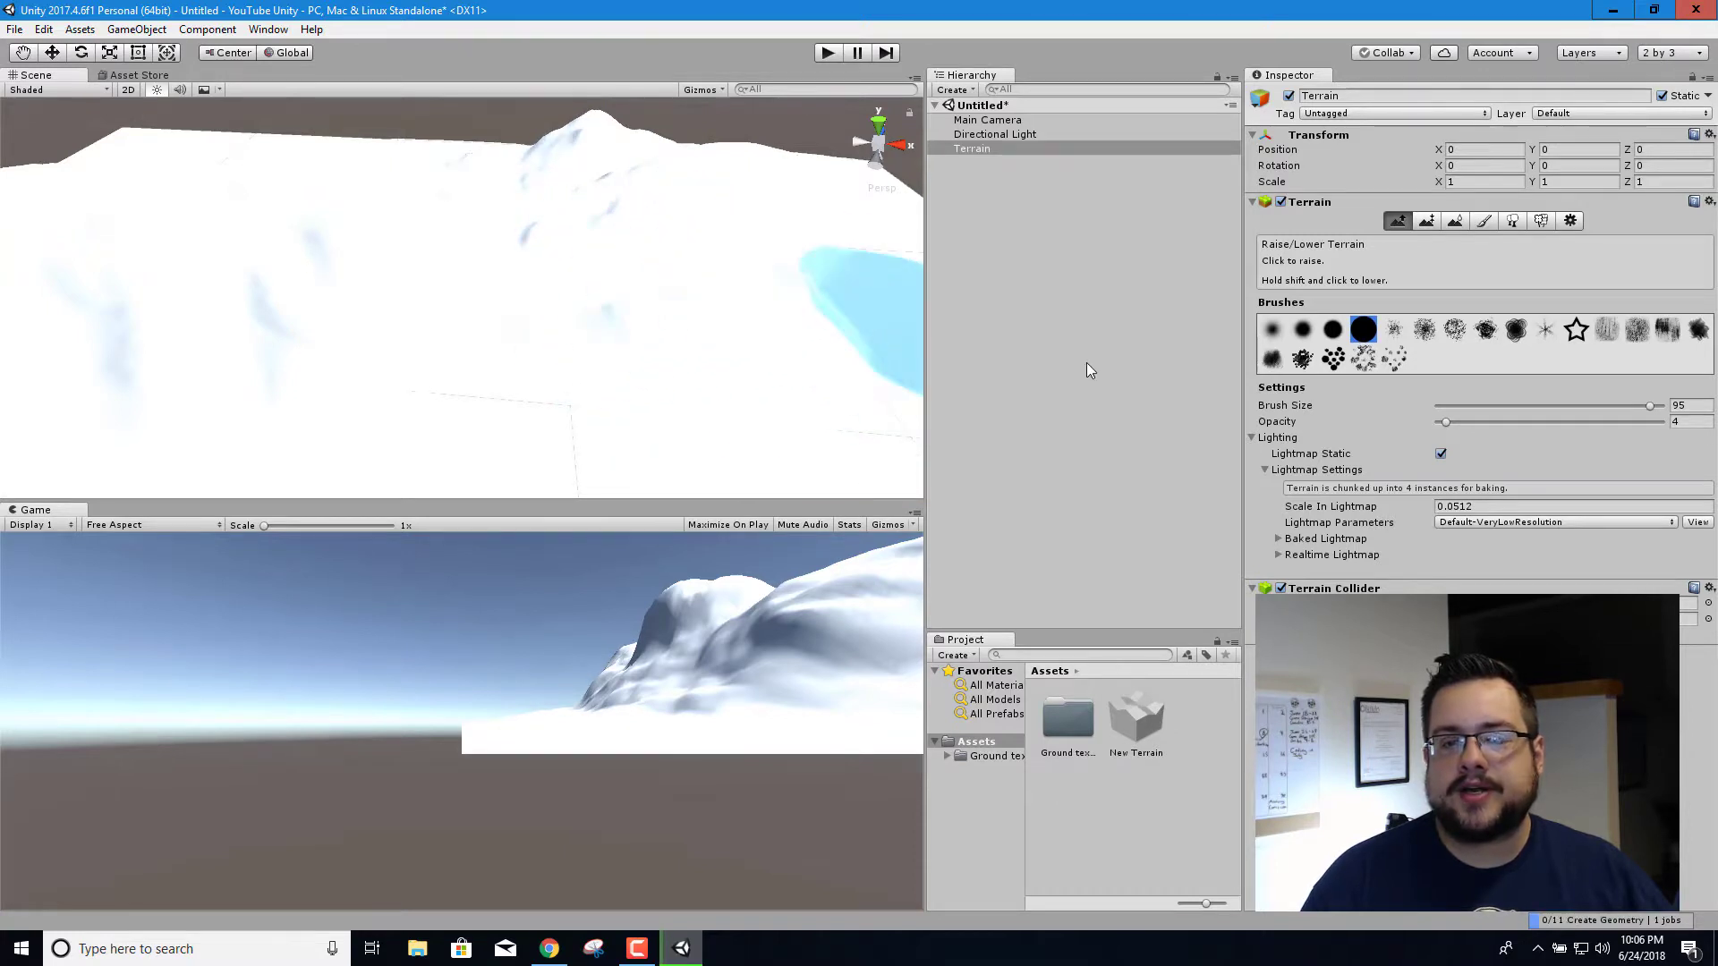
{"action": "mouse_move", "coordinate": [748, 292]}
{"action": "left_mouse_down", "text": "alt"}
{"action": "mouse_move", "coordinate": [1075, 255]}
{"action": "mouse_move", "coordinate": [1100, 236]}
{"action": "mouse_move", "coordinate": [319, 201]}
{"action": "mouse_move", "coordinate": [307, 238]}
{"action": "mouse_move", "coordinate": [146, 261]}
{"action": "mouse_move", "coordinate": [23, 414]}
{"action": "mouse_move", "coordinate": [231, 156]}
{"action": "mouse_move", "coordinate": [353, 141]}
{"action": "mouse_move", "coordinate": [196, 245]}
{"action": "mouse_move", "coordinate": [186, 281]}
{"action": "mouse_move", "coordinate": [304, 243]}
{"action": "left_mouse_up", "text": "alt"}
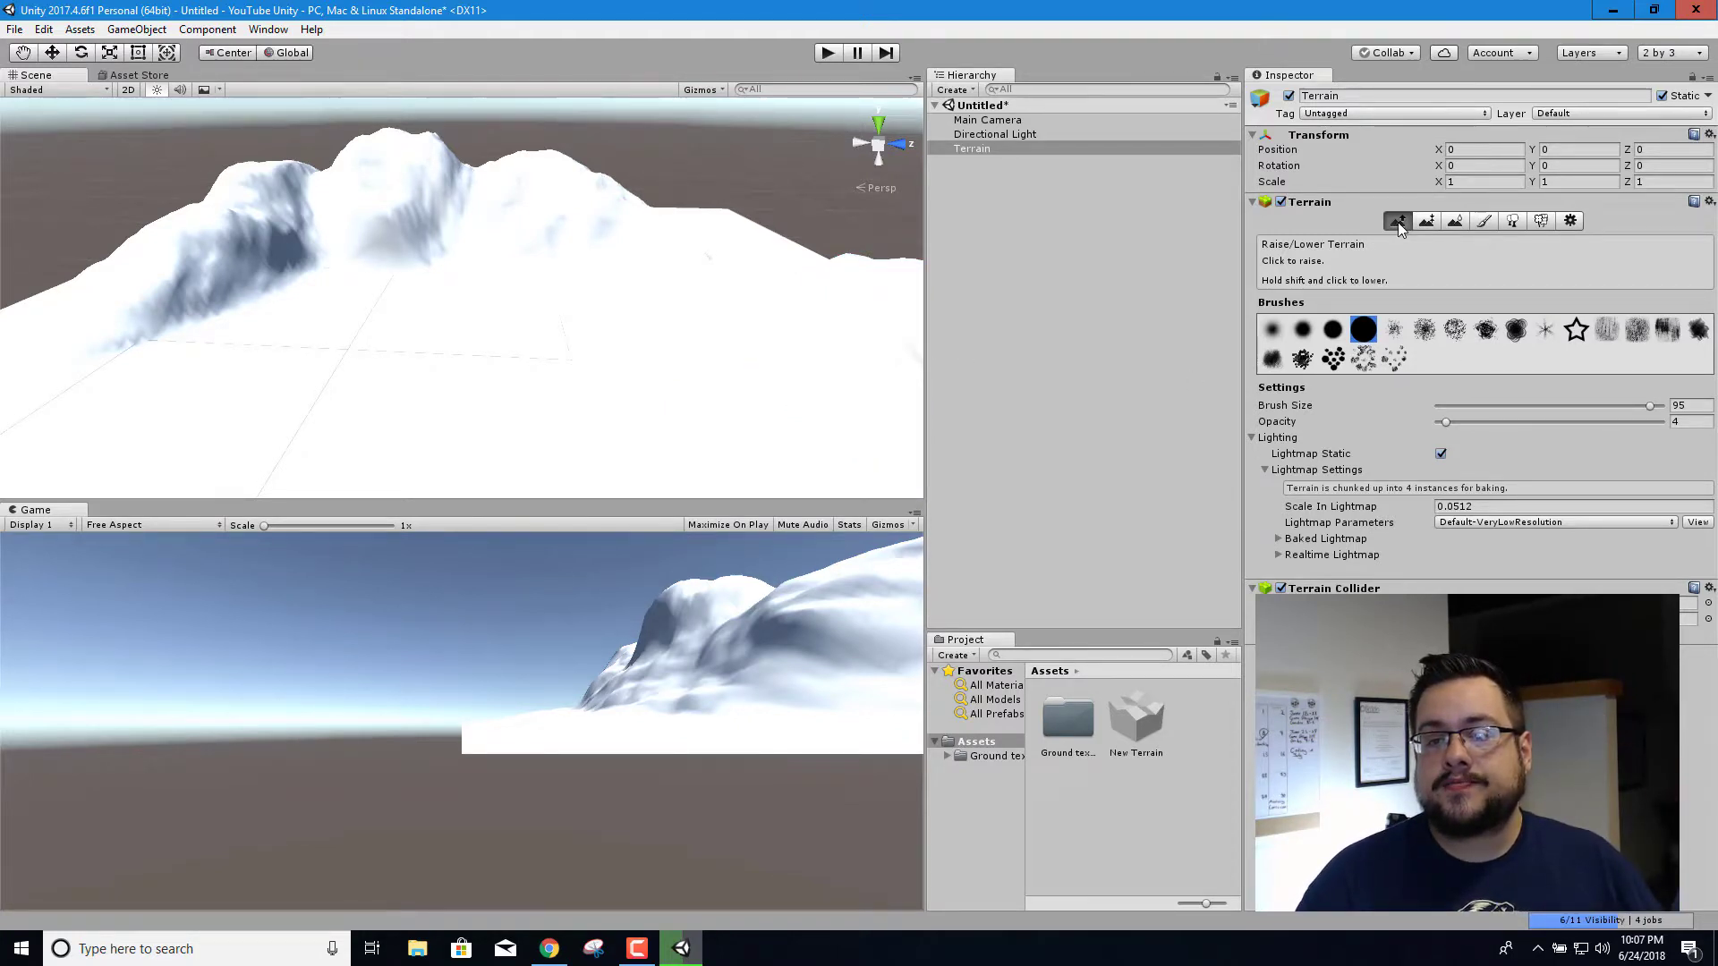
Cycle through Set Height, Smooth, Paint Texture, Trees, Details and Settings, ending on Paint Texture
{"action": "left_click", "coordinate": [1426, 222]}
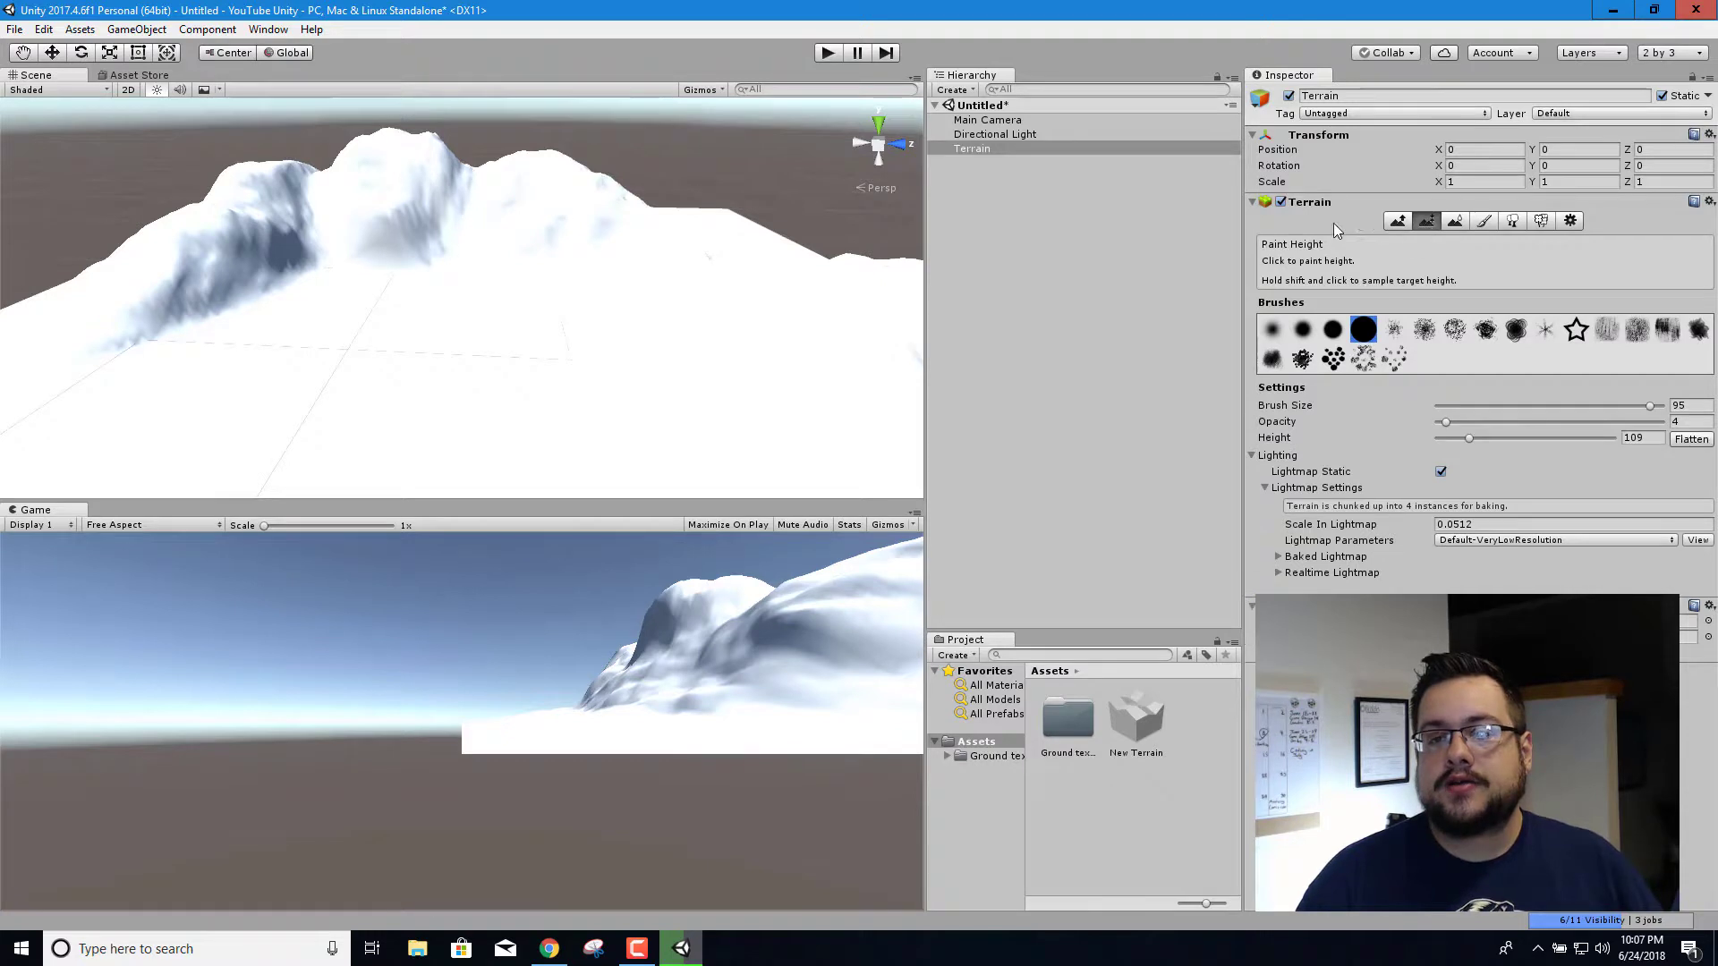
{"action": "left_click", "coordinate": [1452, 222]}
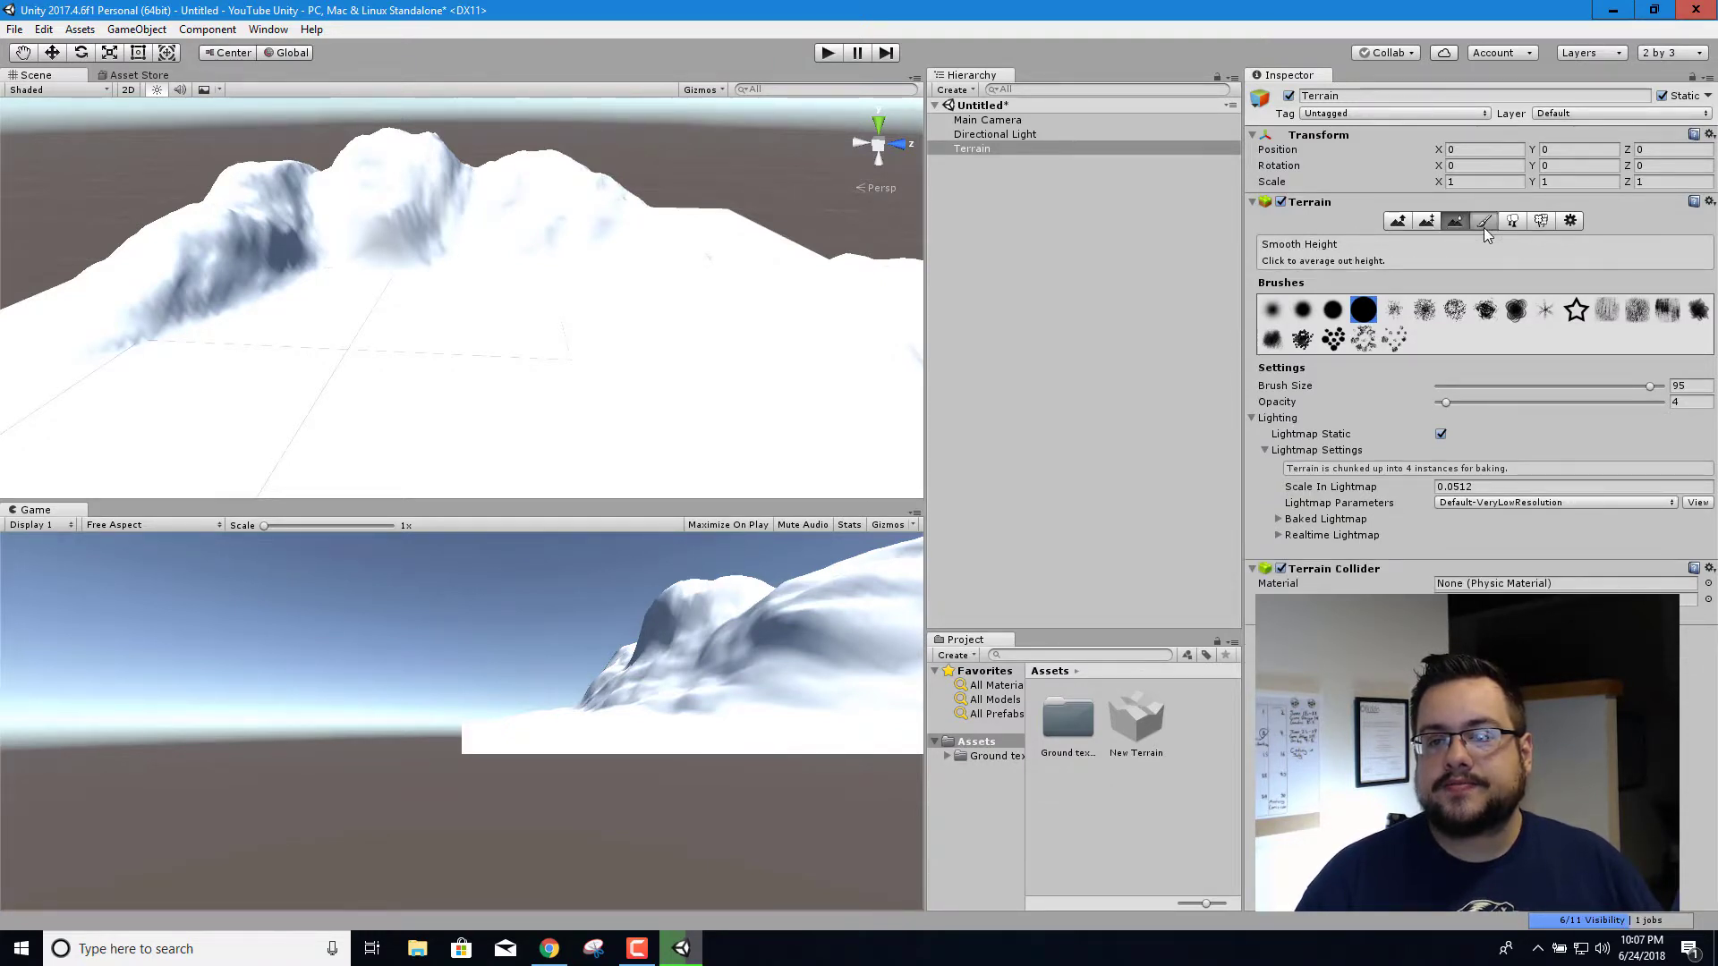
{"action": "left_click", "coordinate": [1483, 224]}
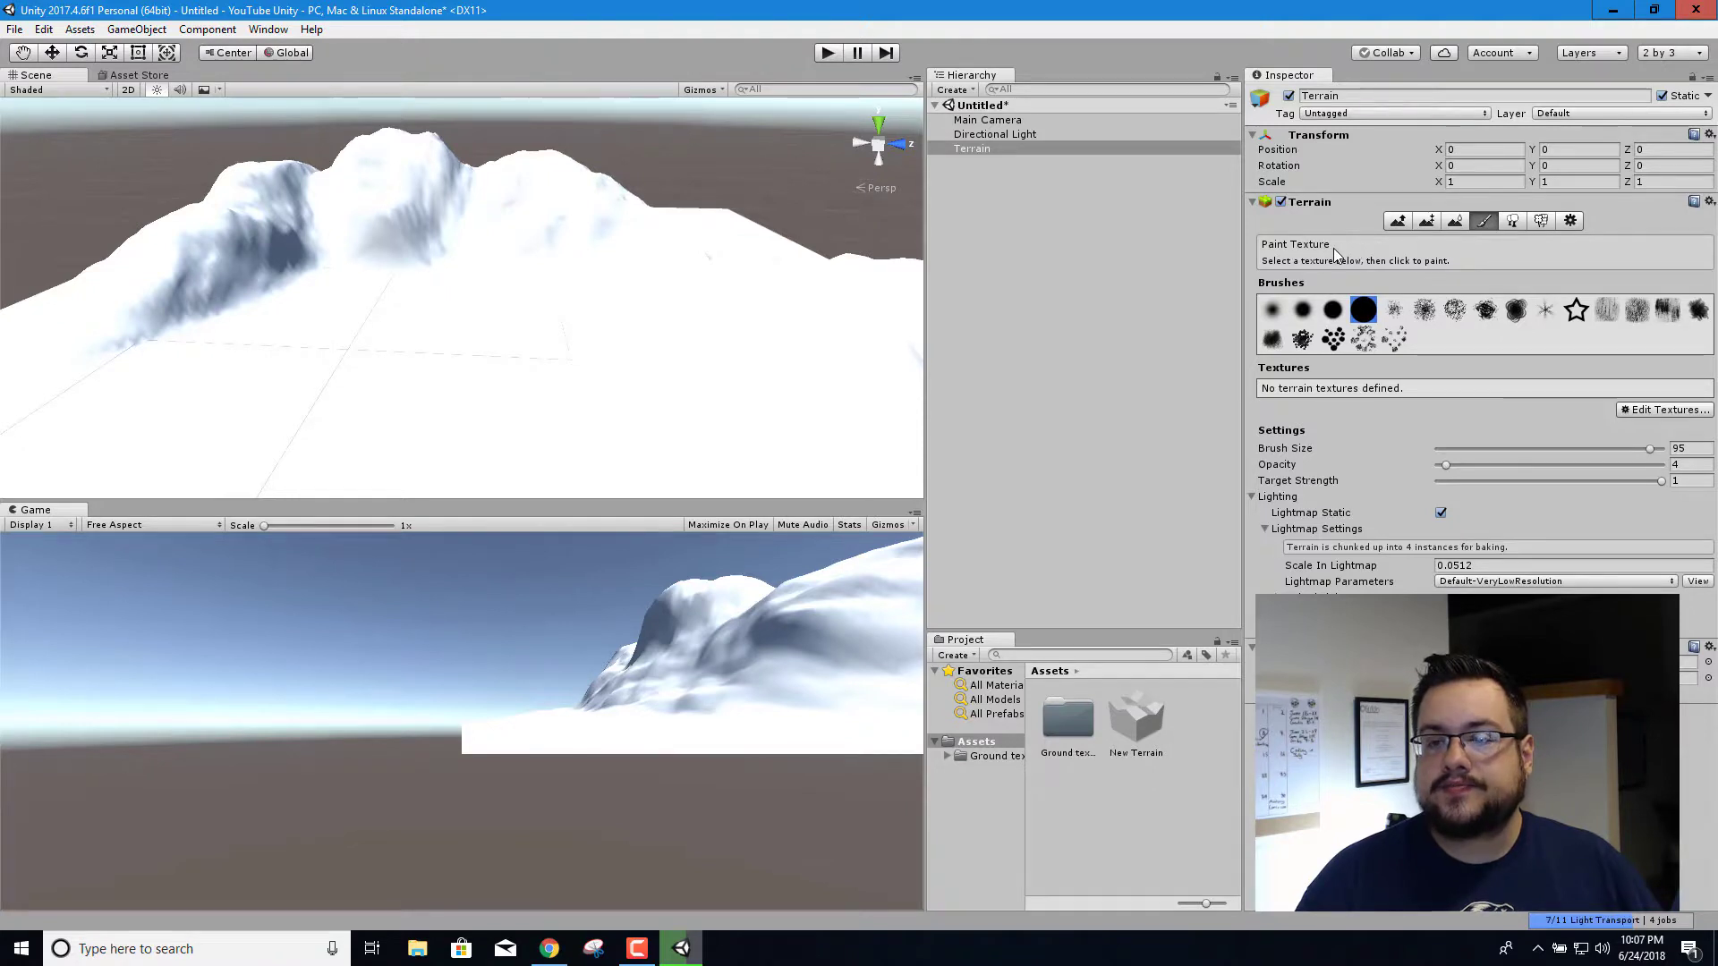
{"action": "left_click", "coordinate": [1513, 222]}
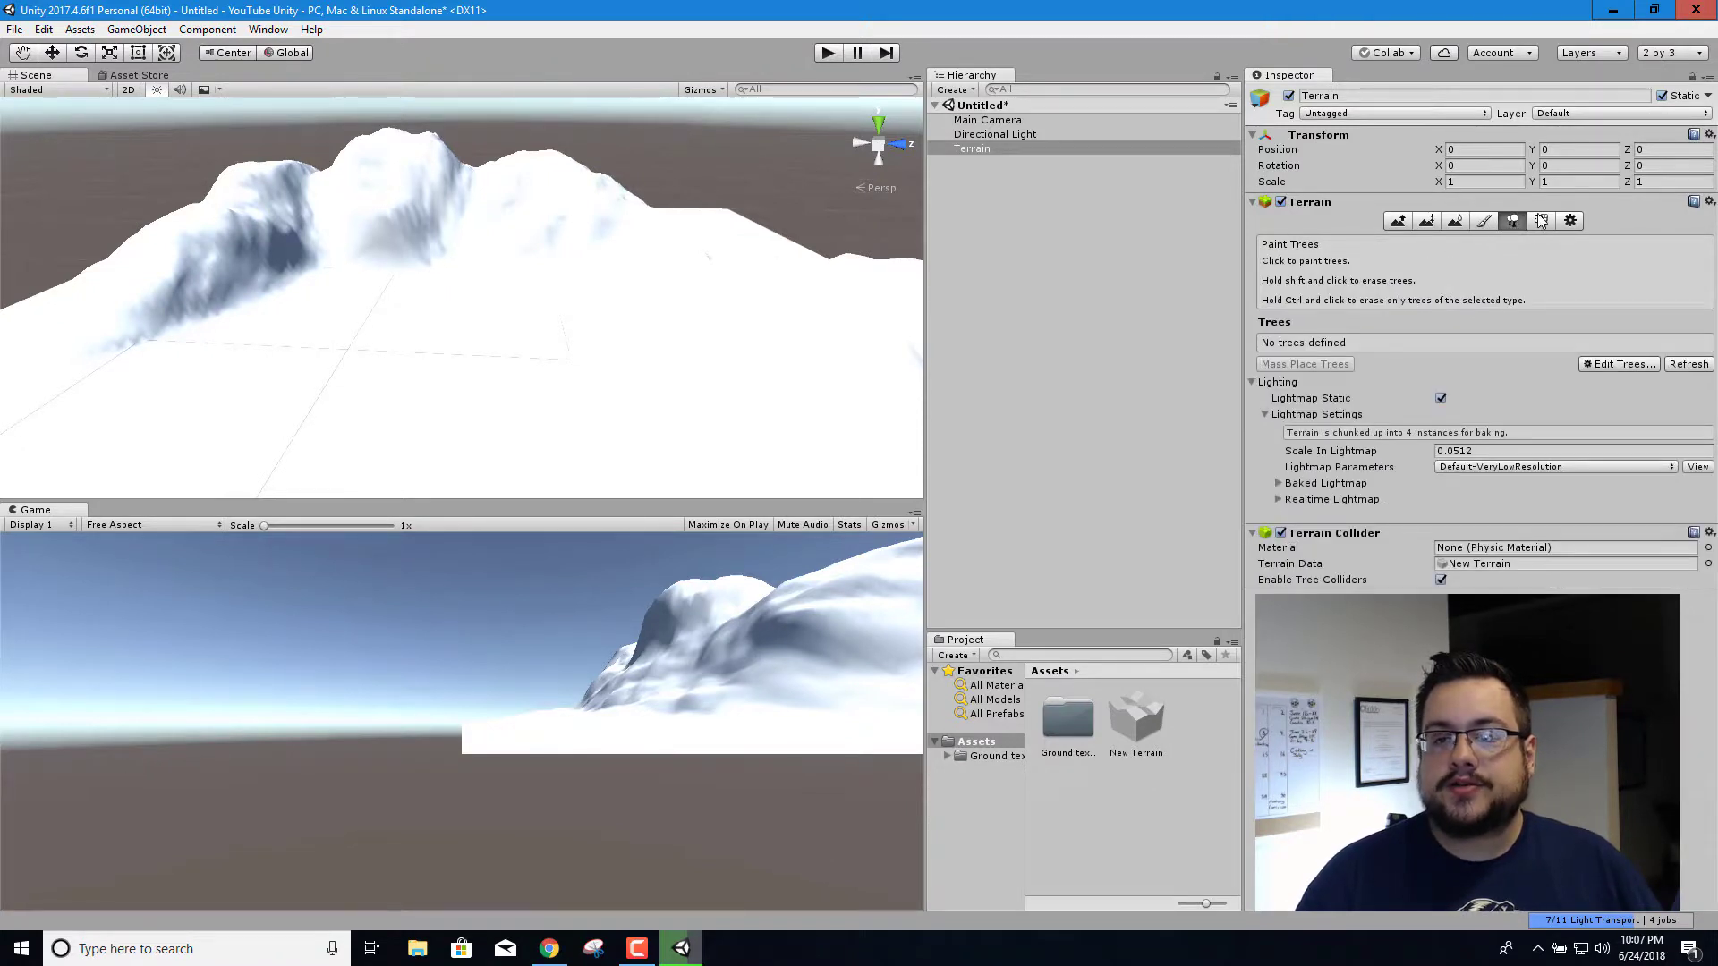
{"action": "left_click", "coordinate": [1541, 222]}
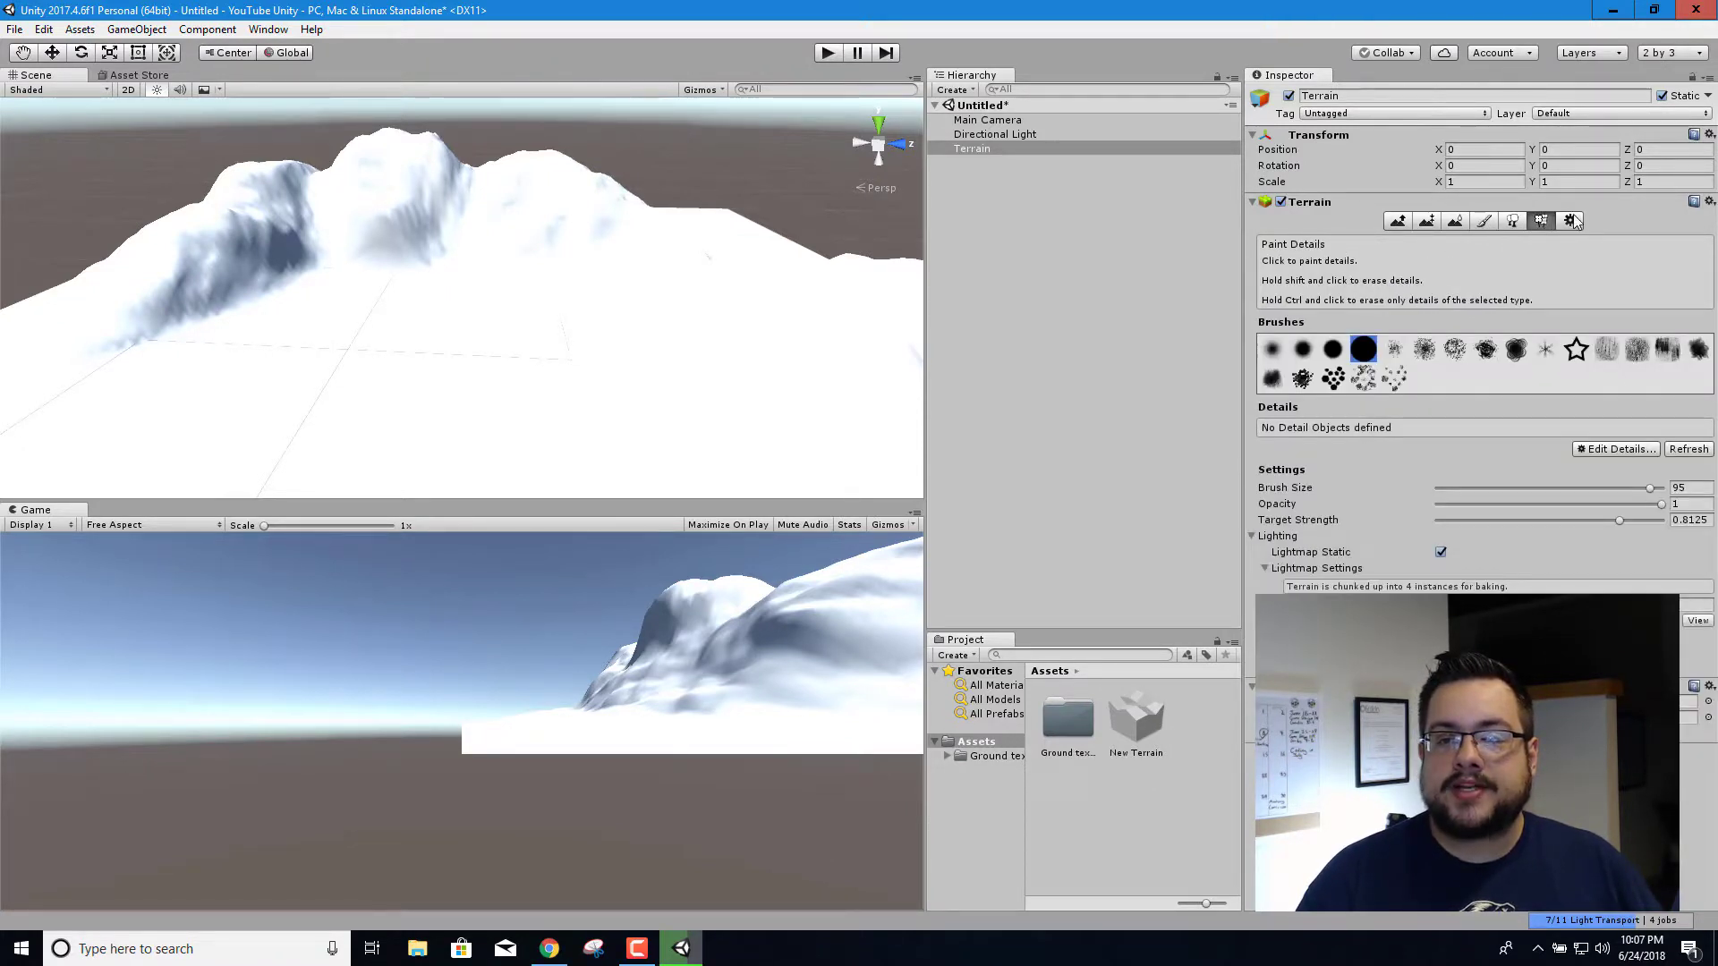
{"action": "left_click", "coordinate": [1572, 221]}
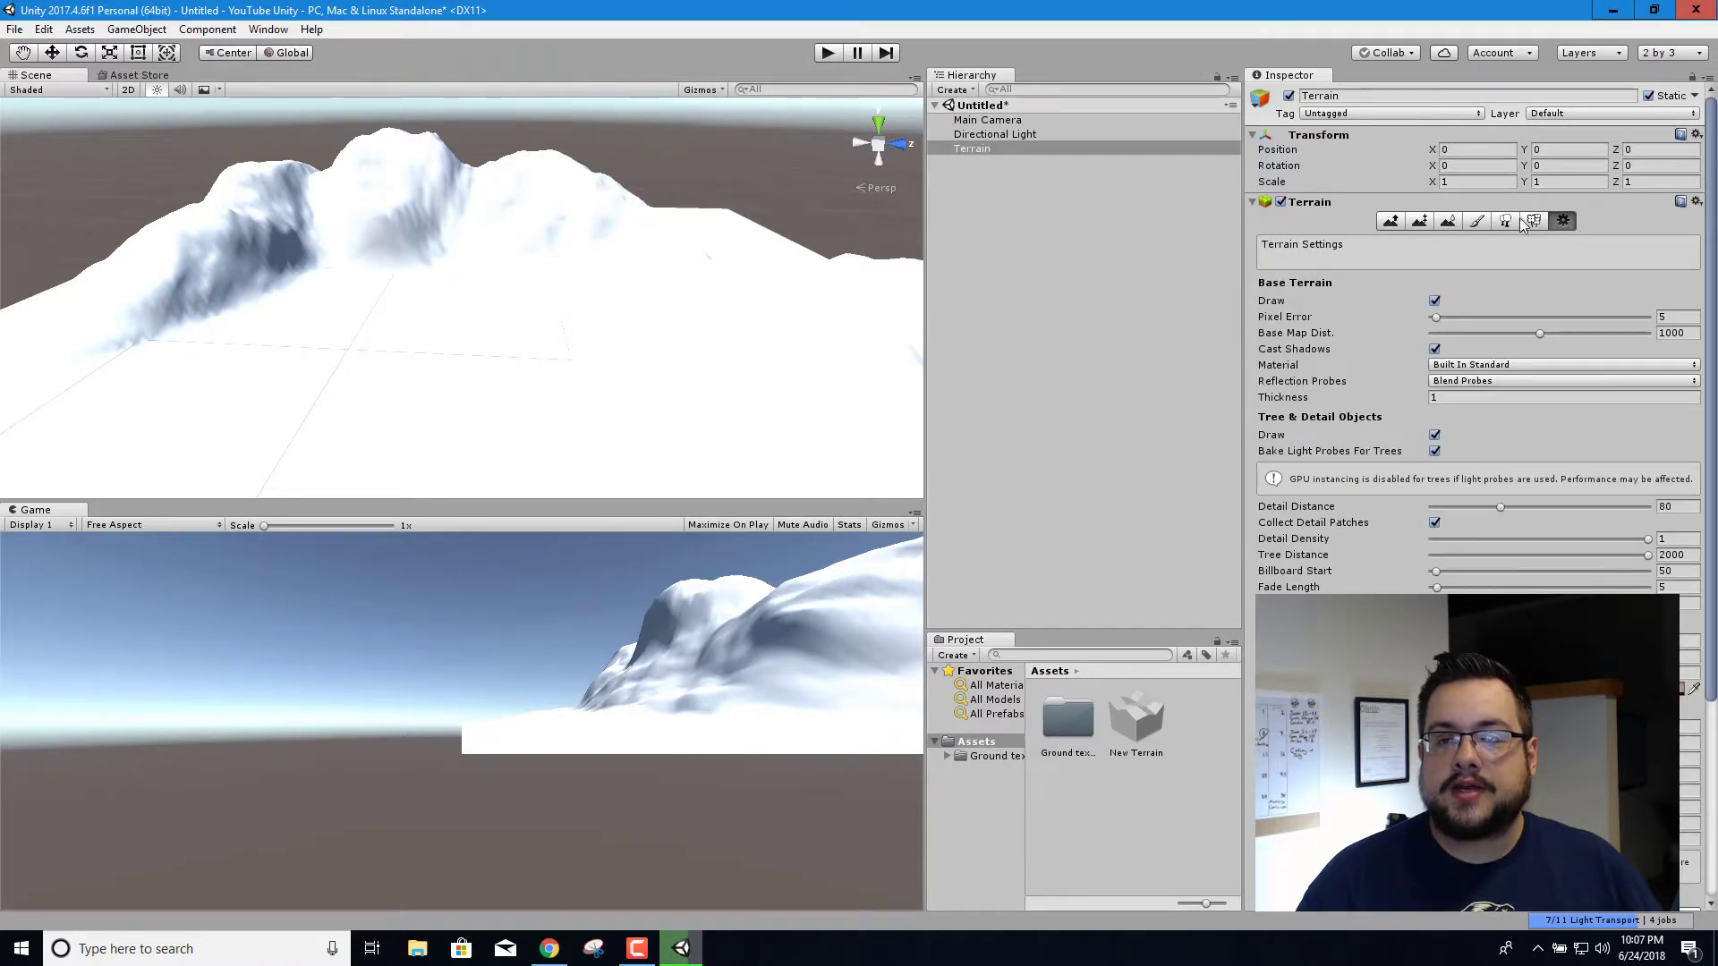
{"action": "left_click", "coordinate": [1478, 223]}
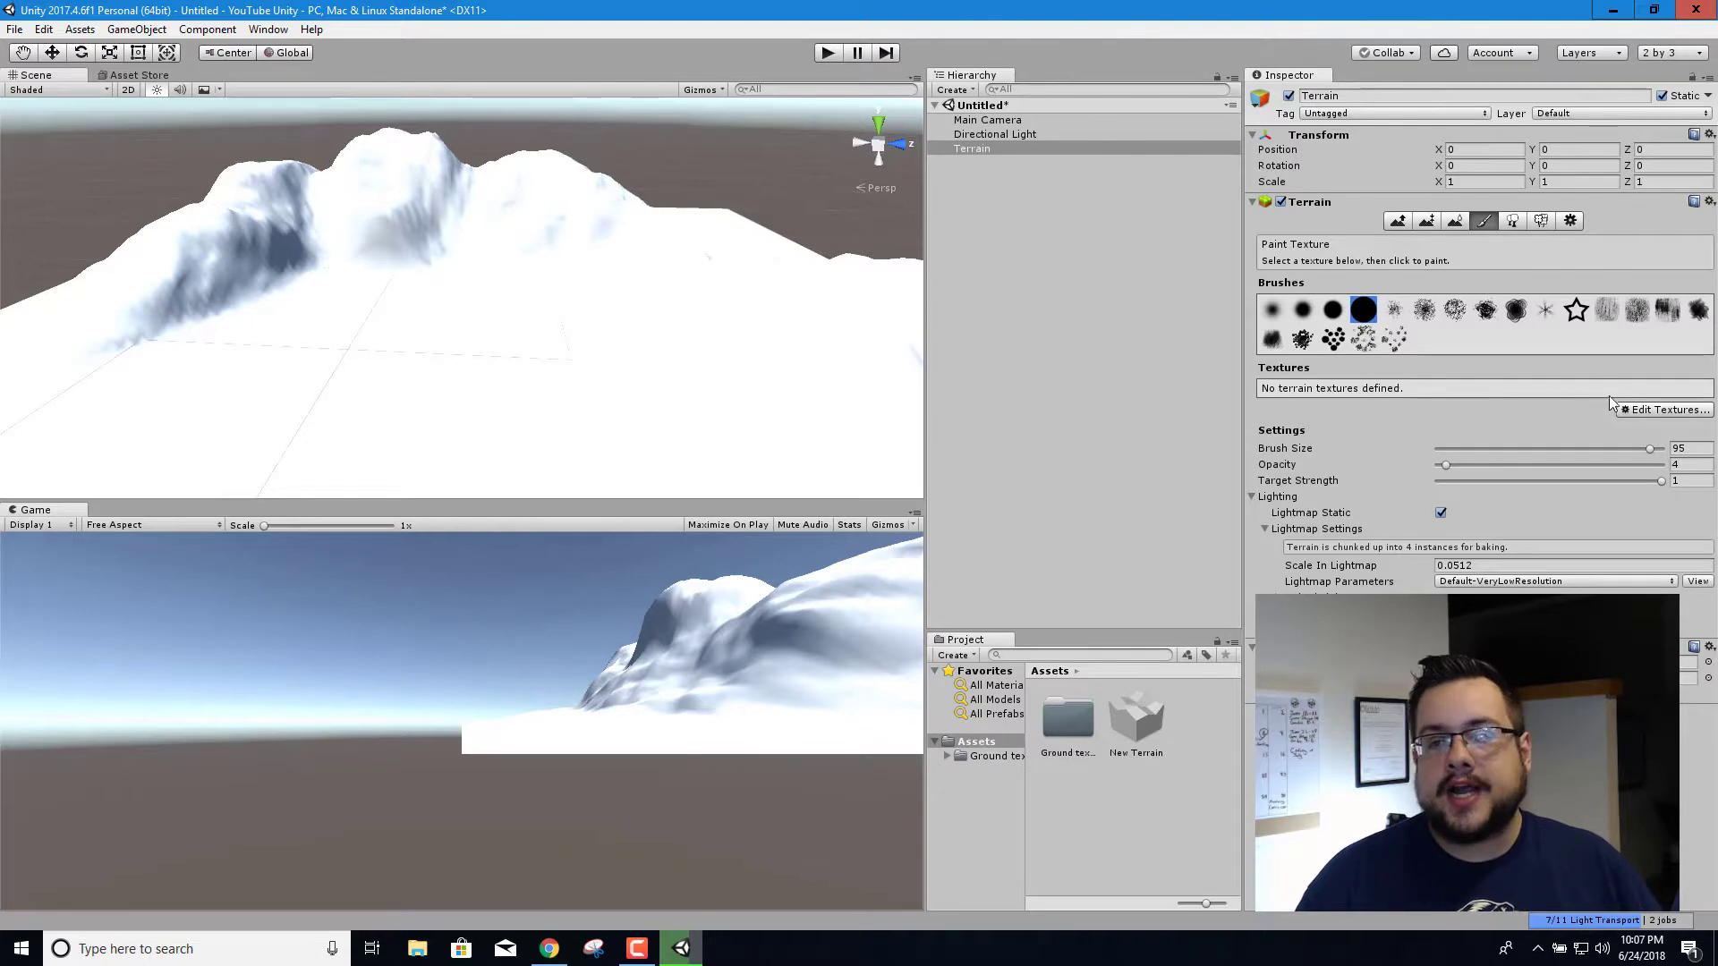
Start a new terrain texture and choose the grass image as its albedo
{"action": "left_click", "coordinate": [1652, 411]}
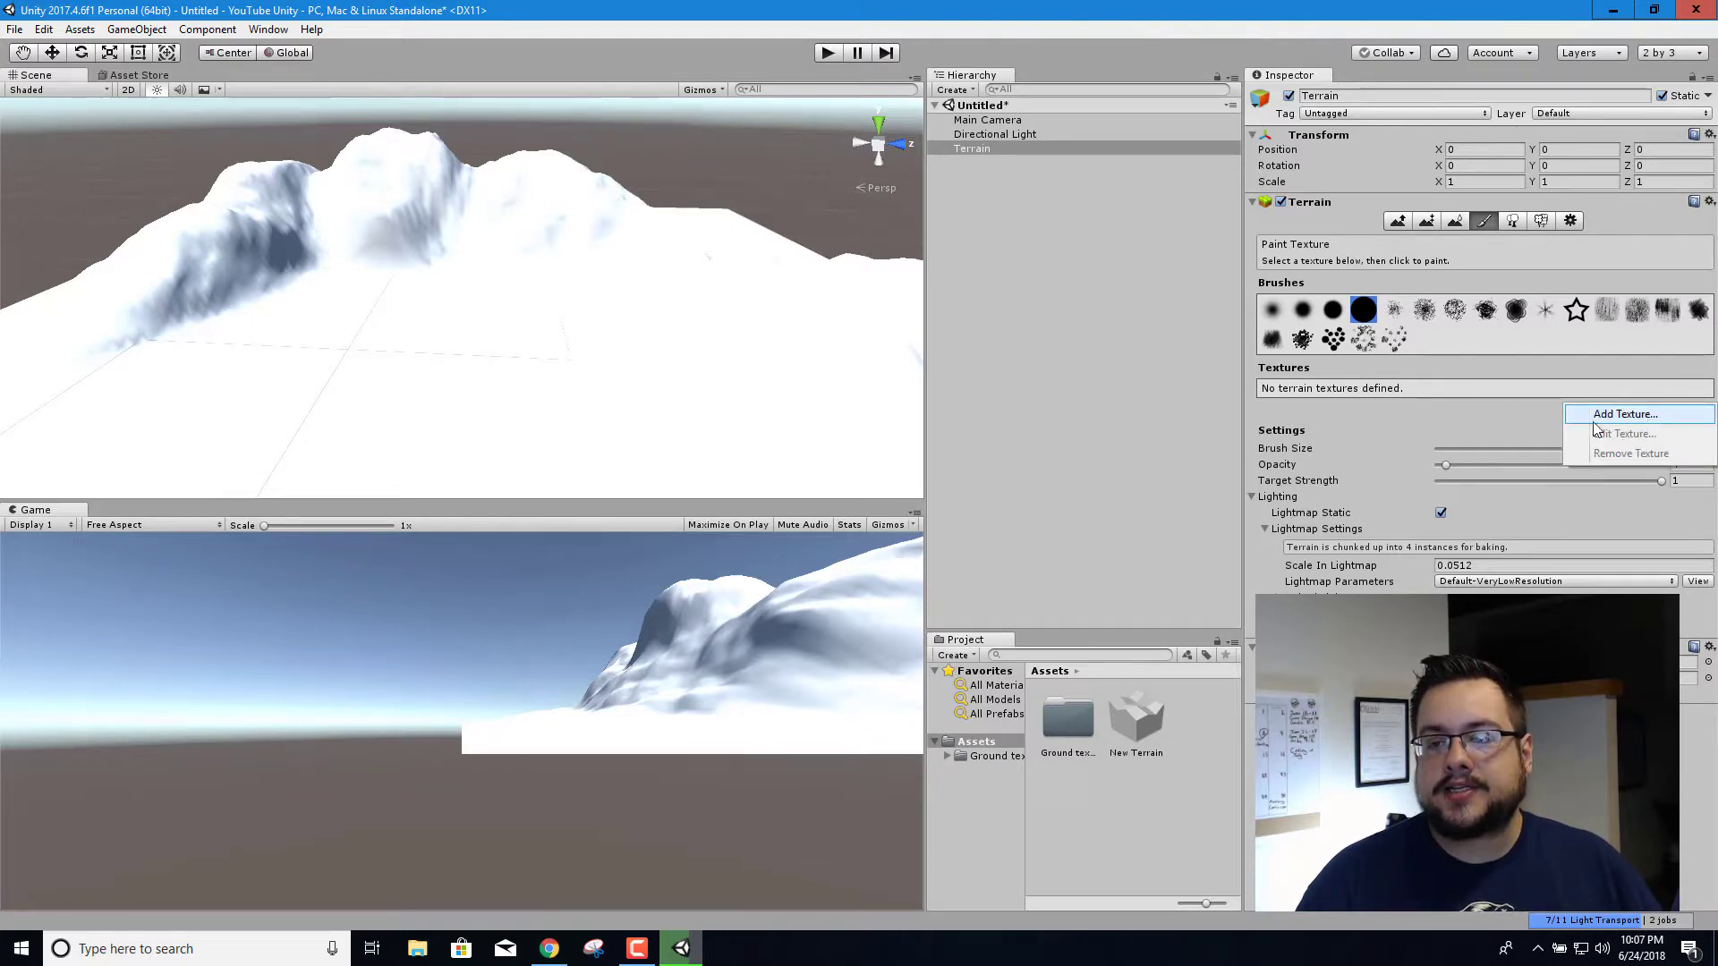
{"action": "left_click", "coordinate": [1624, 414]}
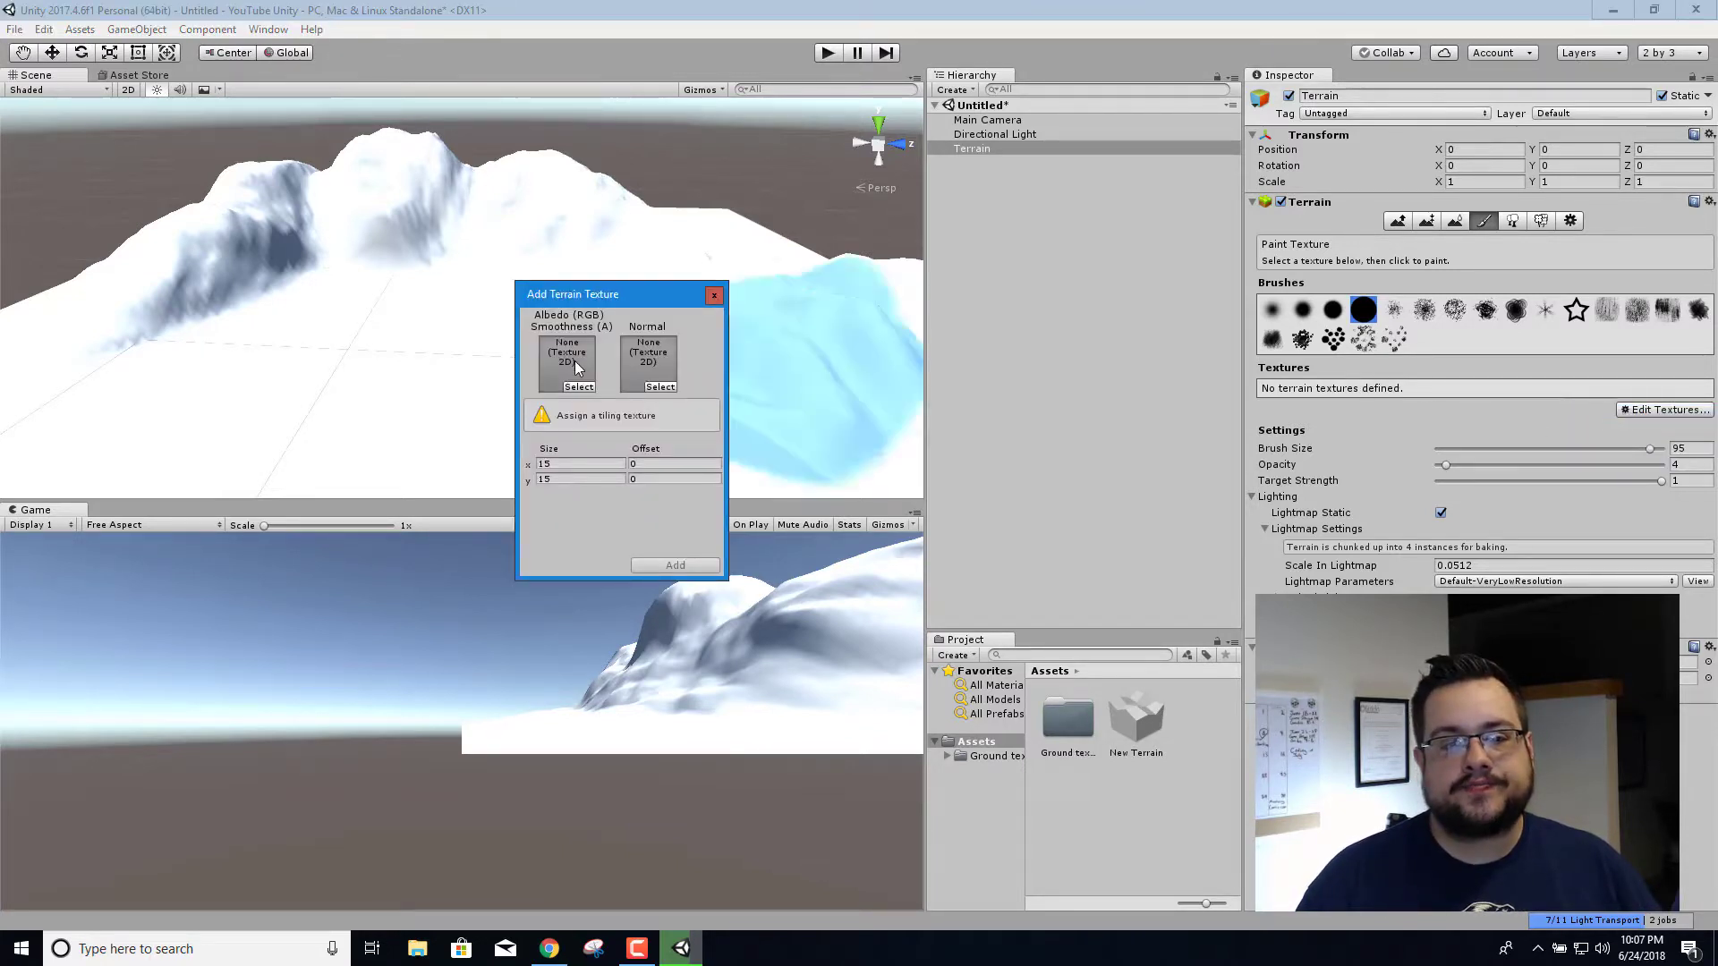
{"action": "left_click_drag", "start_coordinate": [540, 240], "coordinate": [537, 236]}
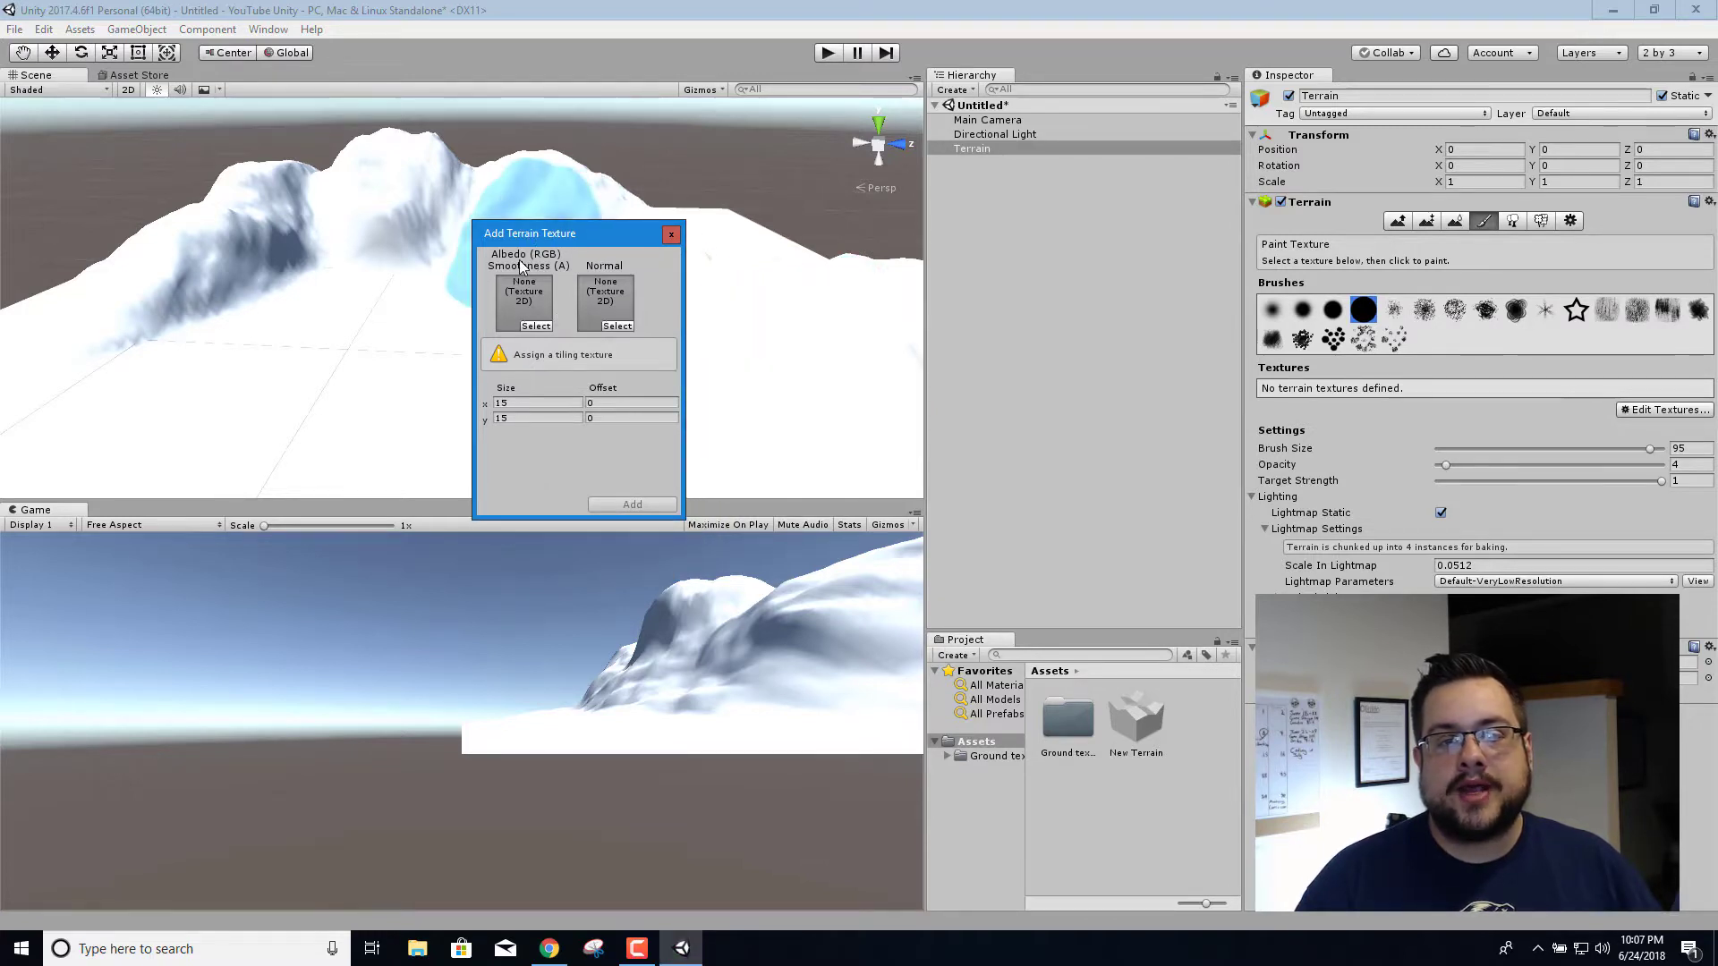
{"action": "left_click", "coordinate": [536, 327]}
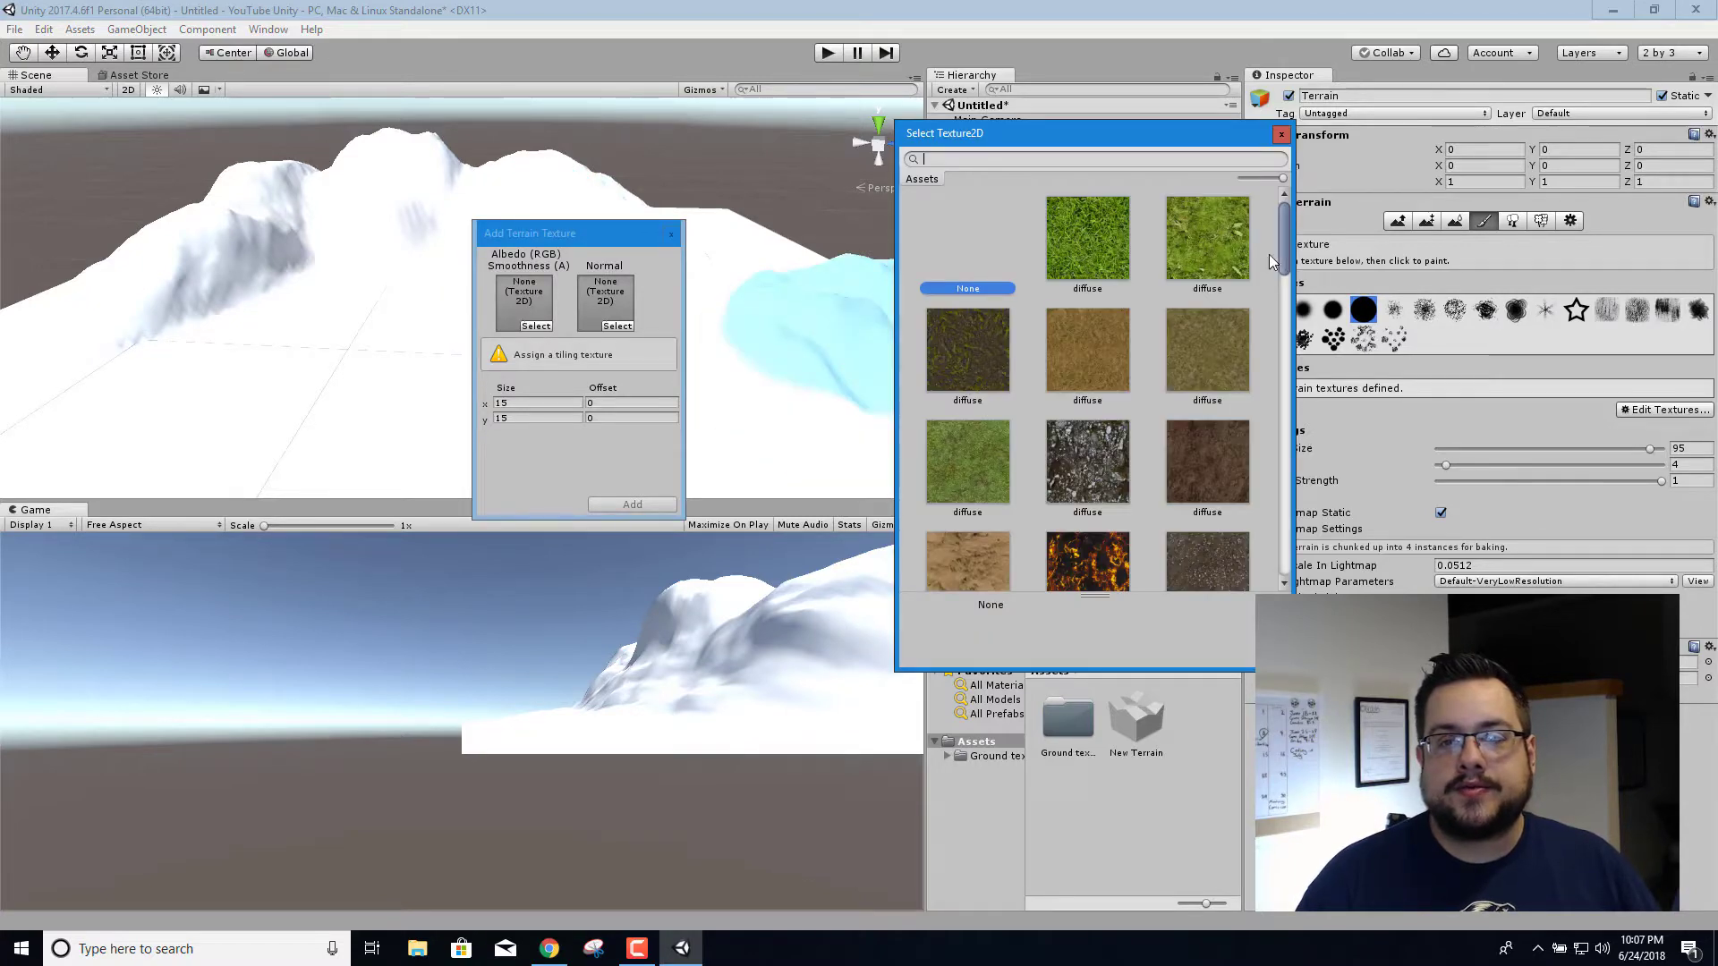
{"action": "scroll", "coordinate": [1269, 254], "scroll_direction": "down", "scroll_amount": 10}
{"action": "scroll", "coordinate": [1274, 578], "scroll_direction": "up", "scroll_amount": 9}
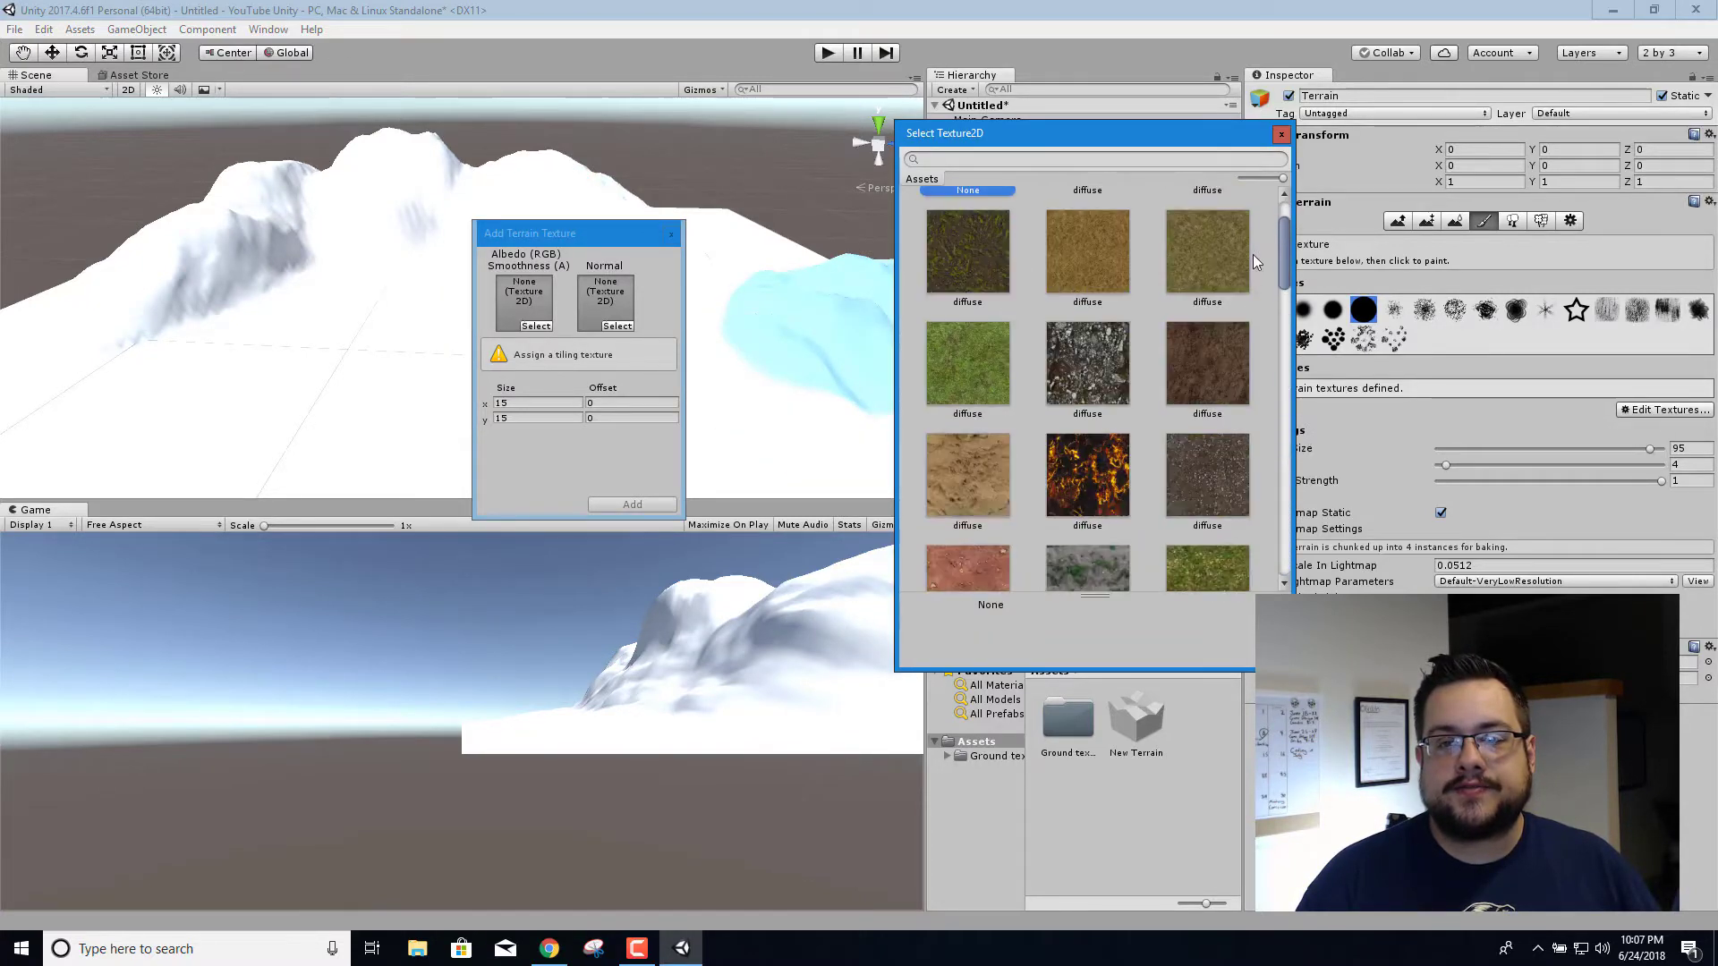
{"action": "scroll", "coordinate": [1251, 246], "scroll_direction": "up", "scroll_amount": 1}
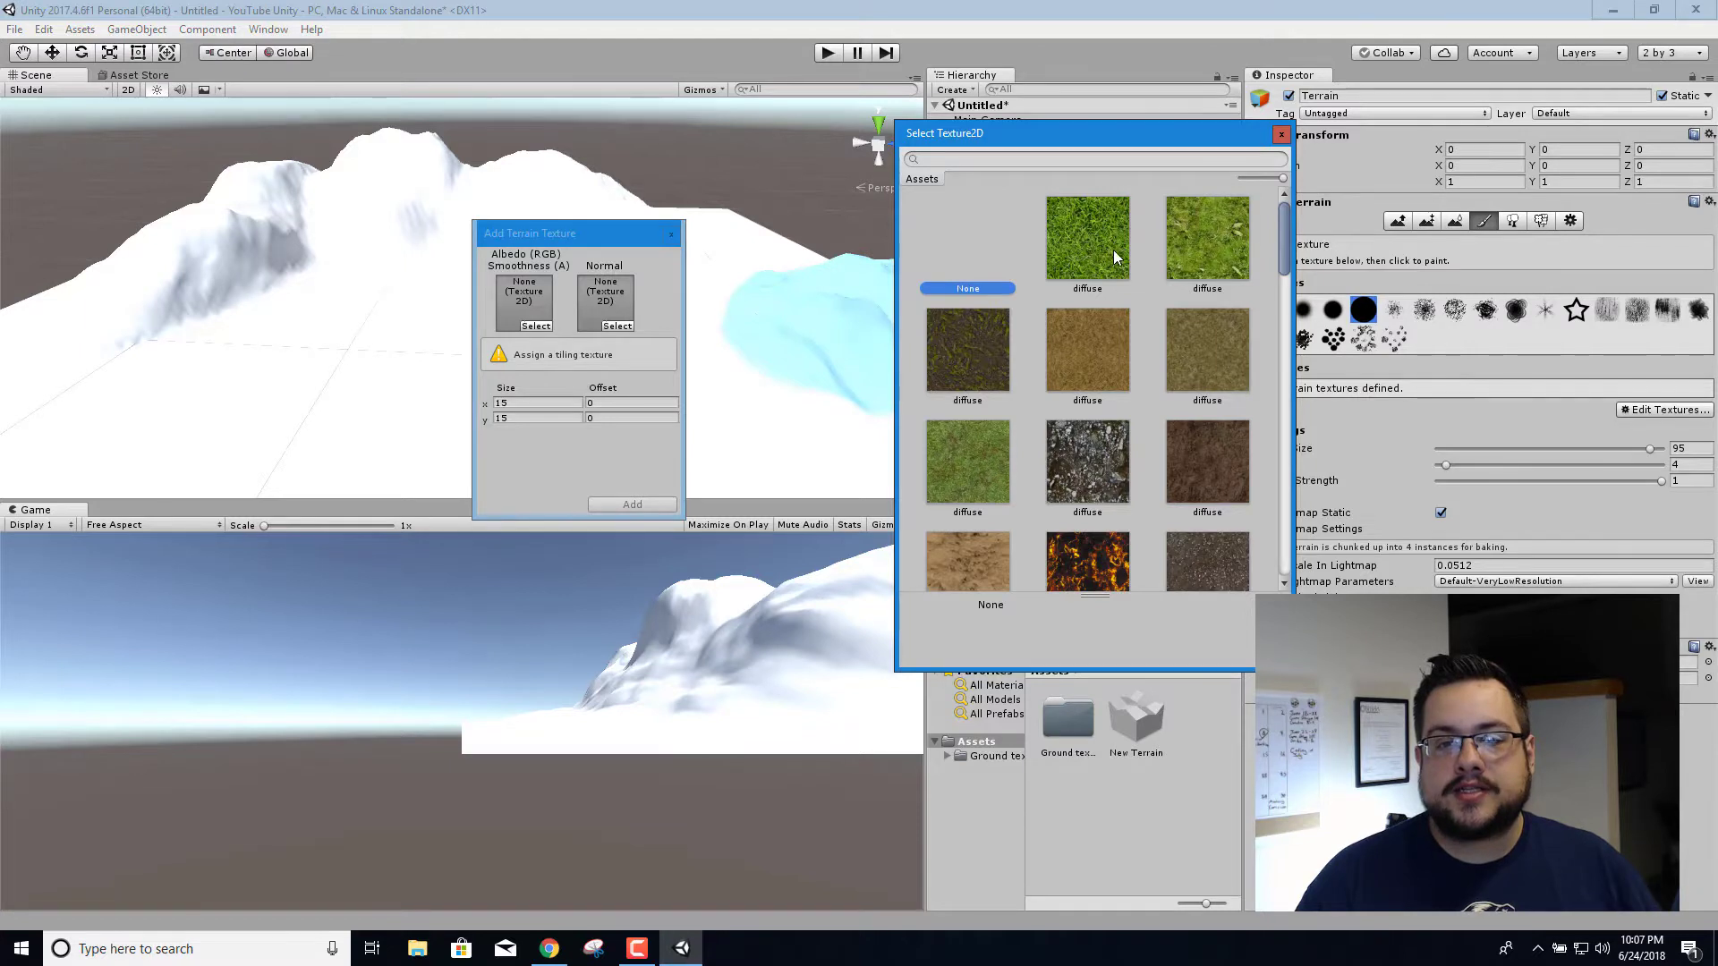
{"action": "scroll", "coordinate": [1118, 258], "scroll_direction": "down", "scroll_amount": 1}
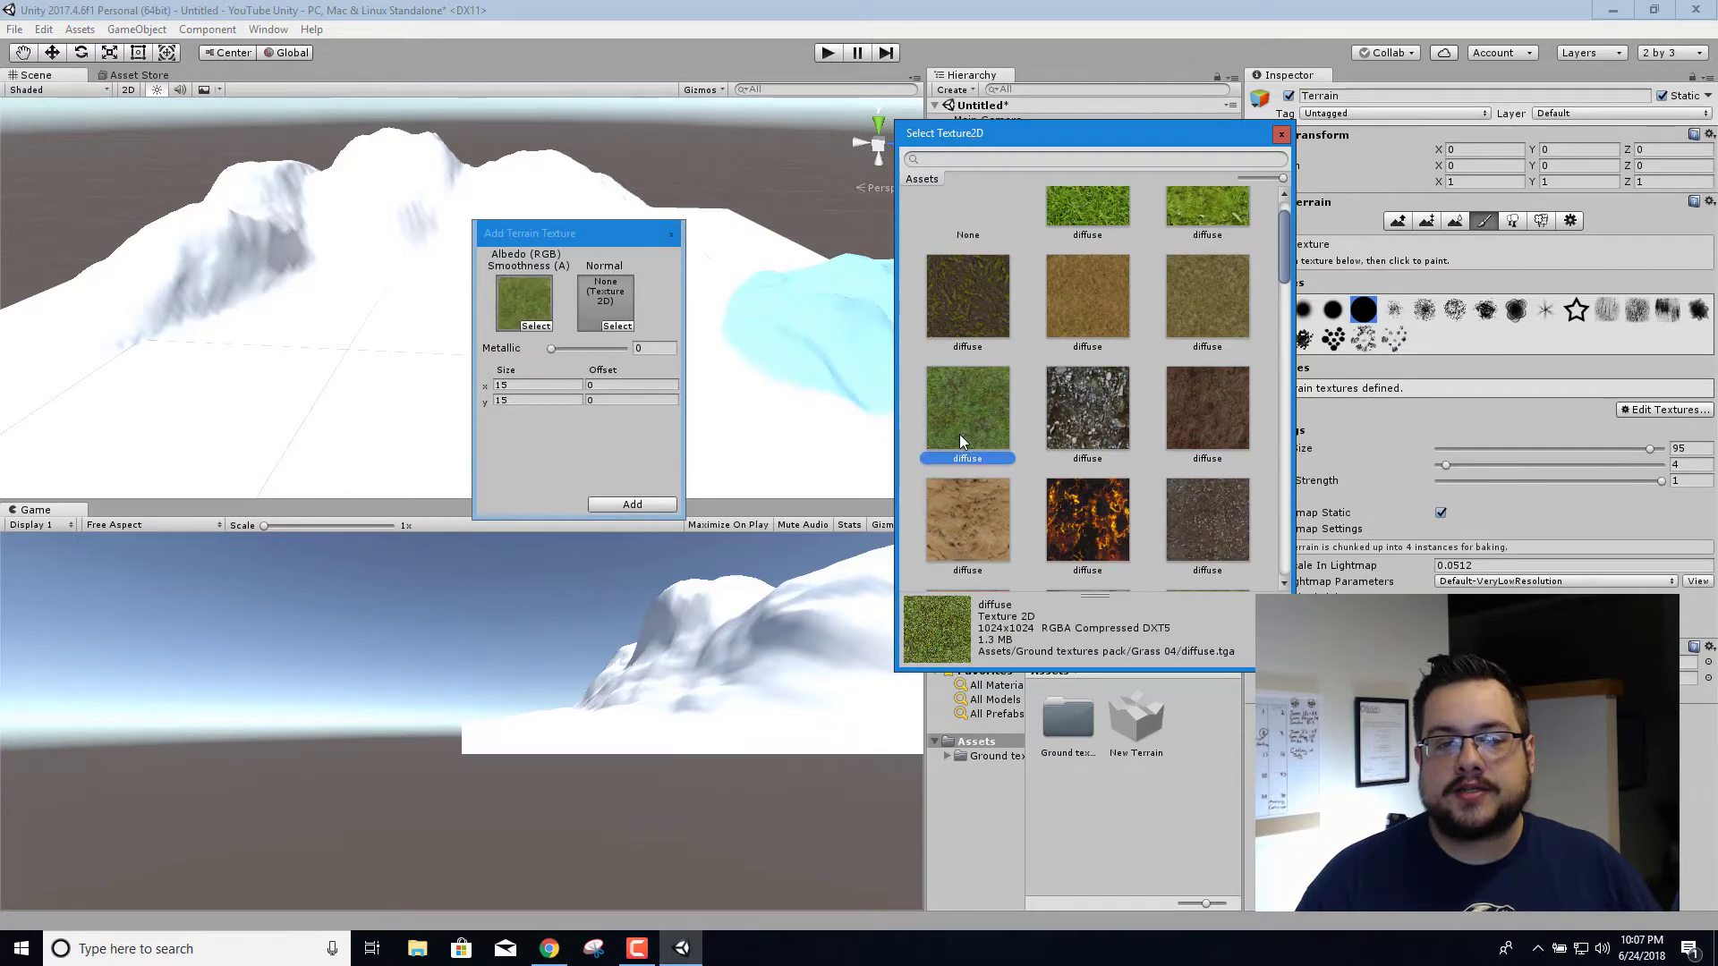
Assign the grass normal map and add the texture to the terrain
{"action": "left_click", "coordinate": [627, 328]}
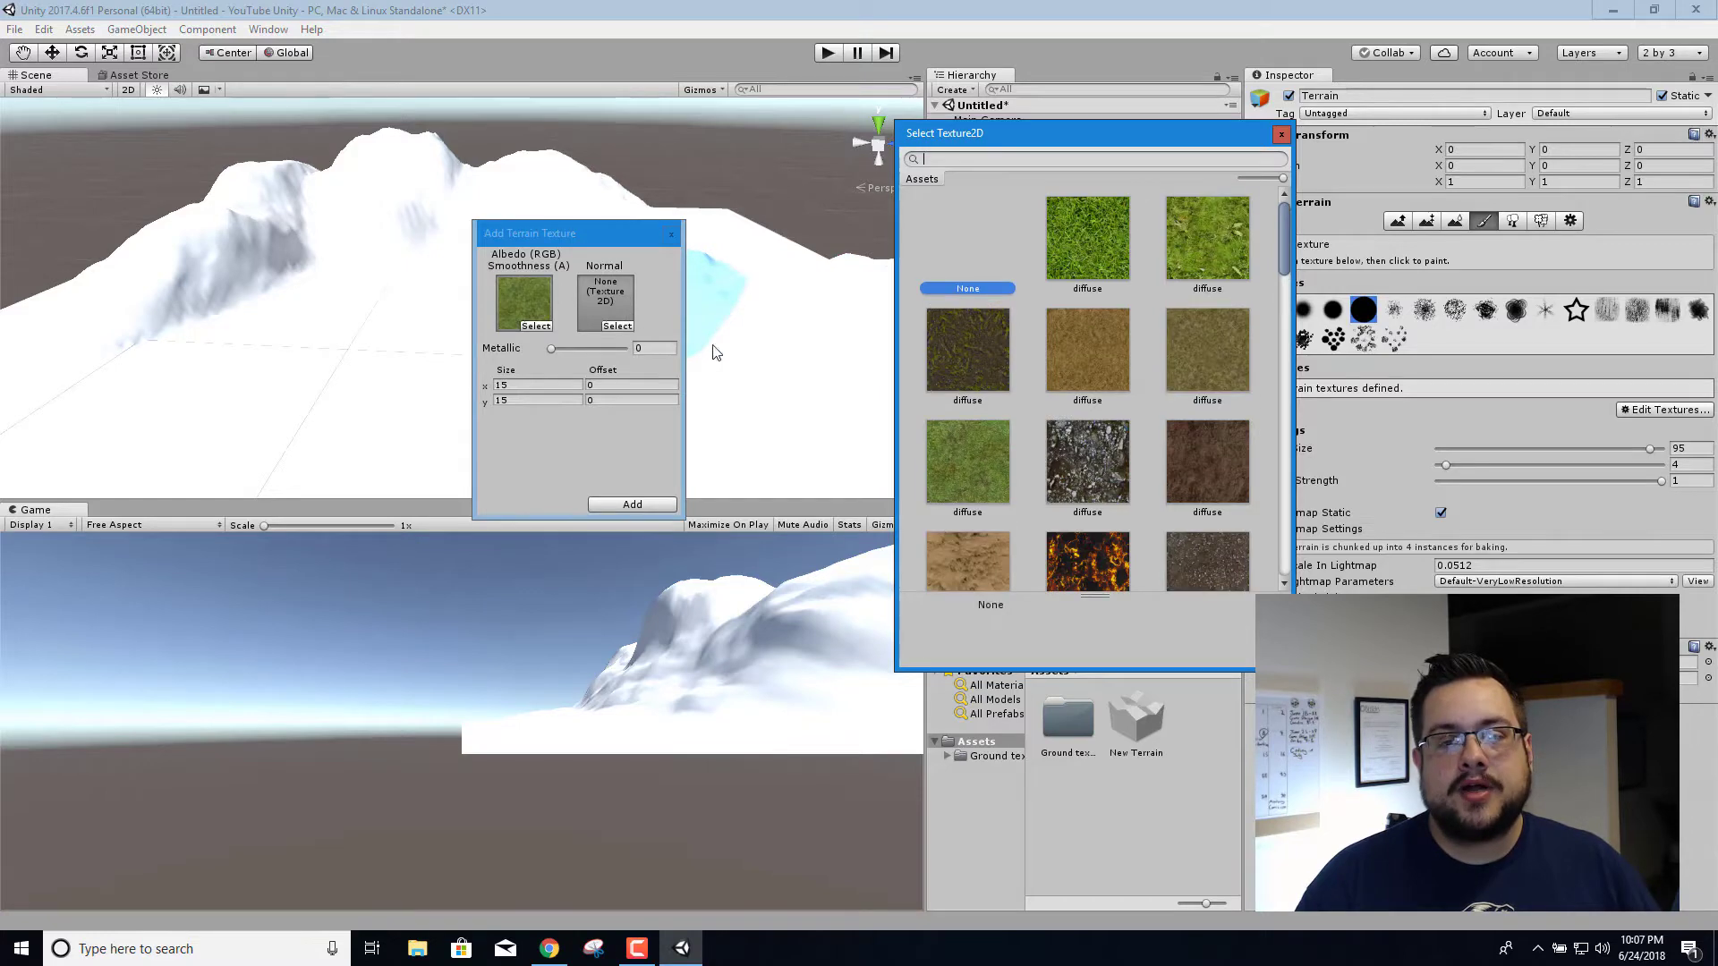
{"action": "scroll", "coordinate": [1072, 412], "scroll_direction": "down", "scroll_amount": 5}
{"action": "scroll", "coordinate": [1092, 421], "scroll_direction": "down", "scroll_amount": 1}
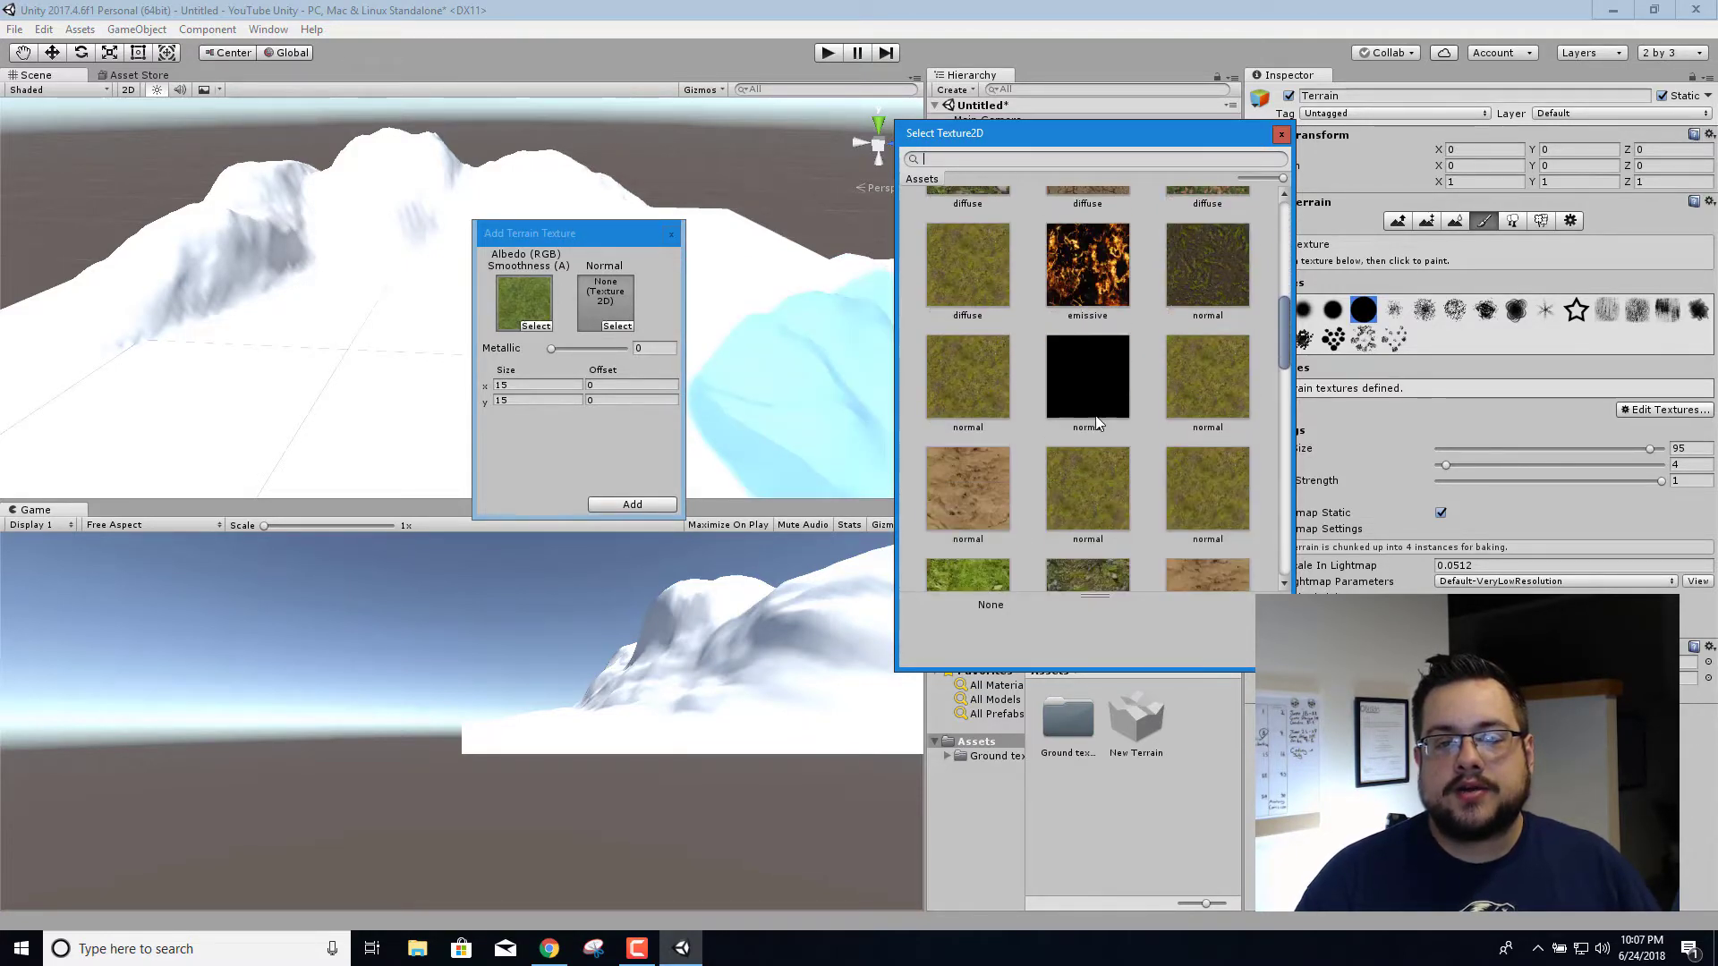
{"action": "scroll", "coordinate": [1127, 399], "scroll_direction": "down", "scroll_amount": 1}
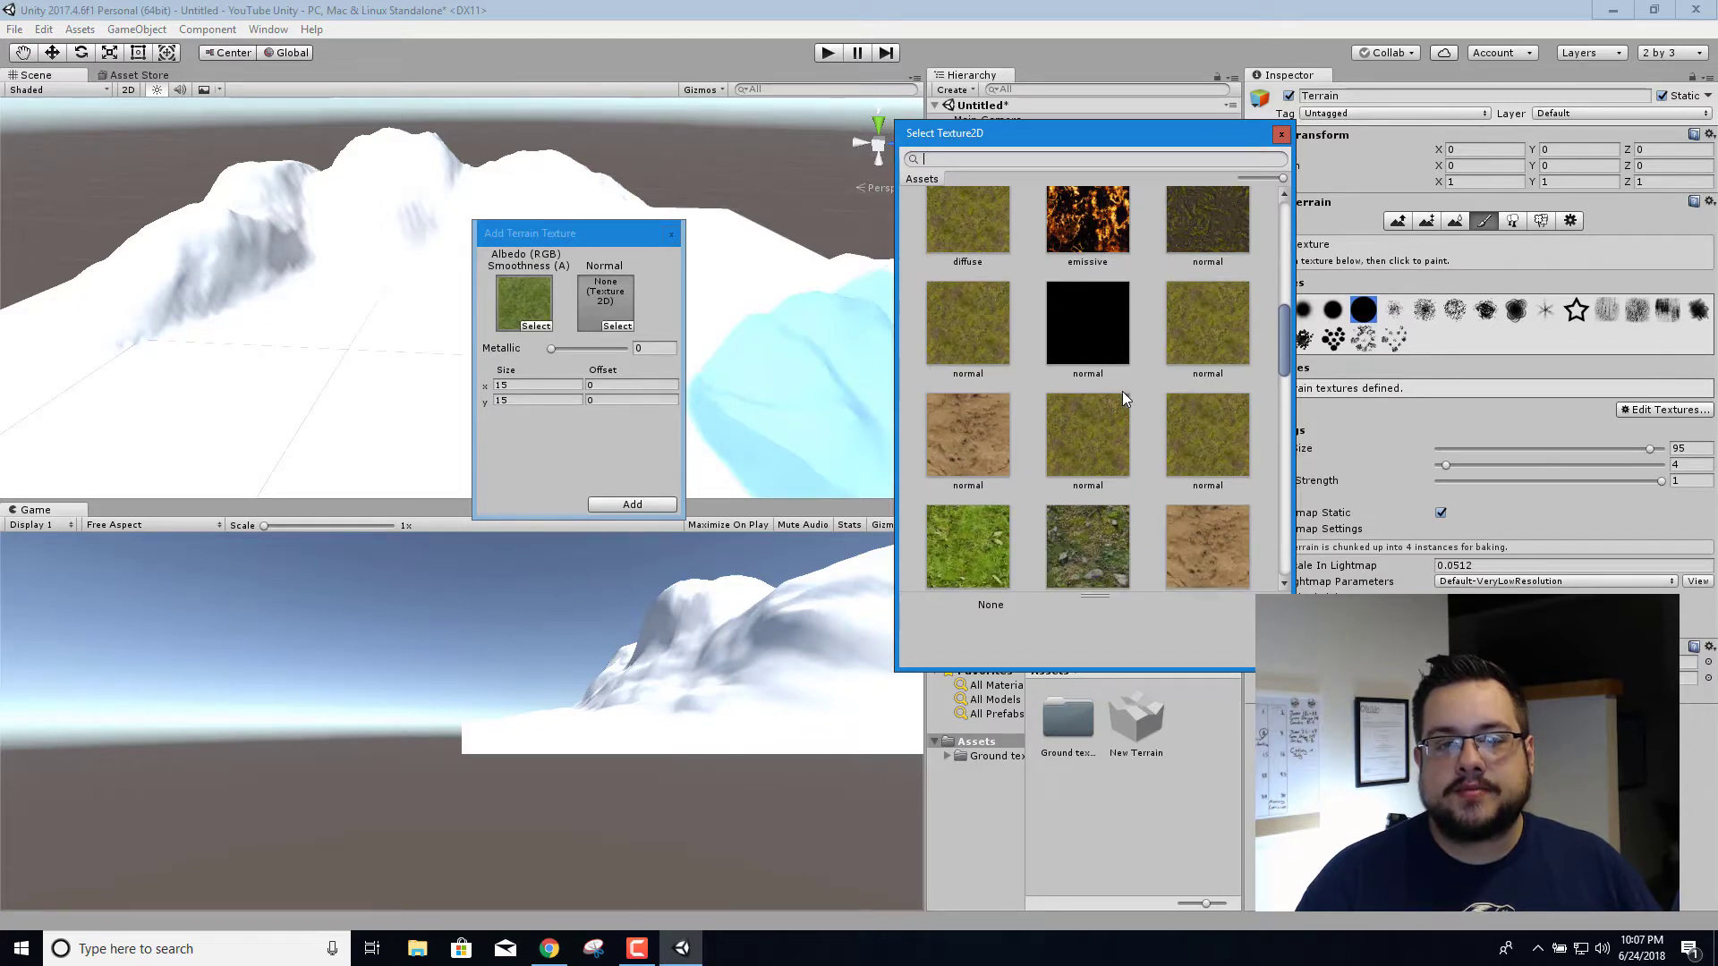
{"action": "scroll", "coordinate": [1097, 405], "scroll_direction": "down", "scroll_amount": 1}
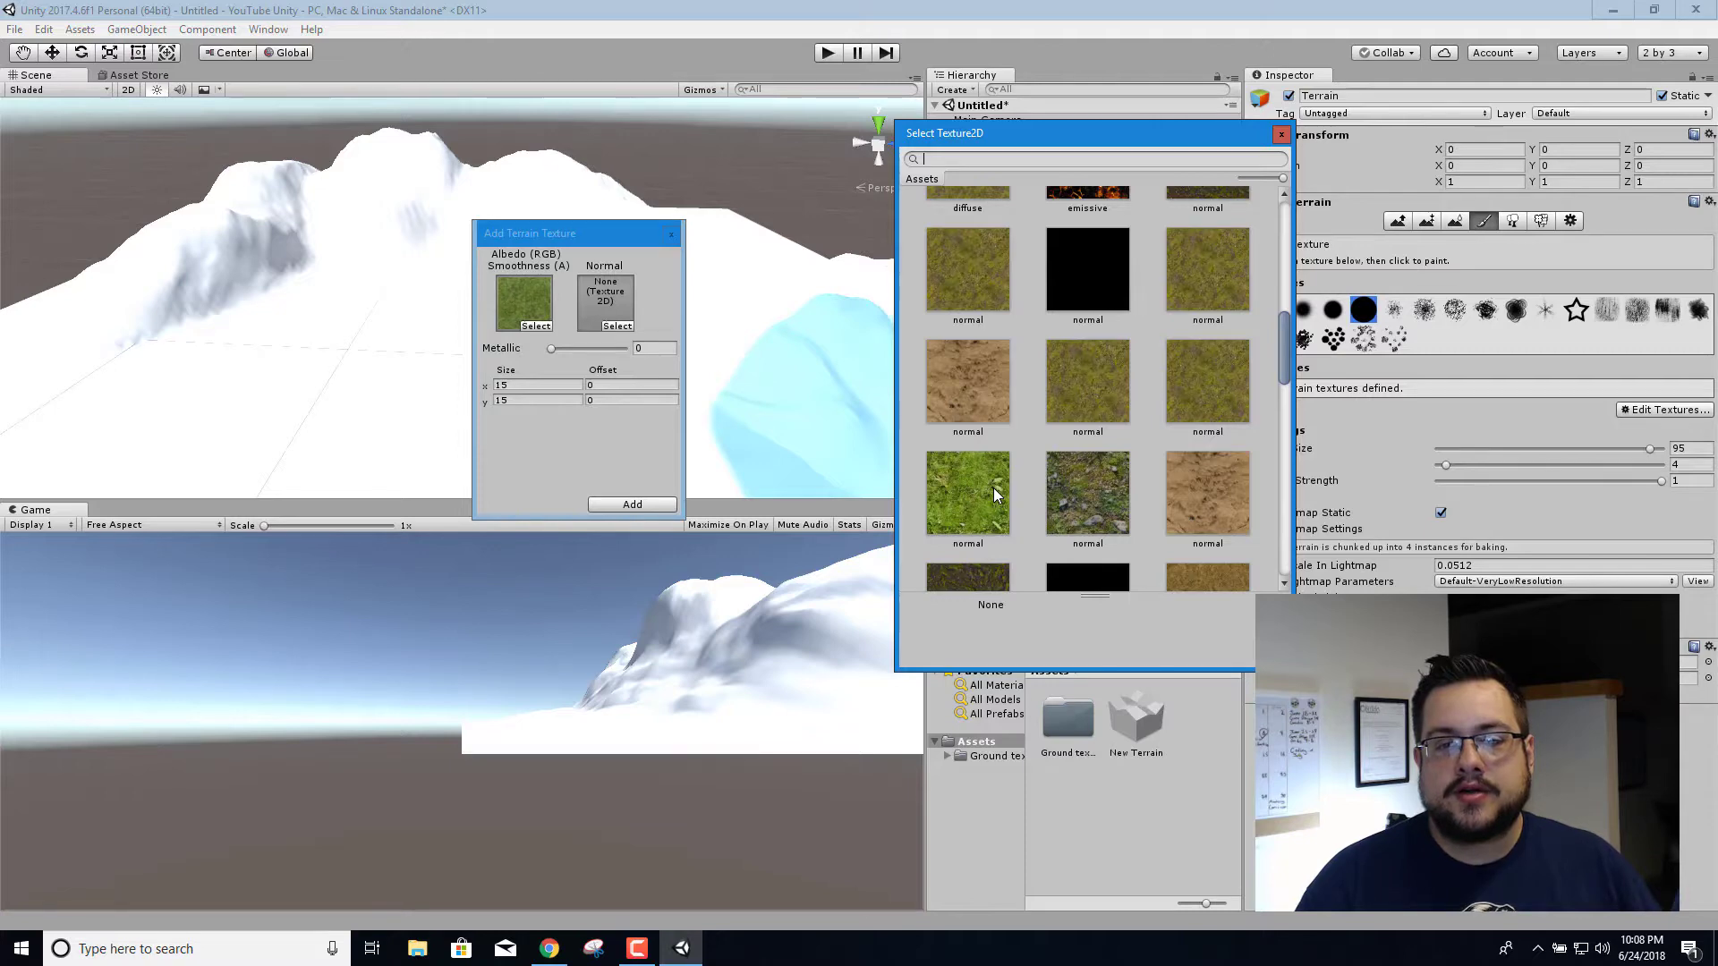
{"action": "left_click", "coordinate": [996, 495]}
{"action": "left_click", "coordinate": [1099, 370]}
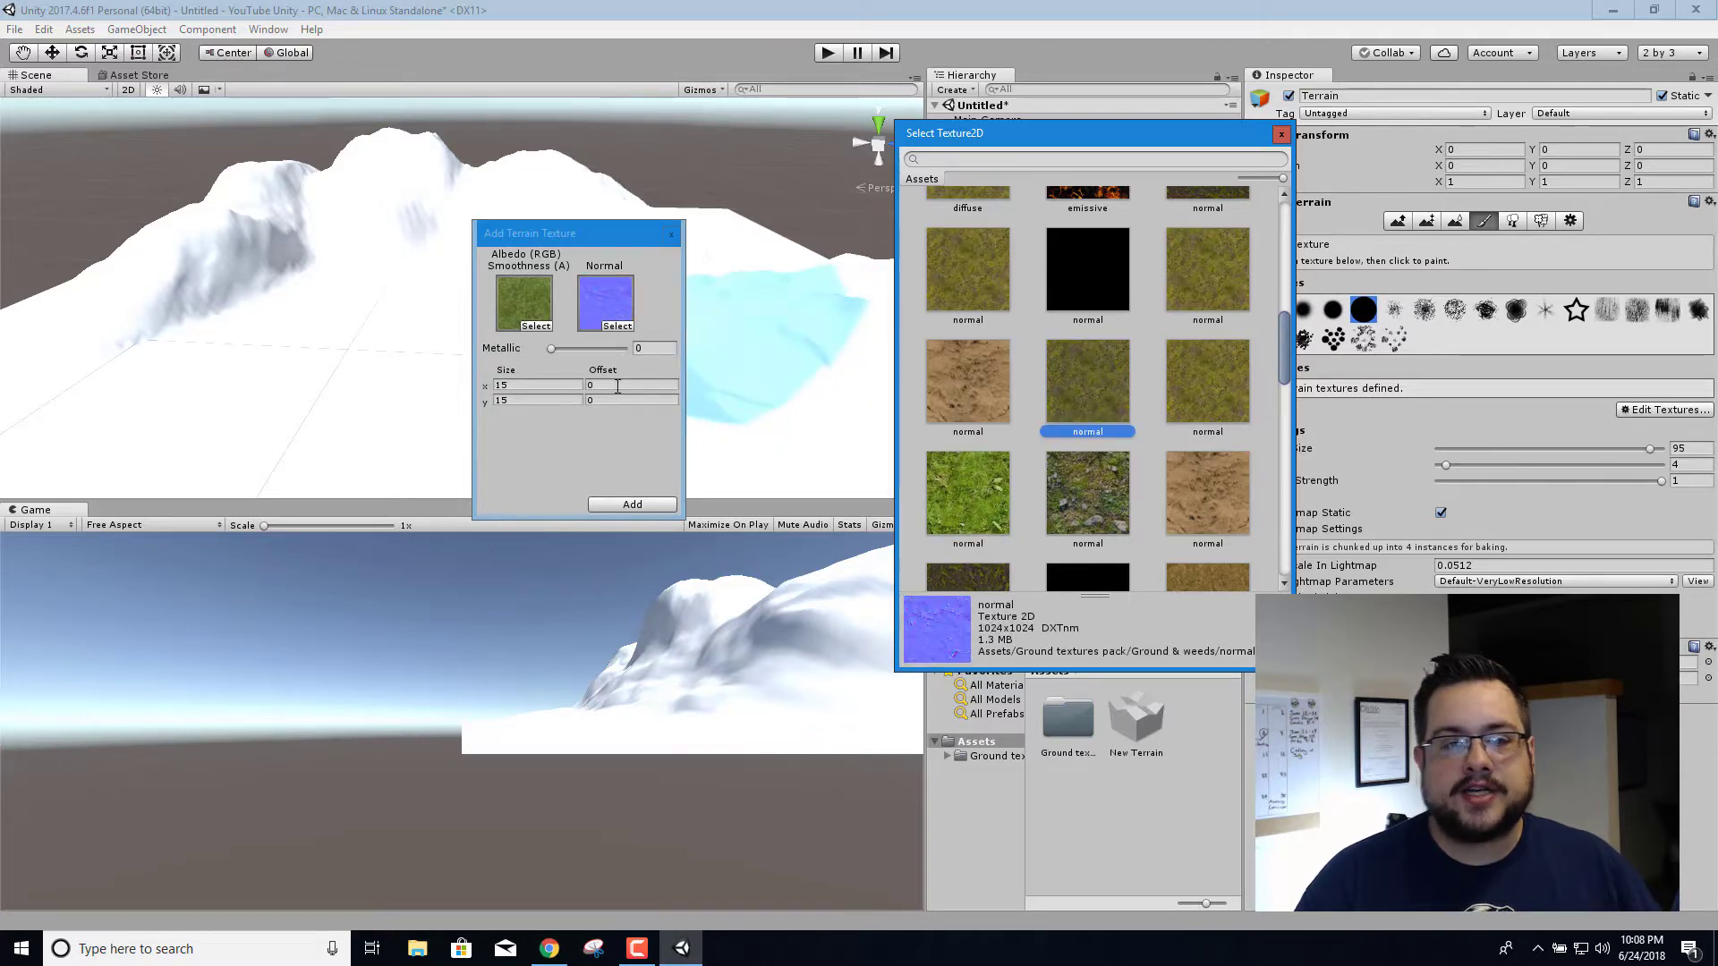
{"action": "left_click", "coordinate": [632, 505]}
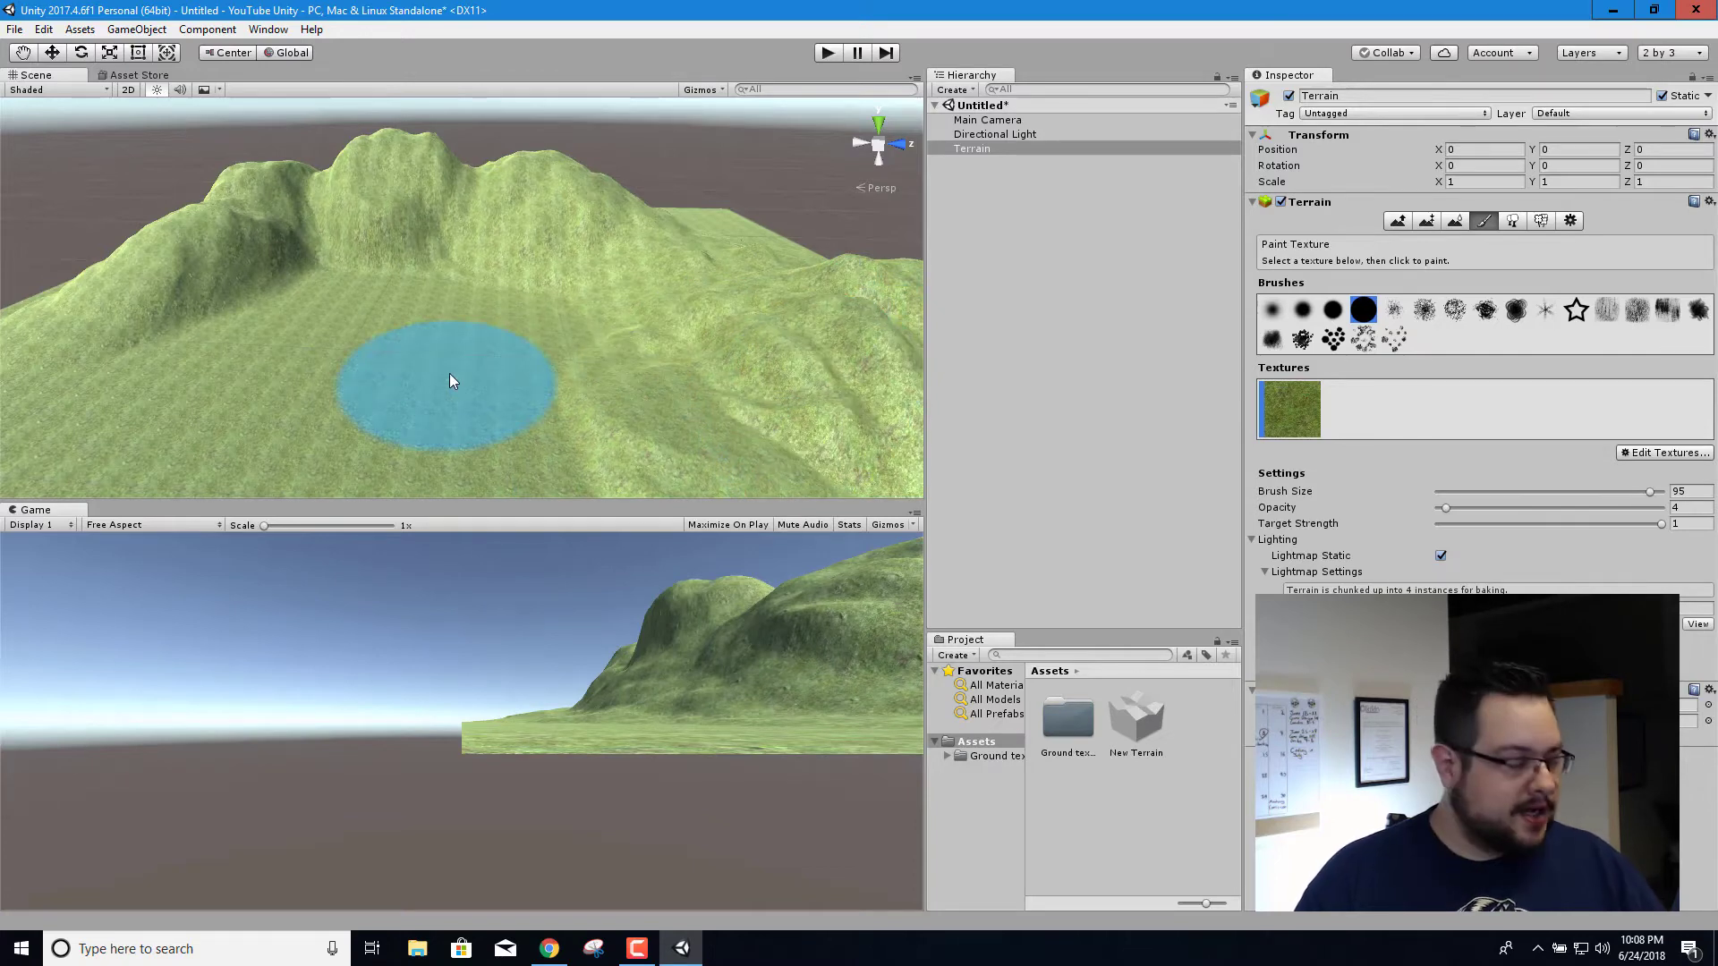
{"action": "mouse_move", "coordinate": [449, 382]}
{"action": "right_mouse_down"}
{"action": "mouse_move", "coordinate": [385, 430]}
{"action": "mouse_move", "coordinate": [223, 487]}
{"action": "mouse_move", "coordinate": [330, 527]}
{"action": "mouse_move", "coordinate": [501, 268]}
{"action": "right_mouse_up"}
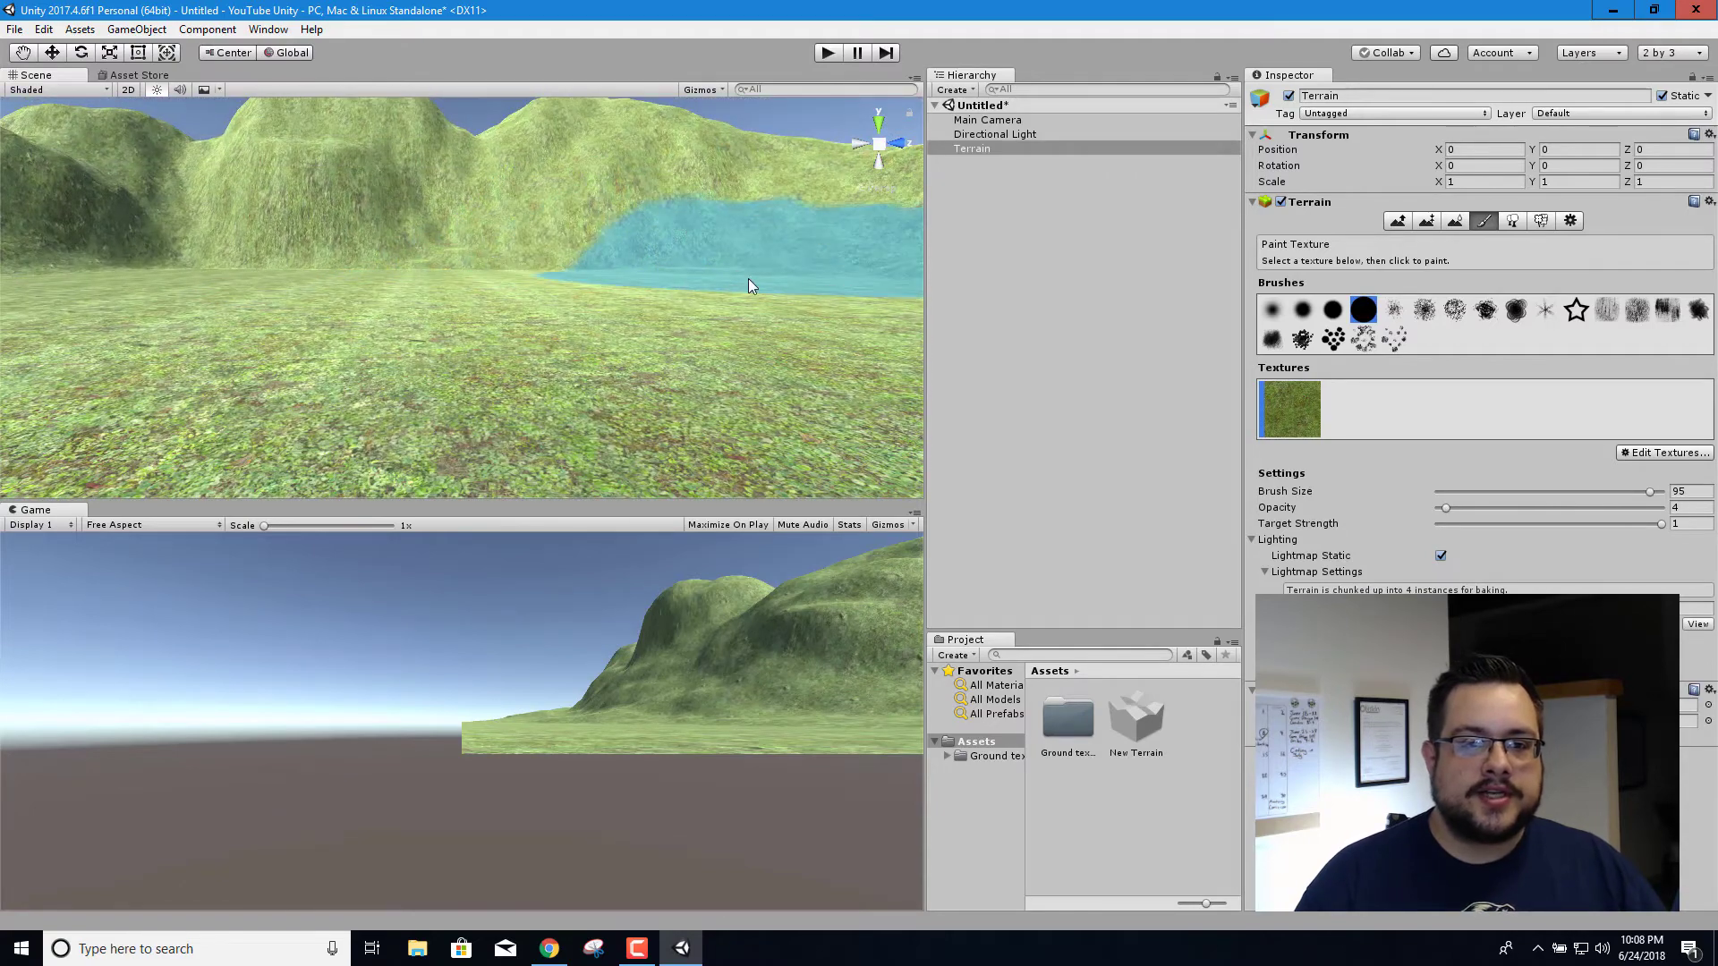
{"action": "key", "text": "w"}
{"action": "right_click_drag", "start_coordinate": [749, 279], "coordinate": [770, 261]}
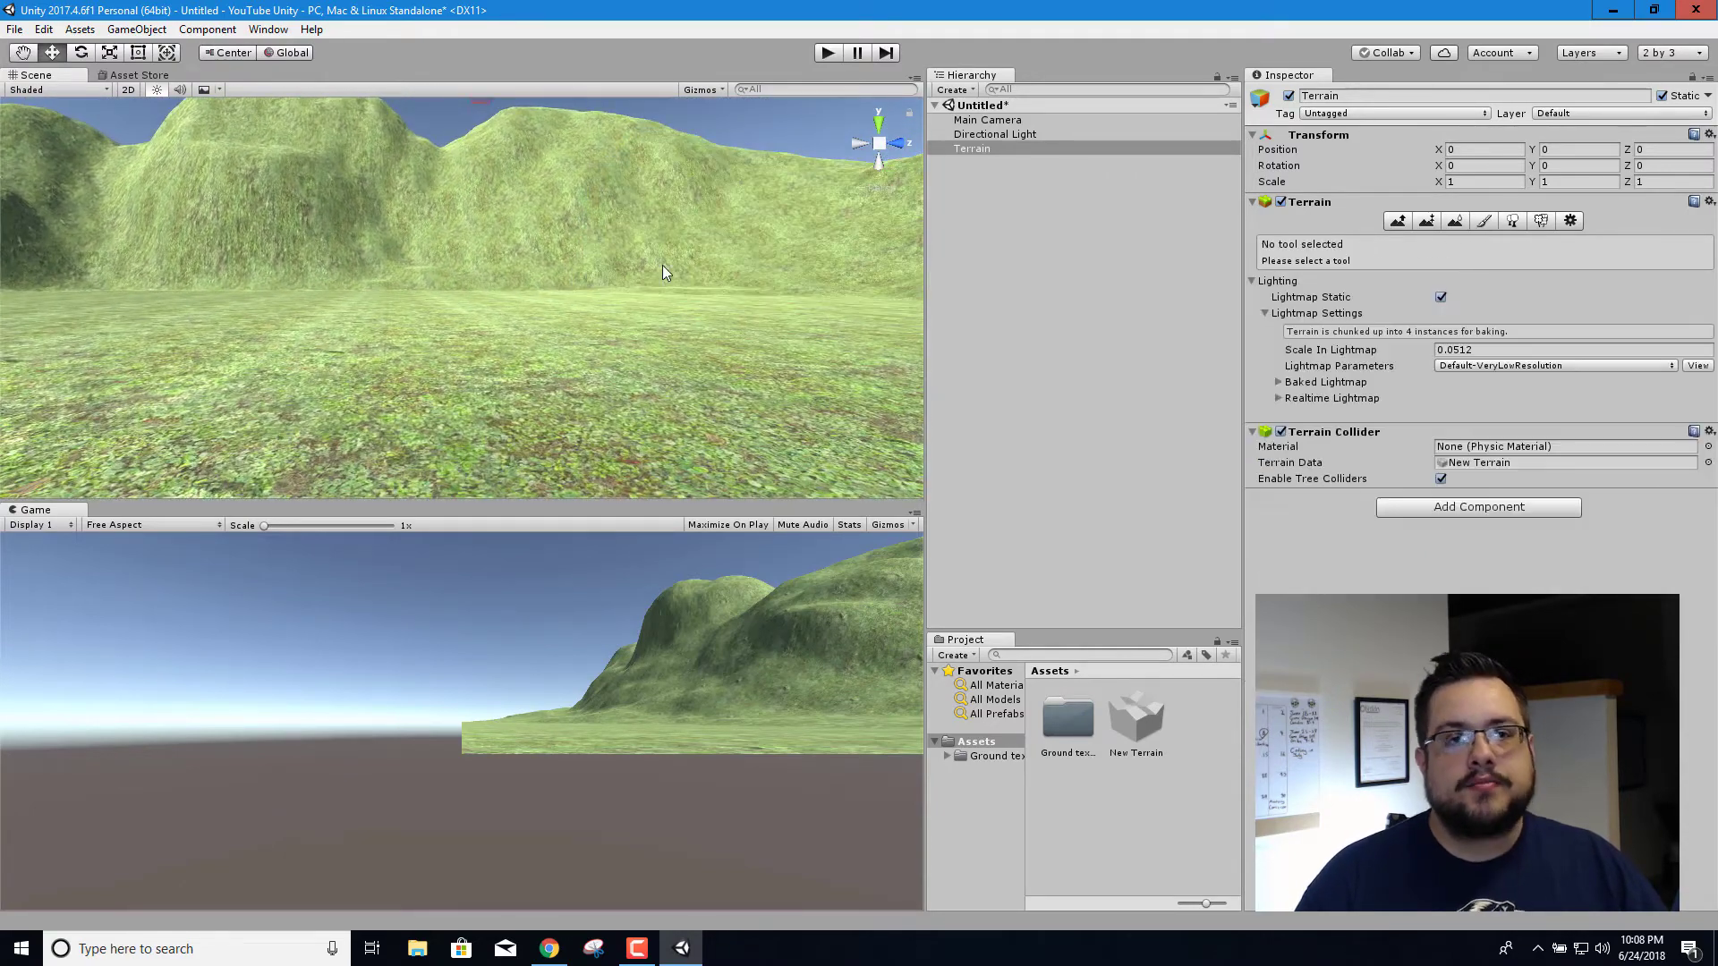
{"action": "right_click_drag", "start_coordinate": [510, 267], "coordinate": [580, 417]}
Start a second terrain texture with the Ground 02 sandy diffuse as albedo
{"action": "left_click", "coordinate": [1482, 224]}
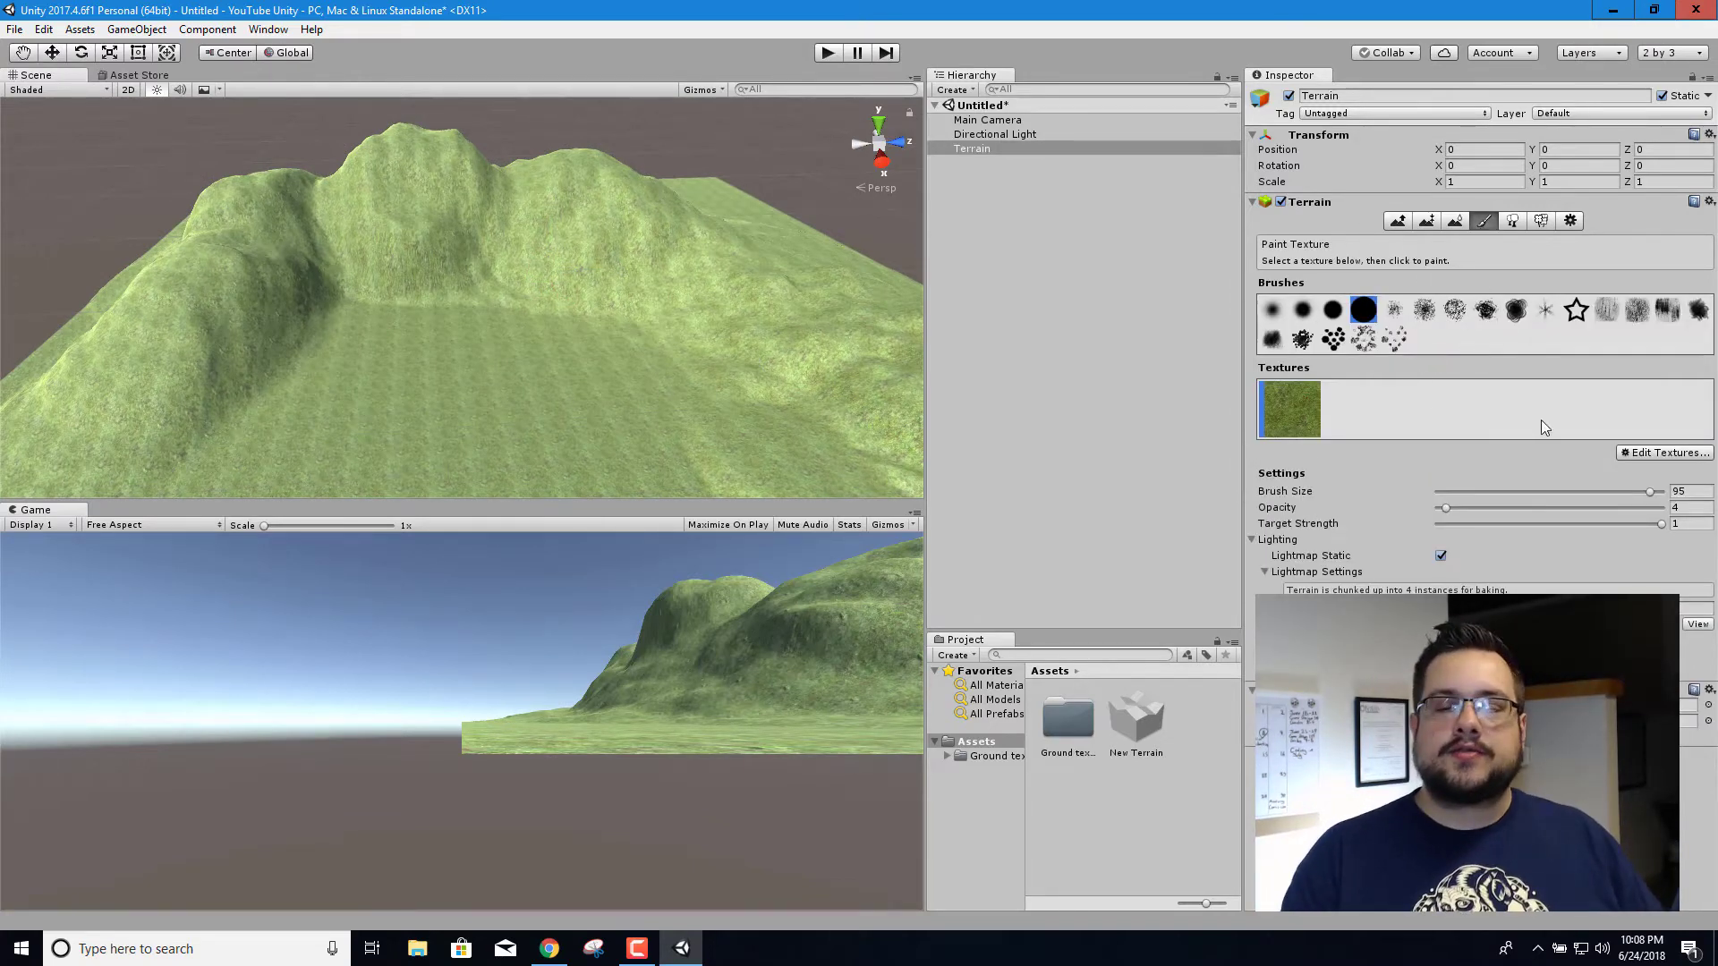
{"action": "left_click", "coordinate": [1649, 455]}
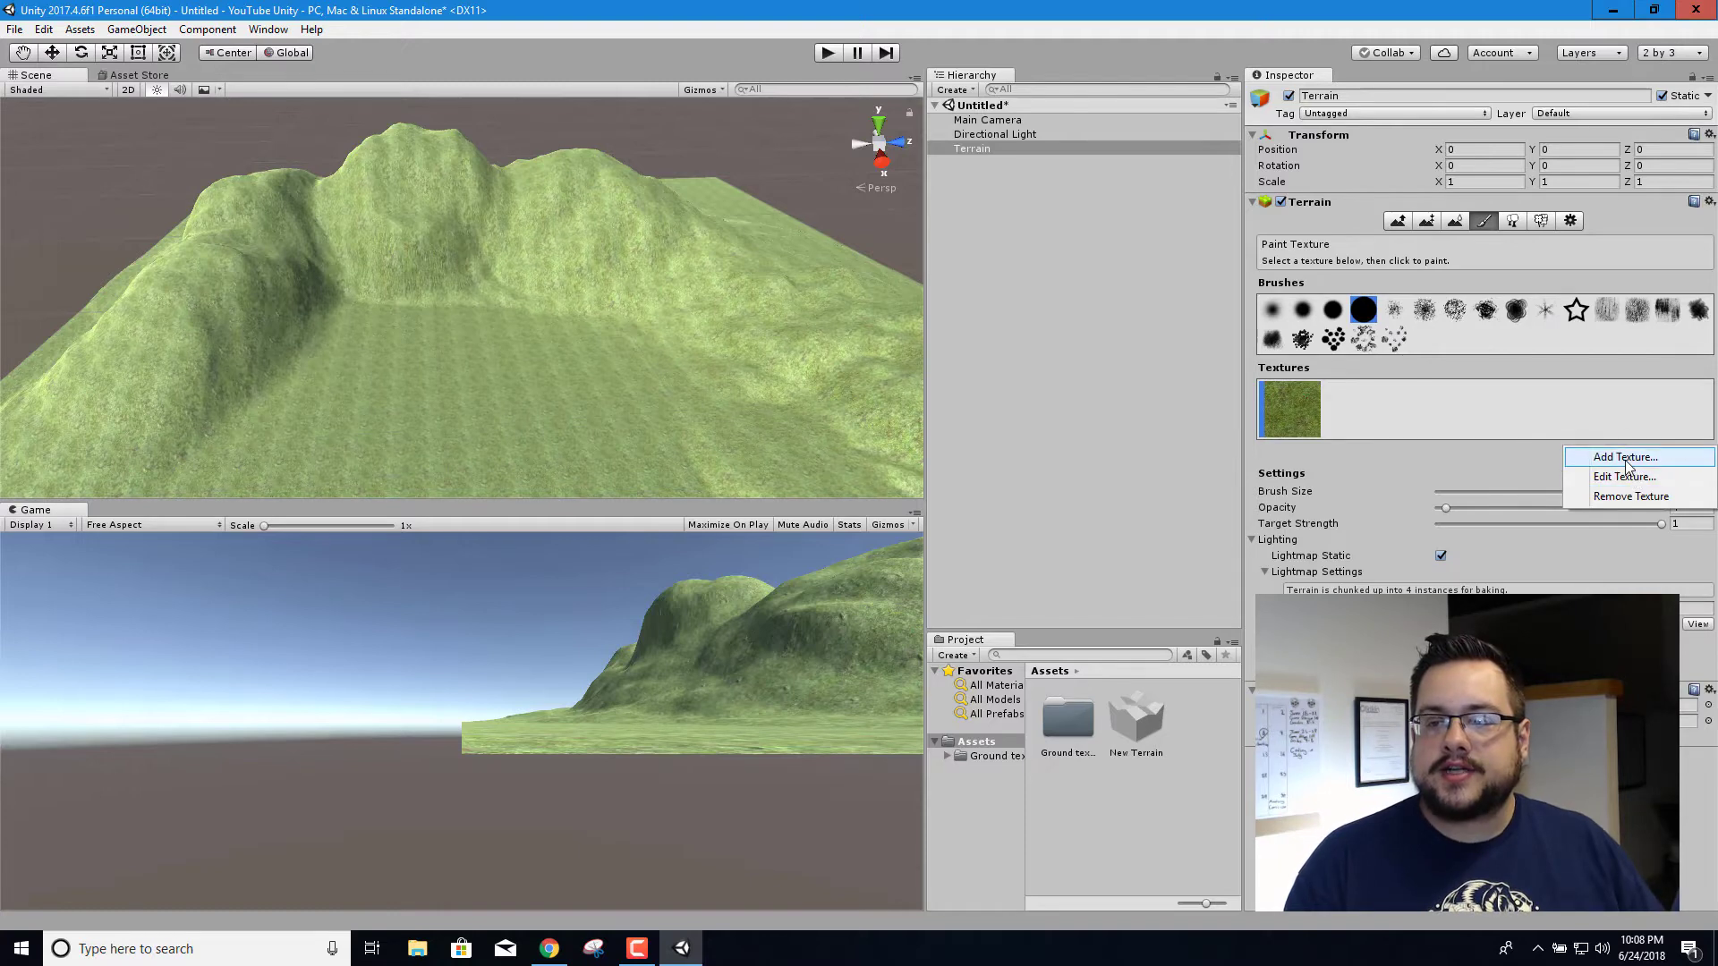
{"action": "left_click", "coordinate": [1625, 458]}
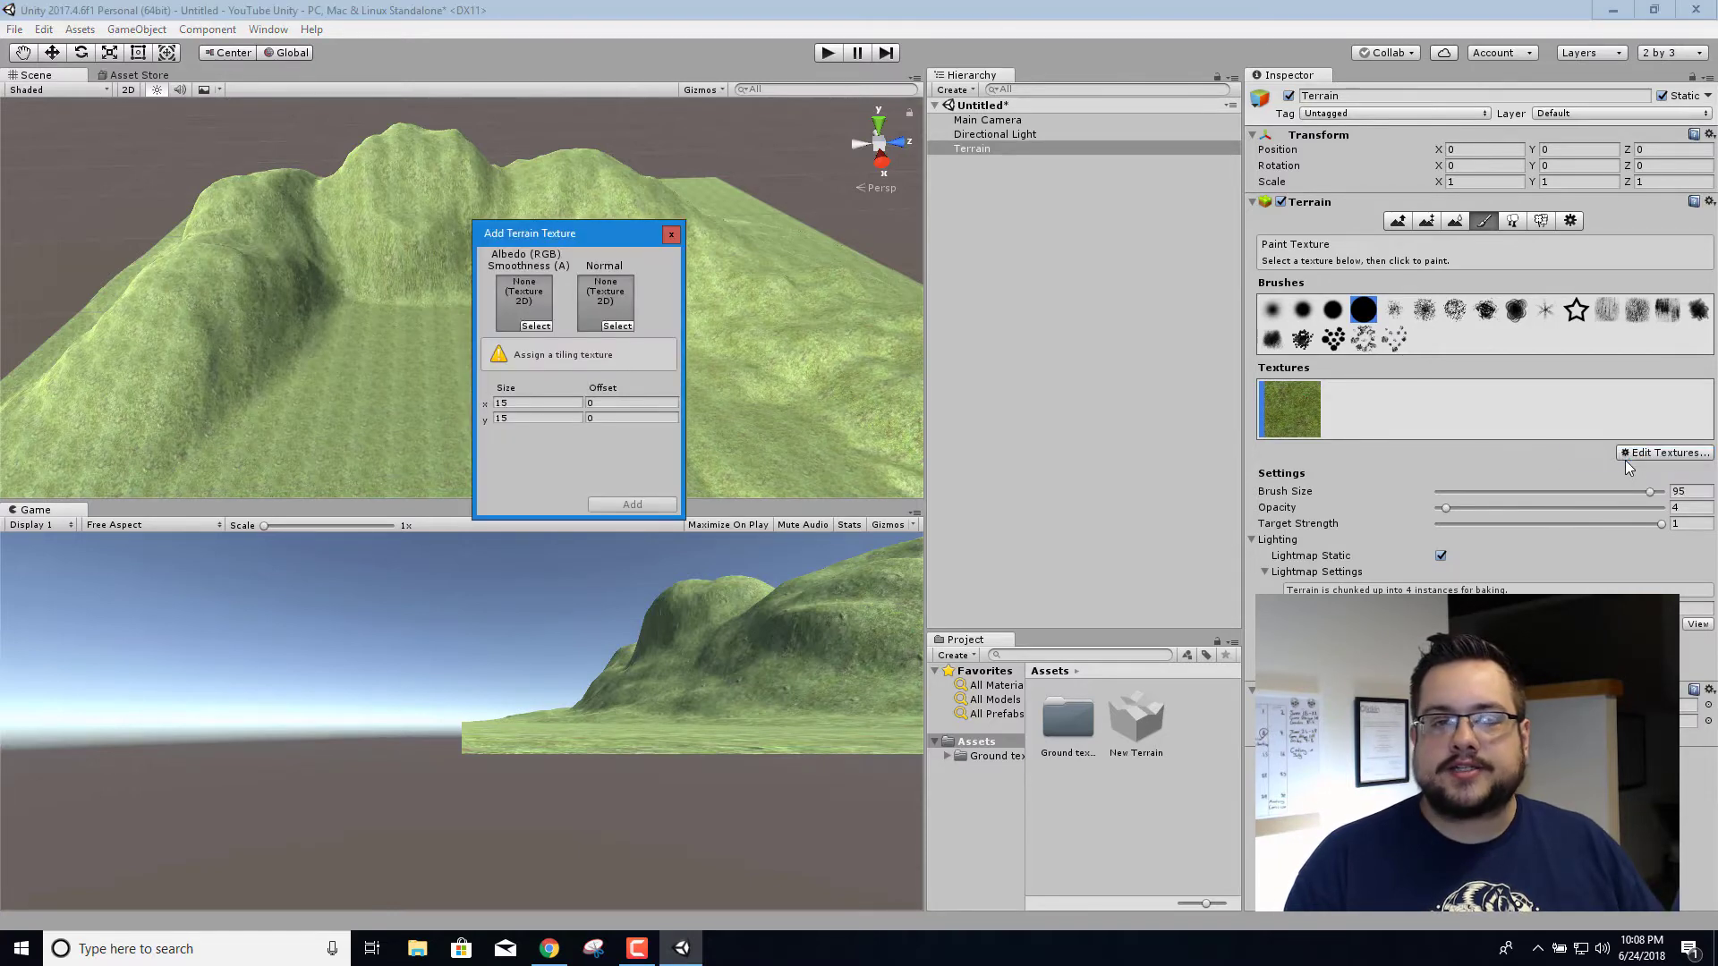
{"action": "left_click", "coordinate": [535, 325]}
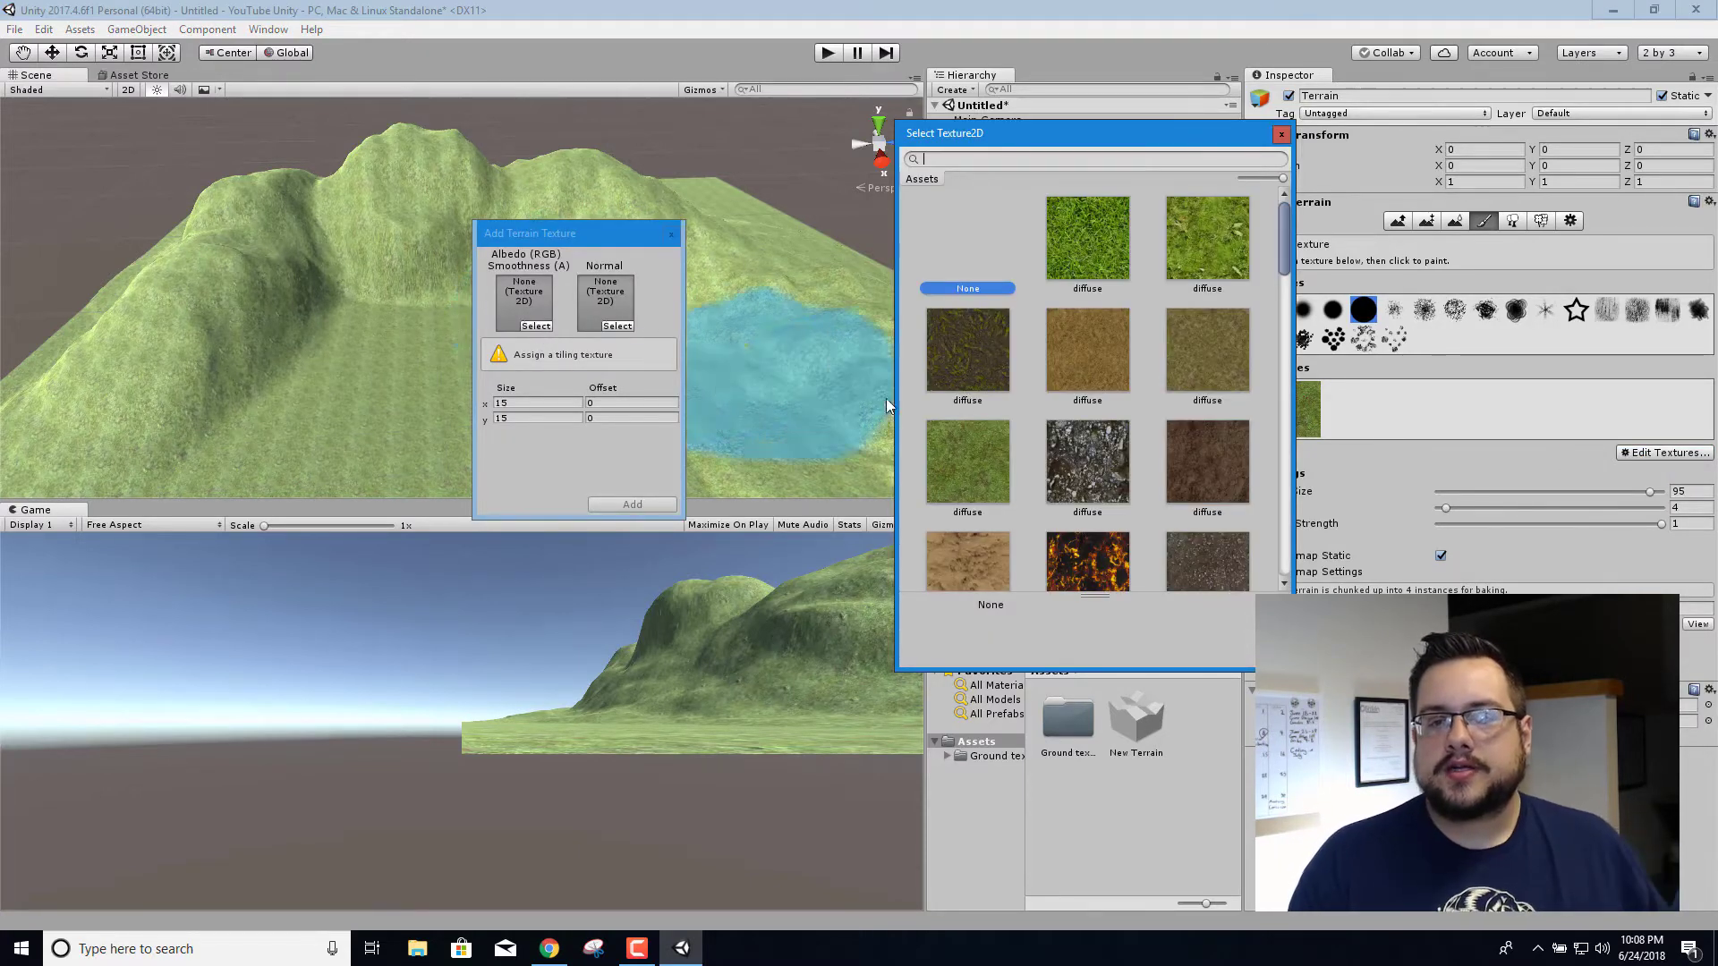
{"action": "scroll", "coordinate": [1124, 459], "scroll_direction": "down", "scroll_amount": 5}
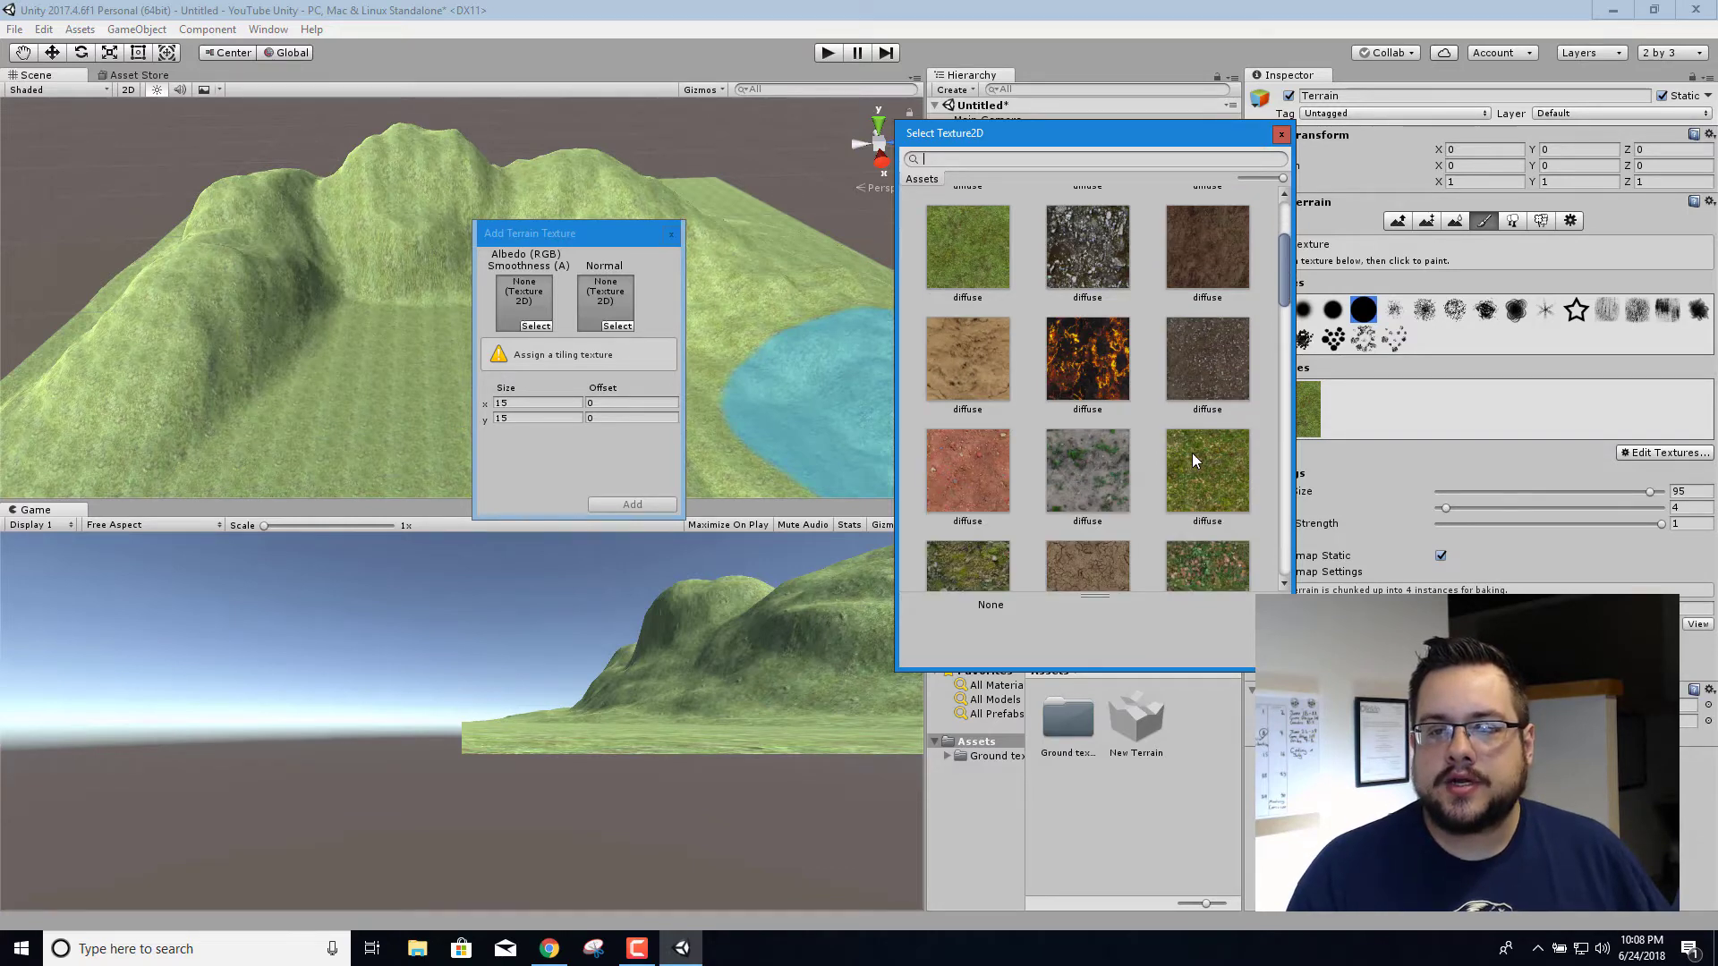
{"action": "scroll", "coordinate": [1191, 453], "scroll_direction": "down", "scroll_amount": 7}
{"action": "scroll", "coordinate": [1199, 459], "scroll_direction": "down", "scroll_amount": 4}
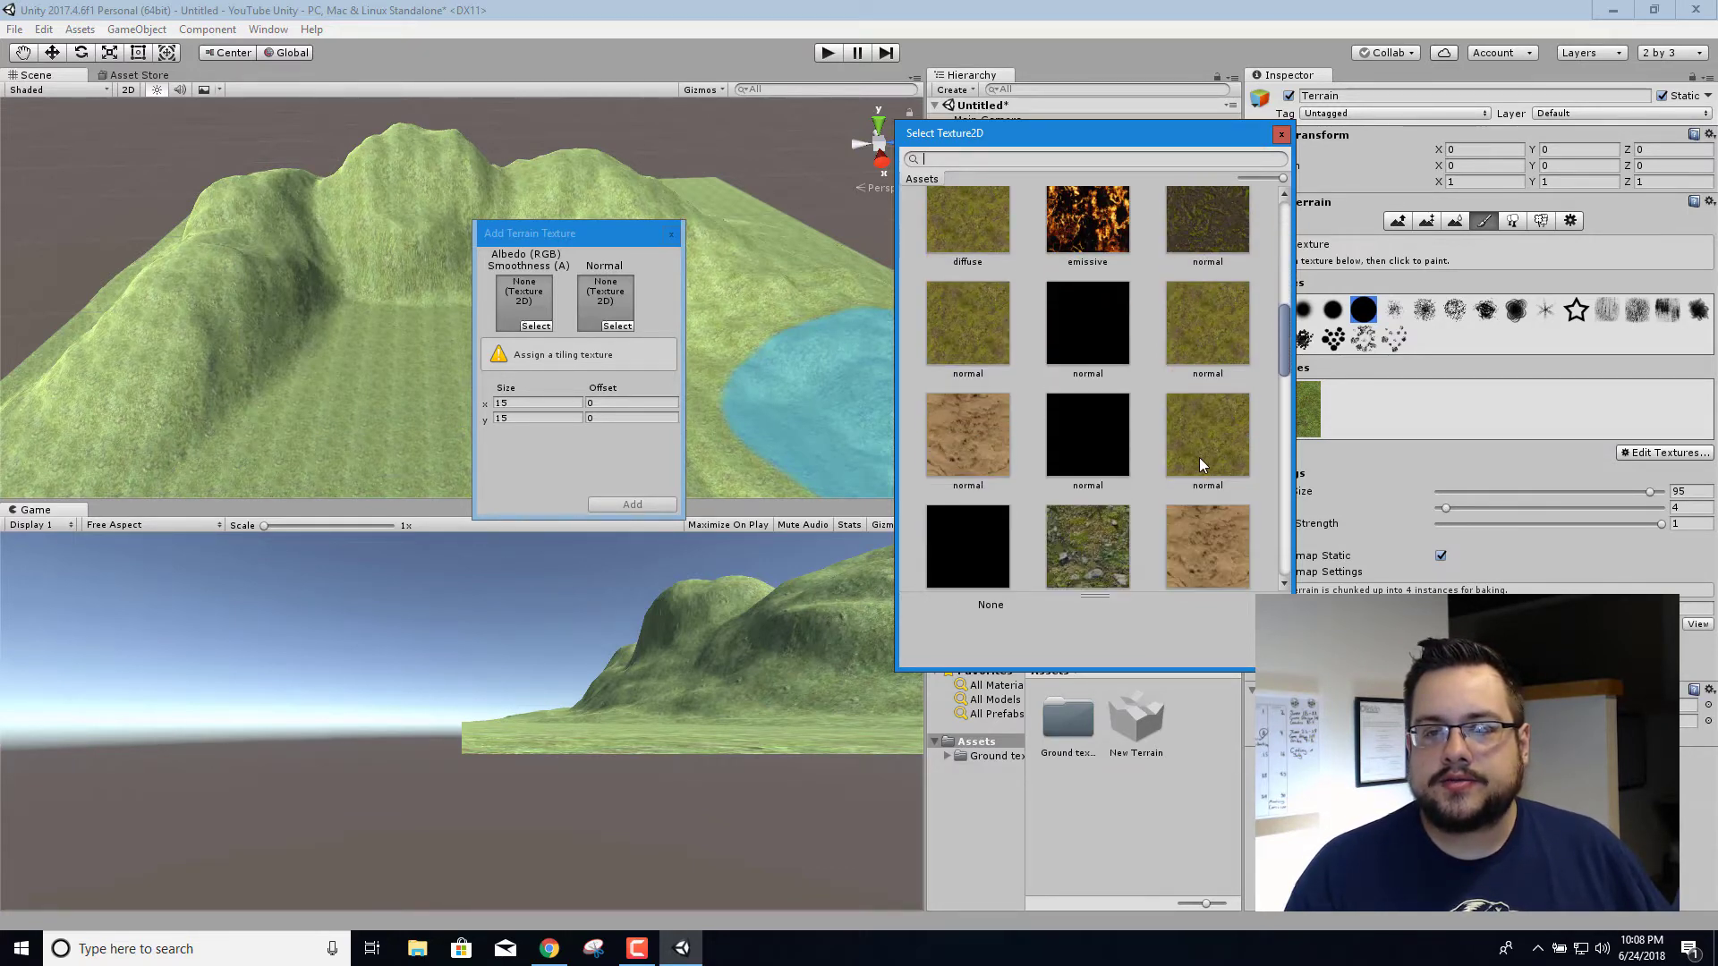
{"action": "scroll", "coordinate": [1207, 455], "scroll_direction": "down", "scroll_amount": 2}
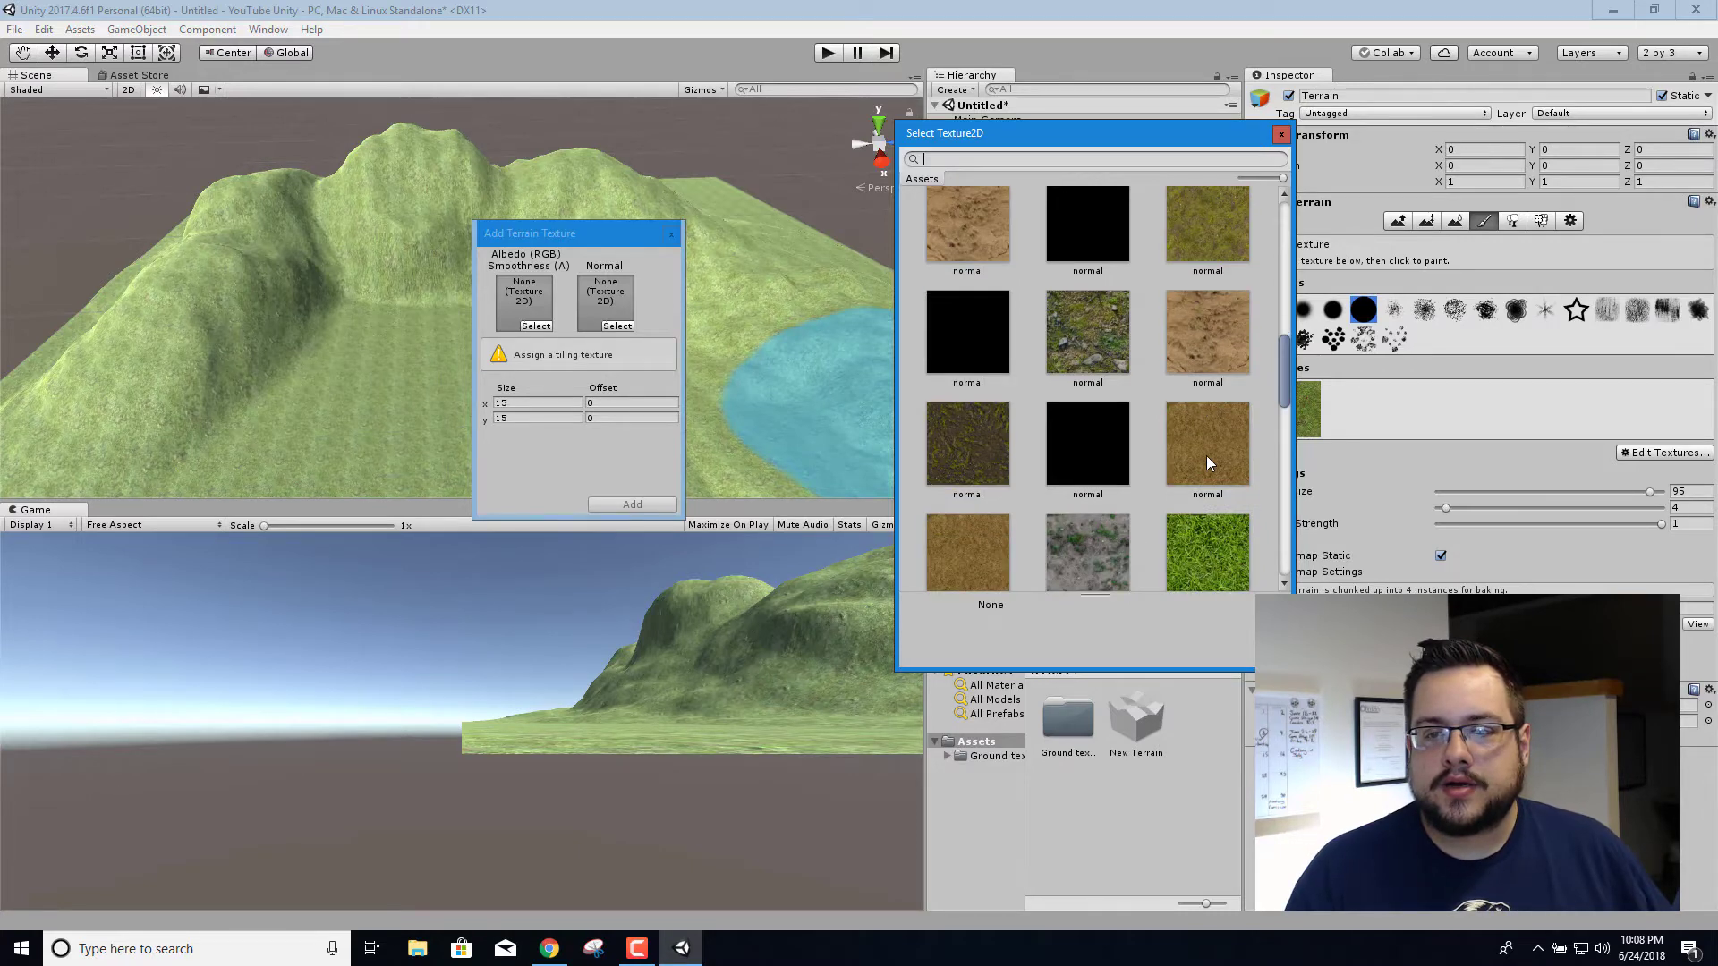
{"action": "scroll", "coordinate": [1206, 454], "scroll_direction": "down", "scroll_amount": 3}
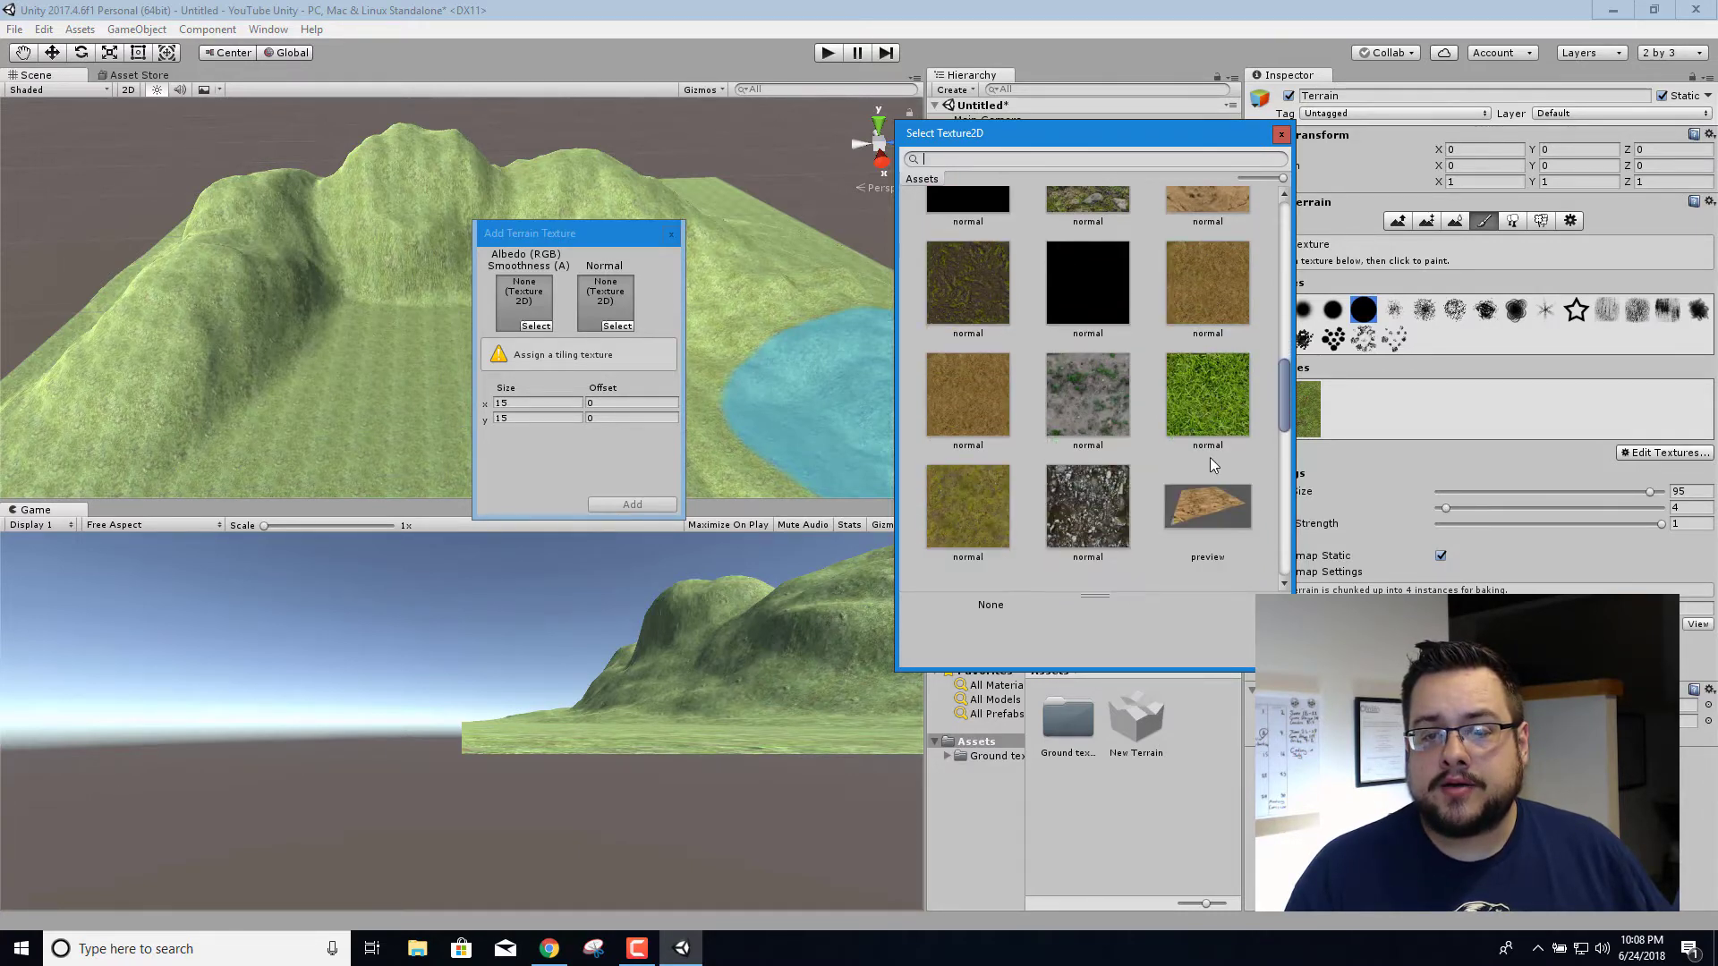
{"action": "scroll", "coordinate": [1210, 458], "scroll_direction": "up", "scroll_amount": 10}
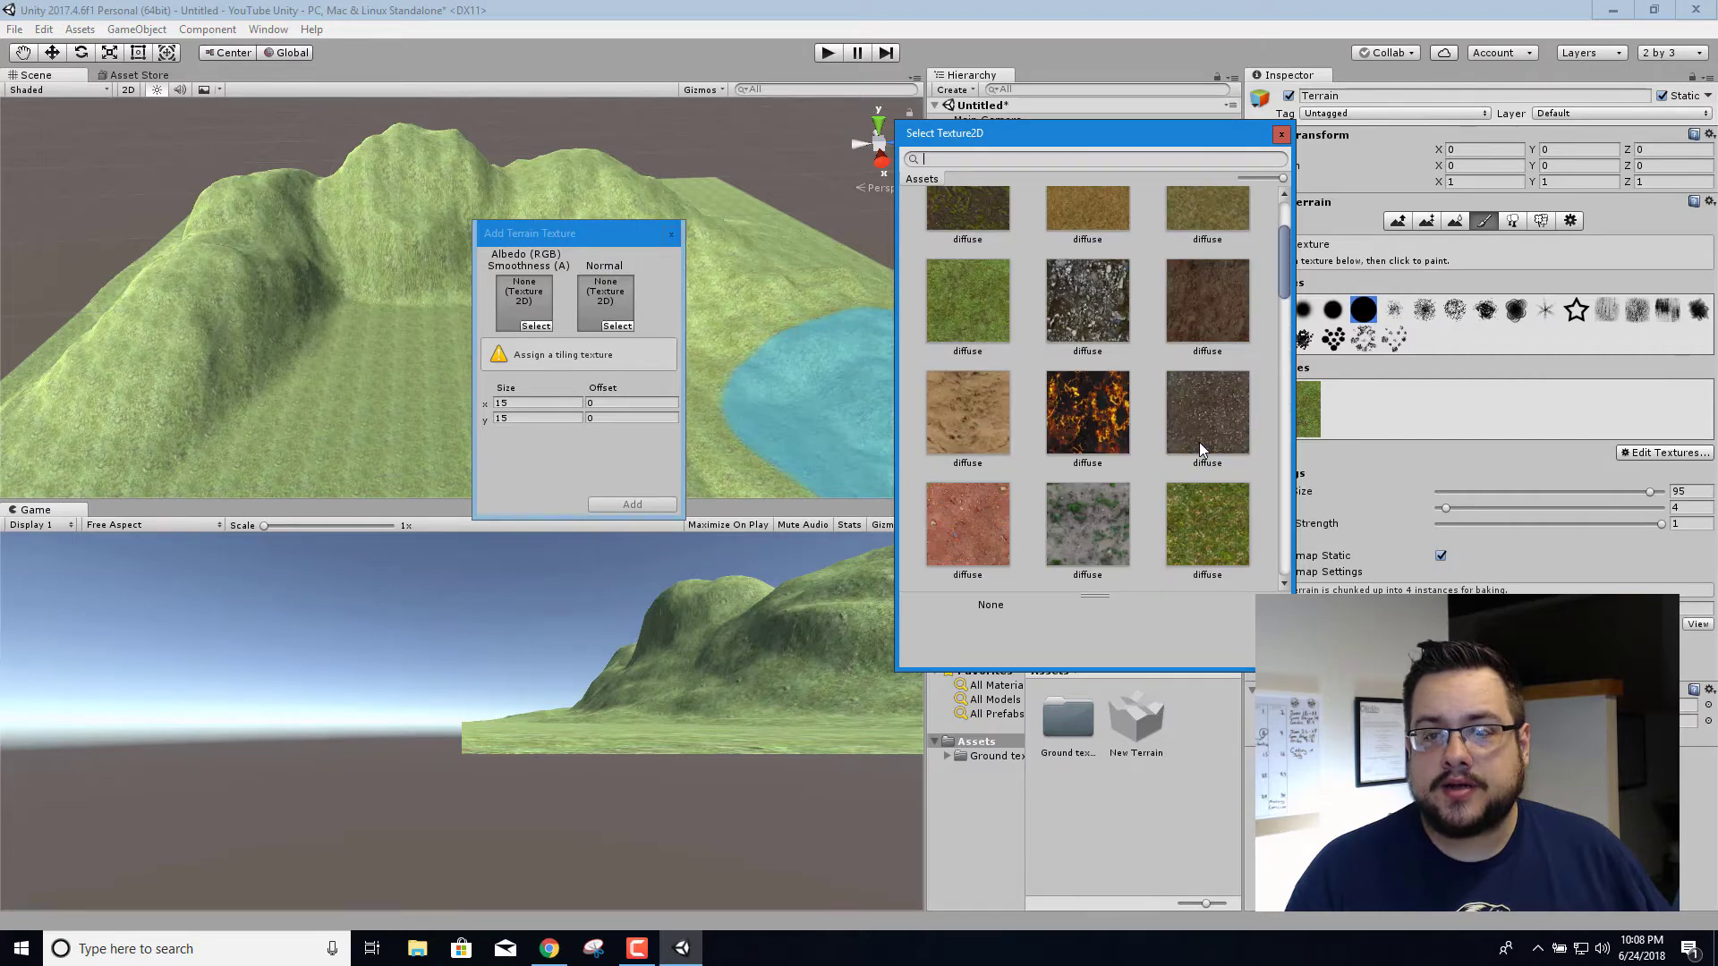
{"action": "scroll", "coordinate": [1199, 442], "scroll_direction": "down", "scroll_amount": 1}
{"action": "scroll", "coordinate": [1199, 442], "scroll_direction": "up", "scroll_amount": 2}
{"action": "scroll", "coordinate": [1199, 442], "scroll_direction": "down", "scroll_amount": 3}
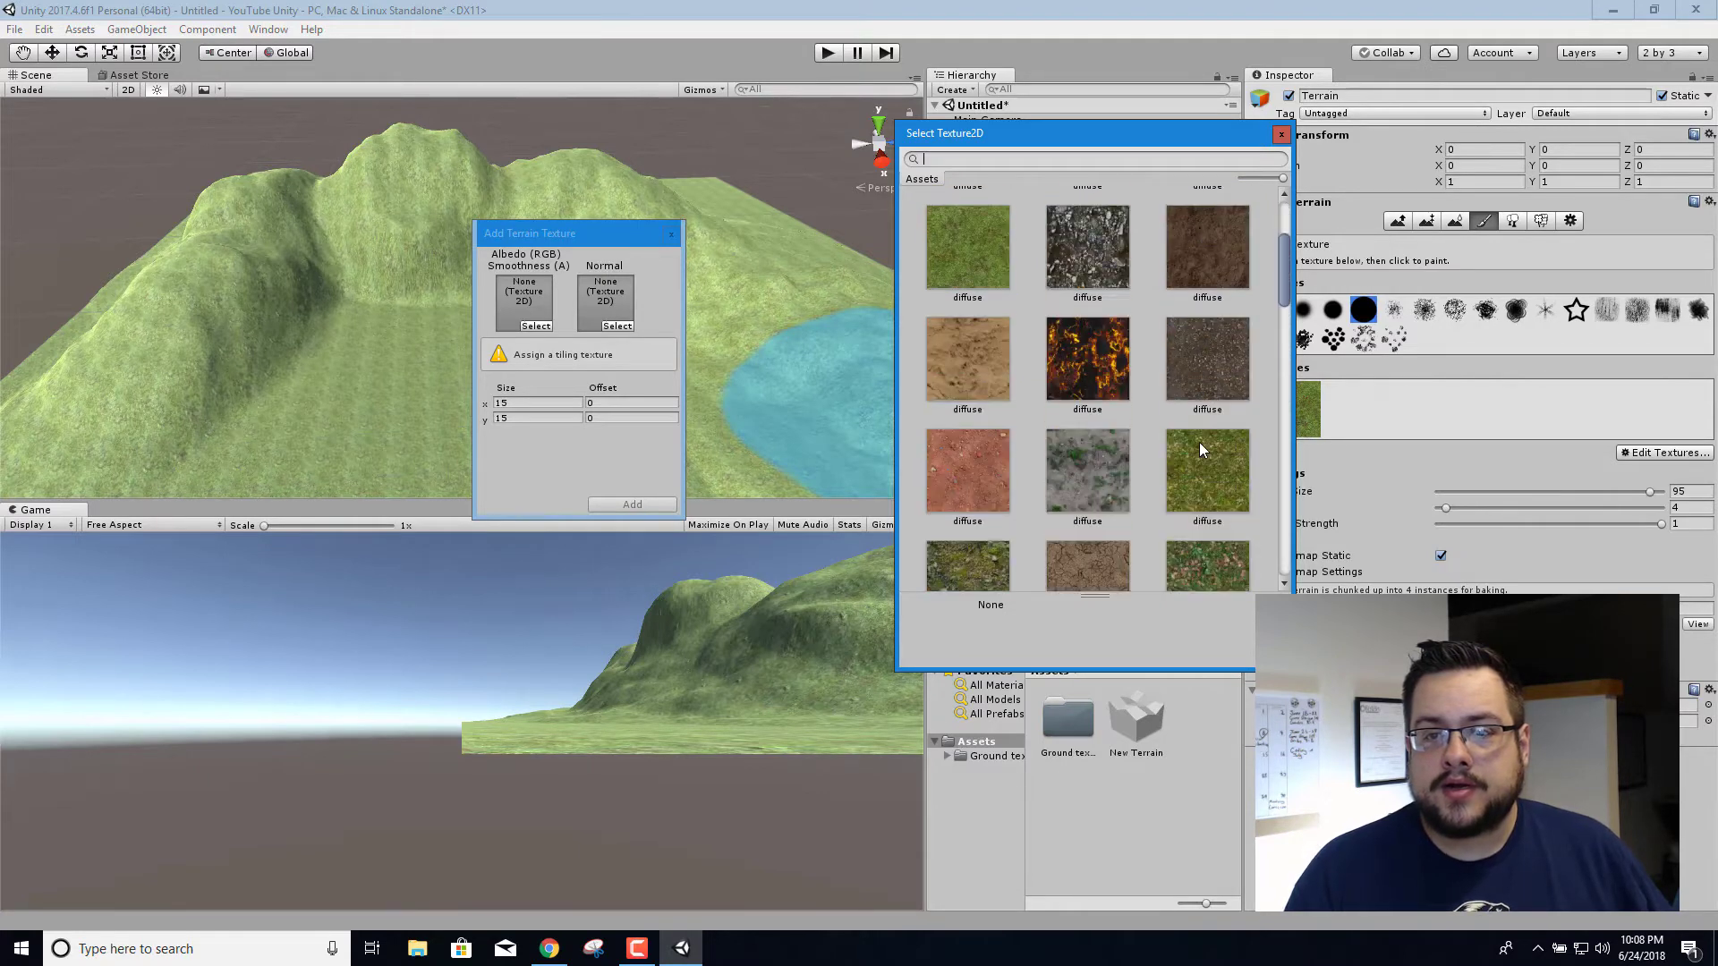
{"action": "left_click", "coordinate": [961, 369]}
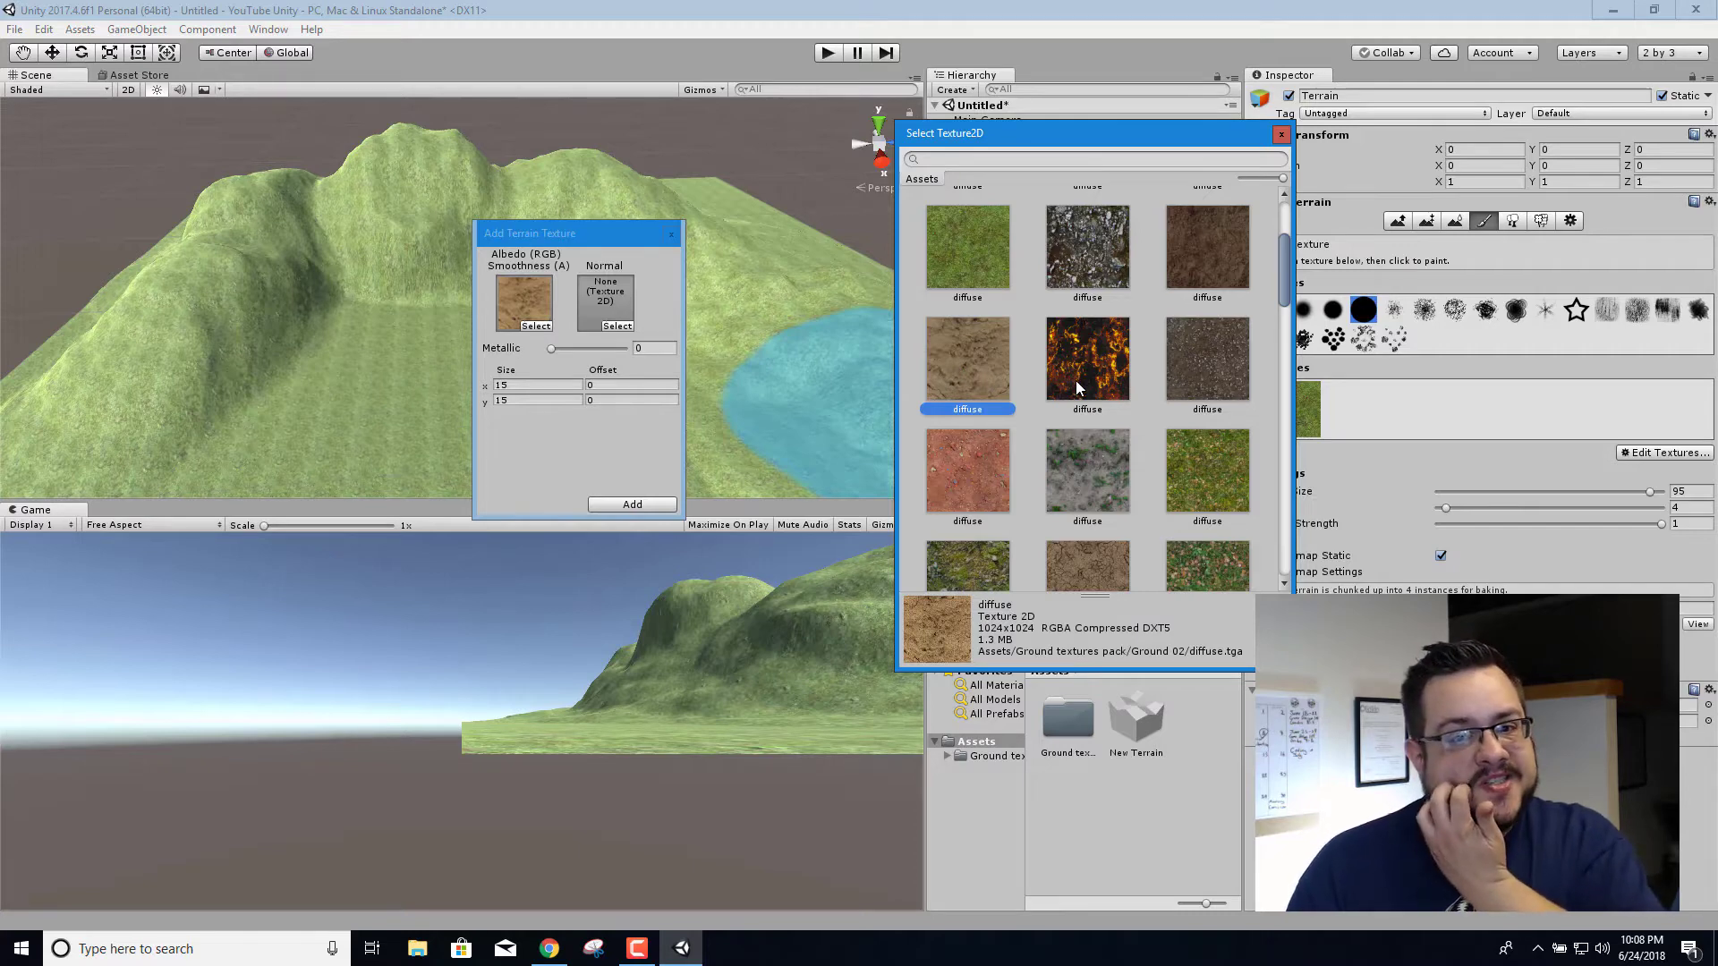
Set the Grass 06 normal map for the sand texture
{"action": "scroll", "coordinate": [1077, 385], "scroll_direction": "down", "scroll_amount": 4}
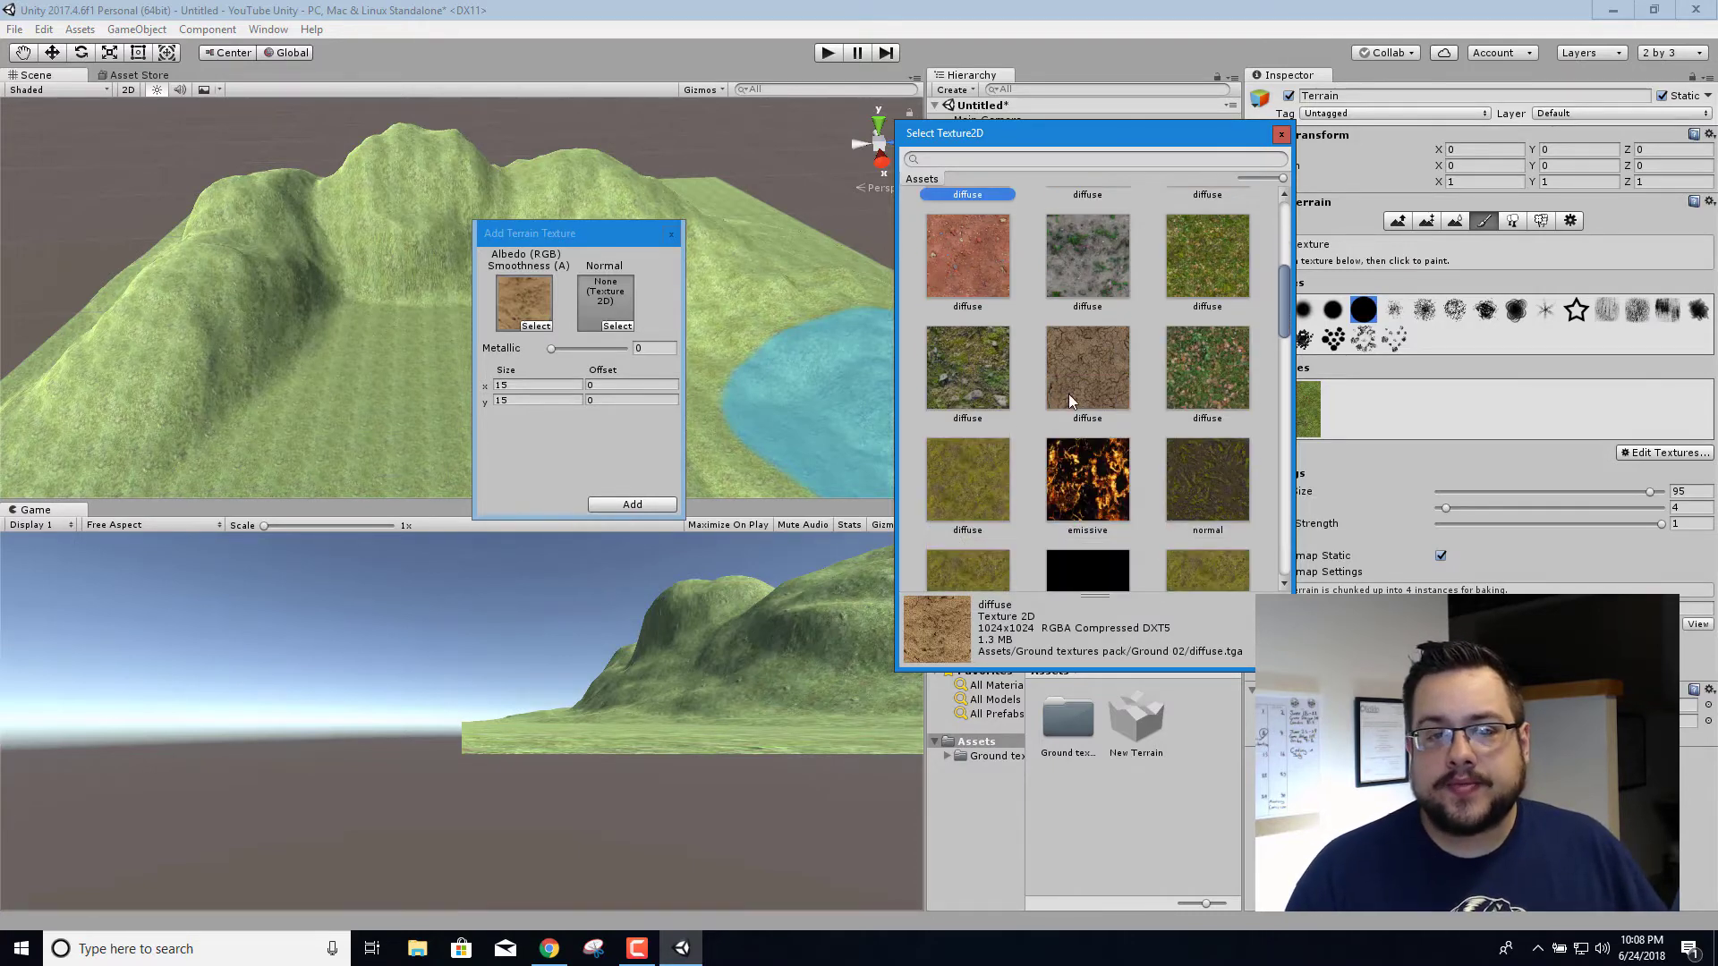
{"action": "left_click", "coordinate": [617, 326]}
{"action": "scroll", "coordinate": [1156, 428], "scroll_direction": "down", "scroll_amount": 2}
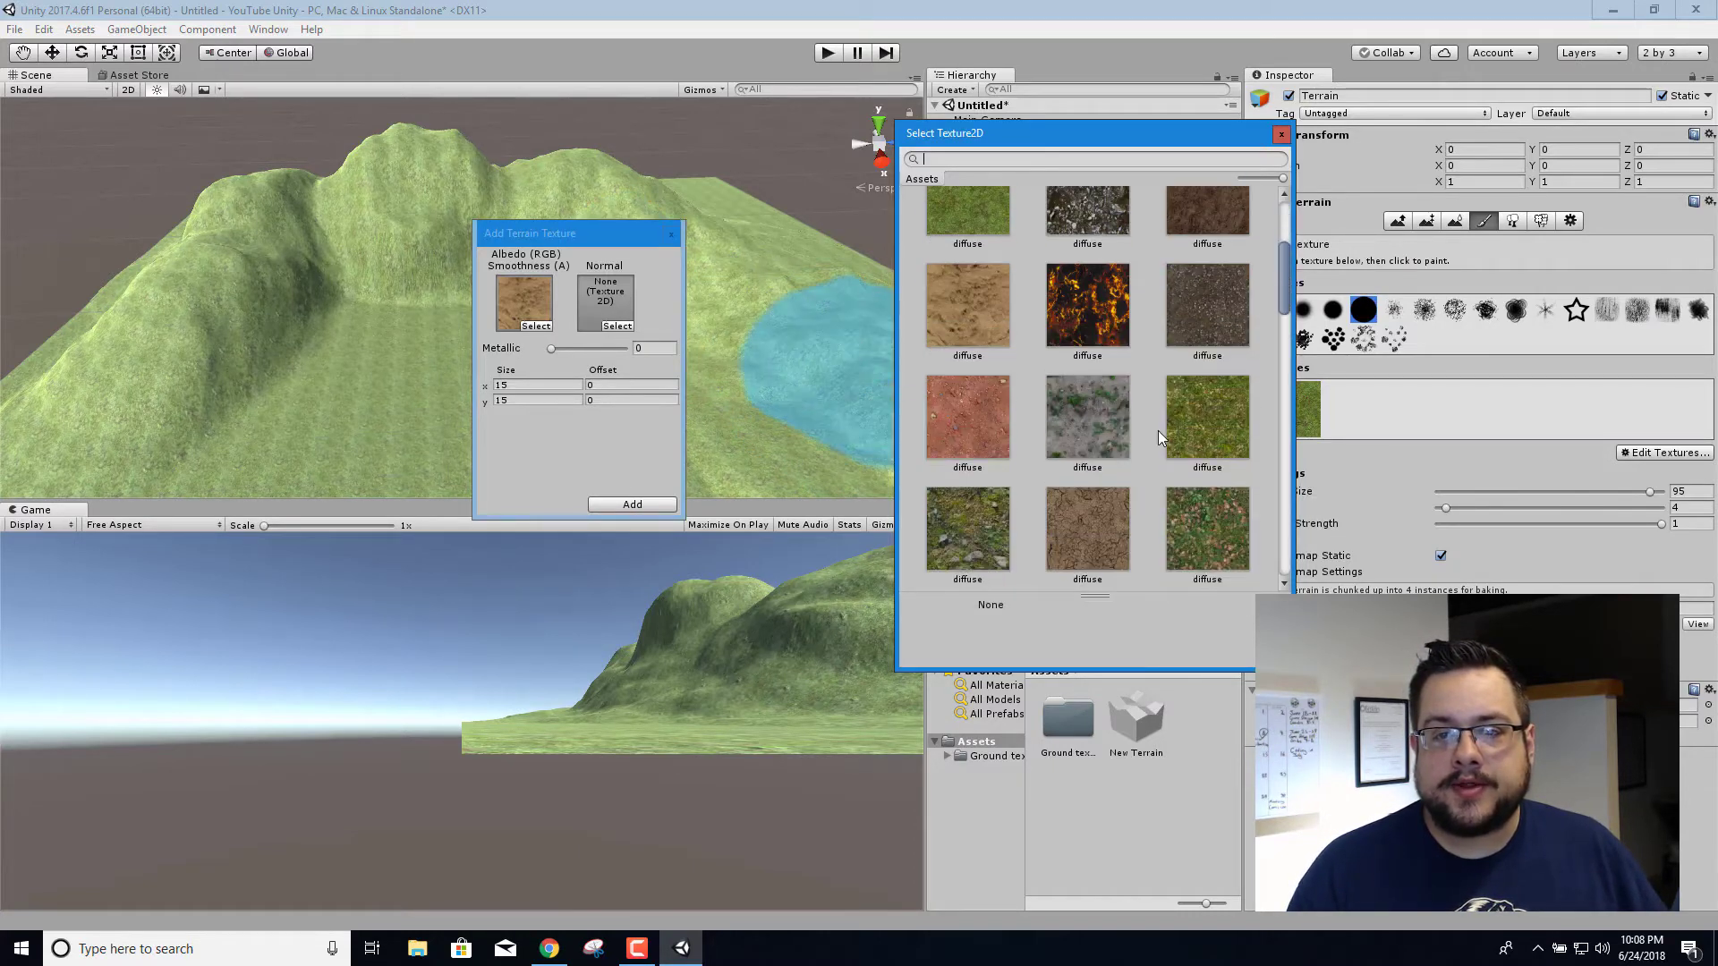
{"action": "scroll", "coordinate": [1158, 431], "scroll_direction": "down", "scroll_amount": 6}
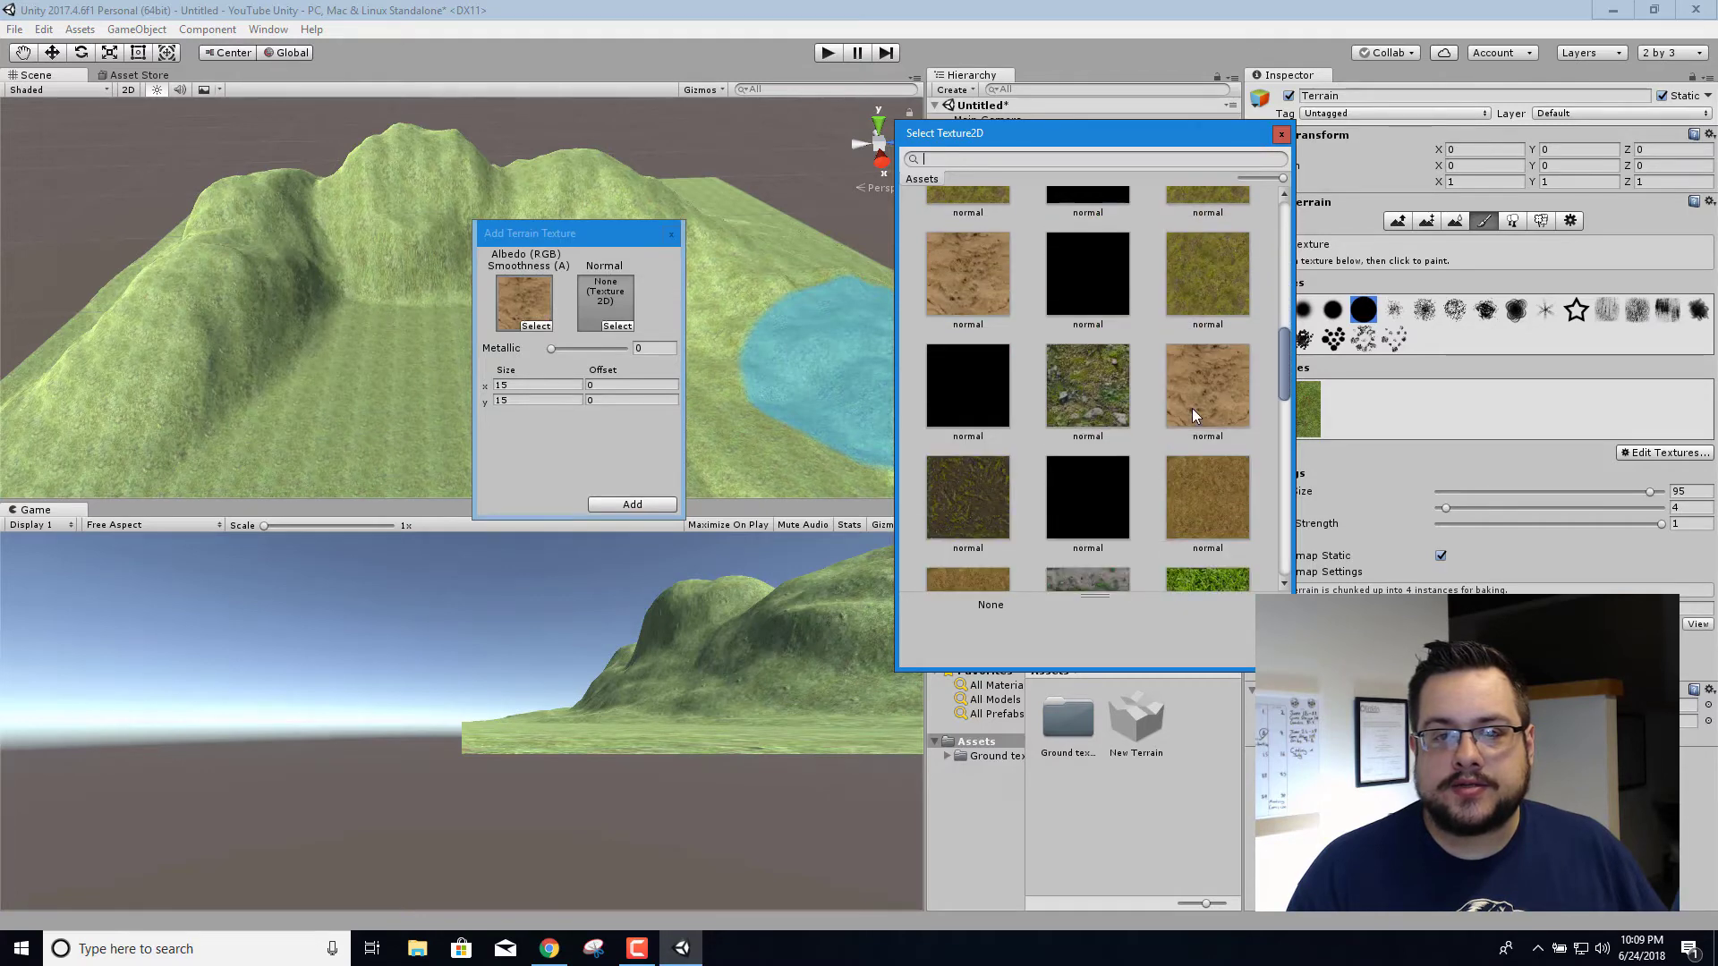
{"action": "left_click", "coordinate": [1199, 404]}
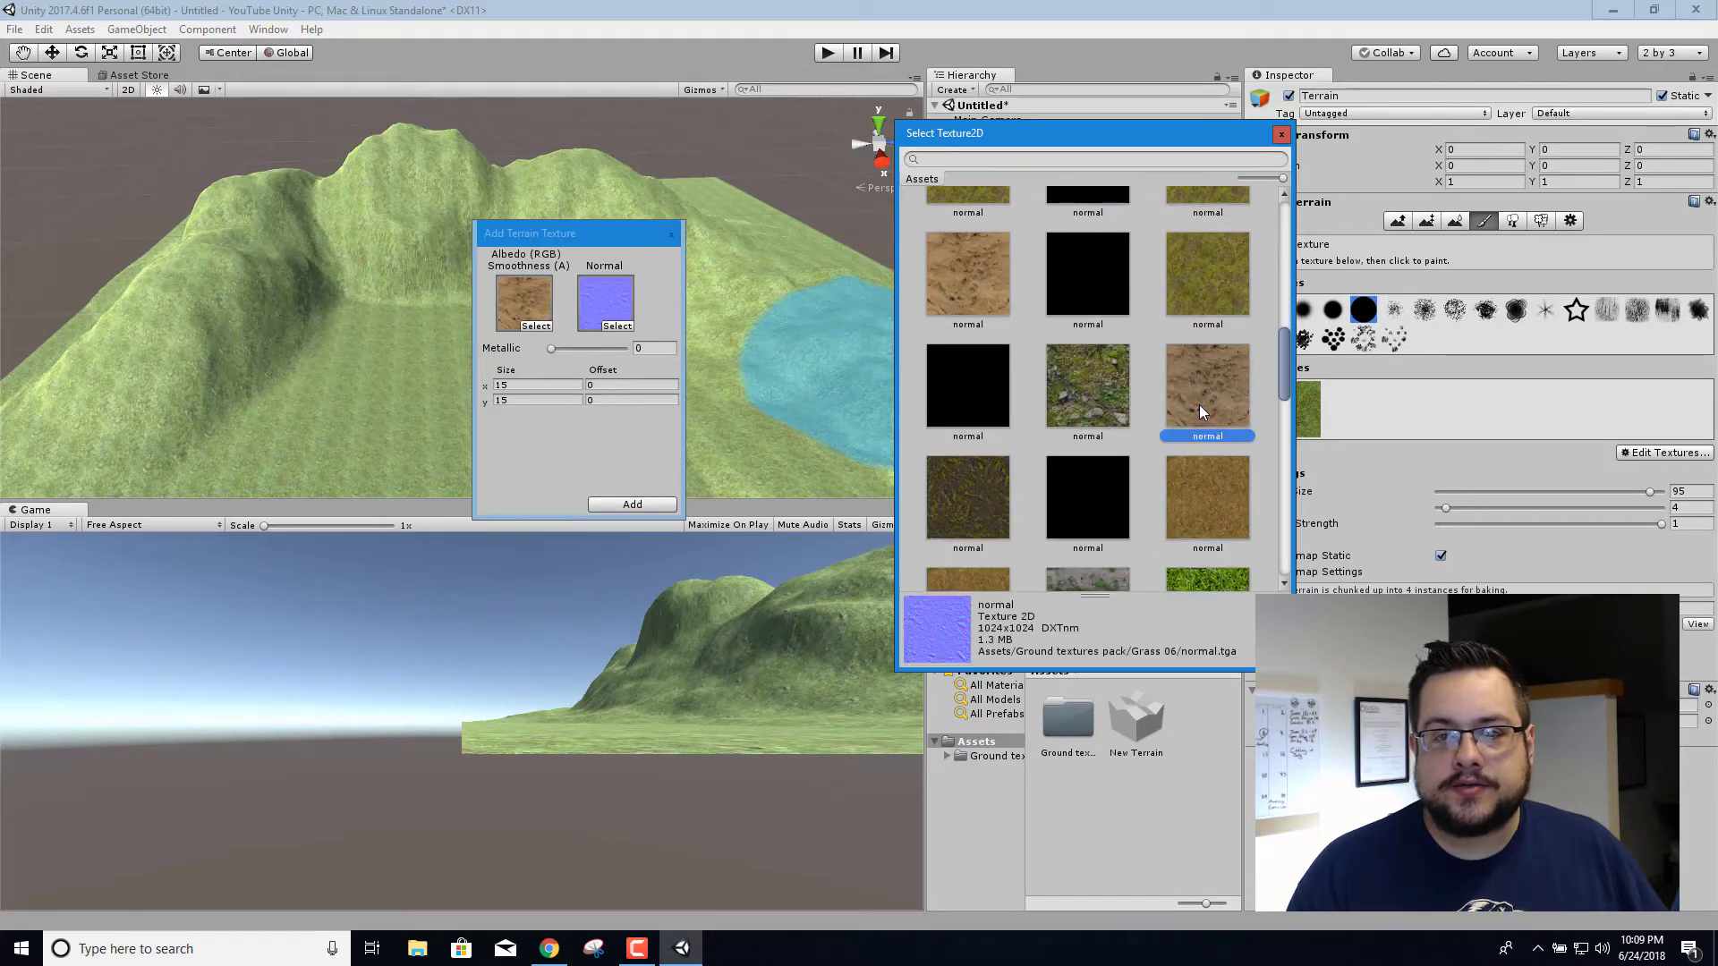
Add the sand texture and paint it along the hillside ridge and lower slope
{"action": "left_click", "coordinate": [630, 505]}
{"action": "scroll", "coordinate": [224, 367], "scroll_direction": "up", "scroll_amount": 5}
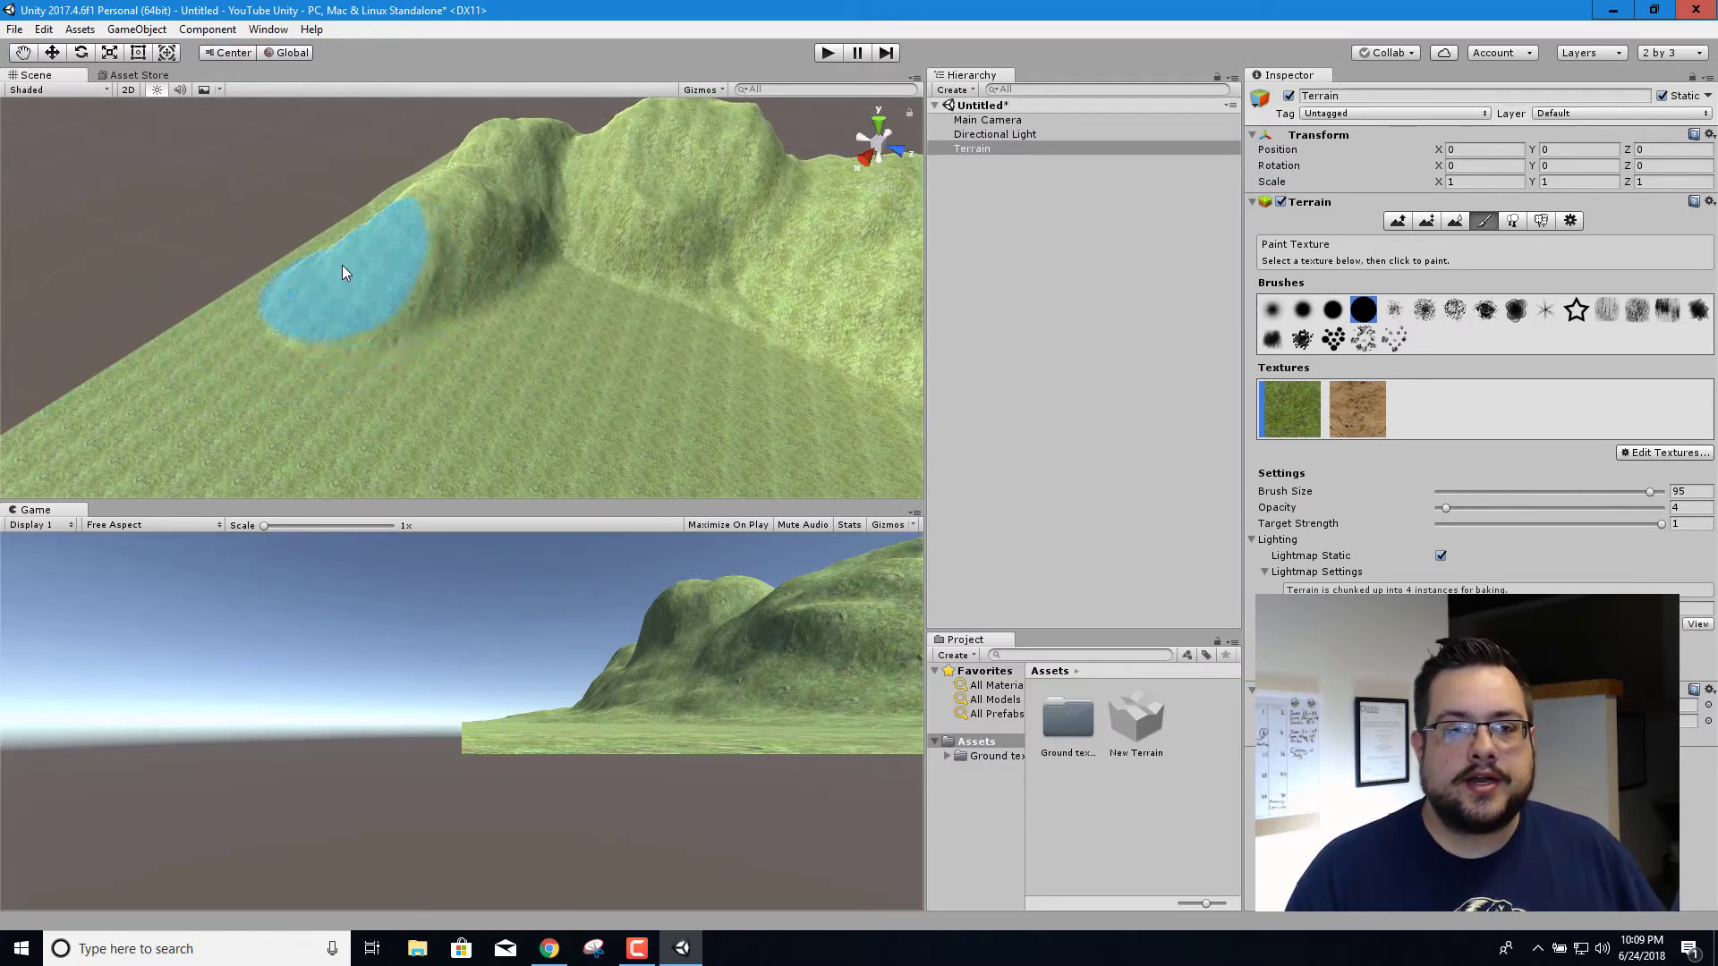
{"action": "left_click", "coordinate": [1353, 408]}
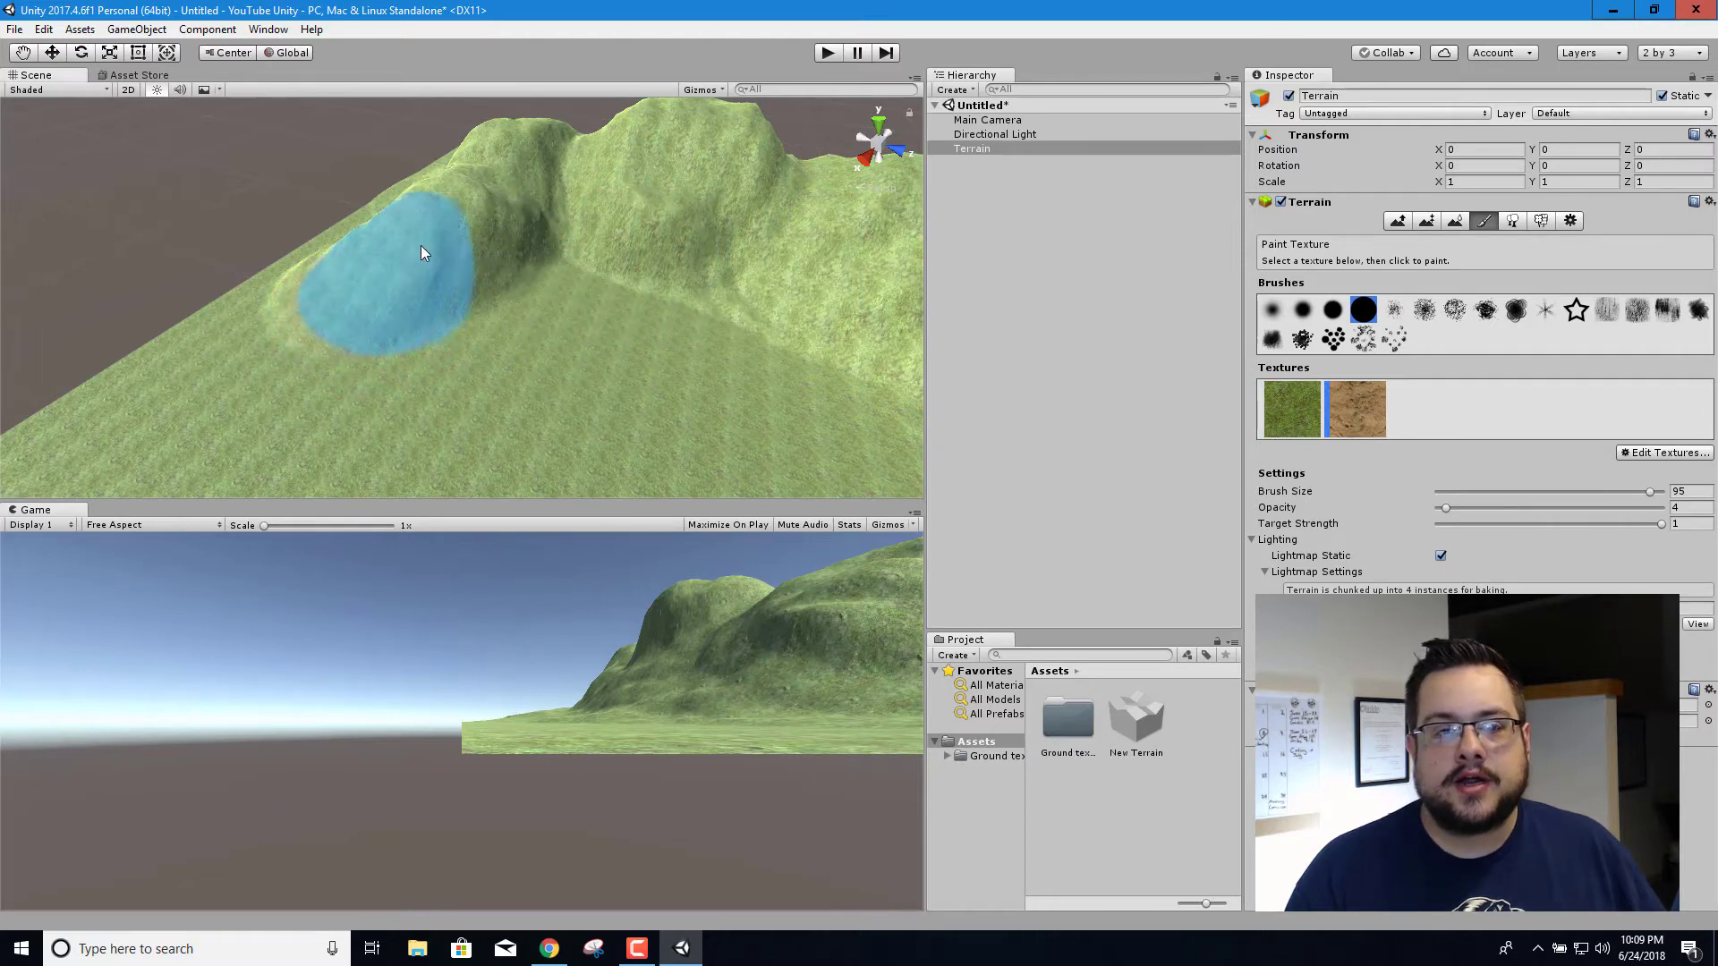
{"action": "mouse_move", "coordinate": [420, 245]}
{"action": "left_mouse_down"}
{"action": "mouse_move", "coordinate": [524, 179]}
{"action": "mouse_move", "coordinate": [585, 164]}
{"action": "mouse_move", "coordinate": [906, 222]}
{"action": "left_mouse_up"}
{"action": "mouse_move", "coordinate": [498, 230]}
{"action": "left_mouse_down"}
{"action": "mouse_move", "coordinate": [364, 288]}
{"action": "mouse_move", "coordinate": [338, 276]}
{"action": "mouse_move", "coordinate": [431, 229]}
{"action": "mouse_move", "coordinate": [449, 156]}
{"action": "mouse_move", "coordinate": [595, 191]}
{"action": "mouse_move", "coordinate": [897, 179]}
{"action": "left_mouse_up"}
{"action": "mouse_move", "coordinate": [535, 215]}
{"action": "left_mouse_down"}
{"action": "mouse_move", "coordinate": [714, 285]}
{"action": "mouse_move", "coordinate": [780, 281]}
{"action": "left_mouse_up"}
Paint sand over the remaining green slopes and across the ridge from other angles
{"action": "mouse_move", "coordinate": [886, 283]}
{"action": "left_mouse_down", "text": "alt"}
{"action": "mouse_move", "coordinate": [852, 345]}
{"action": "mouse_move", "coordinate": [642, 294]}
{"action": "left_mouse_up", "text": "alt"}
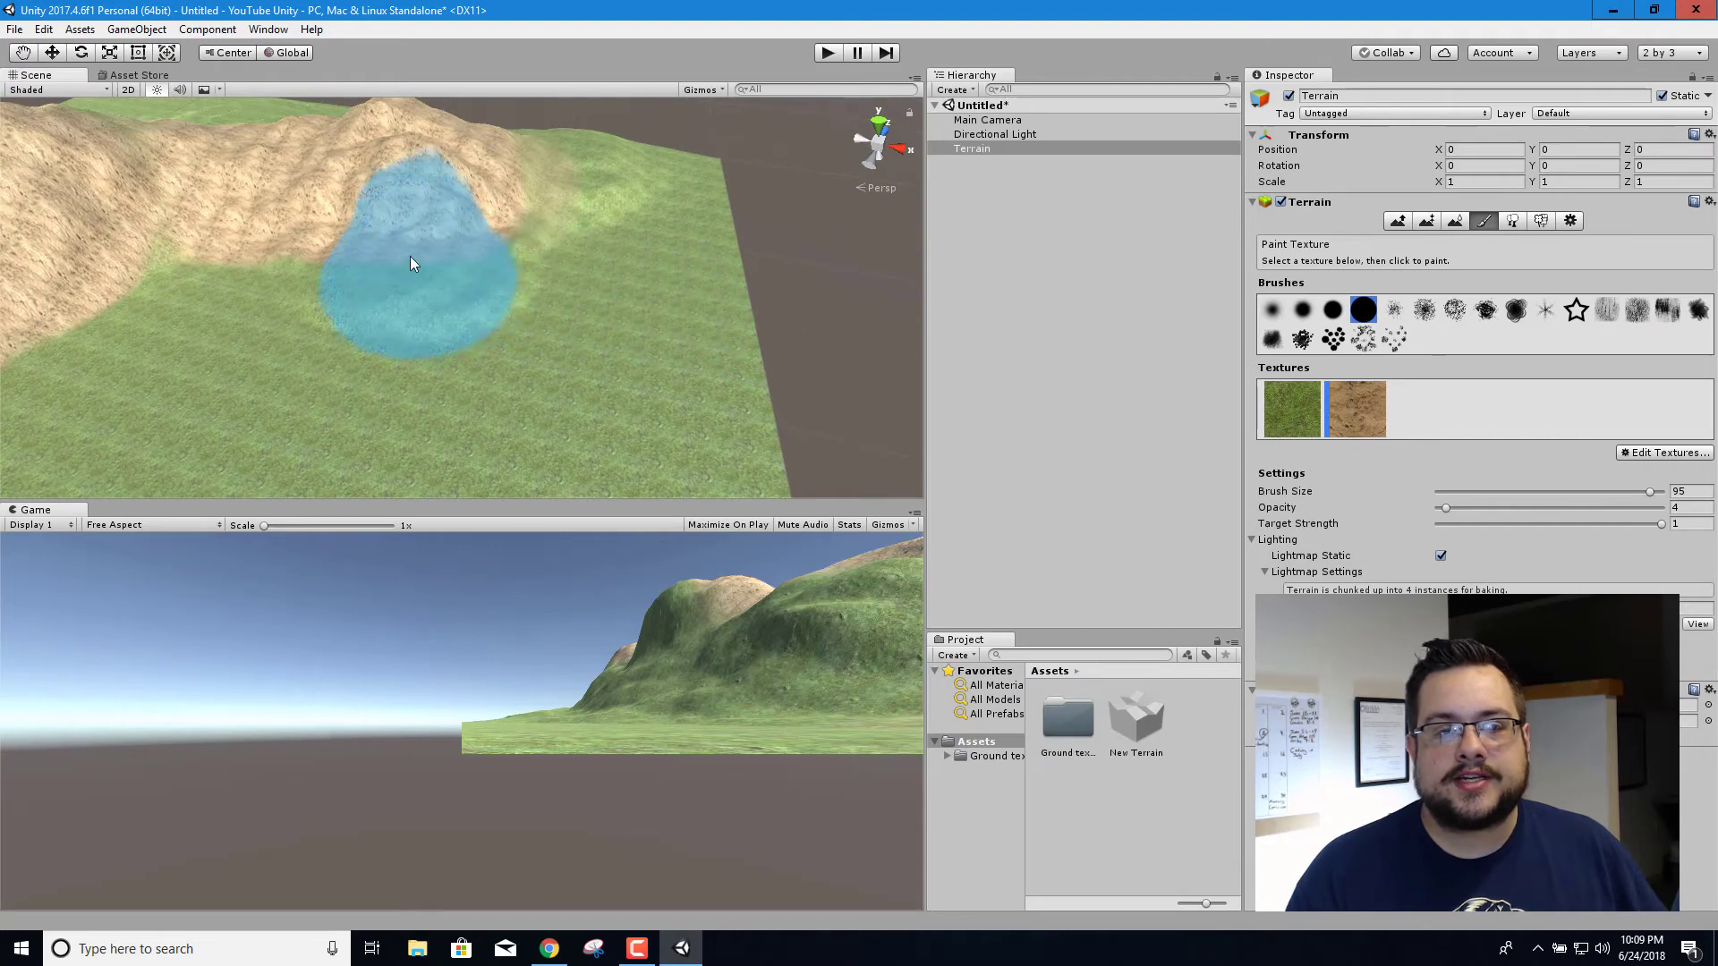
{"action": "mouse_move", "coordinate": [410, 260]}
{"action": "left_mouse_down"}
{"action": "mouse_move", "coordinate": [564, 179]}
{"action": "mouse_move", "coordinate": [600, 126]}
{"action": "left_mouse_up"}
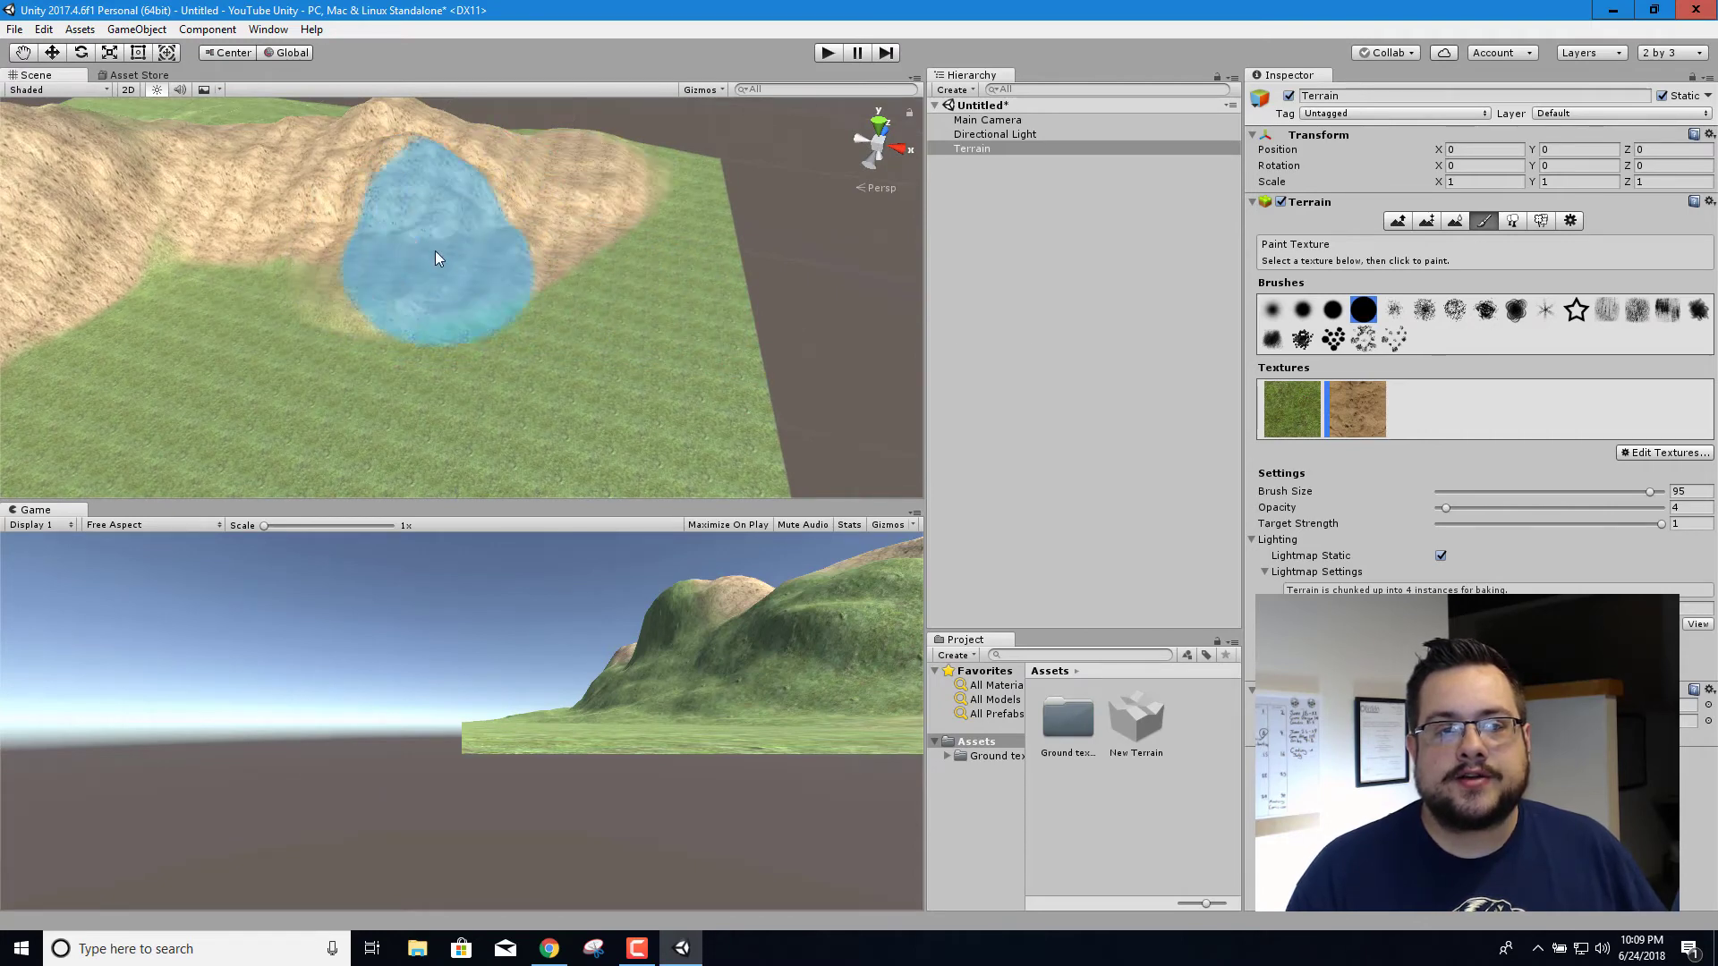
{"action": "left_click_drag", "start_coordinate": [328, 242], "coordinate": [186, 163], "text": "alt"}
{"action": "left_click_drag", "start_coordinate": [761, 322], "coordinate": [492, 409], "text": "alt"}
{"action": "scroll", "coordinate": [492, 409], "scroll_direction": "up", "scroll_amount": 10, "text": "alt"}
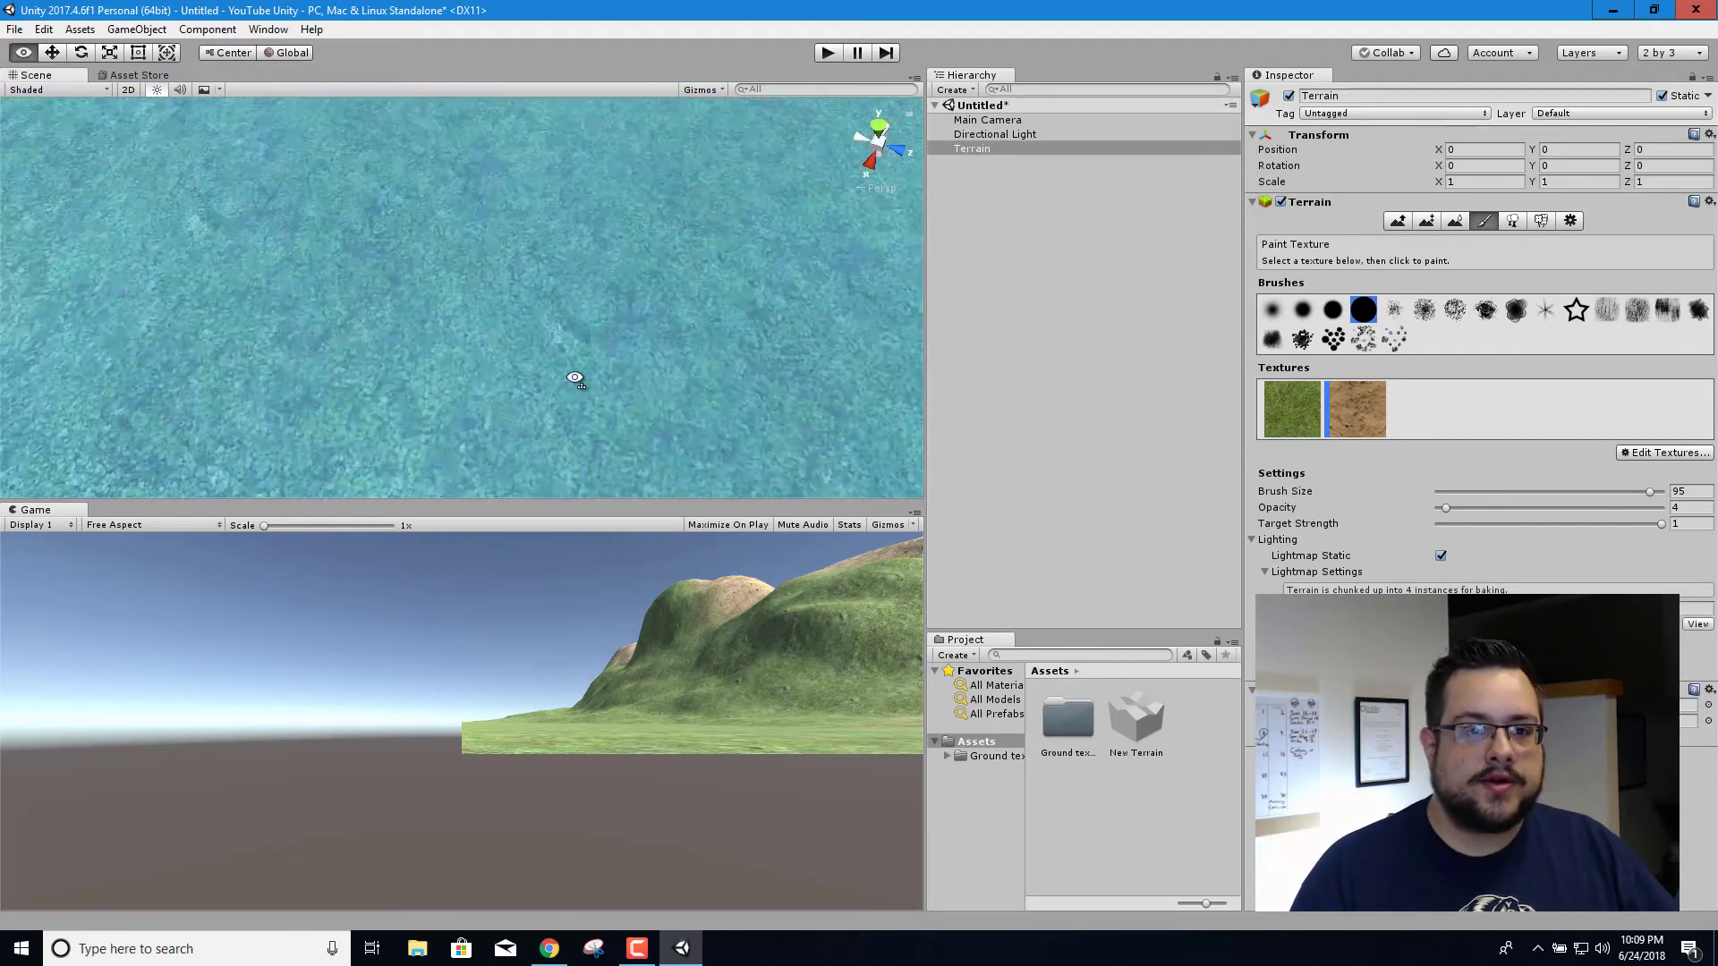
{"action": "mouse_move", "coordinate": [582, 368]}
{"action": "left_mouse_down", "text": "alt"}
{"action": "mouse_move", "coordinate": [526, 111]}
{"action": "mouse_move", "coordinate": [779, 109]}
{"action": "left_mouse_up", "text": "alt"}
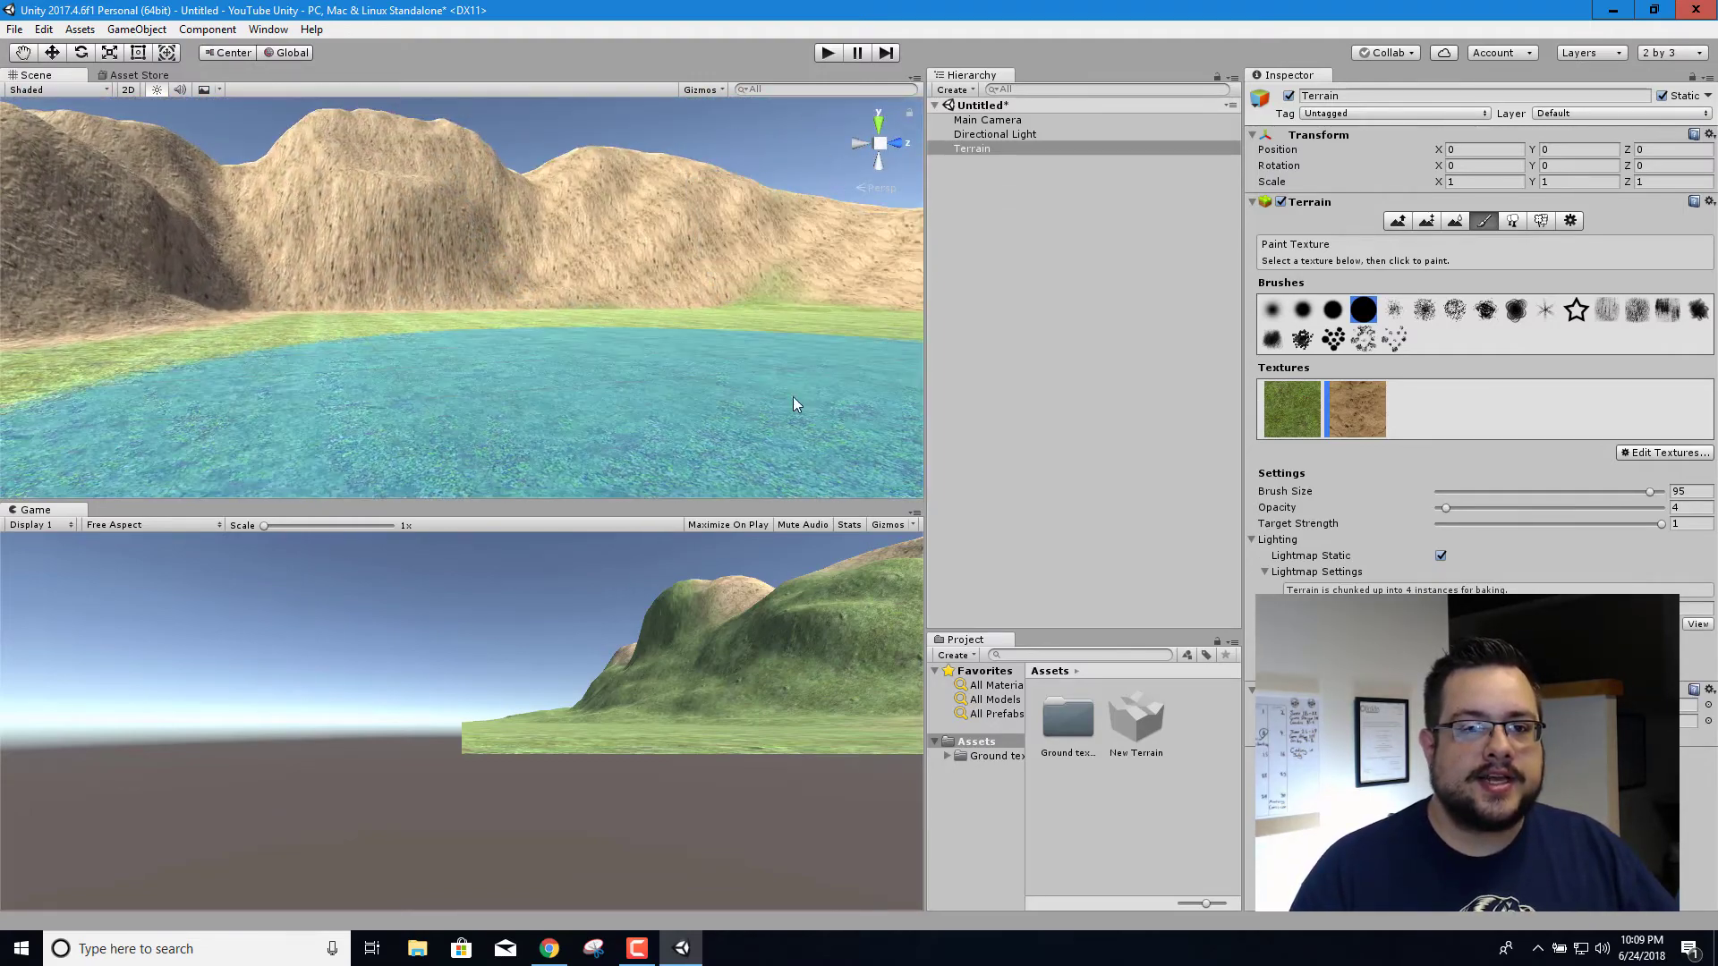
{"action": "mouse_move", "coordinate": [793, 405]}
{"action": "left_mouse_down", "text": "alt"}
{"action": "mouse_move", "coordinate": [927, 398]}
{"action": "mouse_move", "coordinate": [703, 225]}
{"action": "left_mouse_up", "text": "alt"}
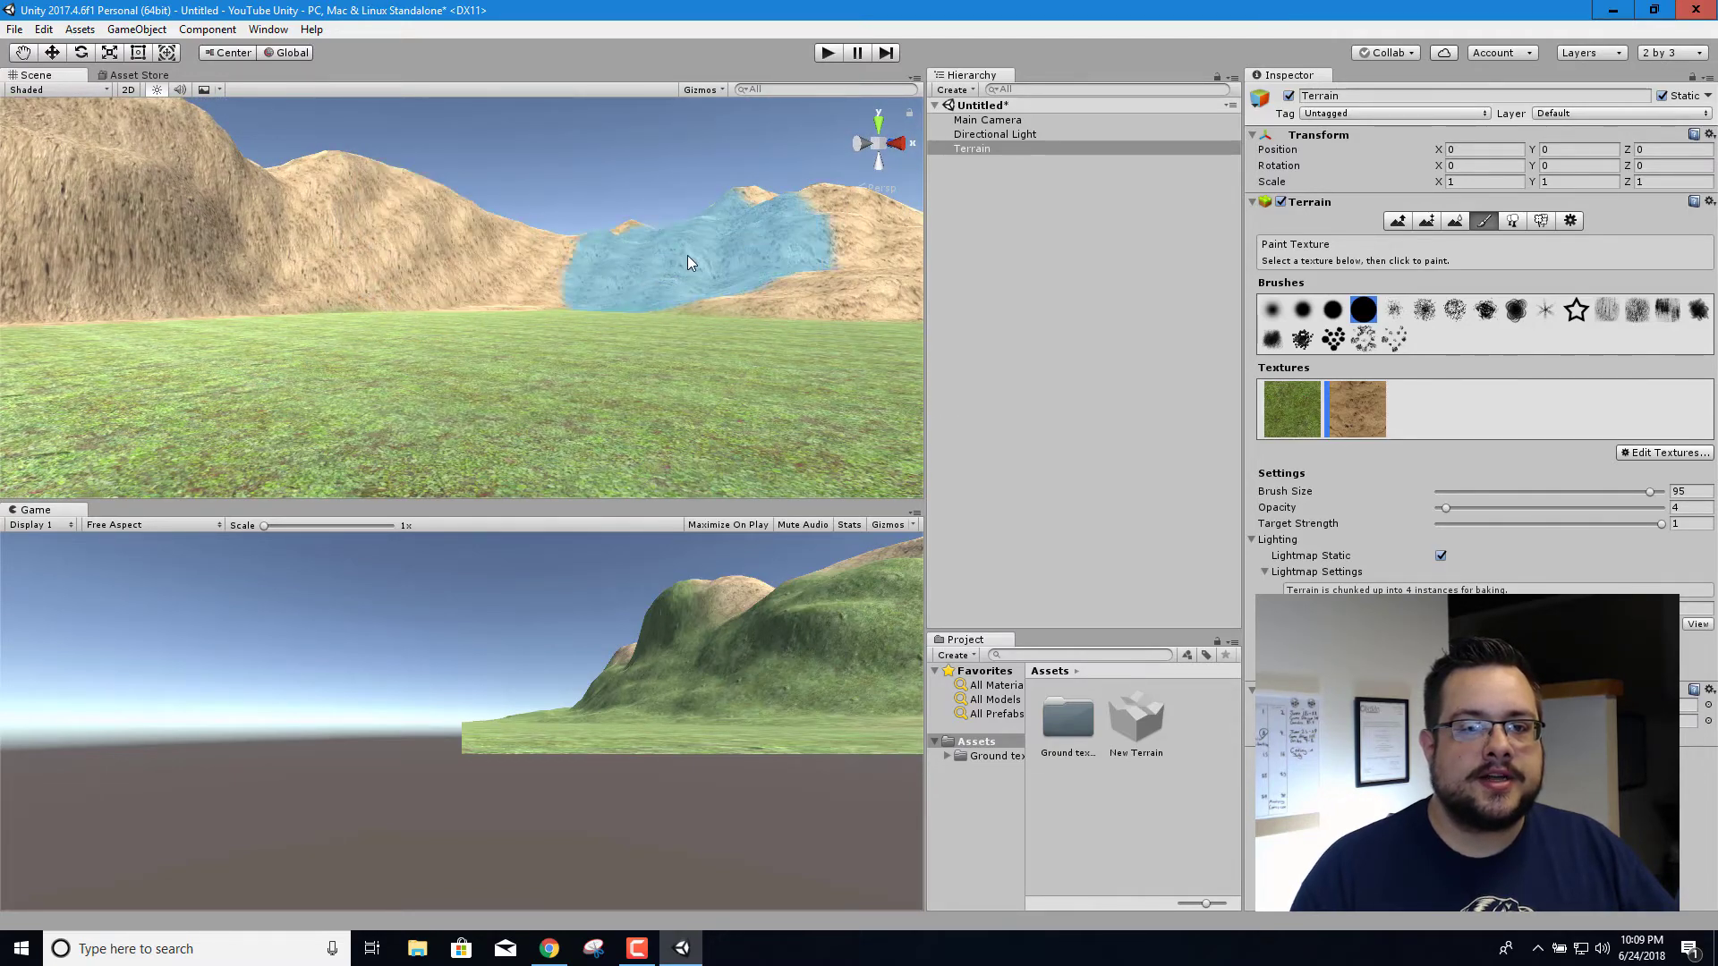
{"action": "mouse_move", "coordinate": [784, 237]}
{"action": "left_mouse_down", "text": "alt"}
{"action": "mouse_move", "coordinate": [441, 326]}
{"action": "mouse_move", "coordinate": [715, 329]}
{"action": "mouse_move", "coordinate": [630, 307]}
{"action": "mouse_move", "coordinate": [610, 253]}
{"action": "mouse_move", "coordinate": [613, 345]}
{"action": "mouse_move", "coordinate": [632, 337]}
{"action": "left_mouse_up", "text": "alt"}
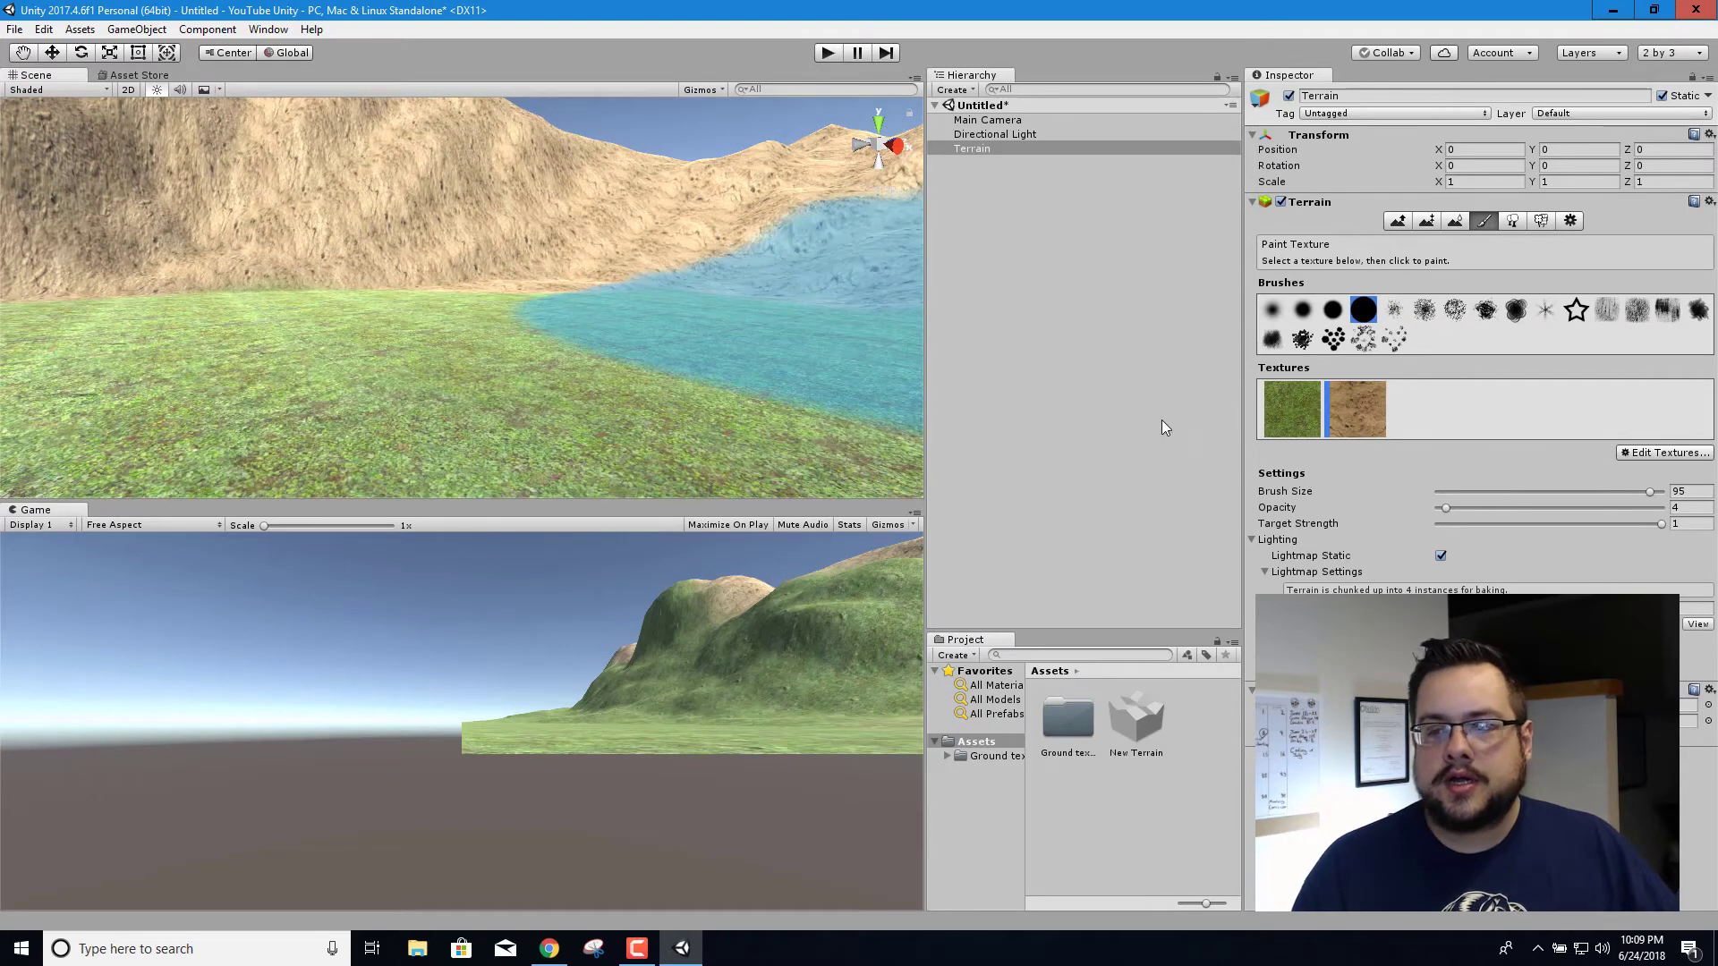